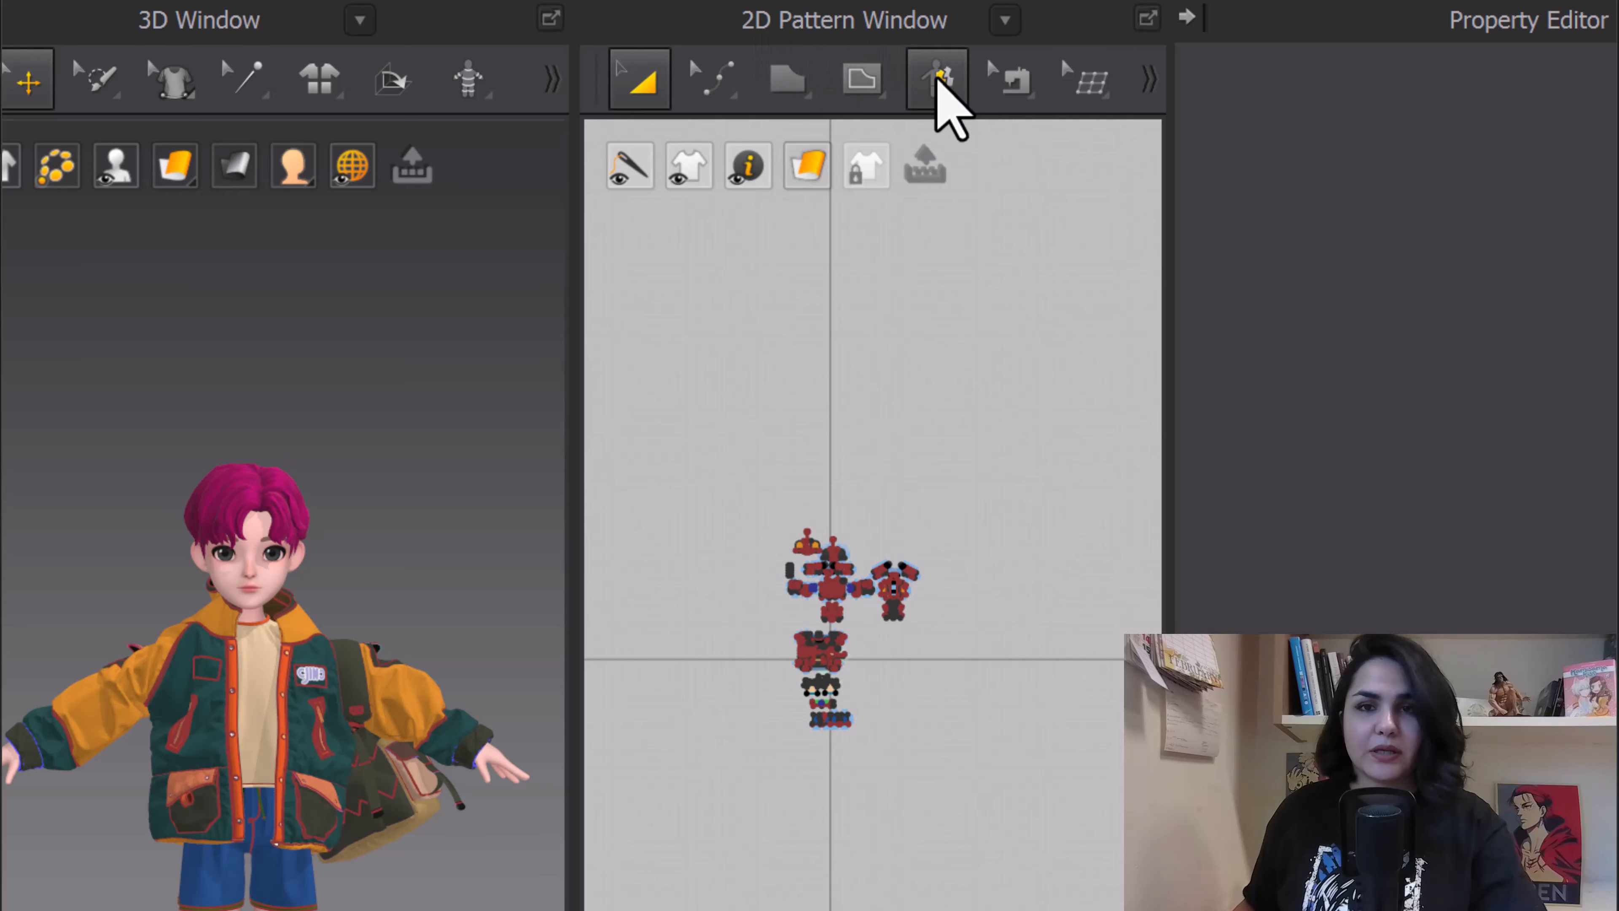
{"action": "left_click", "coordinate": [937, 81]}
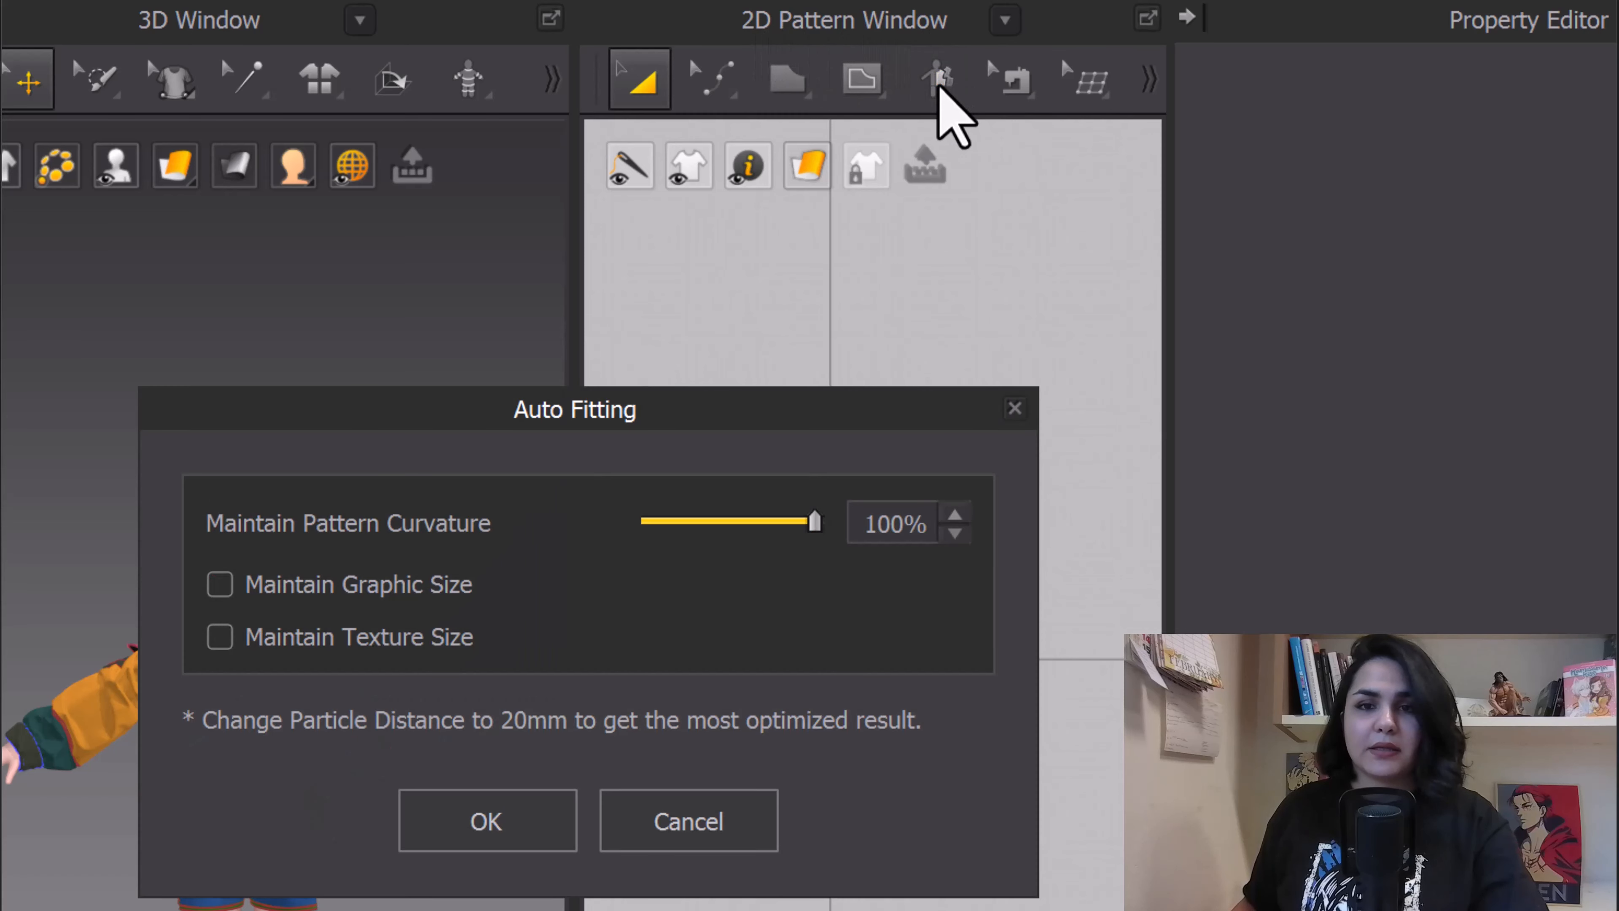
{"action": "left_click", "coordinate": [1013, 408]}
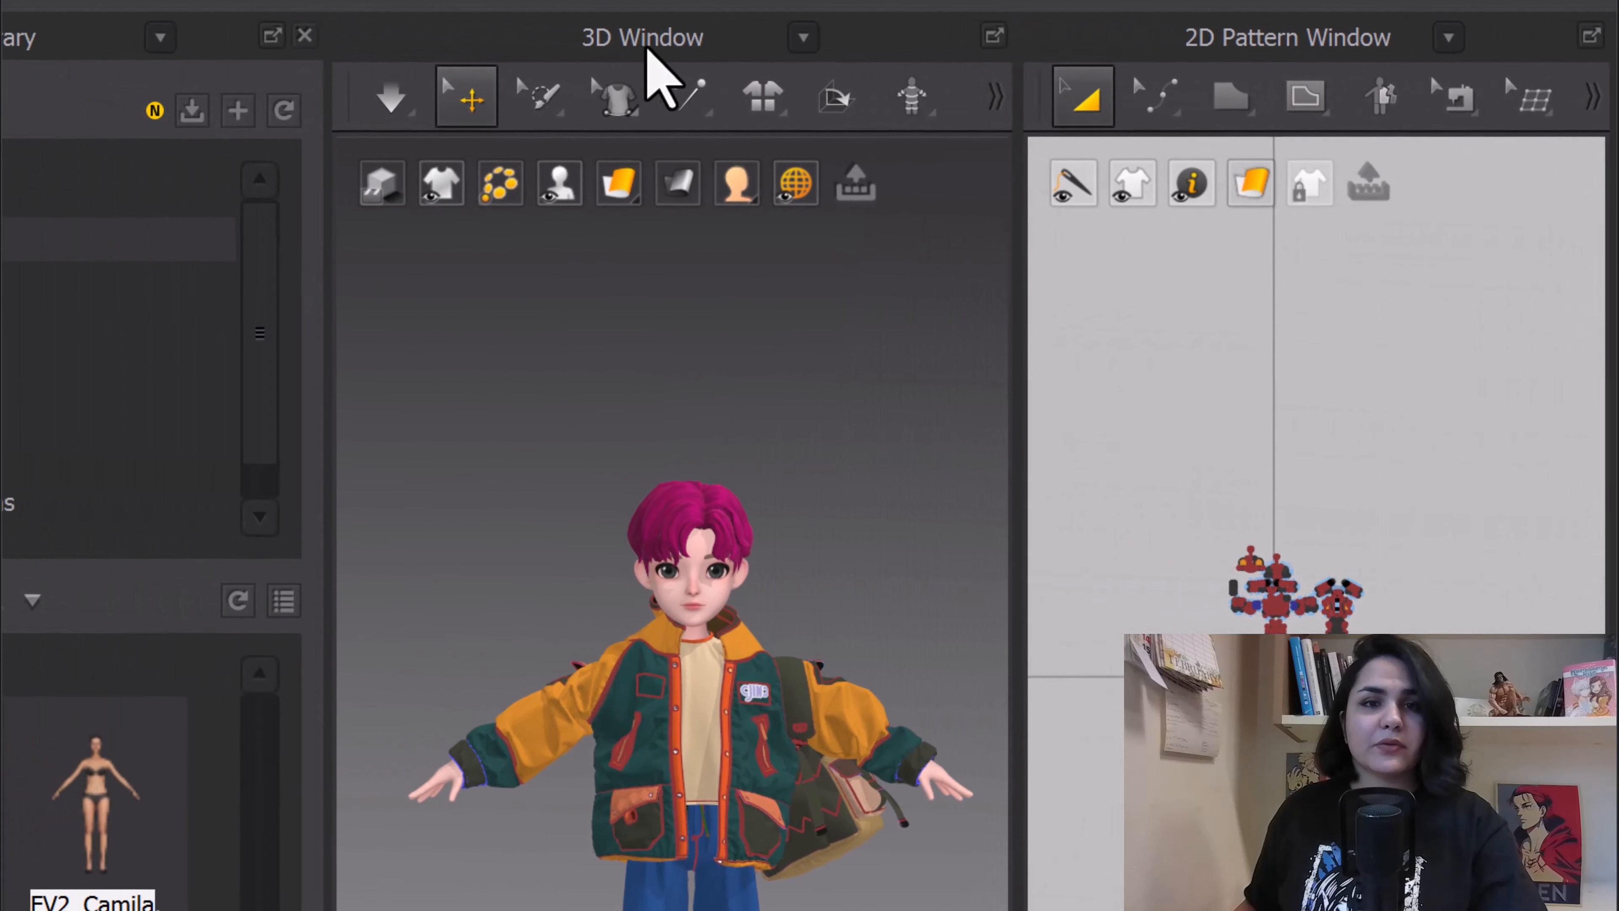
{"action": "mouse_move", "coordinate": [916, 106]}
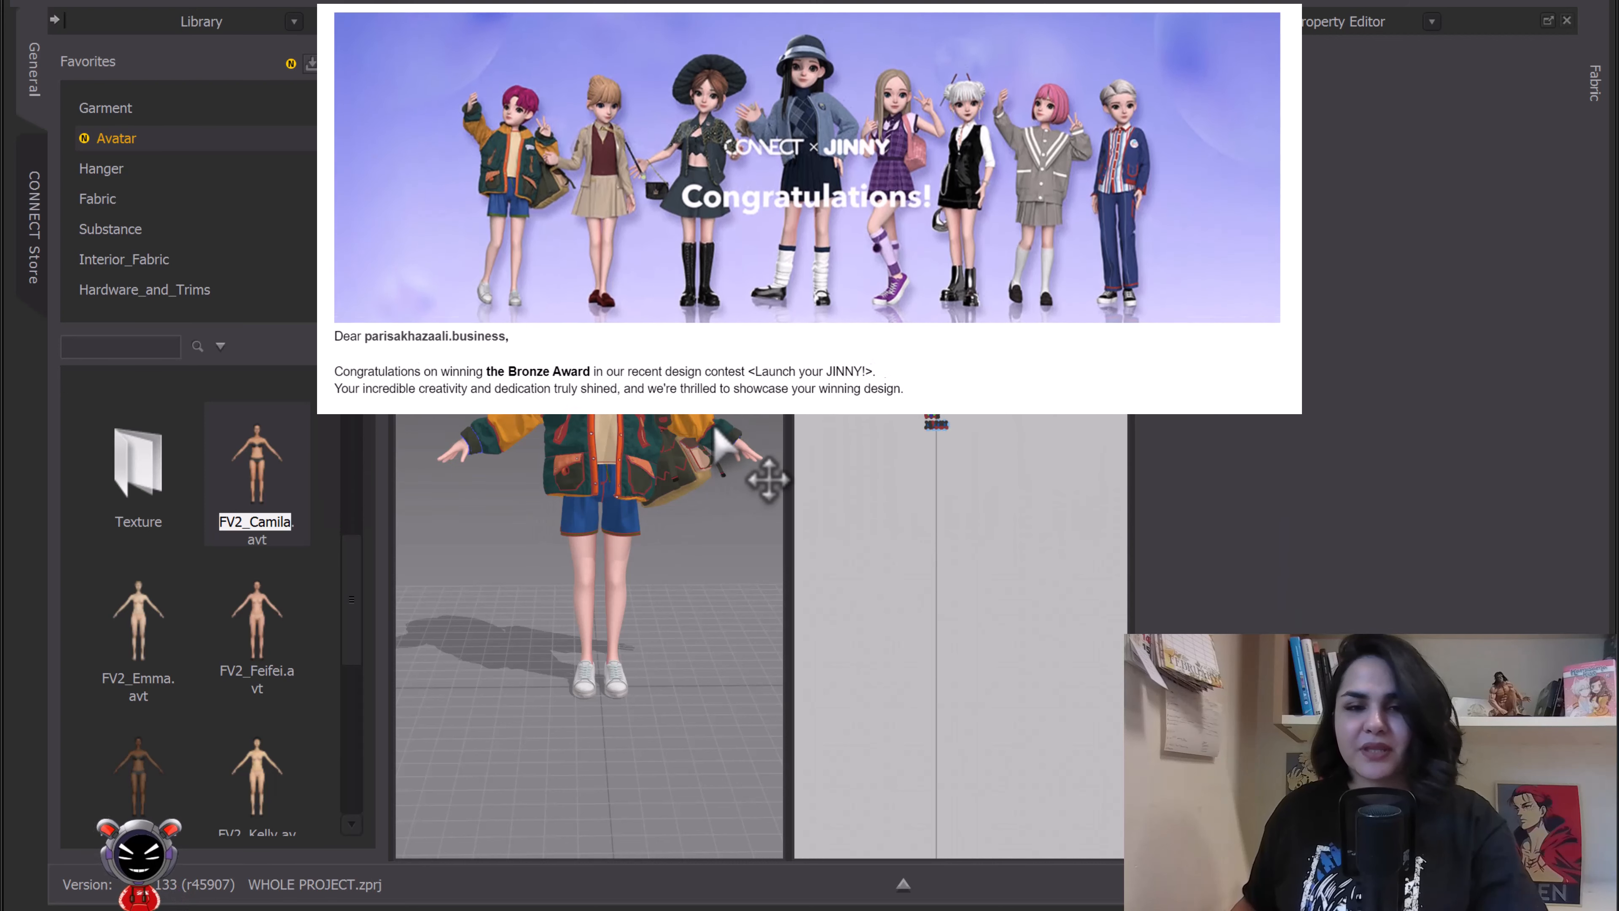
Delete the pink-haired avatar and load FV2_Camila.avt from the library in its place
{"action": "scroll", "coordinate": [1058, 338], "scroll_direction": "up", "scroll_amount": 4}
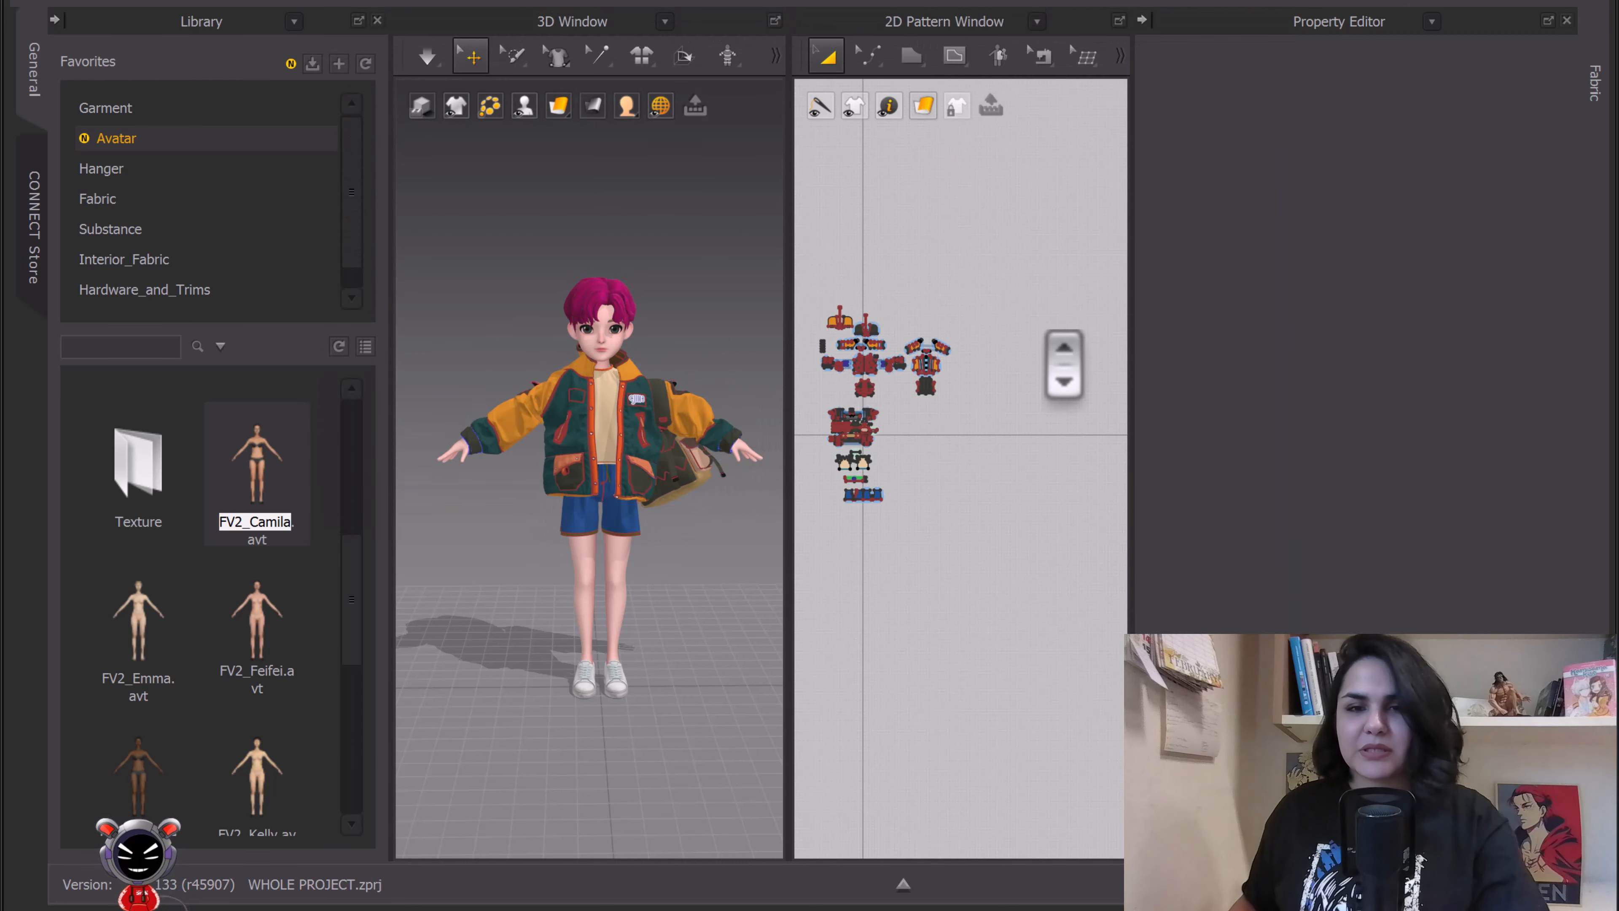
{"action": "middle_click_drag", "start_coordinate": [912, 298], "coordinate": [1003, 304]}
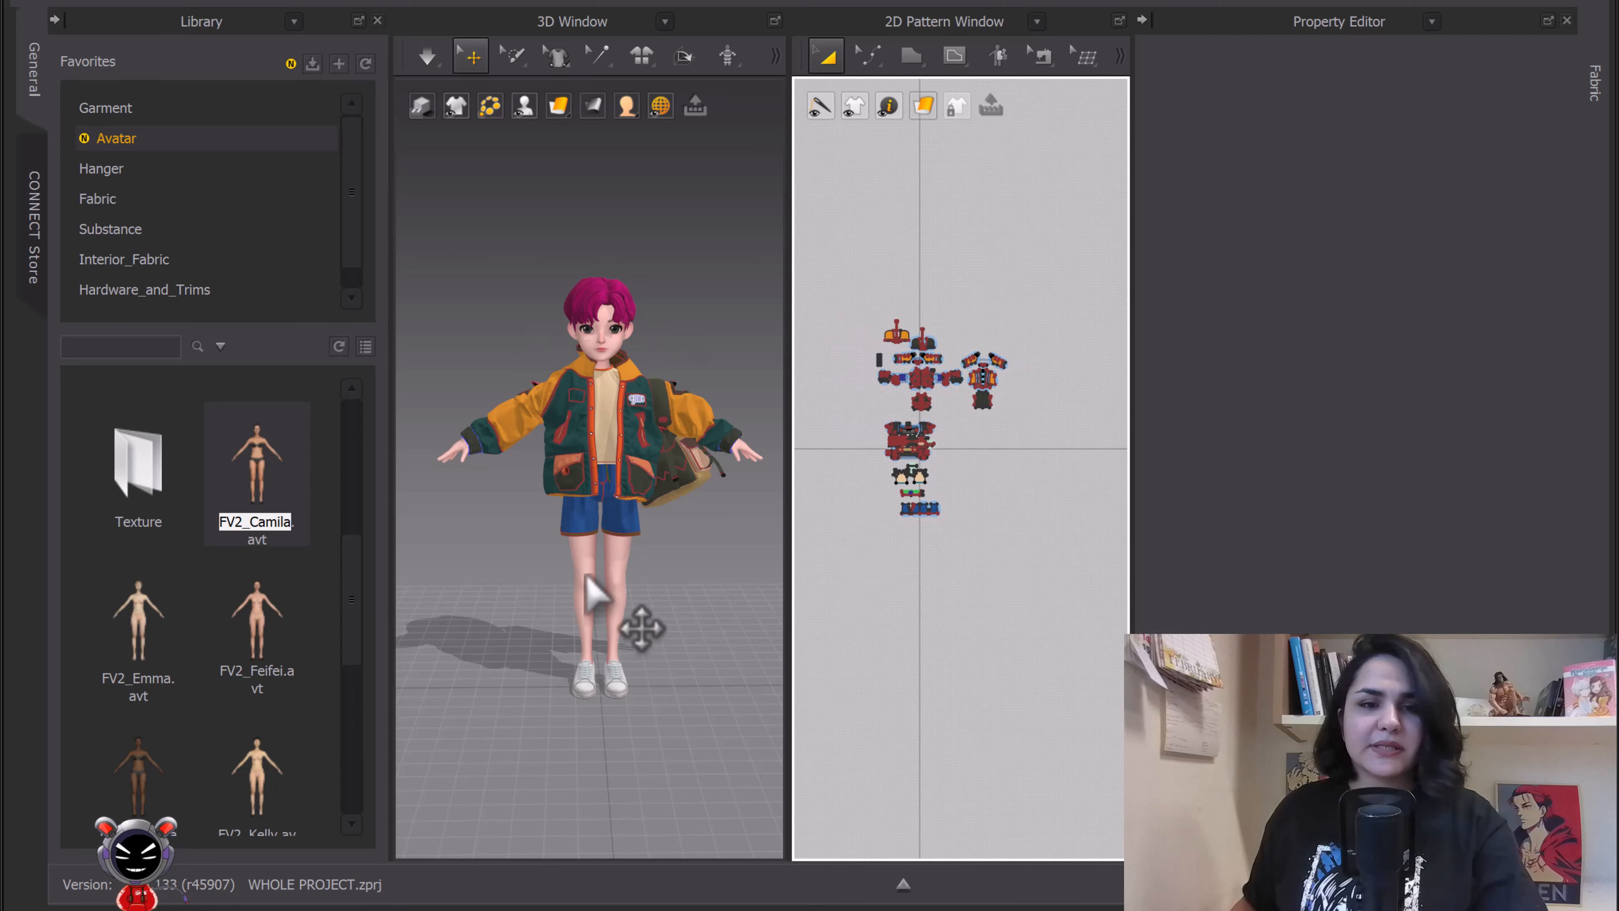
{"action": "right_click", "coordinate": [609, 324]}
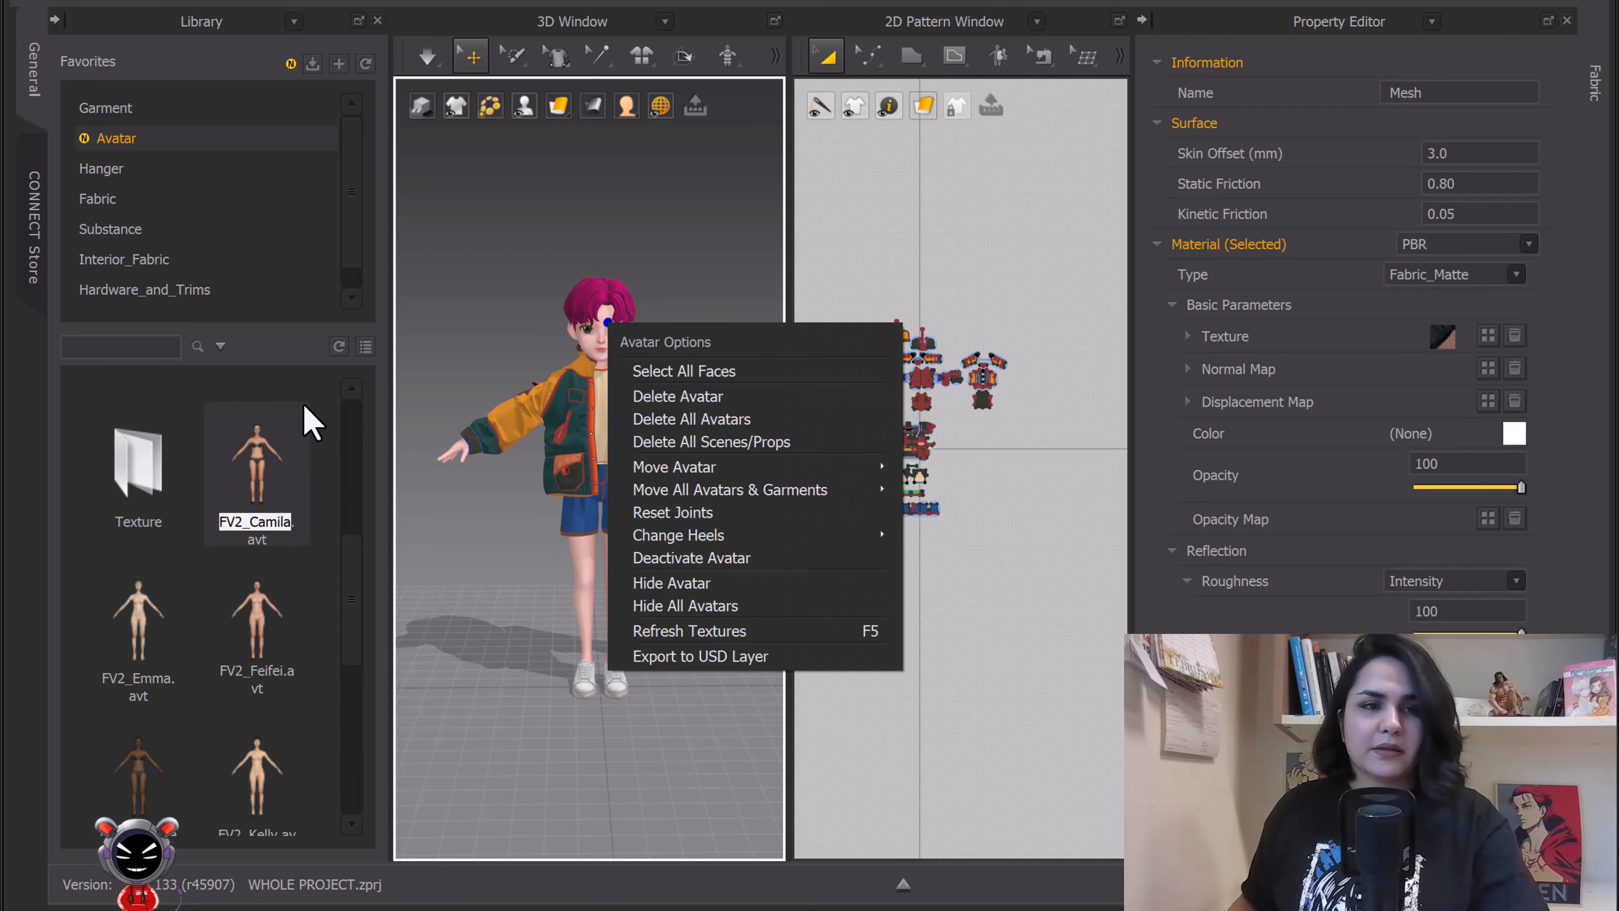
{"action": "left_click", "coordinate": [677, 402]}
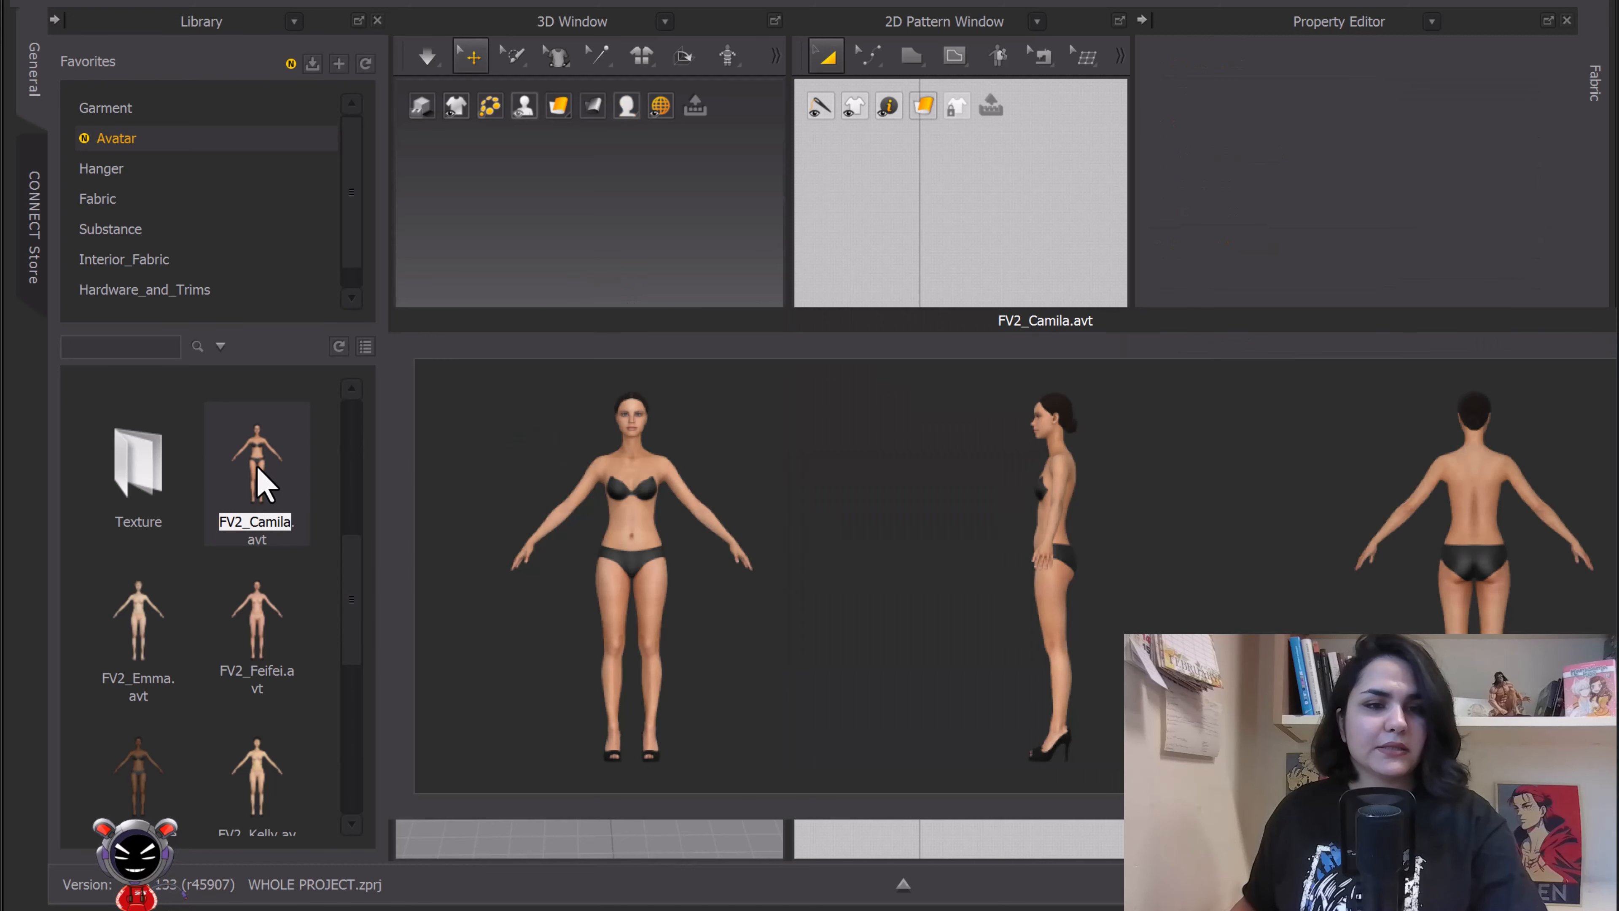
{"action": "double_click", "coordinate": [263, 479]}
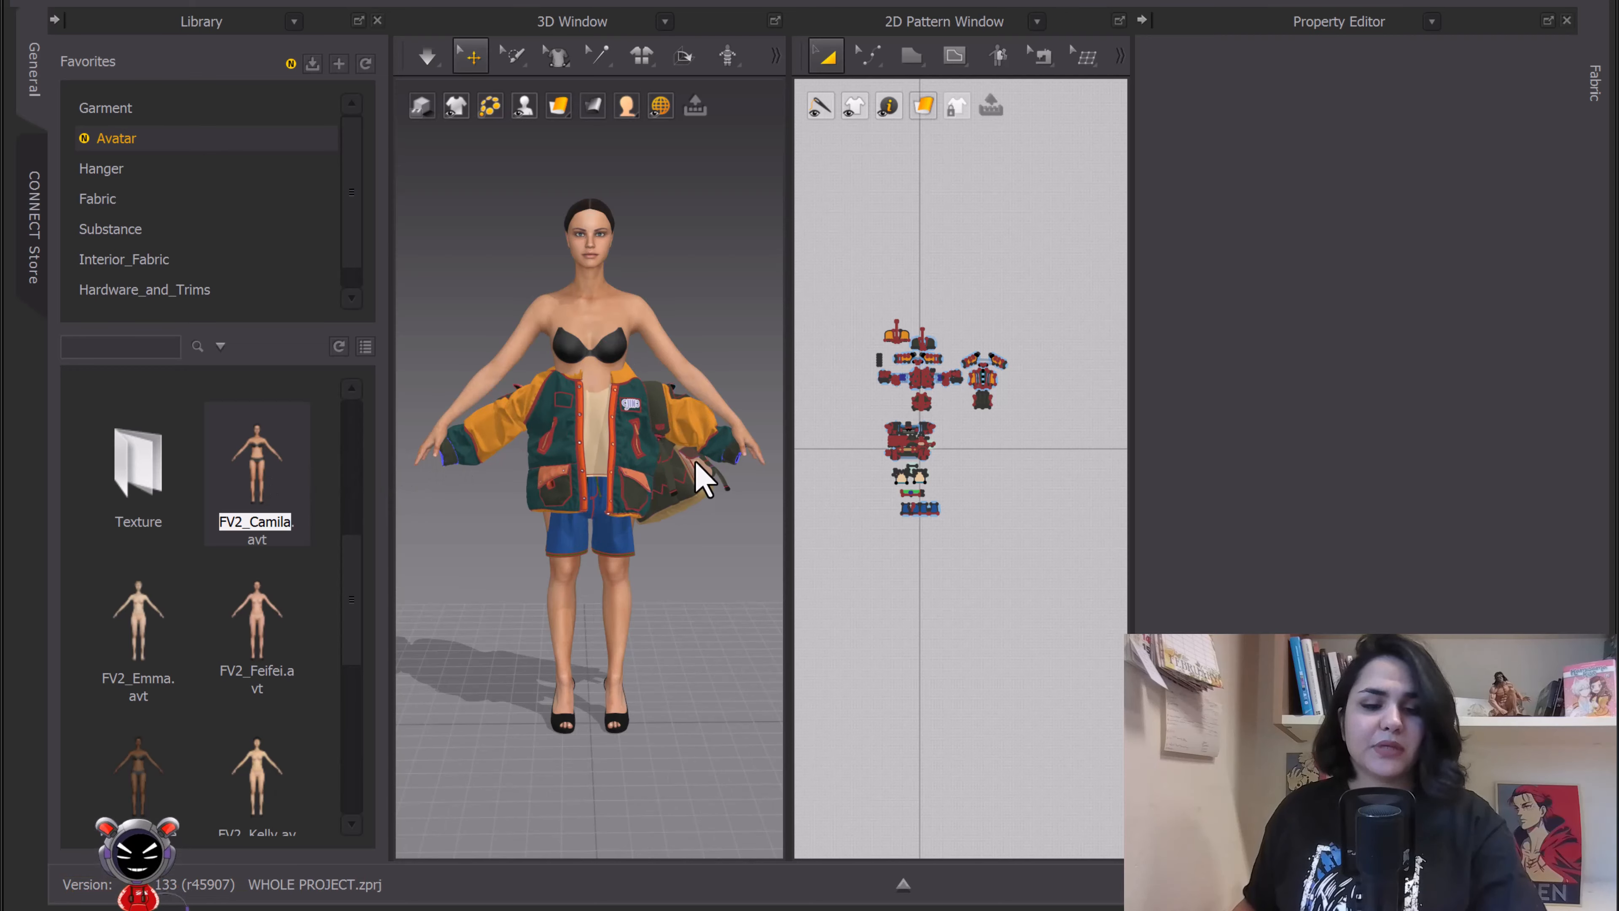
Select all garment patterns in the pattern layout and set their particle distance to 20 mm
{"action": "right_click_drag", "start_coordinate": [702, 488], "coordinate": [705, 422]}
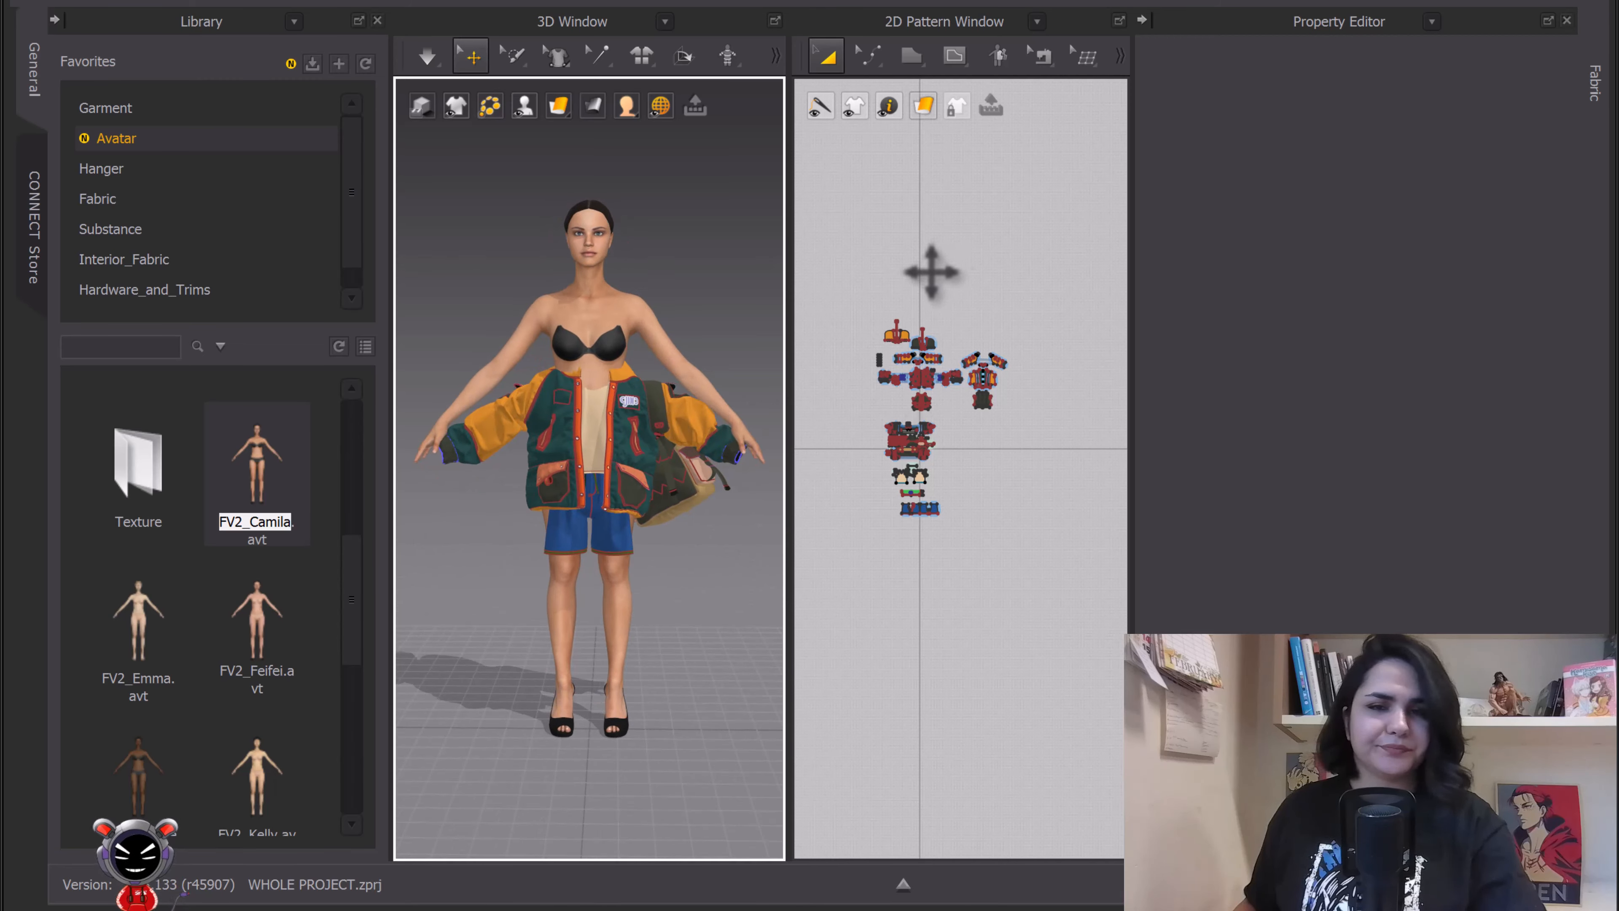
{"action": "left_click_drag", "start_coordinate": [841, 254], "coordinate": [1014, 544]}
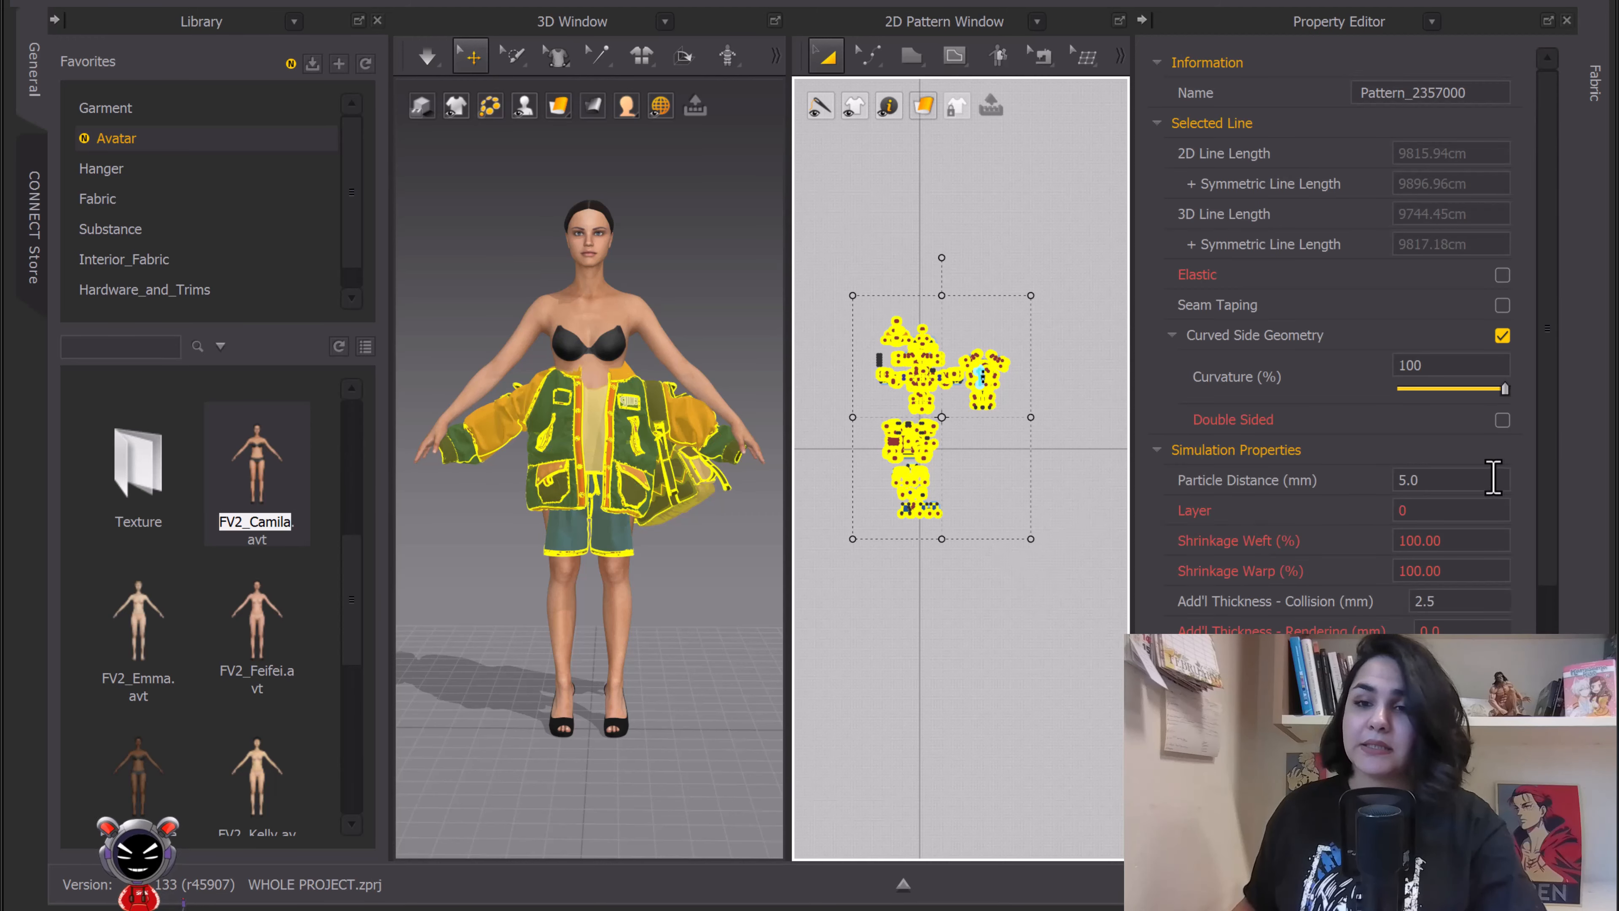
{"action": "left_click", "coordinate": [1477, 482]}
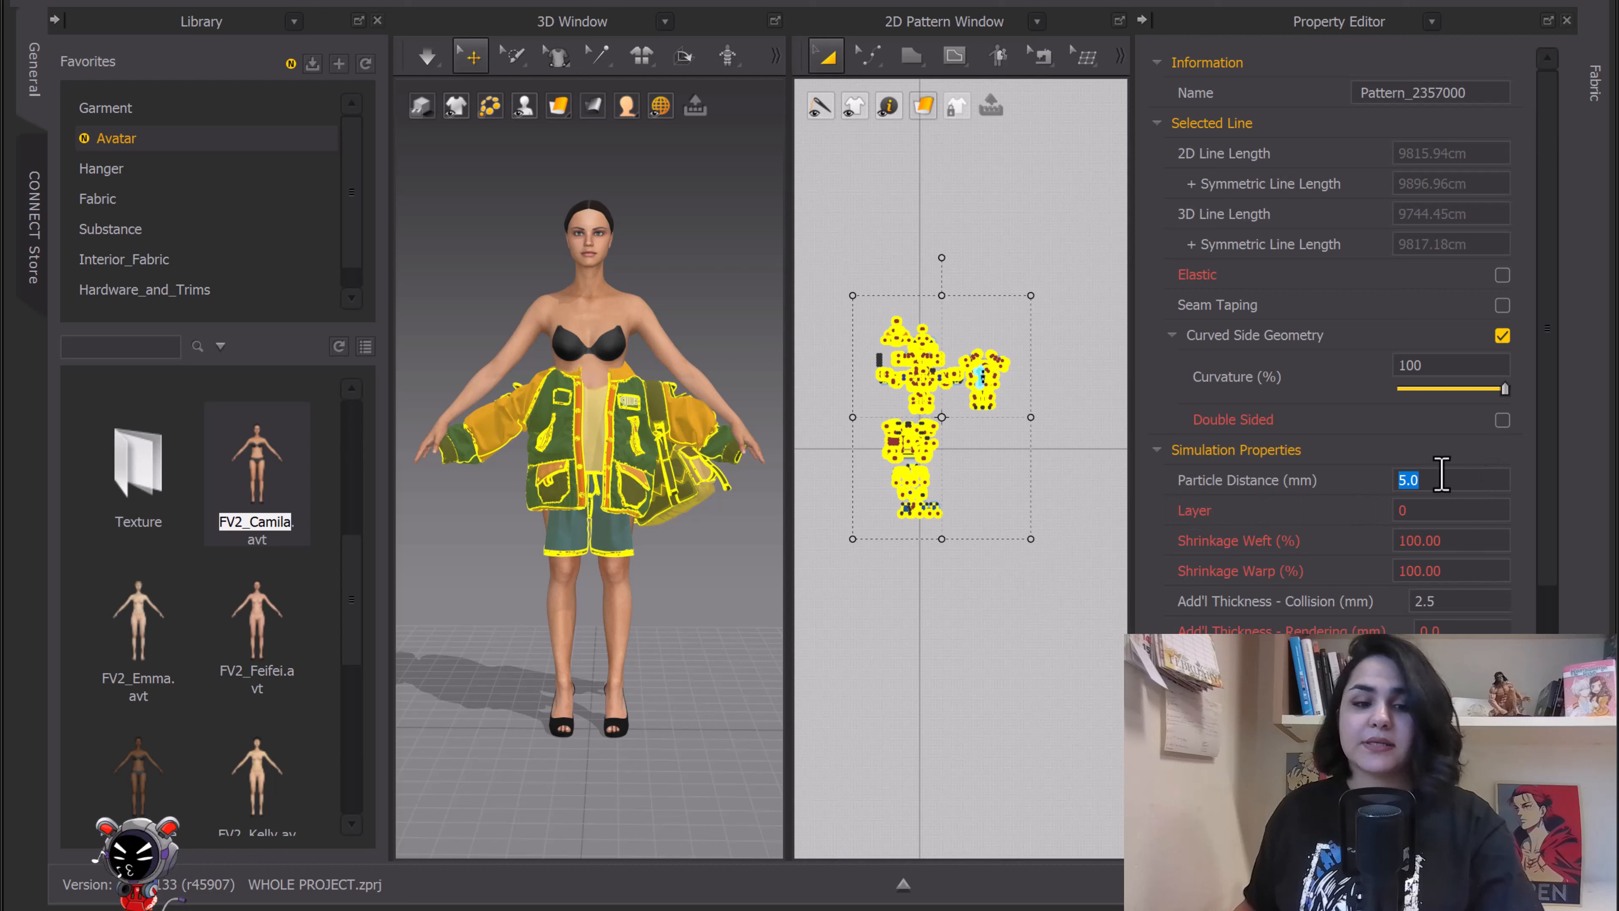
{"action": "type", "text": "20"}
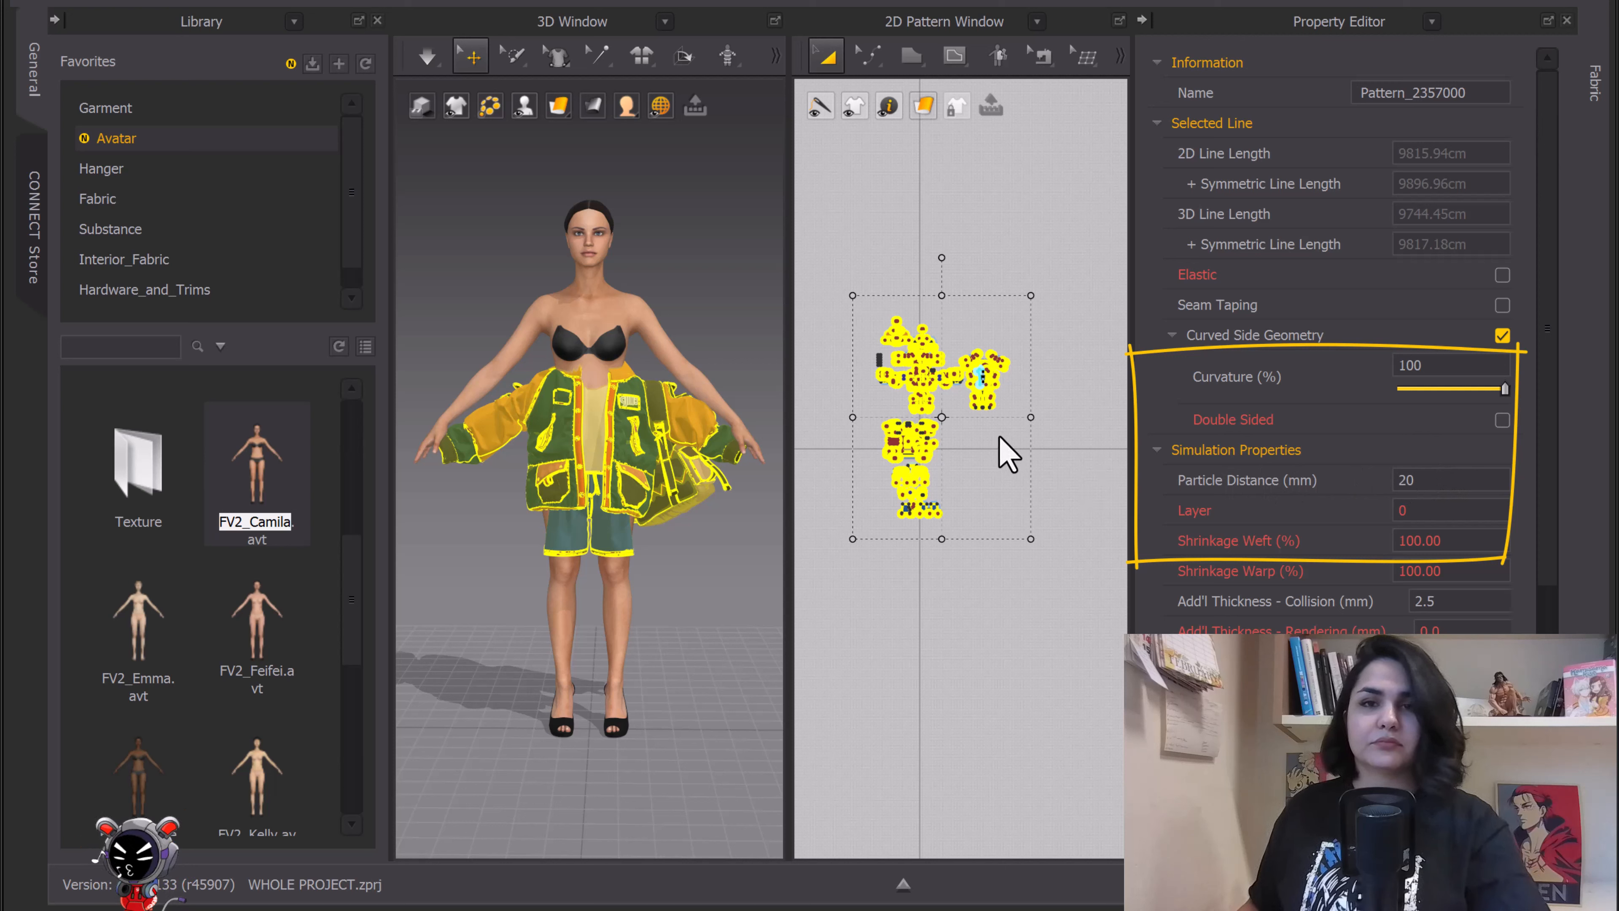
{"action": "key", "text": "Return"}
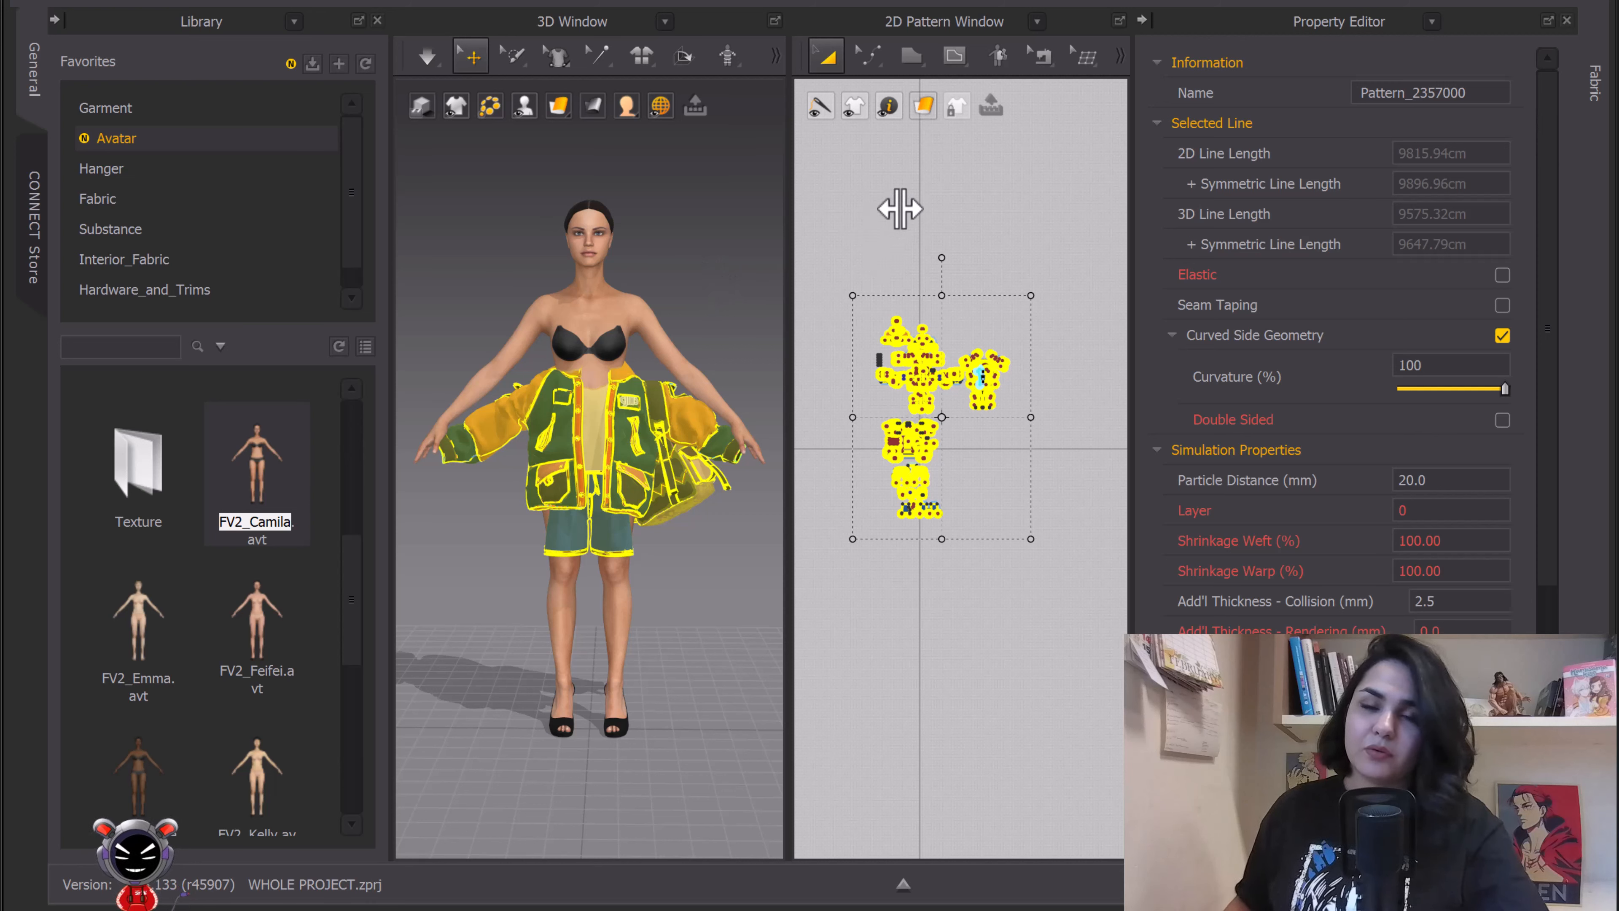
Auto-fit the selected patterns to the new avatar with Maintain Graphic Size and Maintain Texture Size enabled, and clear the selection
{"action": "left_click", "coordinate": [999, 62]}
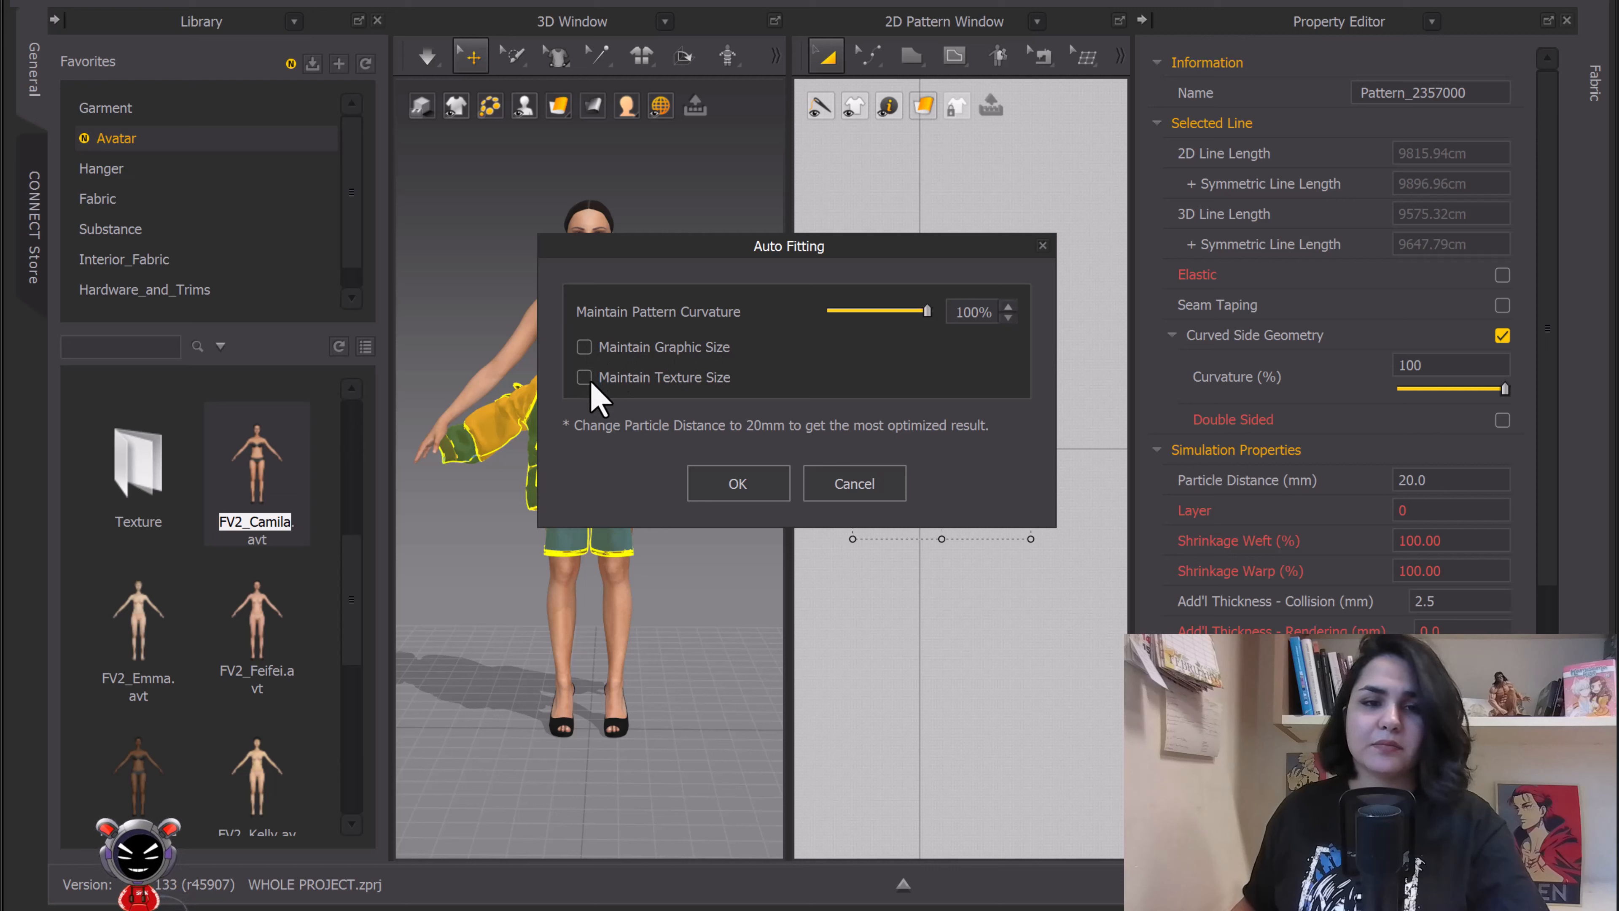
{"action": "left_click", "coordinate": [587, 348]}
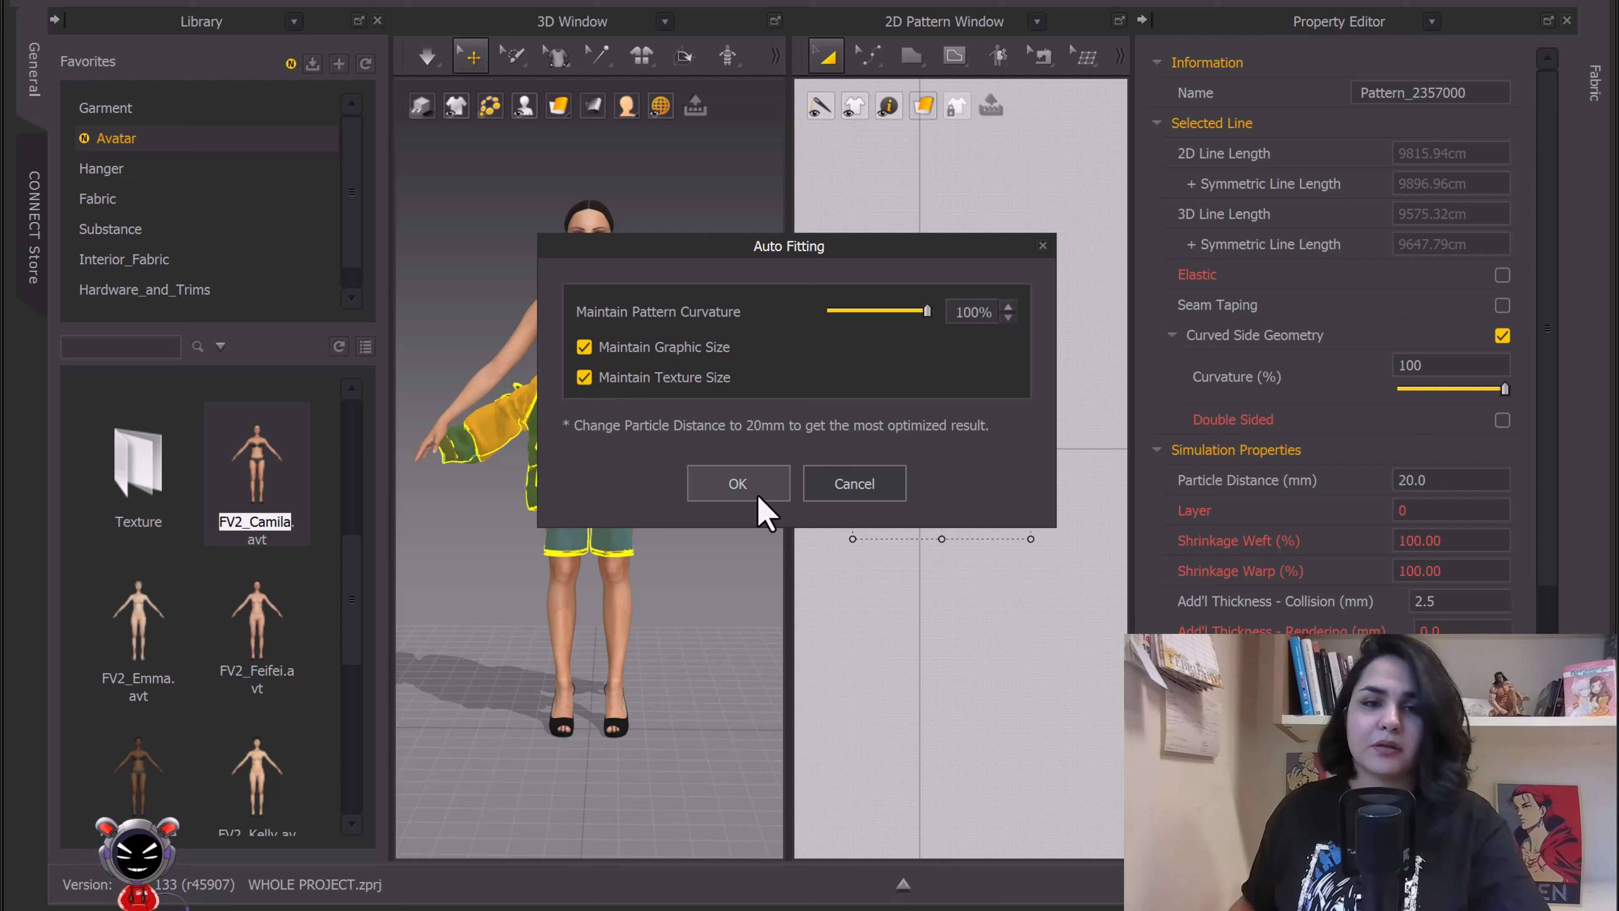
{"action": "left_click", "coordinate": [739, 485]}
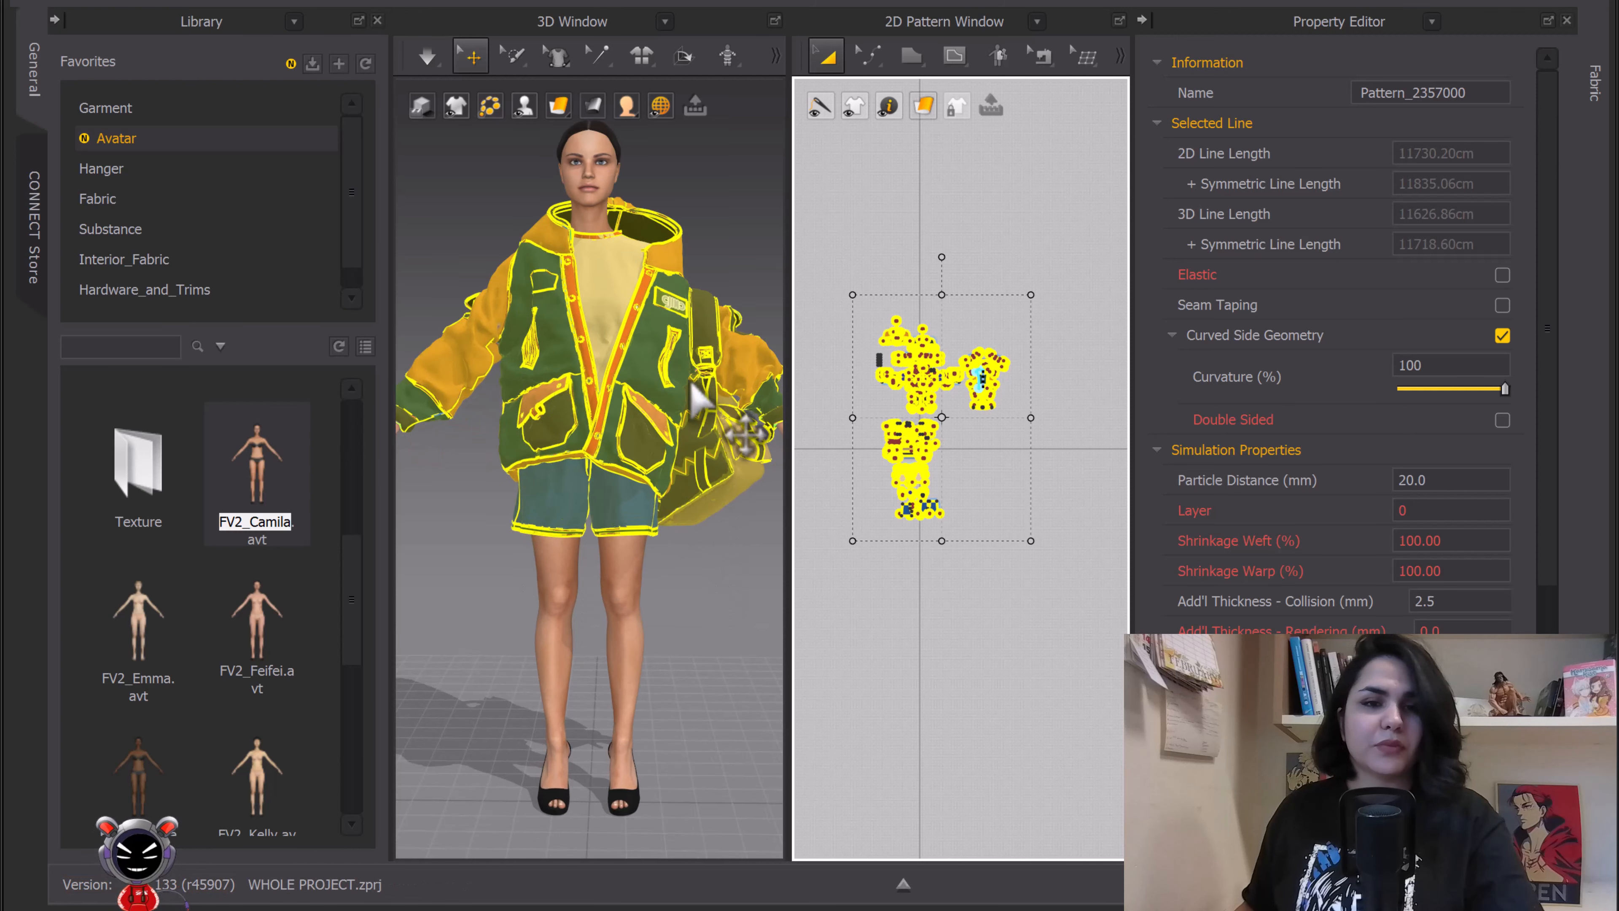
{"action": "left_click", "coordinate": [773, 643]}
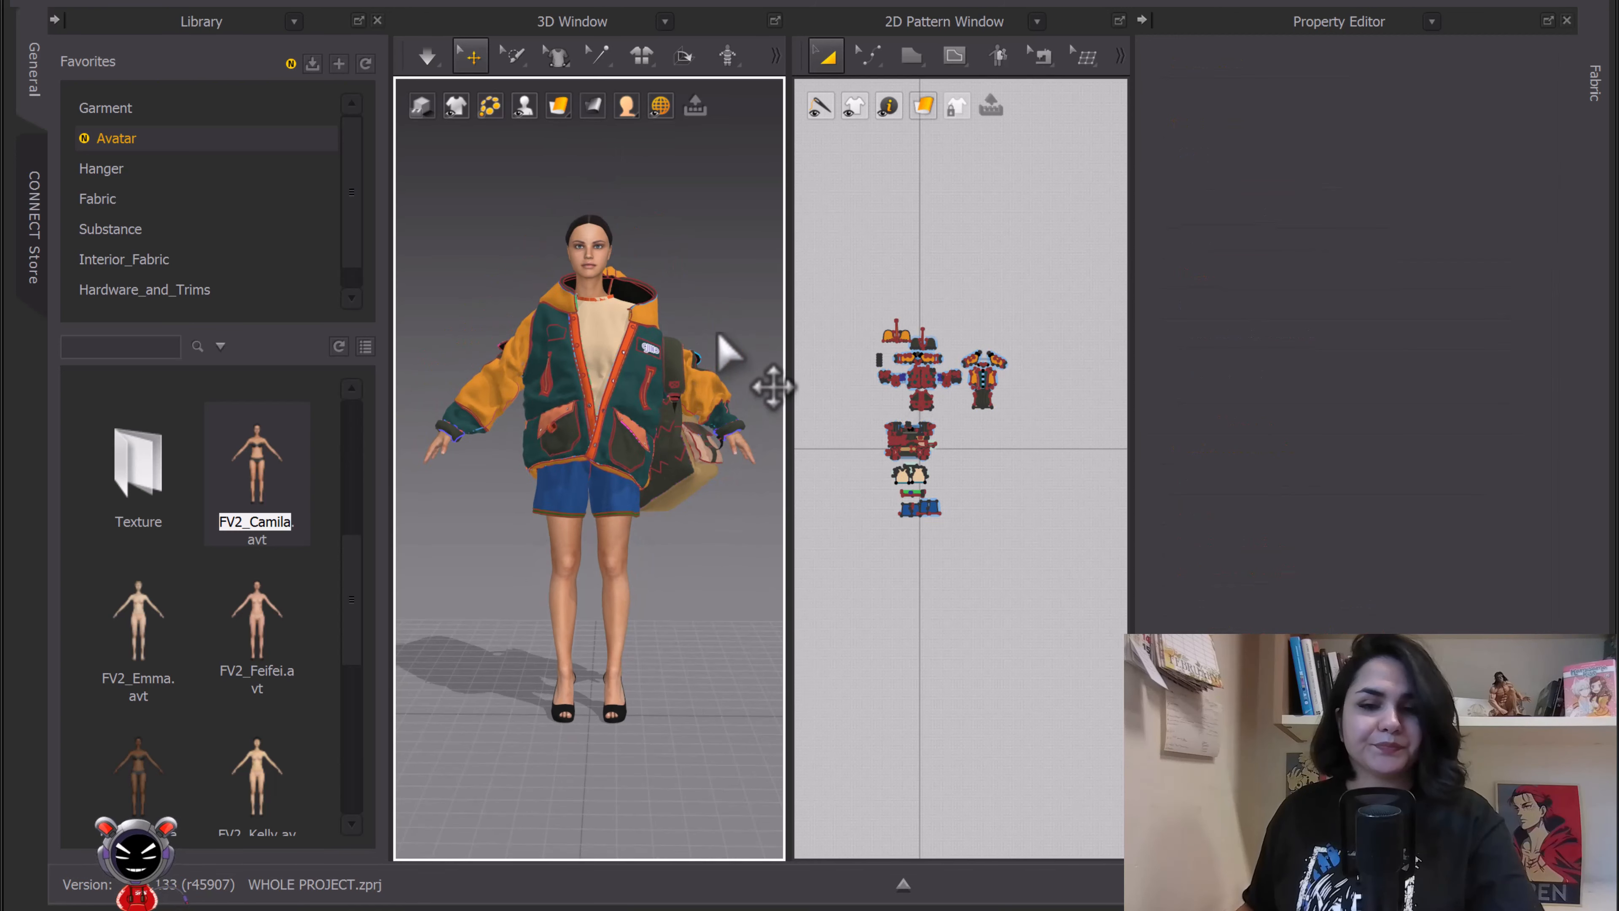
Simulate the fitted outfit and pull the upper part of the jacket's front opening to settle it on the avatar
{"action": "right_click_drag", "start_coordinate": [723, 351], "coordinate": [565, 384]}
{"action": "scroll", "coordinate": [517, 350], "scroll_direction": "up", "scroll_amount": 3}
{"action": "scroll", "coordinate": [672, 401], "scroll_direction": "down", "scroll_amount": 3}
{"action": "scroll", "coordinate": [625, 392], "scroll_direction": "down", "scroll_amount": 3}
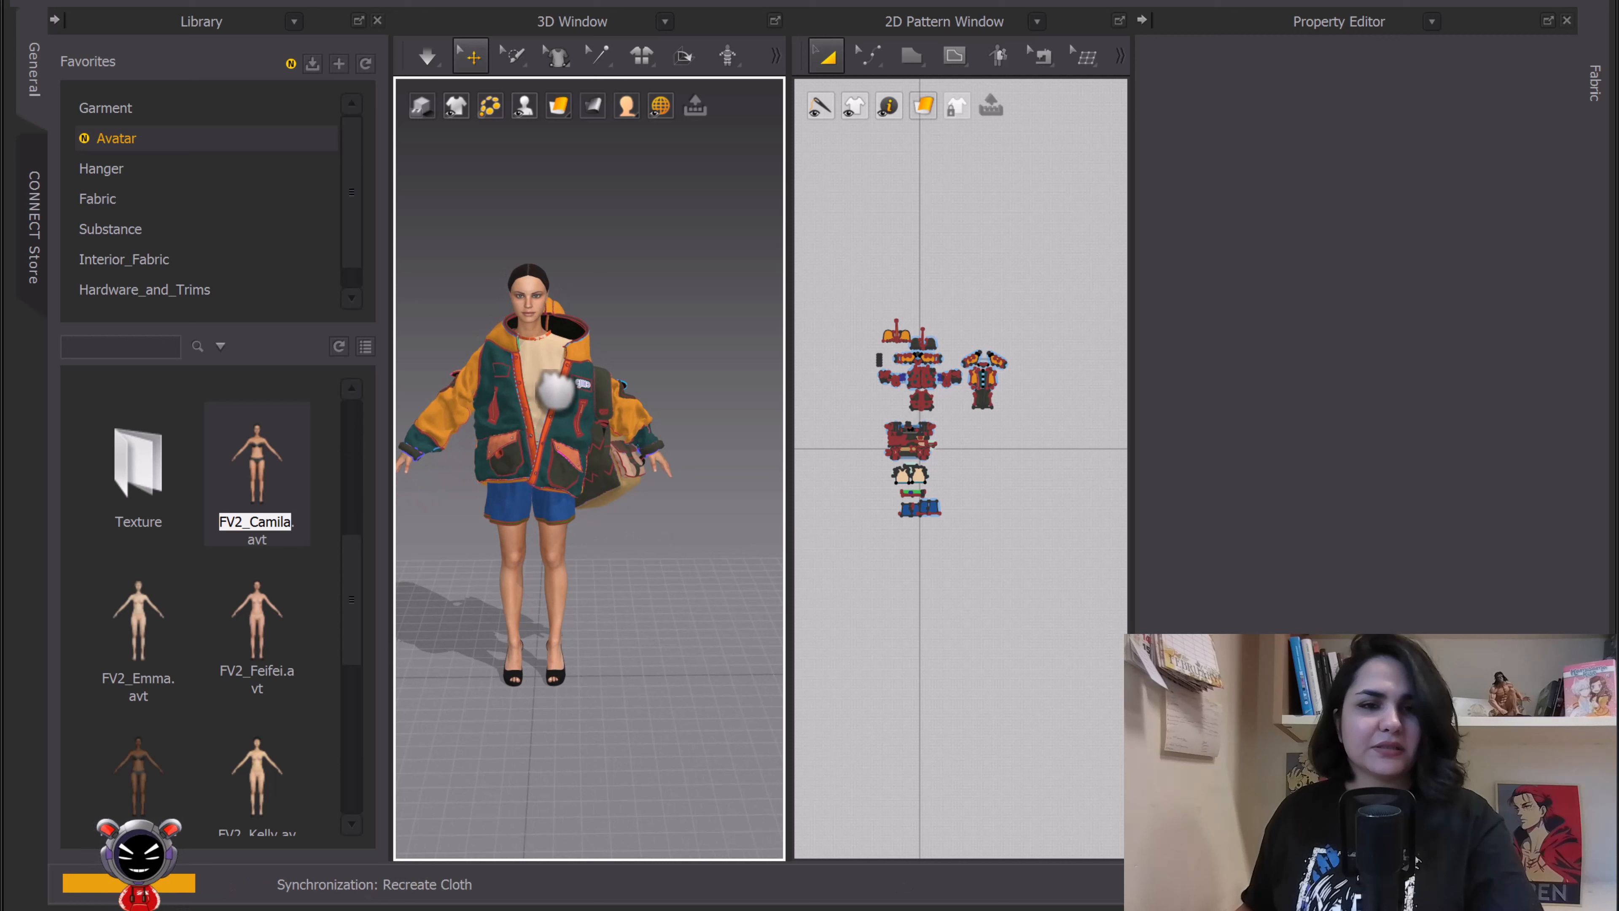
{"action": "key", "text": "space"}
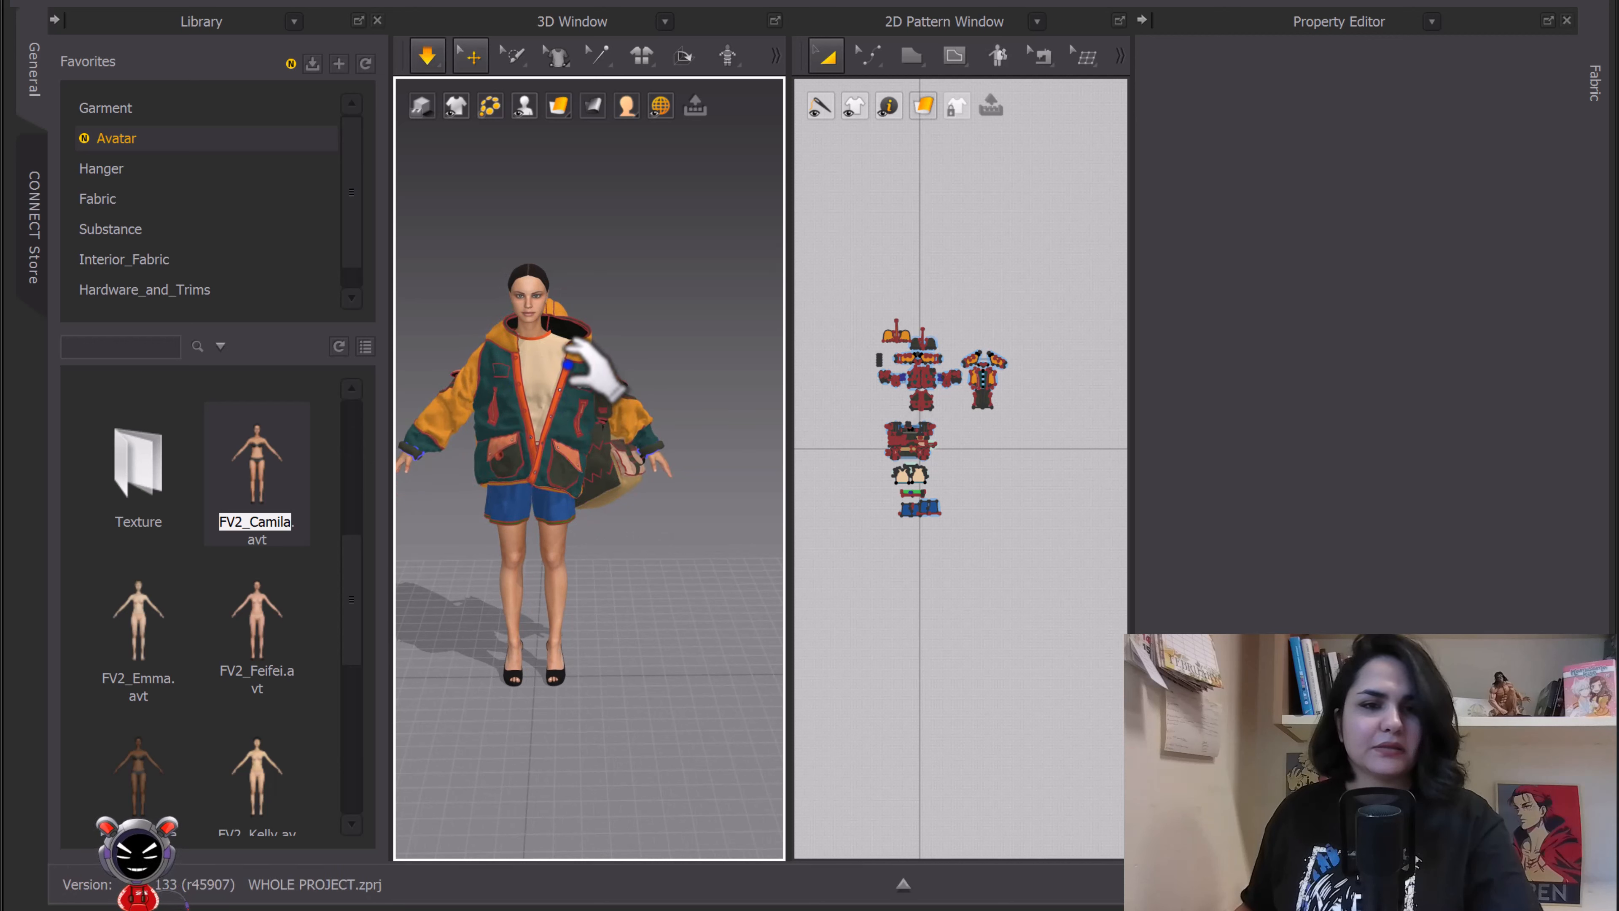
{"action": "left_click", "coordinate": [557, 357]}
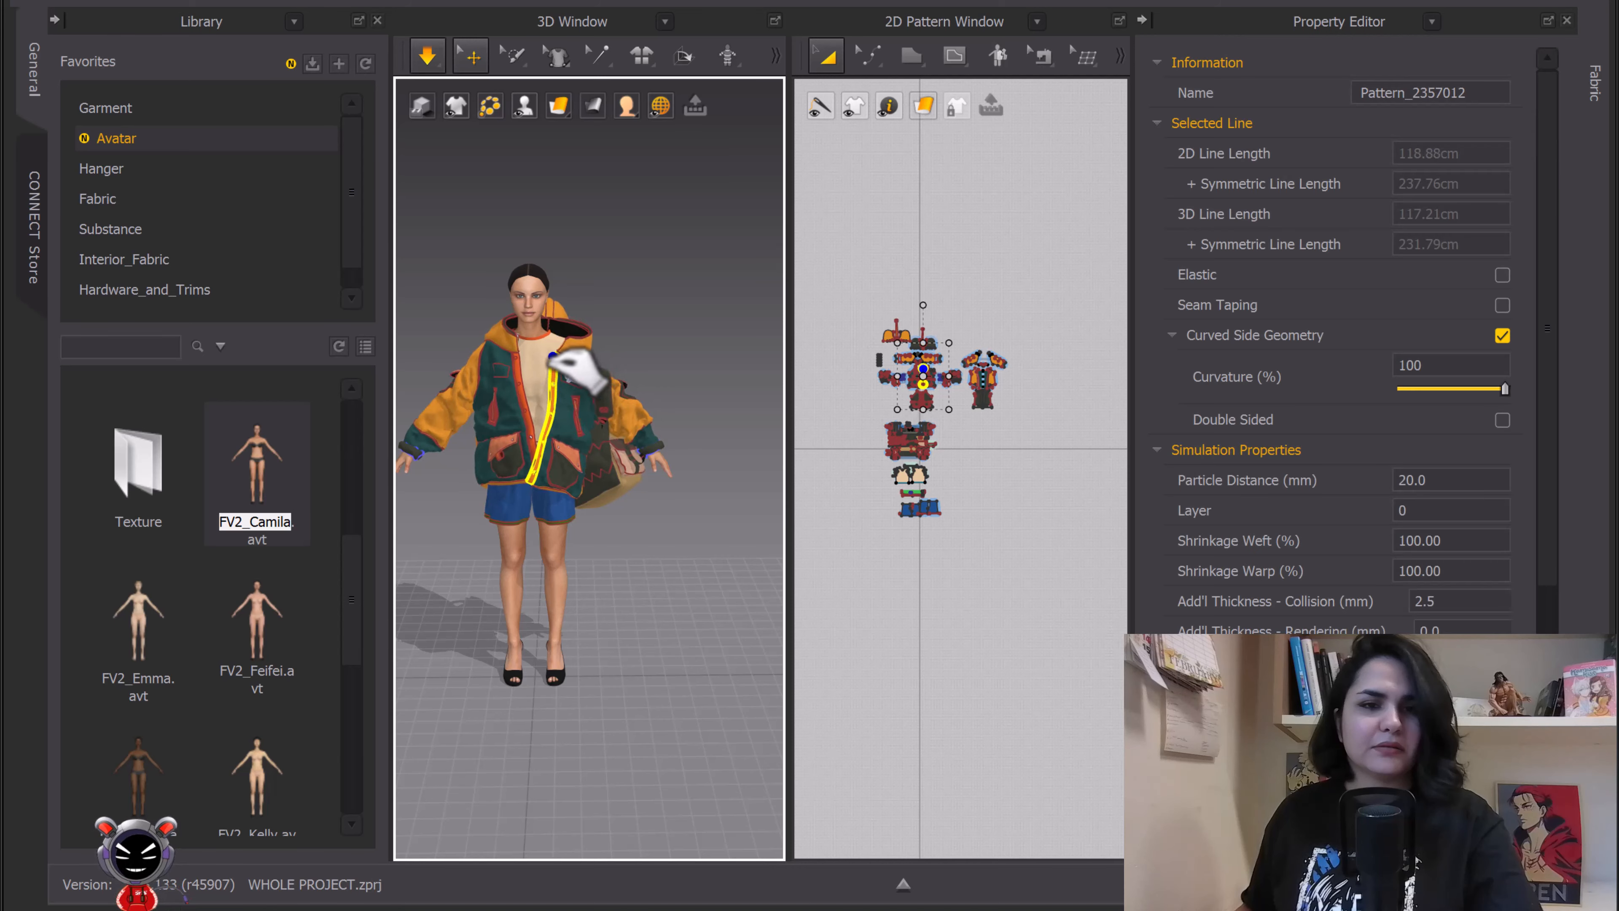
{"action": "left_click_drag", "start_coordinate": [546, 355], "coordinate": [556, 407]}
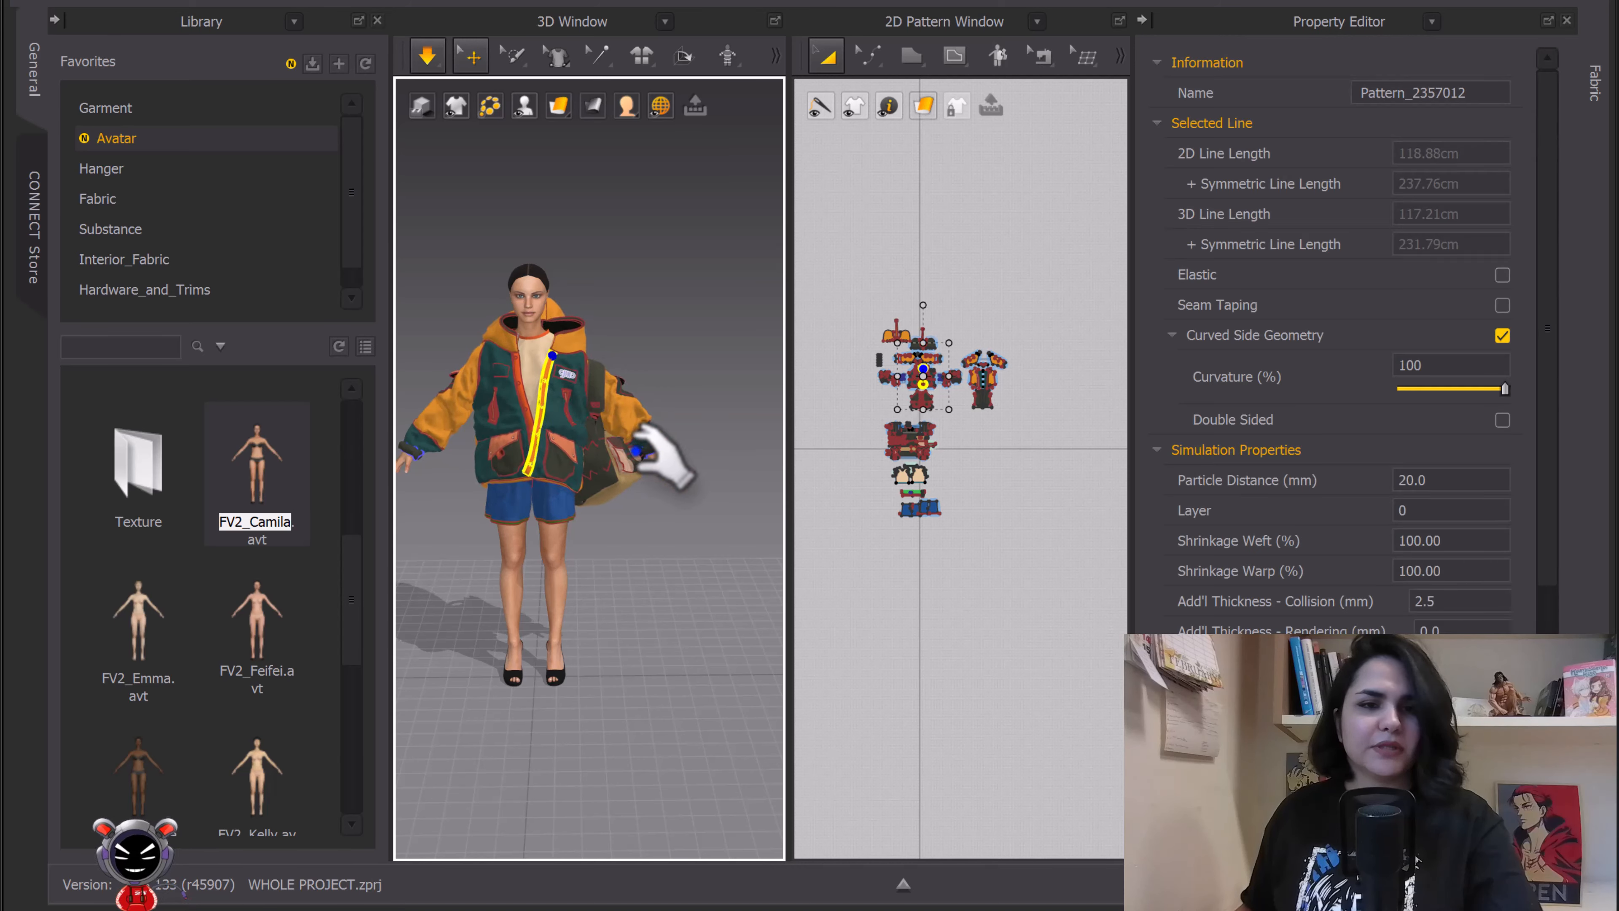
{"action": "middle_click_drag", "start_coordinate": [603, 409], "coordinate": [640, 371]}
{"action": "scroll", "coordinate": [622, 302], "scroll_direction": "up", "scroll_amount": 3}
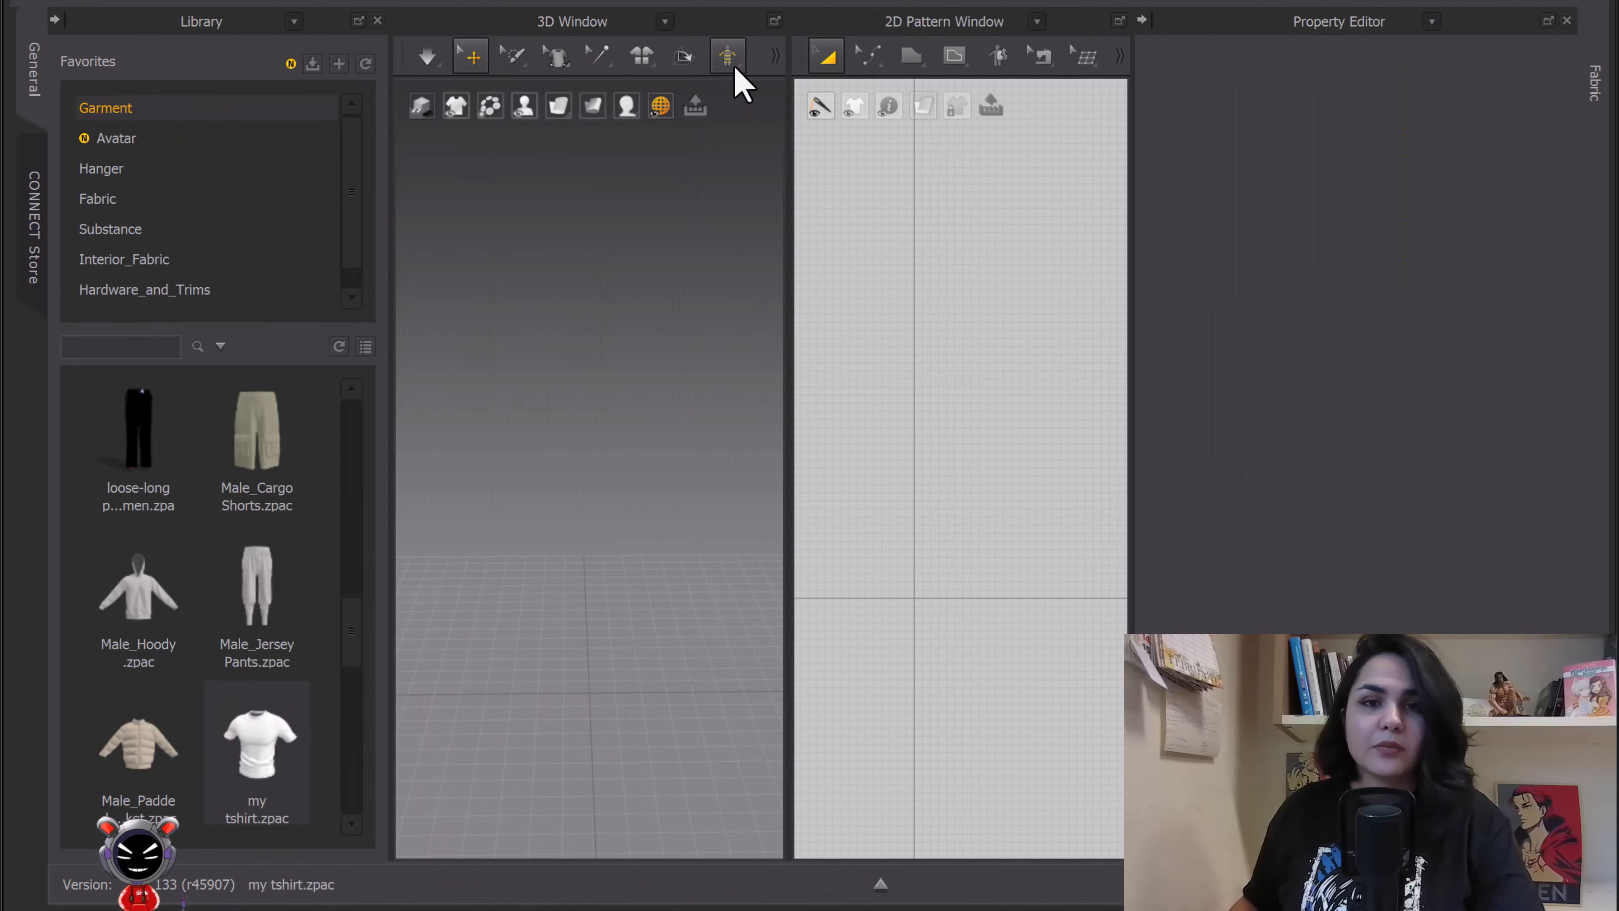
Import daz avatar.fbx as an avatar at cm (DAZ Studio) scale, with automatic arrangement points and Move Garment to Start Position enabled
{"action": "mouse_move", "coordinate": [731, 62]}
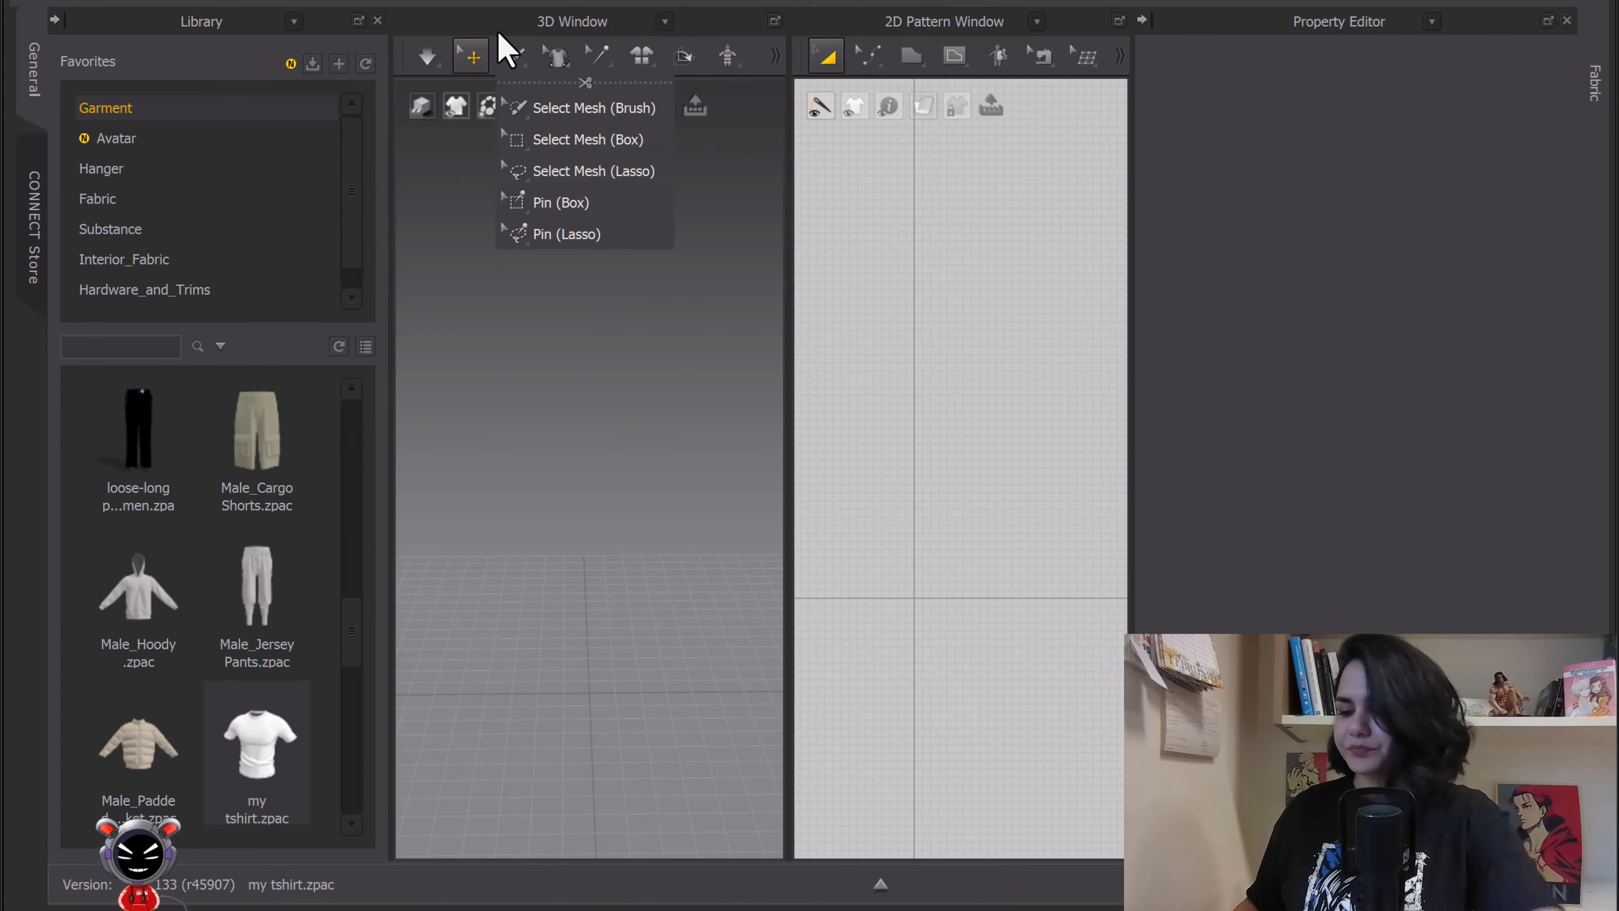
{"action": "left_click", "coordinate": [115, 6]}
{"action": "mouse_move", "coordinate": [182, 190]}
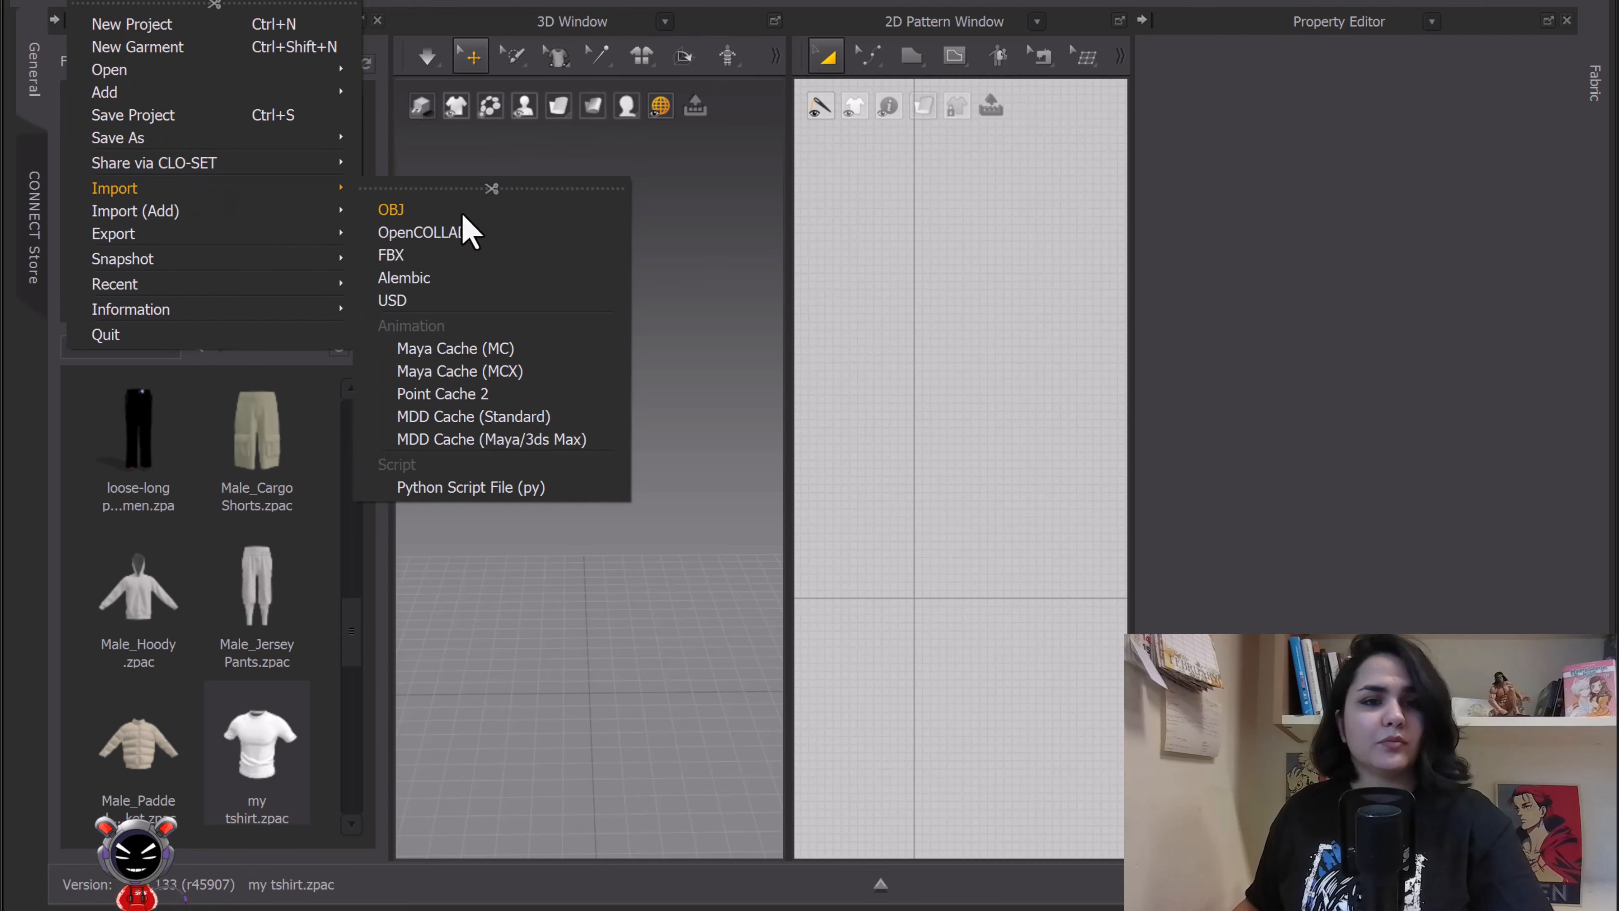
{"action": "left_click", "coordinate": [433, 254]}
{"action": "left_click", "coordinate": [258, 167]}
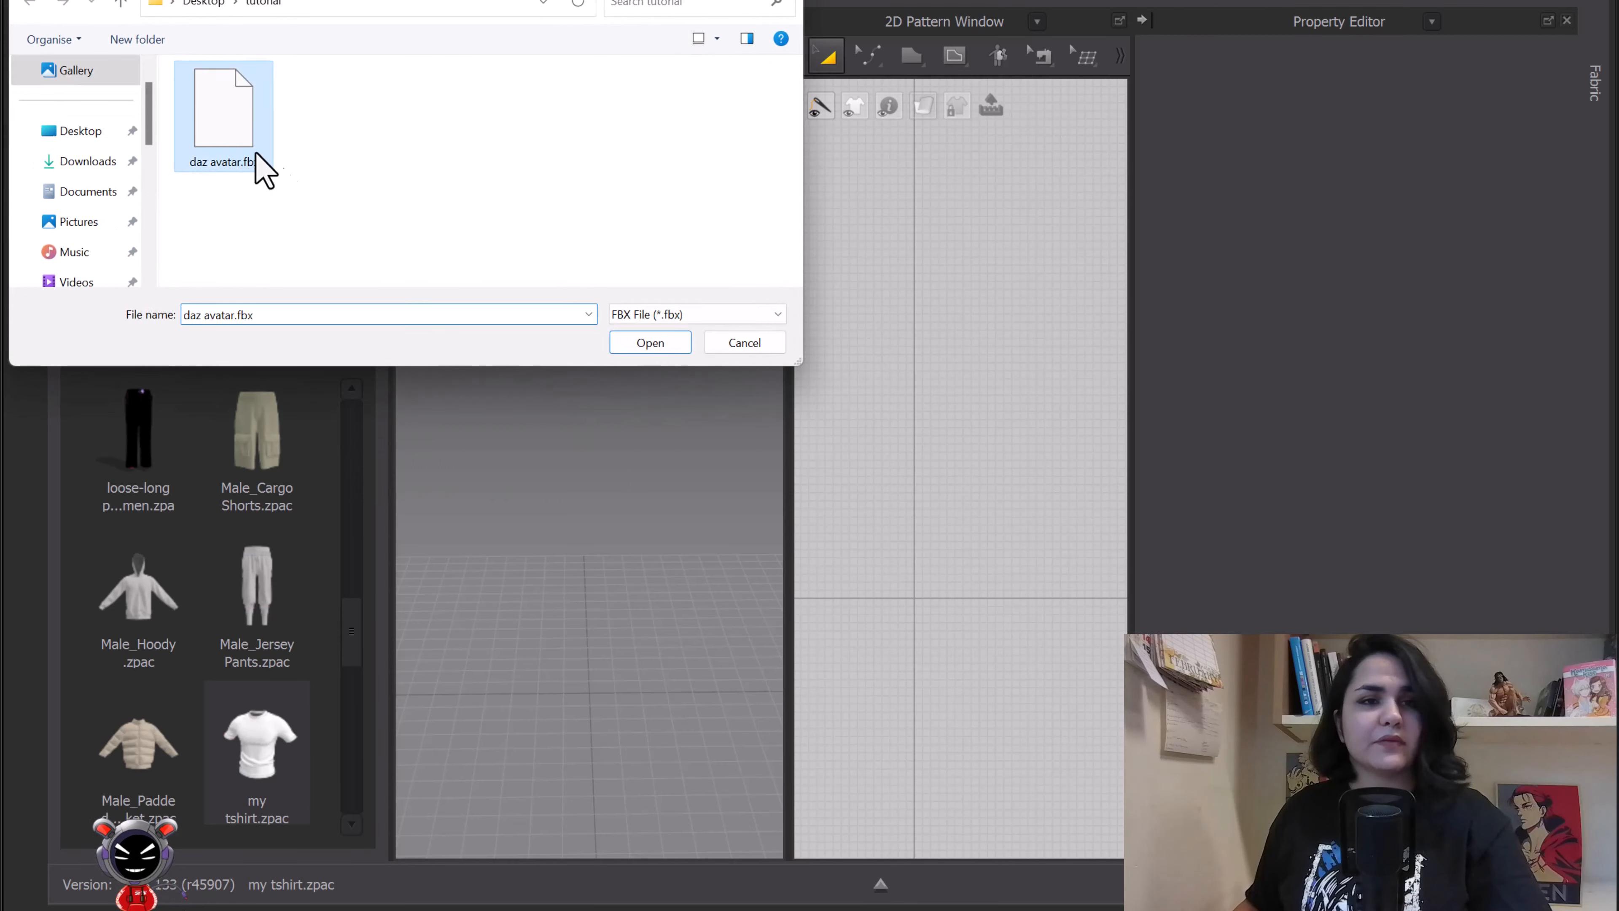
{"action": "left_click", "coordinate": [669, 347]}
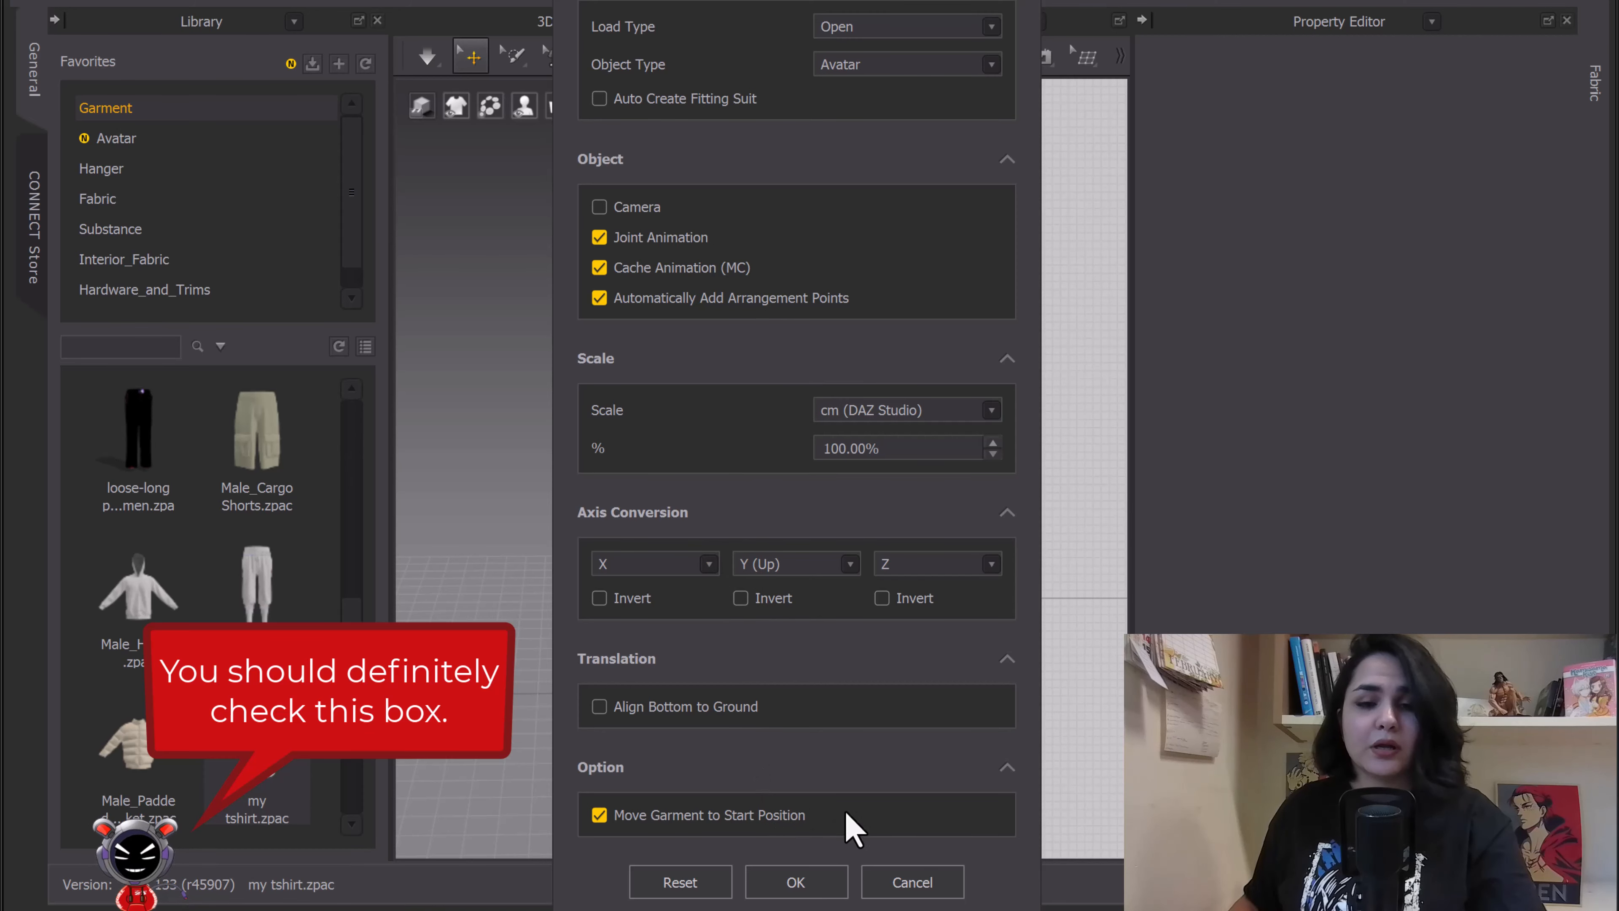
{"action": "left_click", "coordinate": [798, 883]}
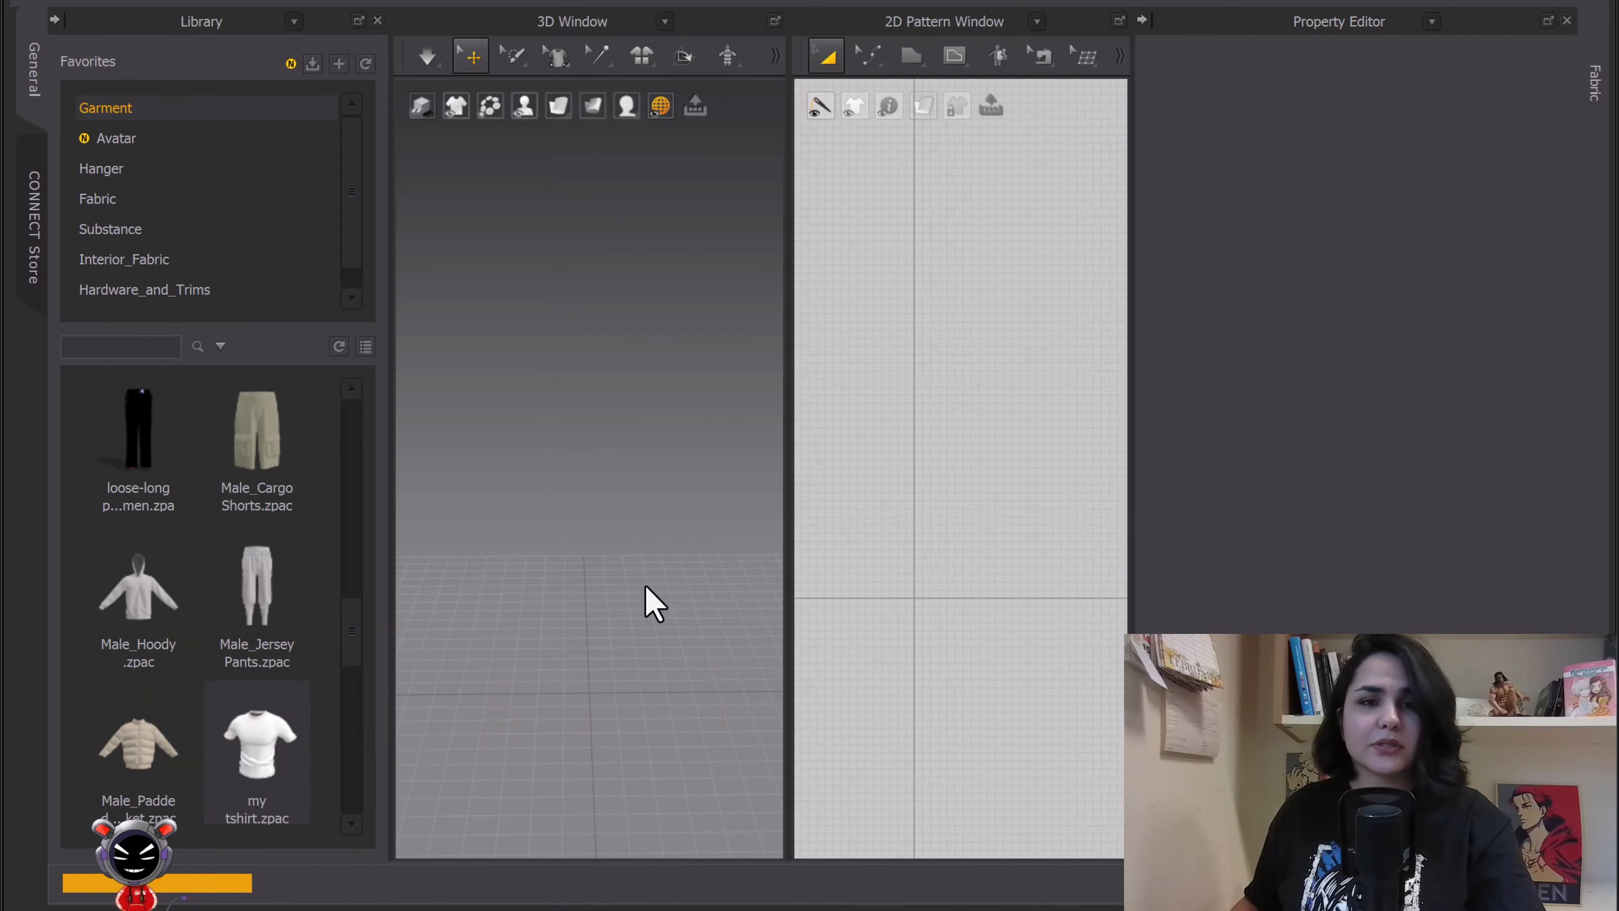
{"action": "left_click", "coordinate": [781, 488]}
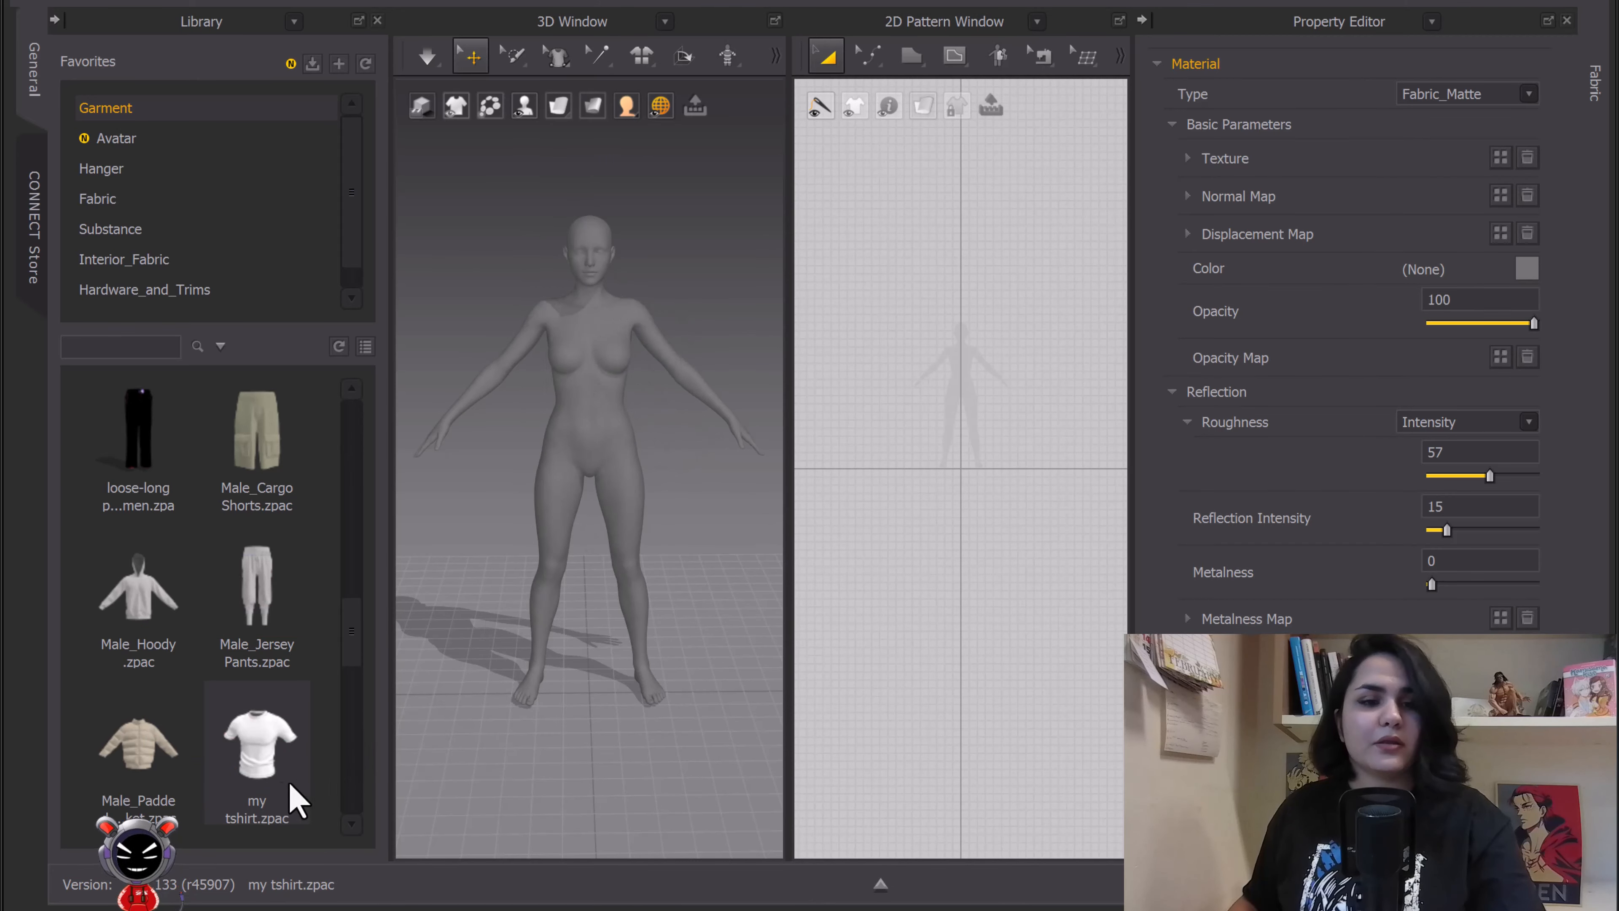
Load the garment my tshirt.zpac from the library and set the particle distance of all its patterns to 20 mm
{"action": "double_click", "coordinate": [271, 753]}
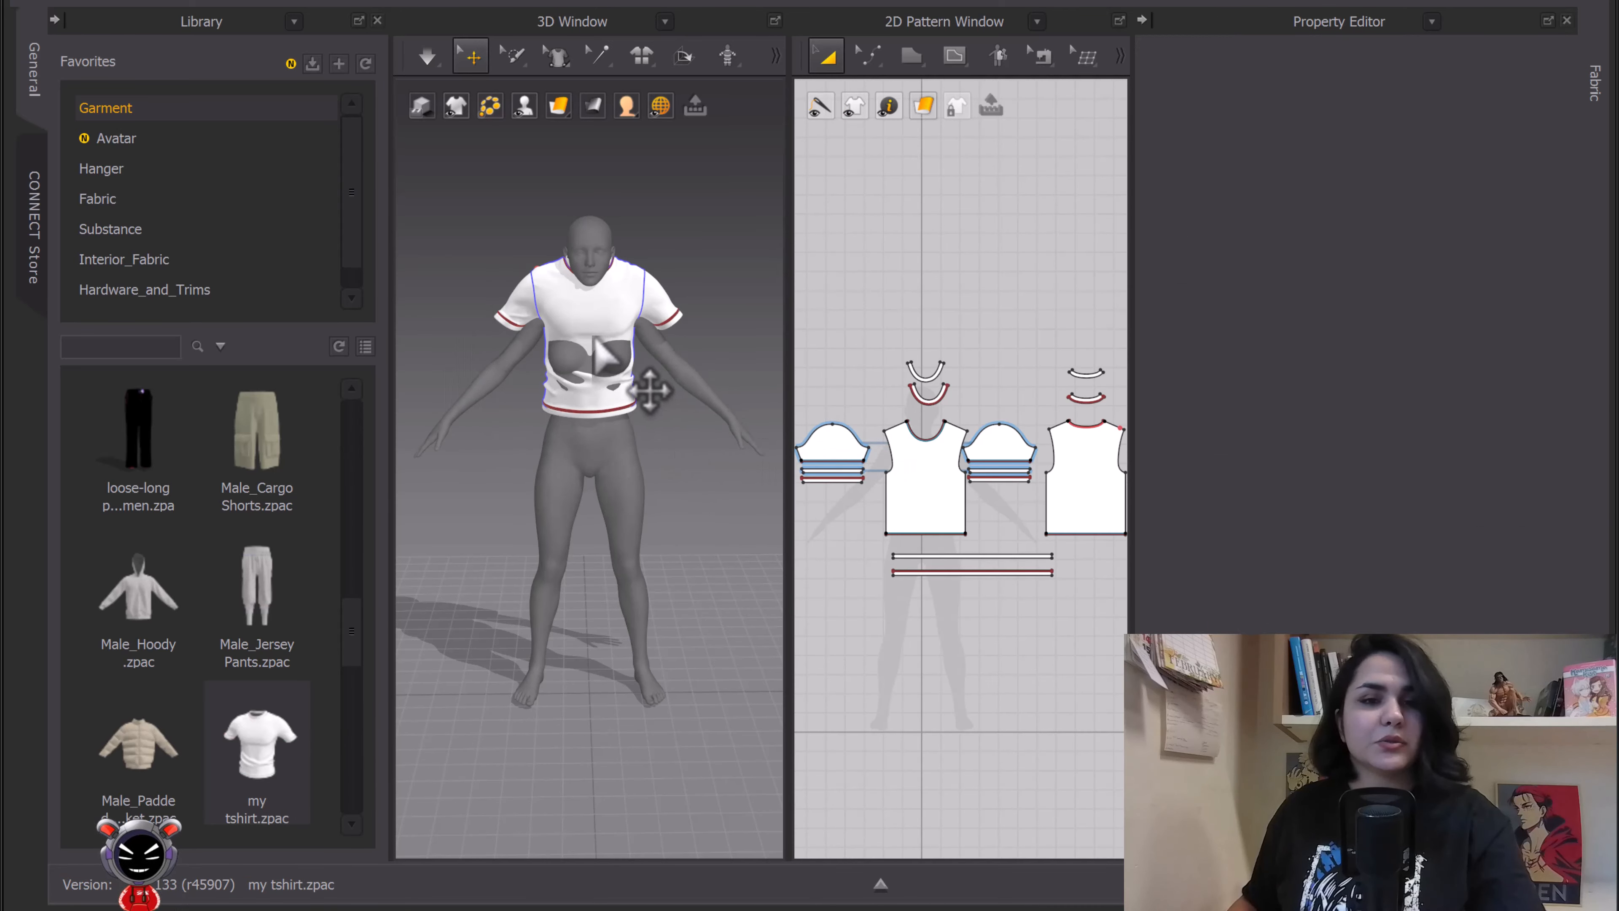
{"action": "scroll", "coordinate": [932, 278], "scroll_direction": "down", "scroll_amount": 2}
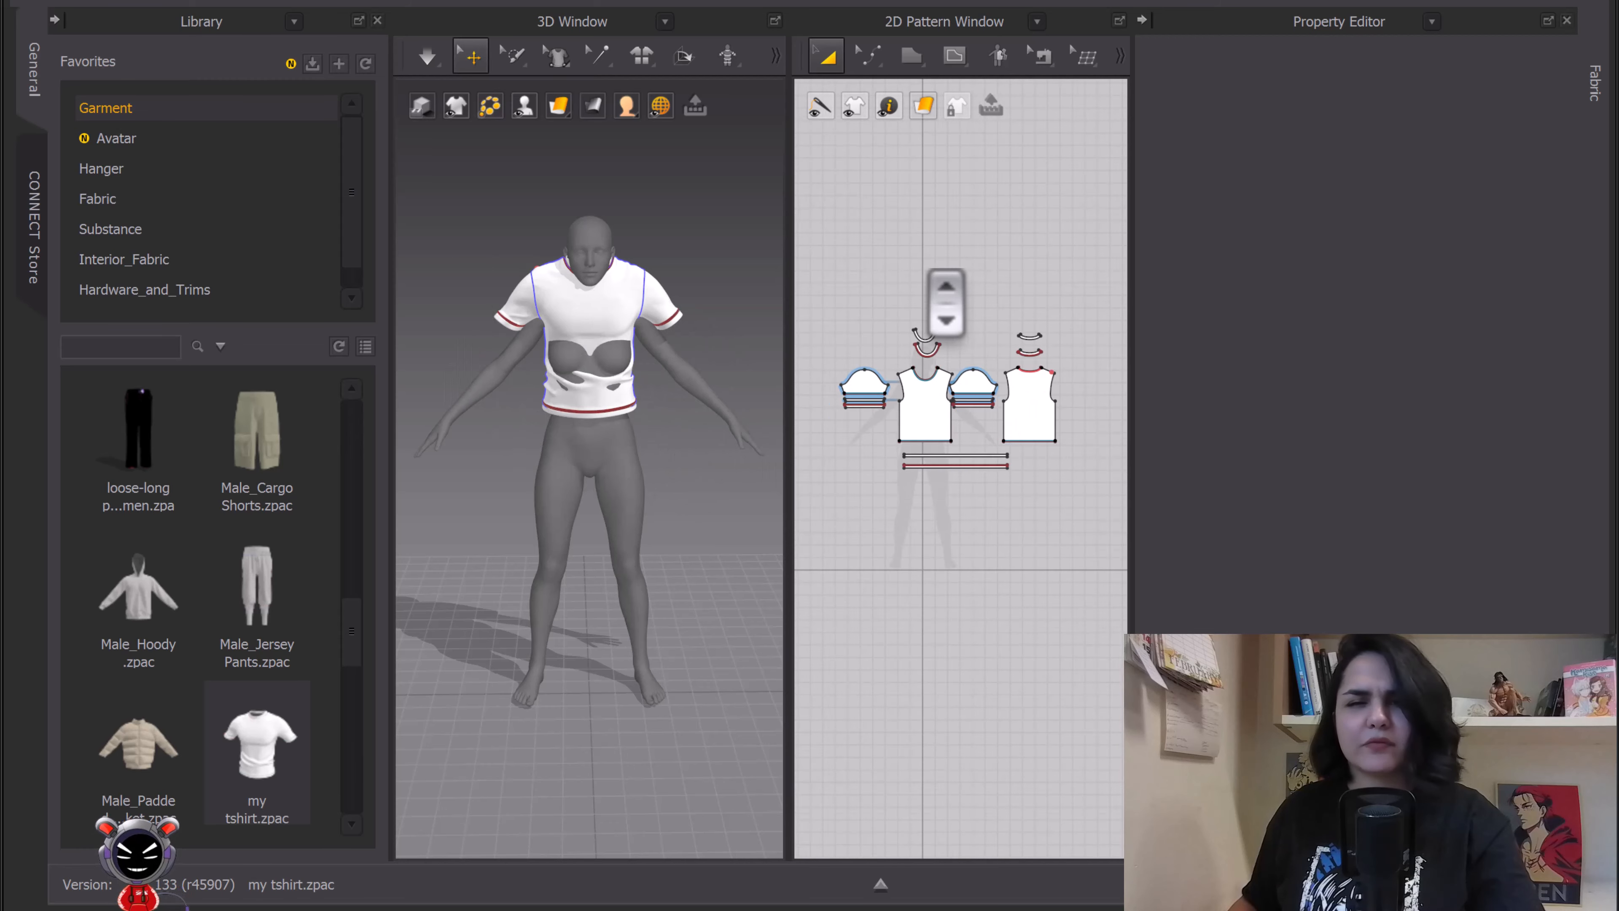
{"action": "scroll", "coordinate": [937, 281], "scroll_direction": "down", "scroll_amount": 1}
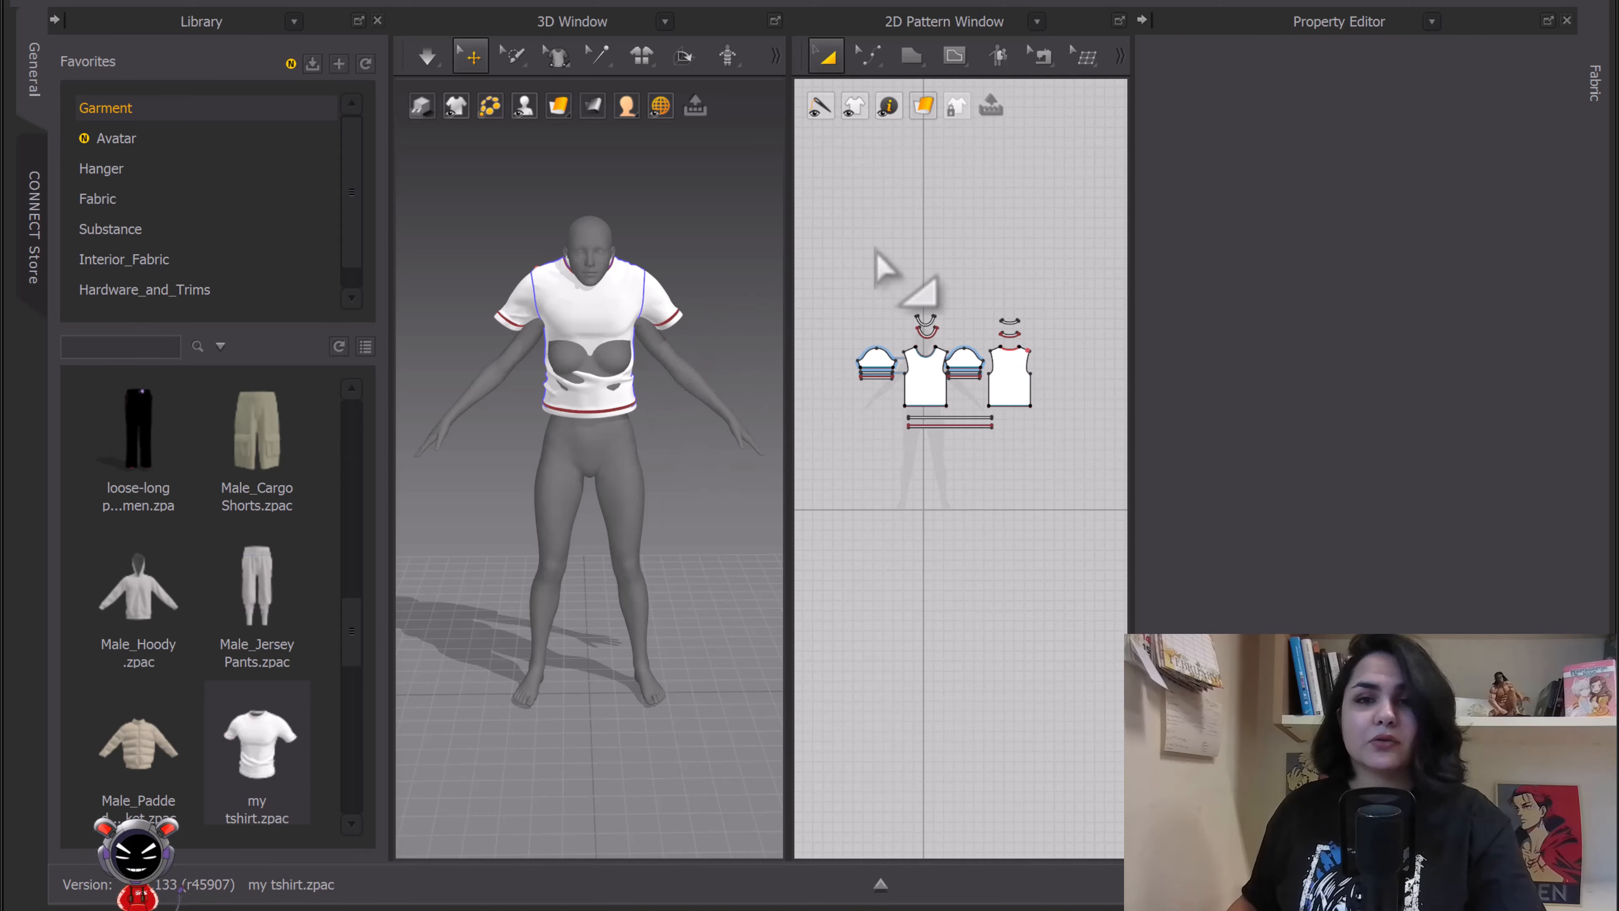
{"action": "left_click_drag", "start_coordinate": [831, 263], "coordinate": [1123, 510]}
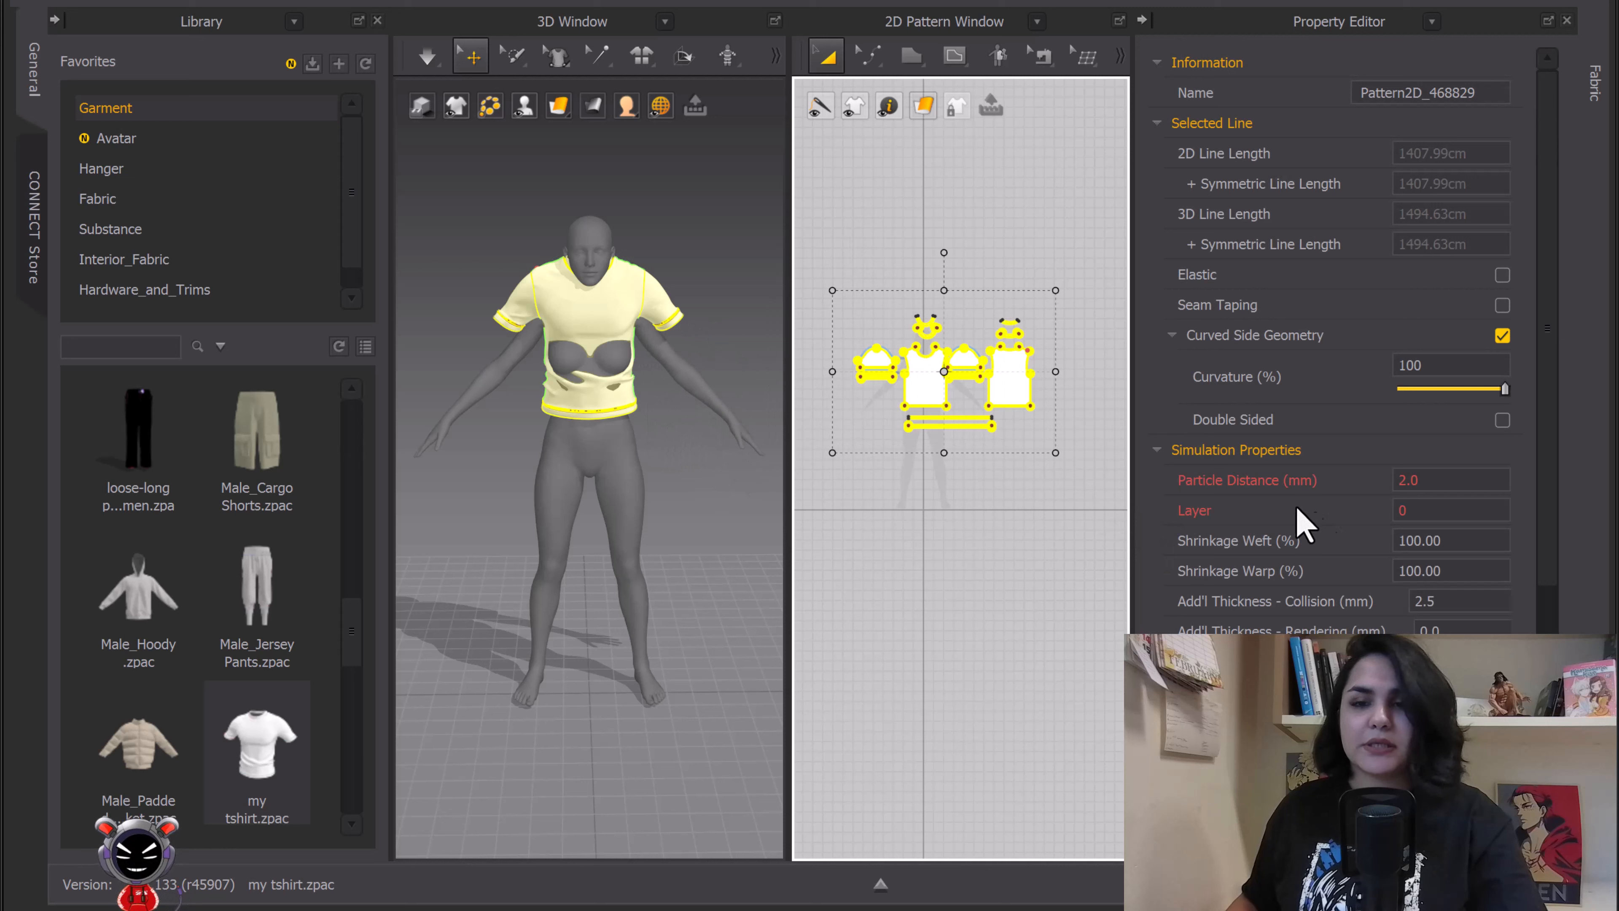
{"action": "left_click", "coordinate": [1436, 480]}
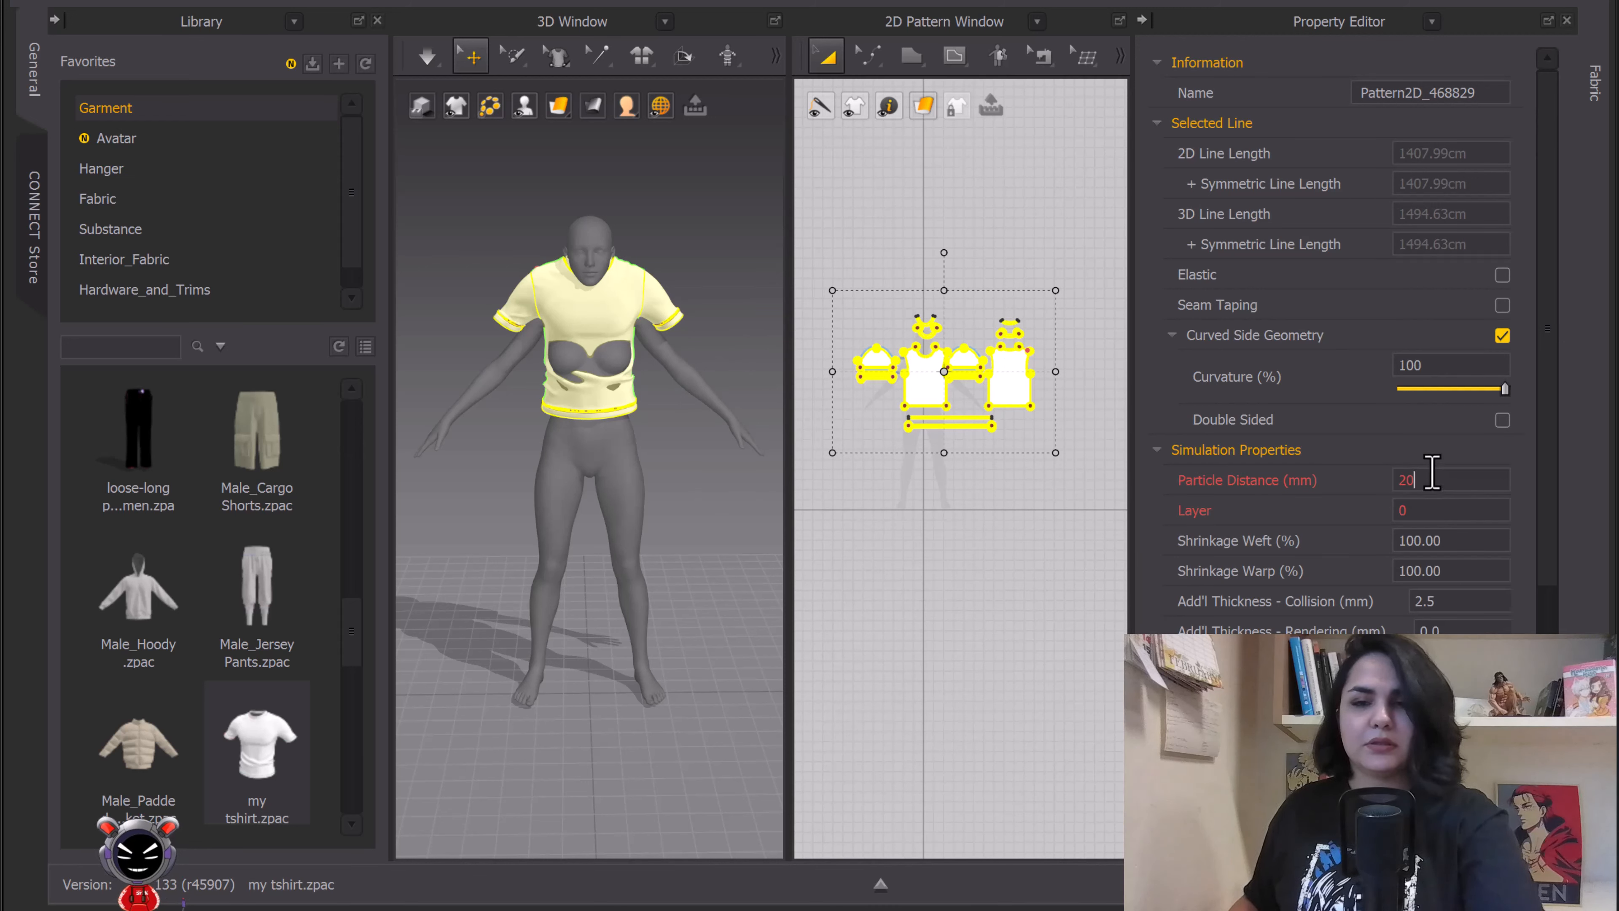
{"action": "key", "text": "Return"}
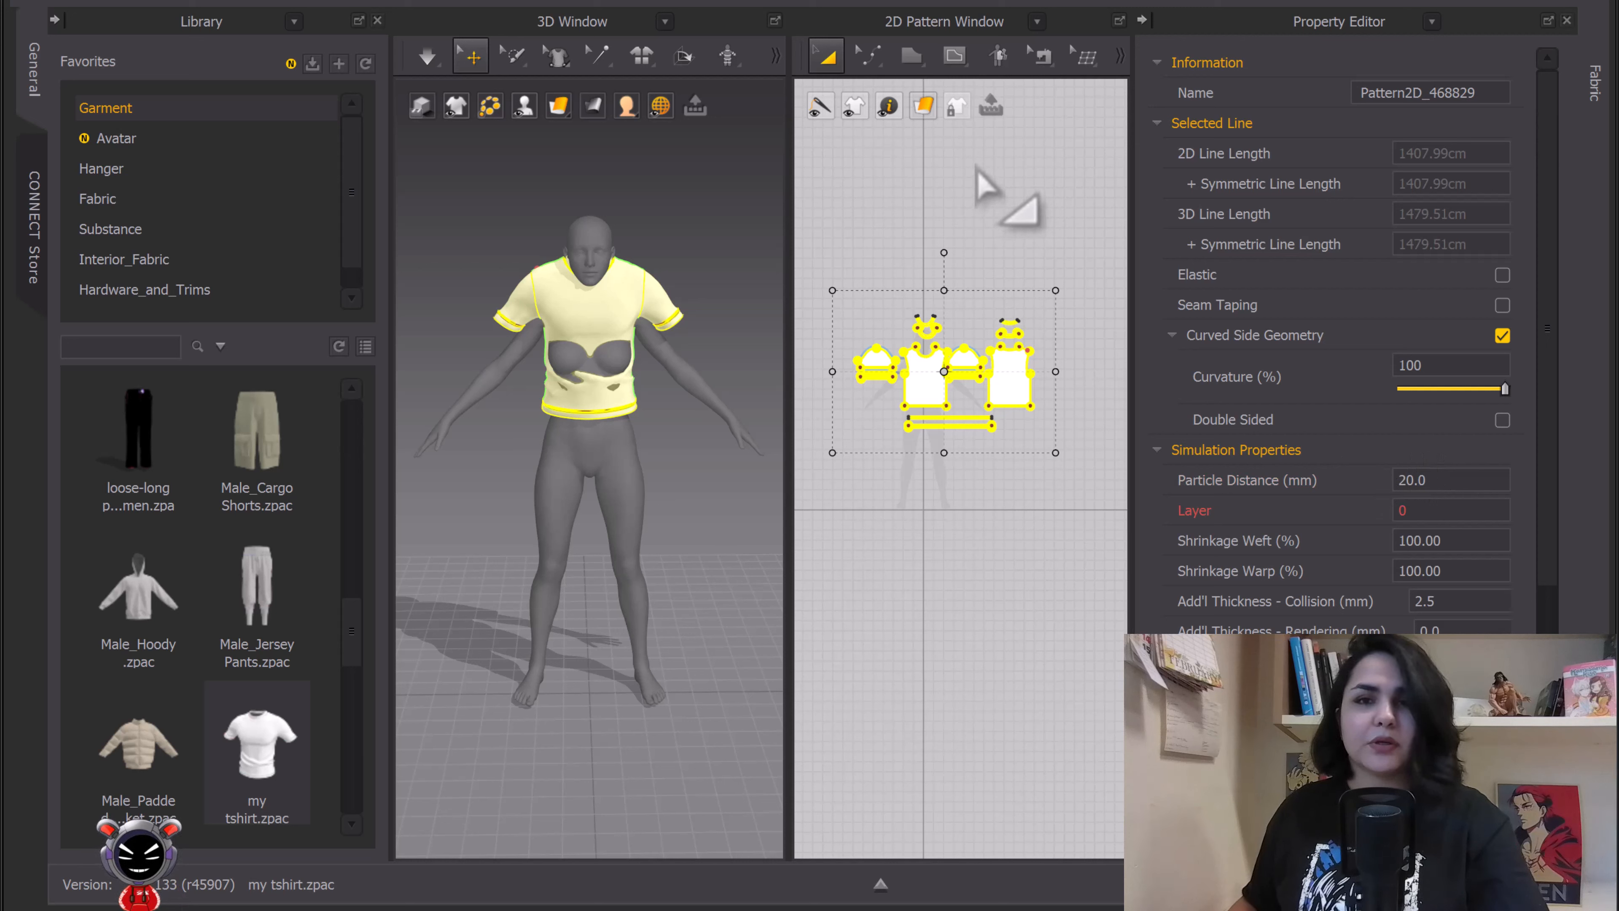
Try to auto-fit the selected T-shirt patterns to the imported avatar with Maintain Pattern Curvature at 100%, and clear the selection
{"action": "left_click", "coordinate": [1000, 62]}
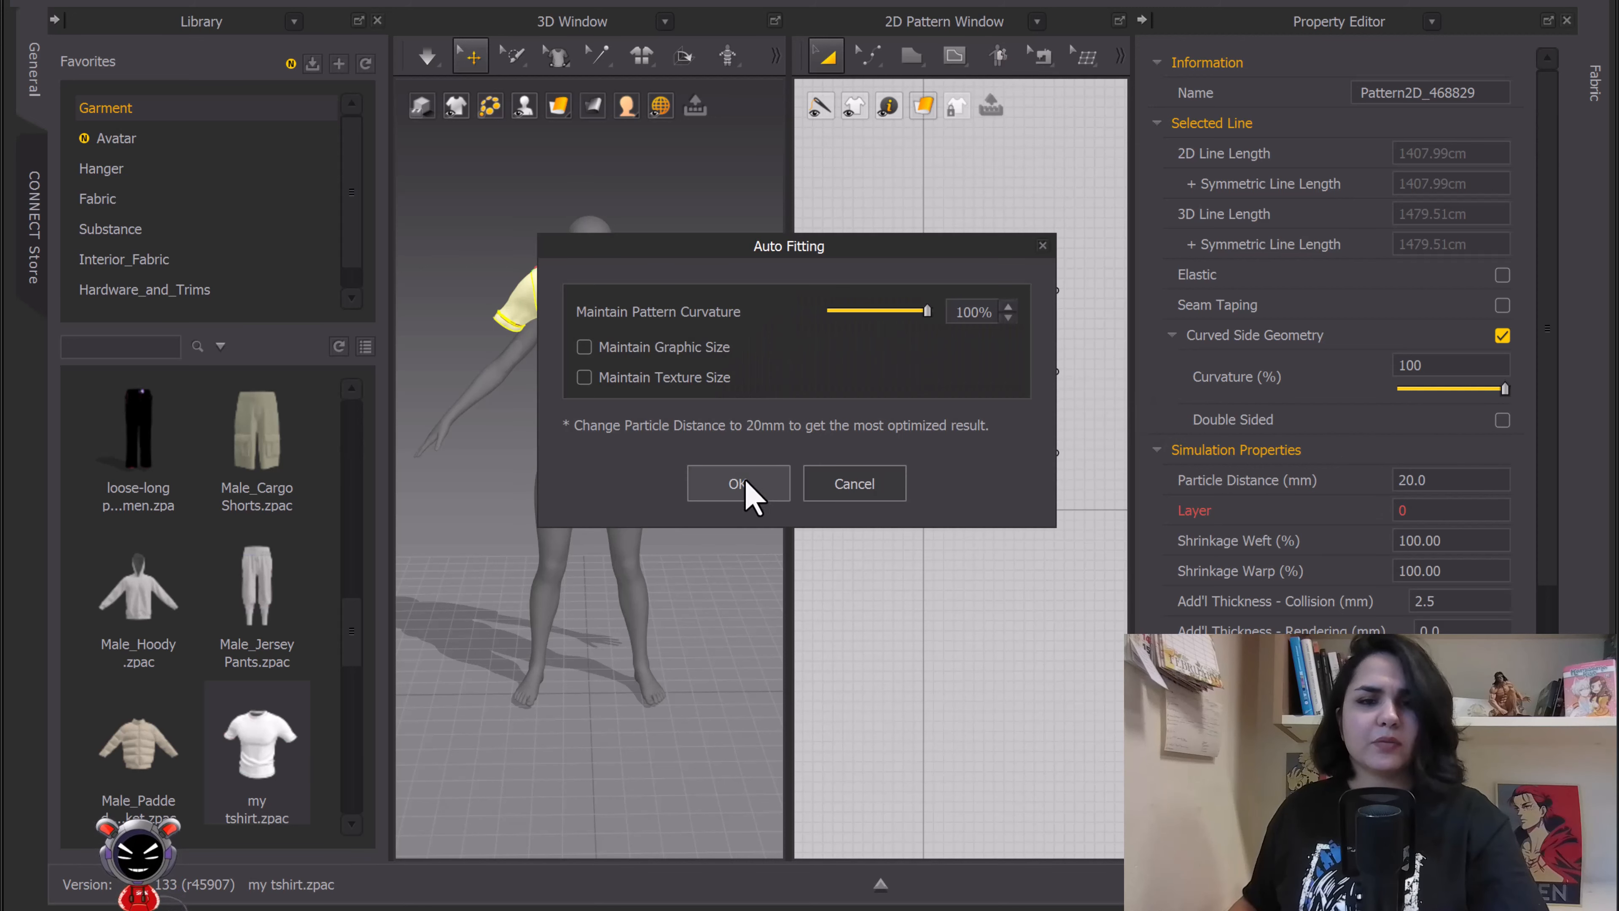
{"action": "left_click", "coordinate": [758, 487]}
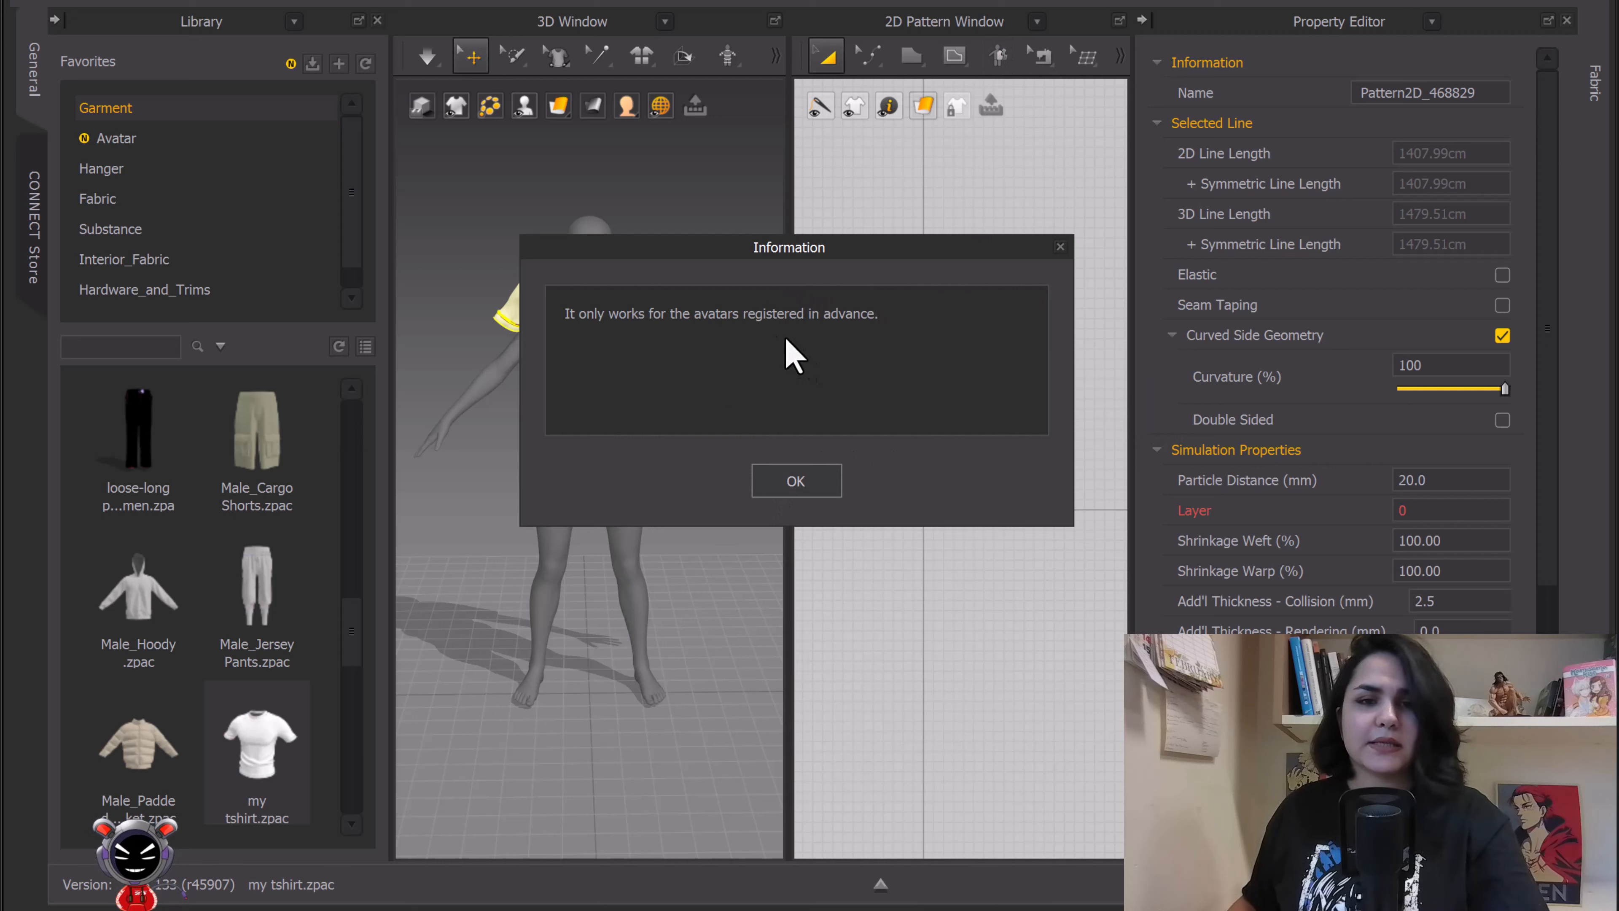
{"action": "left_click", "coordinate": [801, 484]}
{"action": "left_click", "coordinate": [1001, 502]}
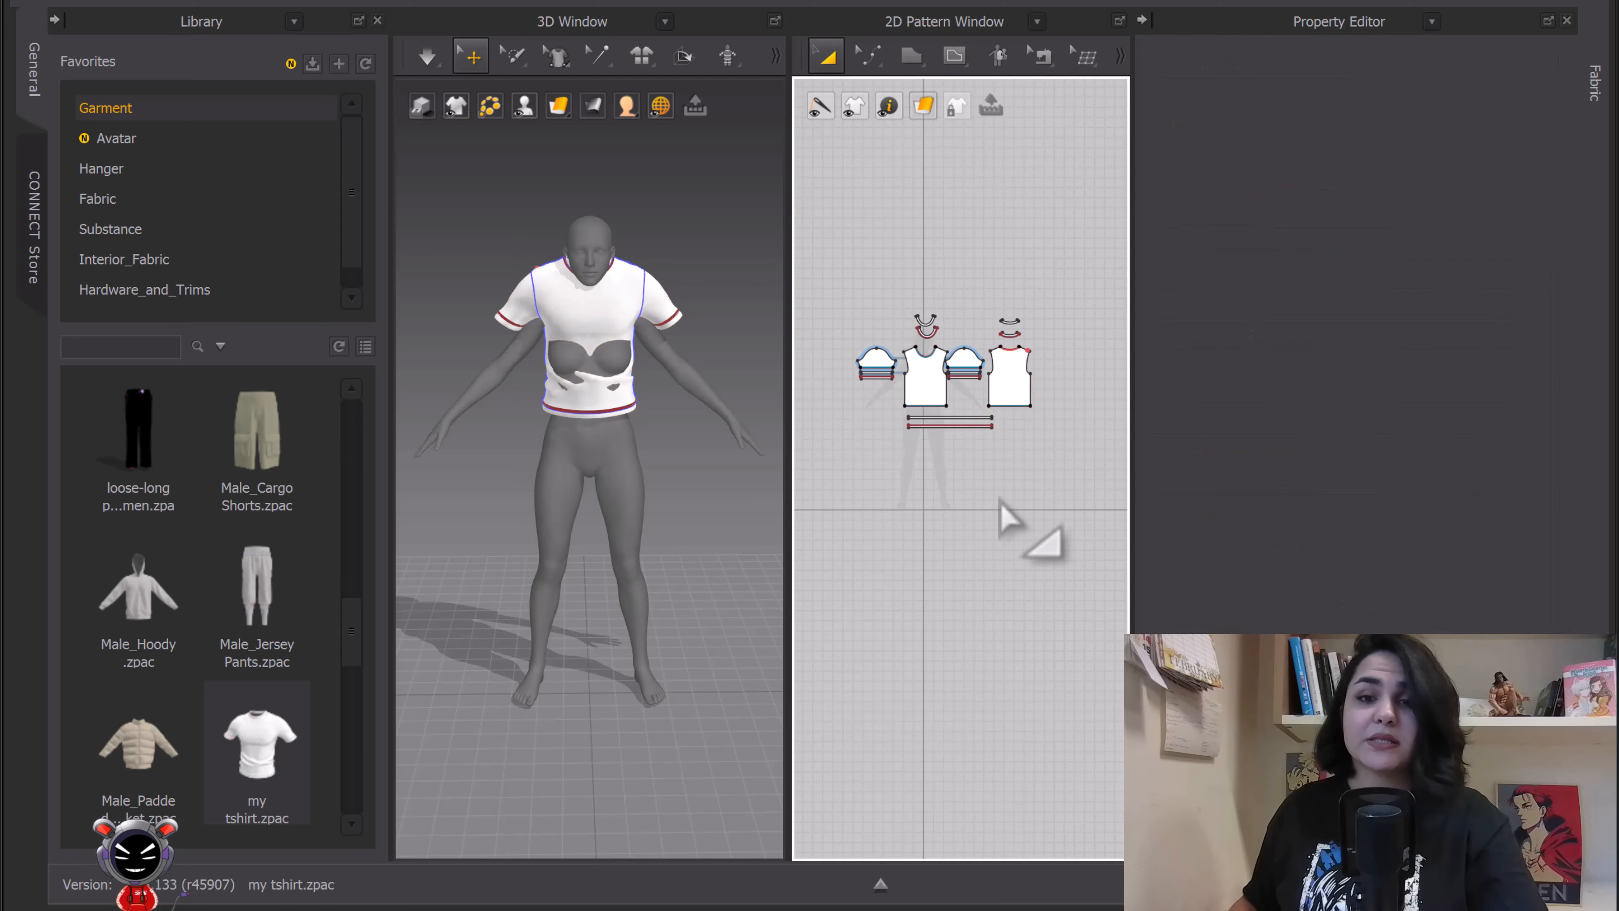
Import daz avatar.fbx as an avatar at cm (DAZ Studio) scale with Auto Create Fitting Suit, arrangement points and Move Garment to Start Position enabled
{"action": "left_click", "coordinate": [98, 3]}
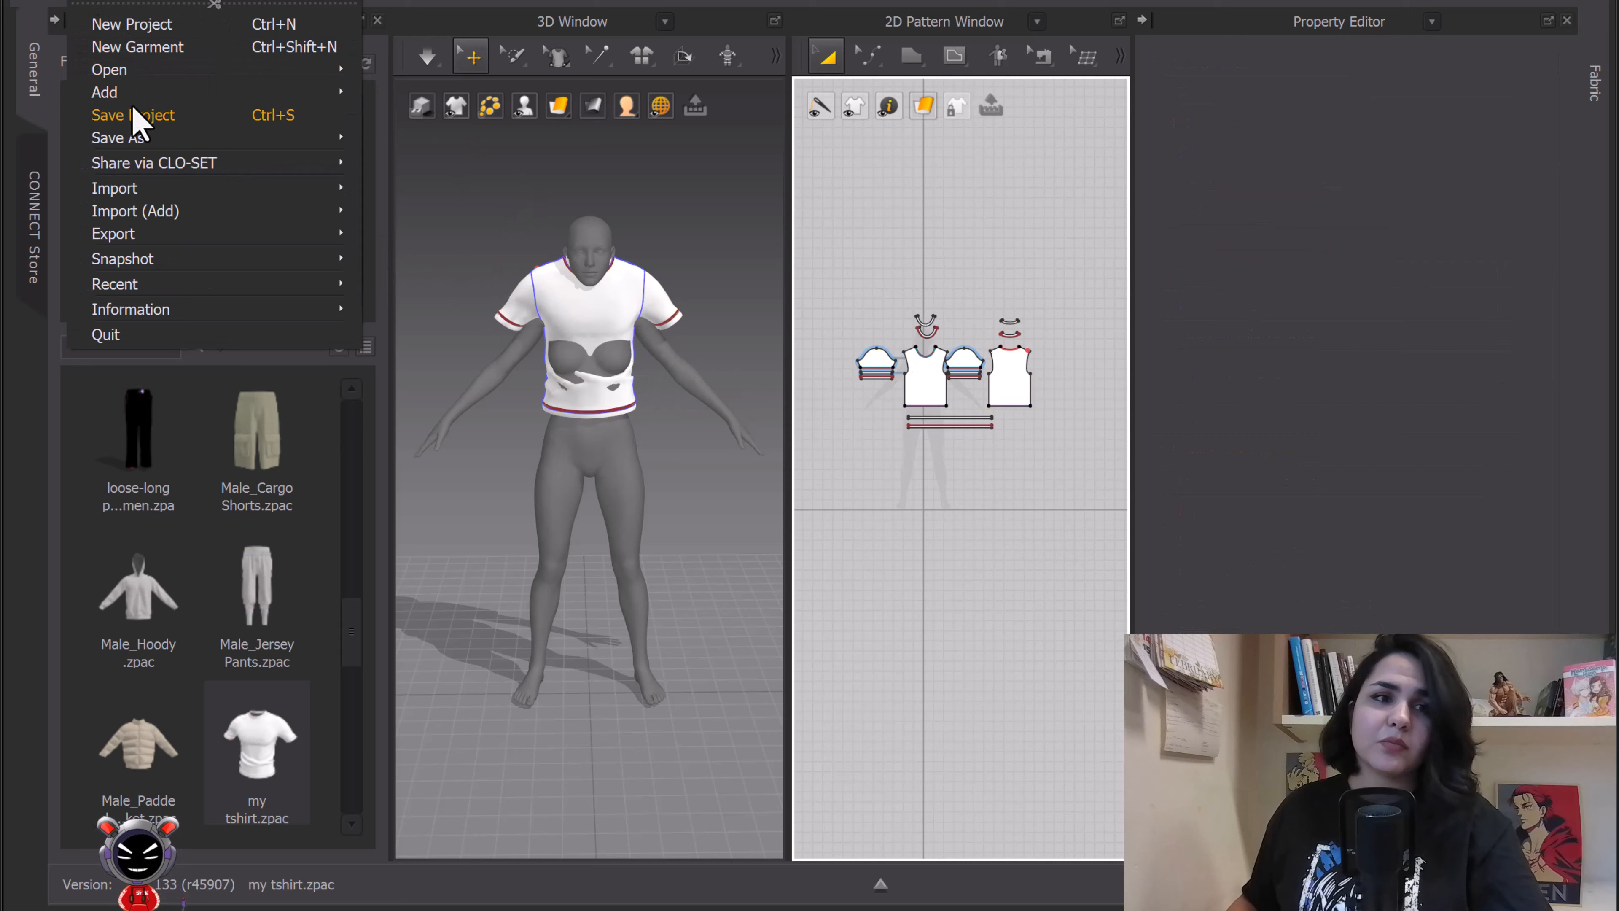
{"action": "mouse_move", "coordinate": [142, 189]}
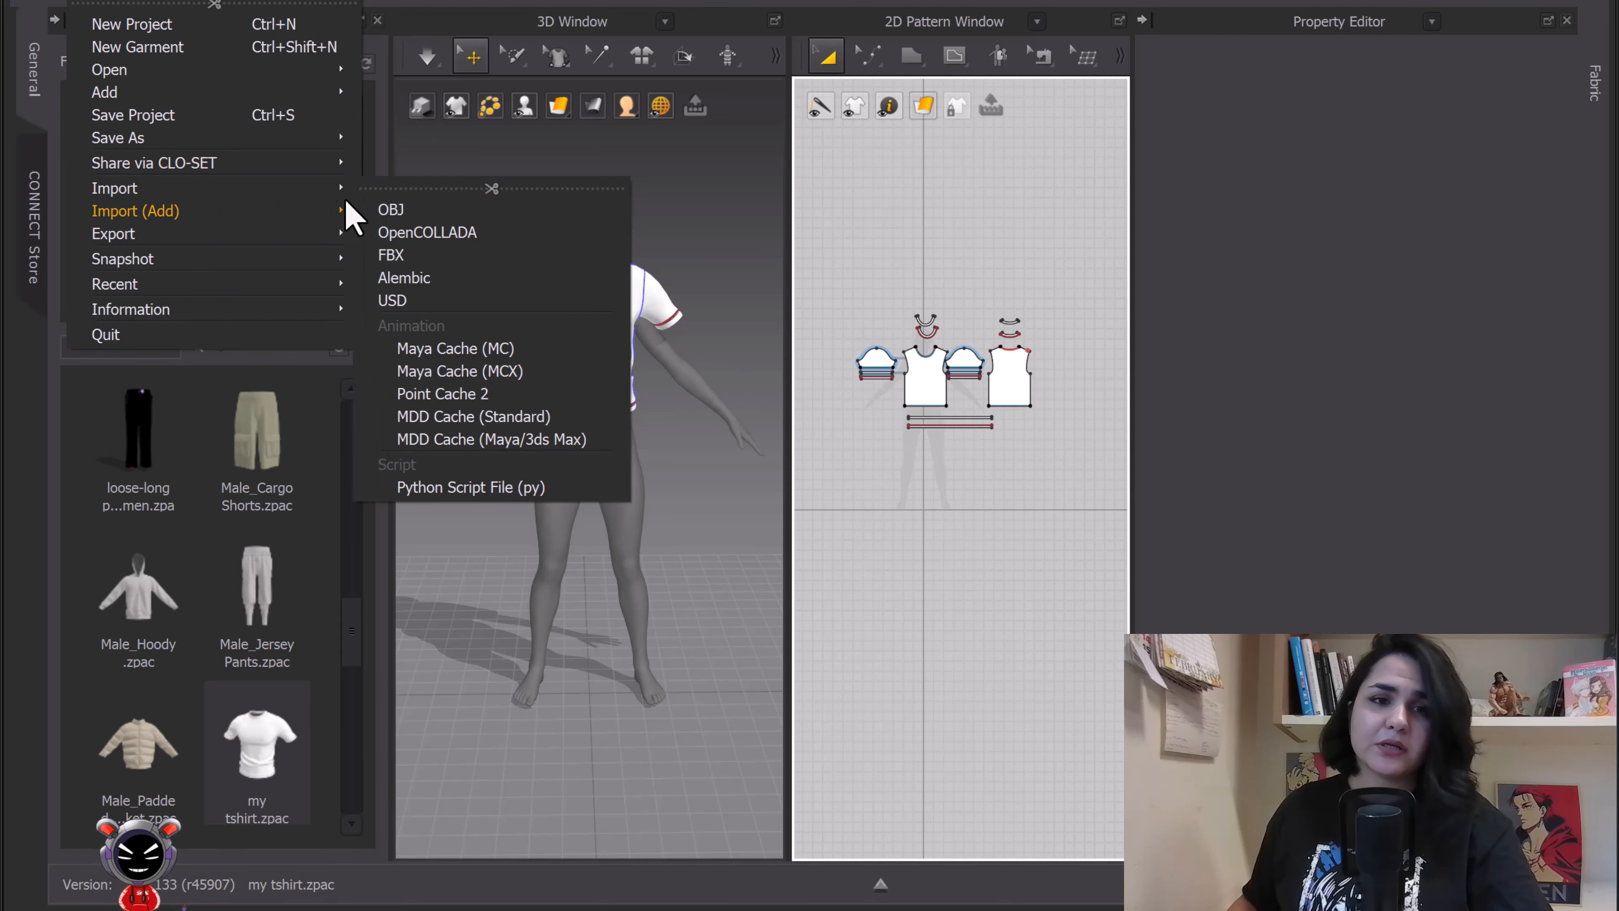
{"action": "left_click", "coordinate": [420, 254]}
{"action": "left_click", "coordinate": [230, 121]}
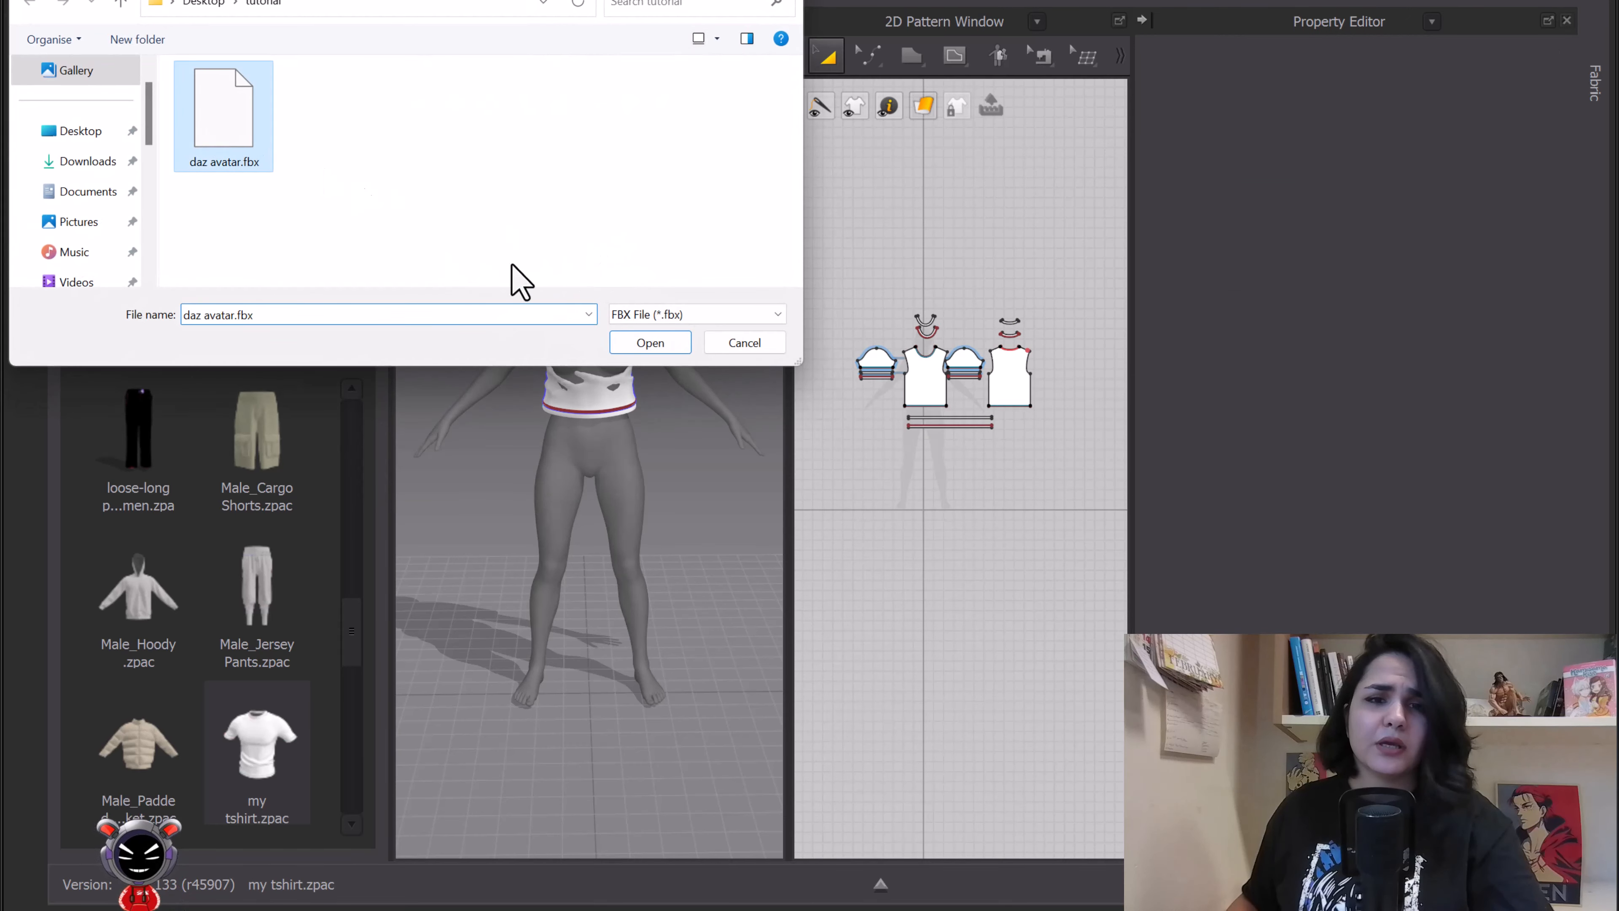
{"action": "left_click", "coordinate": [664, 341]}
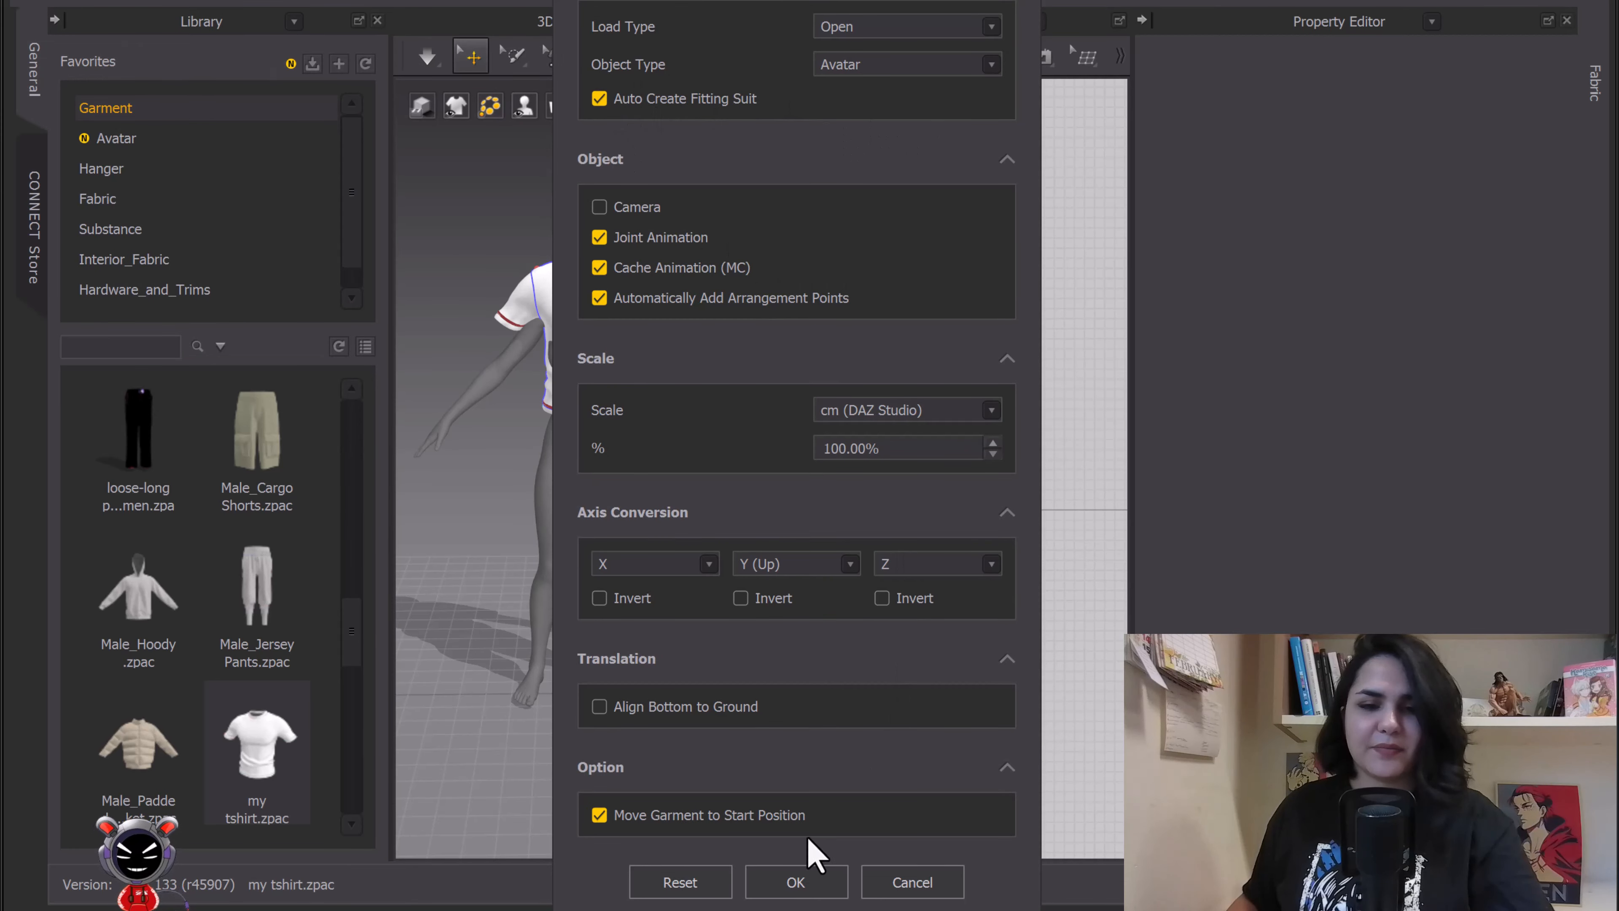
{"action": "left_click", "coordinate": [810, 885]}
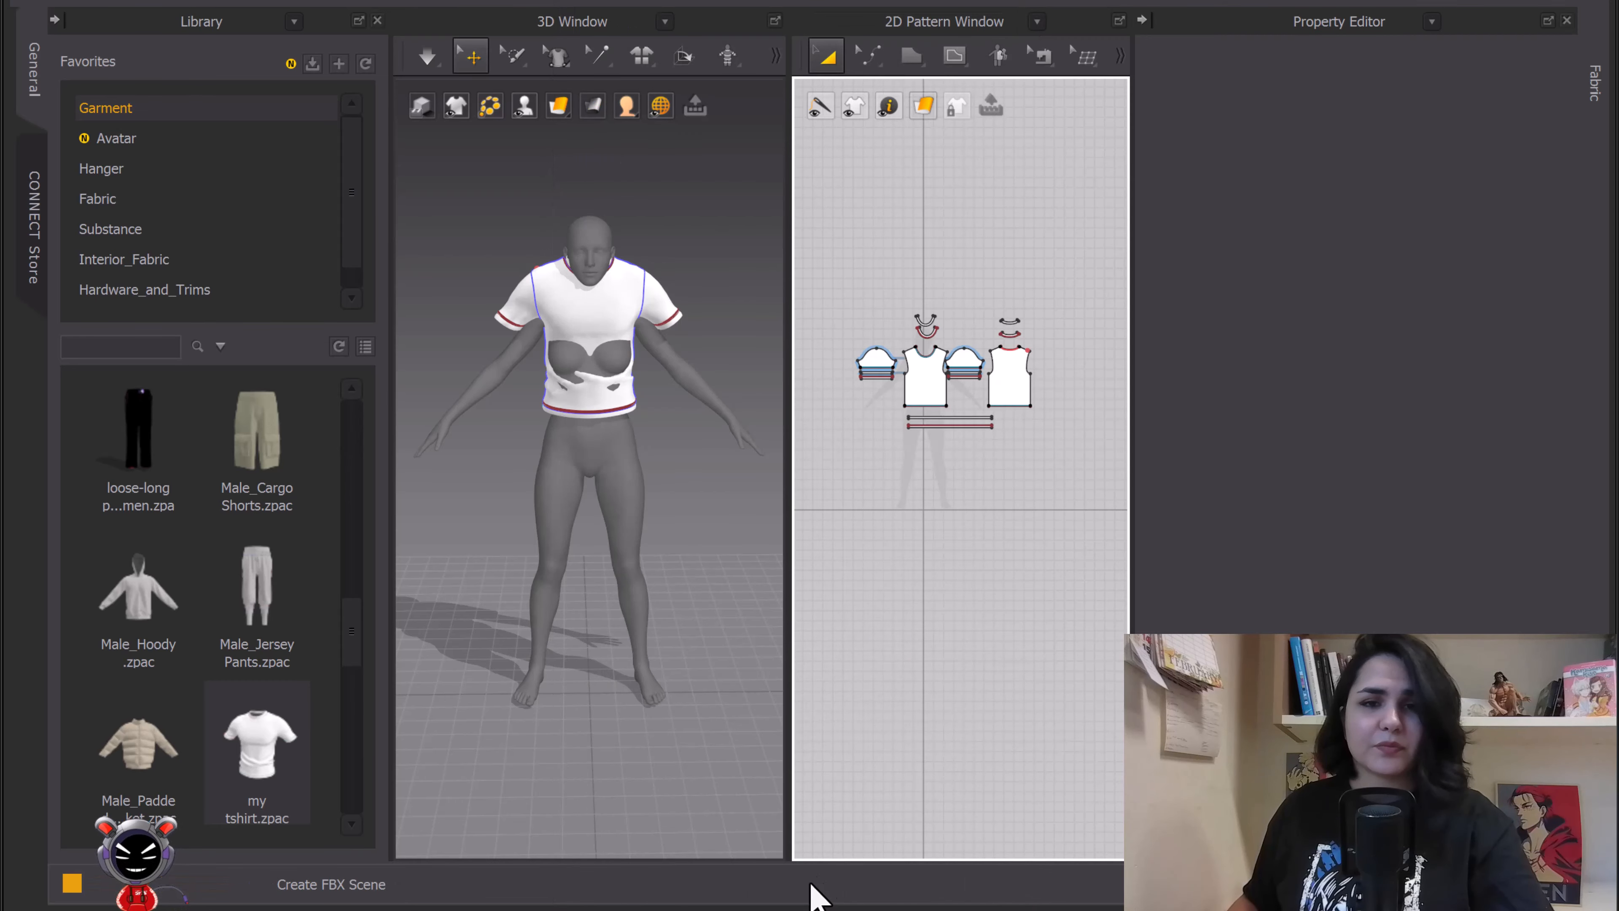
{"action": "left_click", "coordinate": [819, 485]}
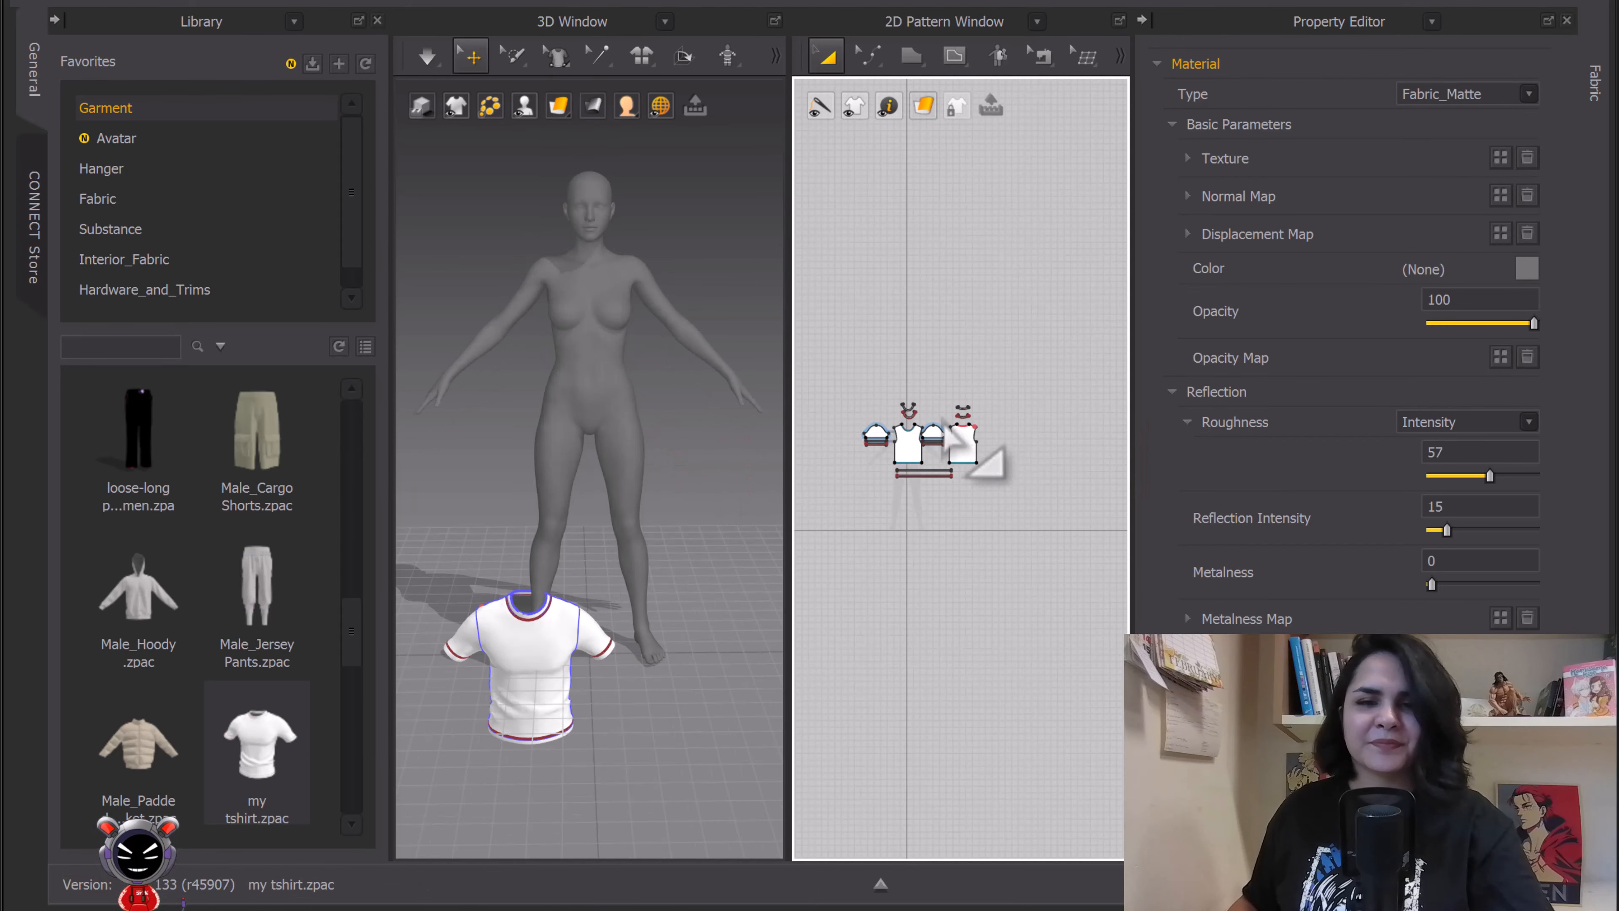
Delete all the displaced T-shirt patterns and reload my tshirt.zpac from the library onto the avatar
{"action": "left_click_drag", "start_coordinate": [828, 329], "coordinate": [1058, 548]}
{"action": "key", "text": "Delete"}
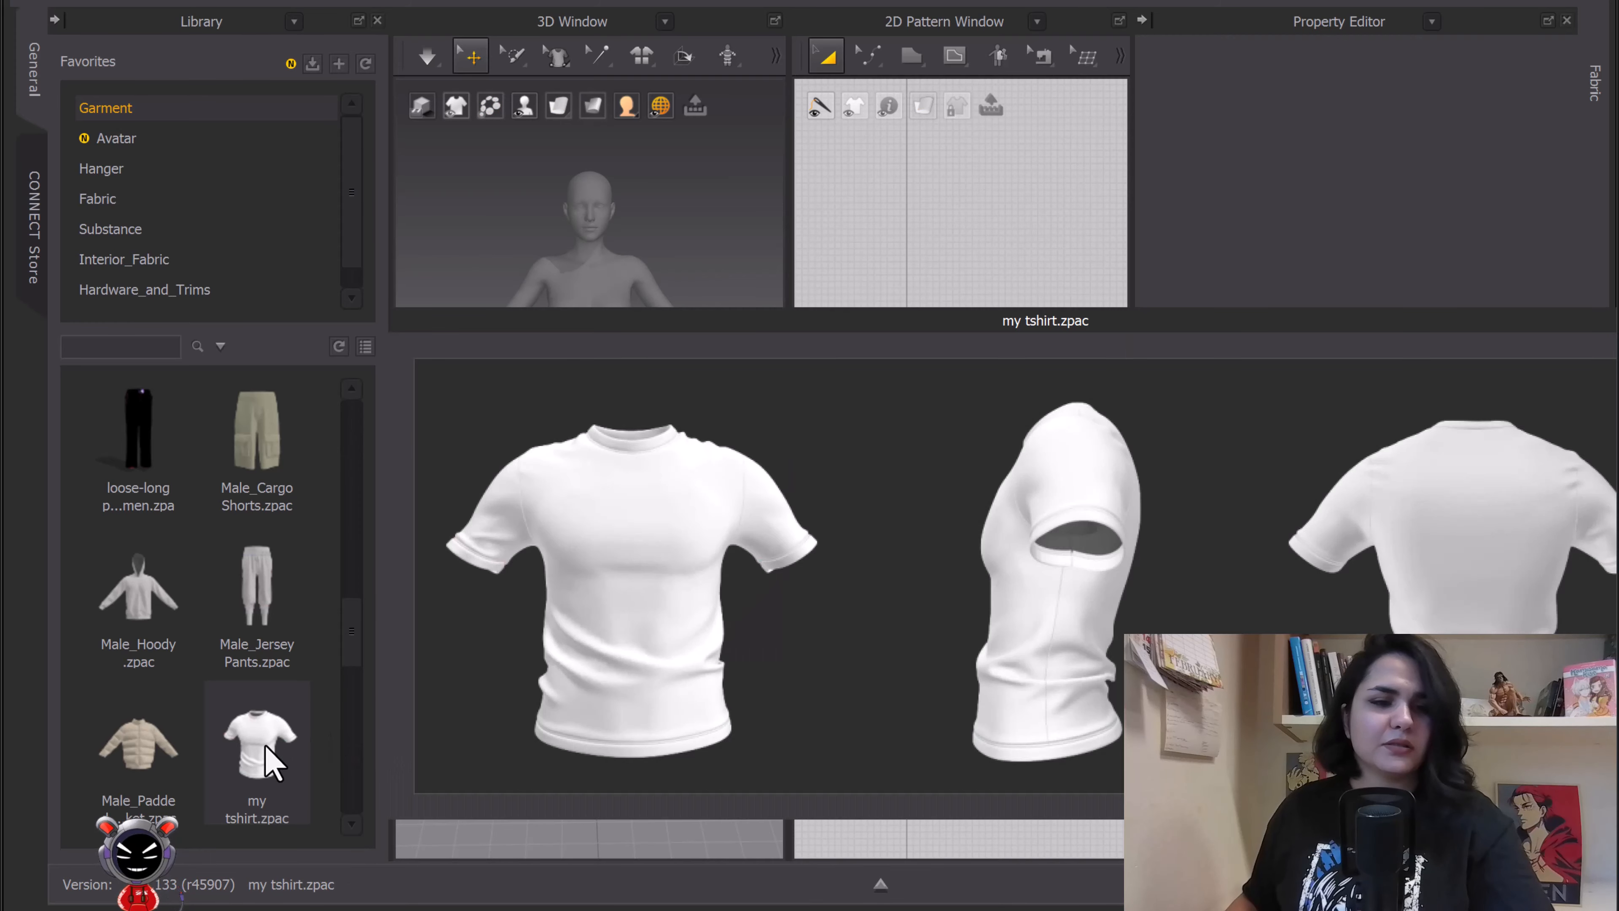
{"action": "double_click", "coordinate": [267, 753]}
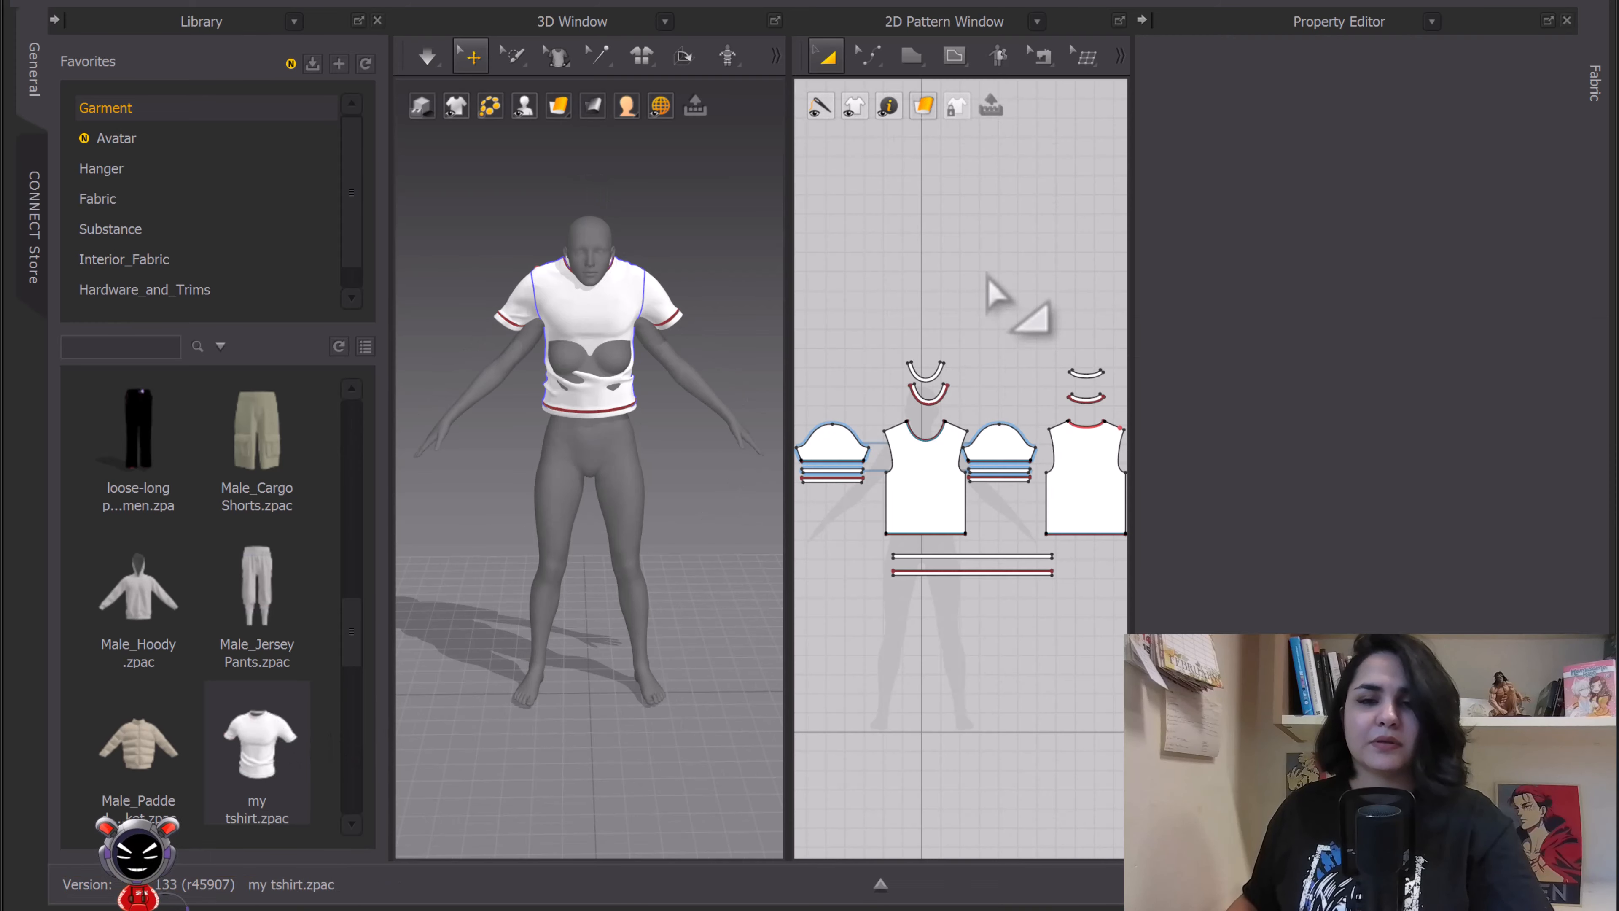
Set the particle distance of all the reloaded T-shirt patterns to 20 mm and clear the selection
{"action": "left_click_drag", "start_coordinate": [843, 268], "coordinate": [1126, 511]}
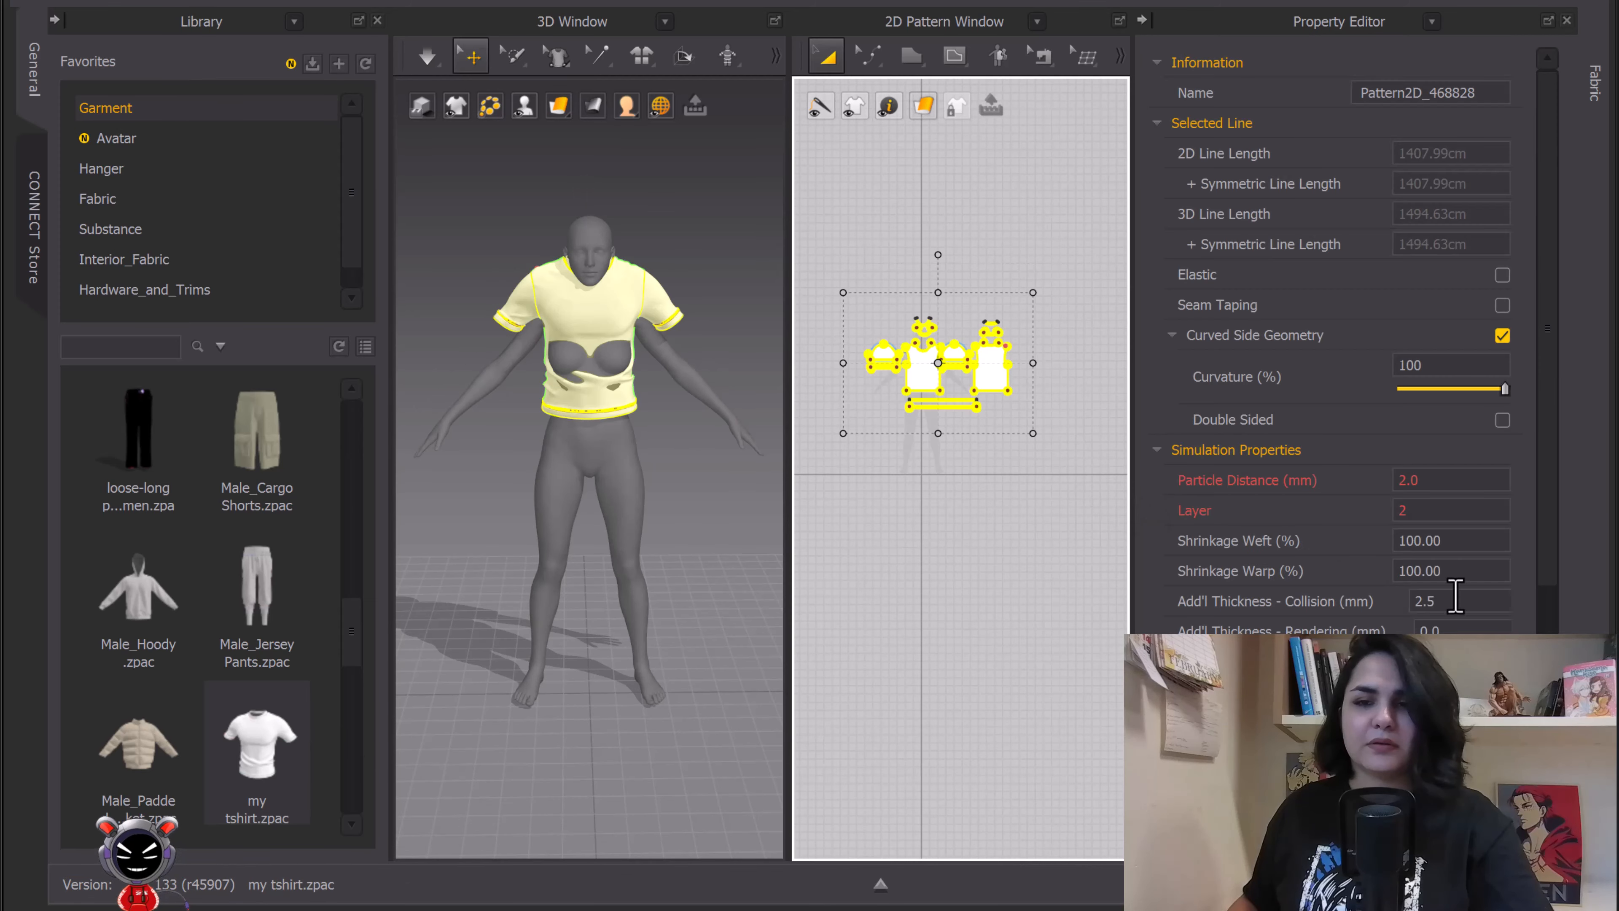
{"action": "left_click", "coordinate": [1443, 479]}
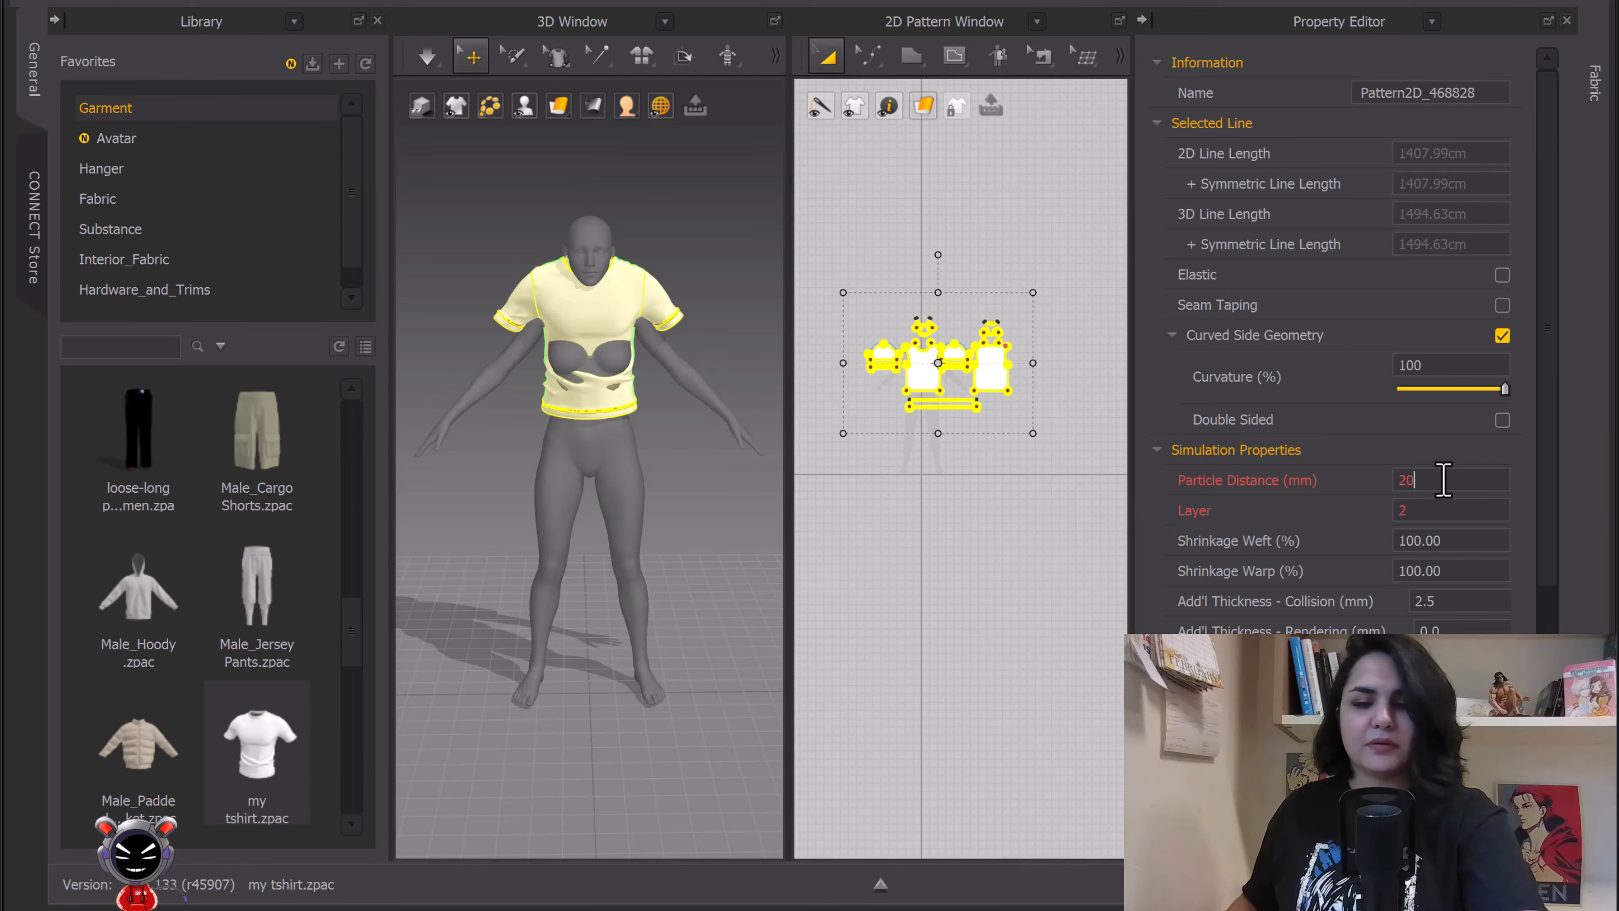
{"action": "type", "text": "20"}
{"action": "key", "text": "Return"}
{"action": "left_click", "coordinate": [1051, 590]}
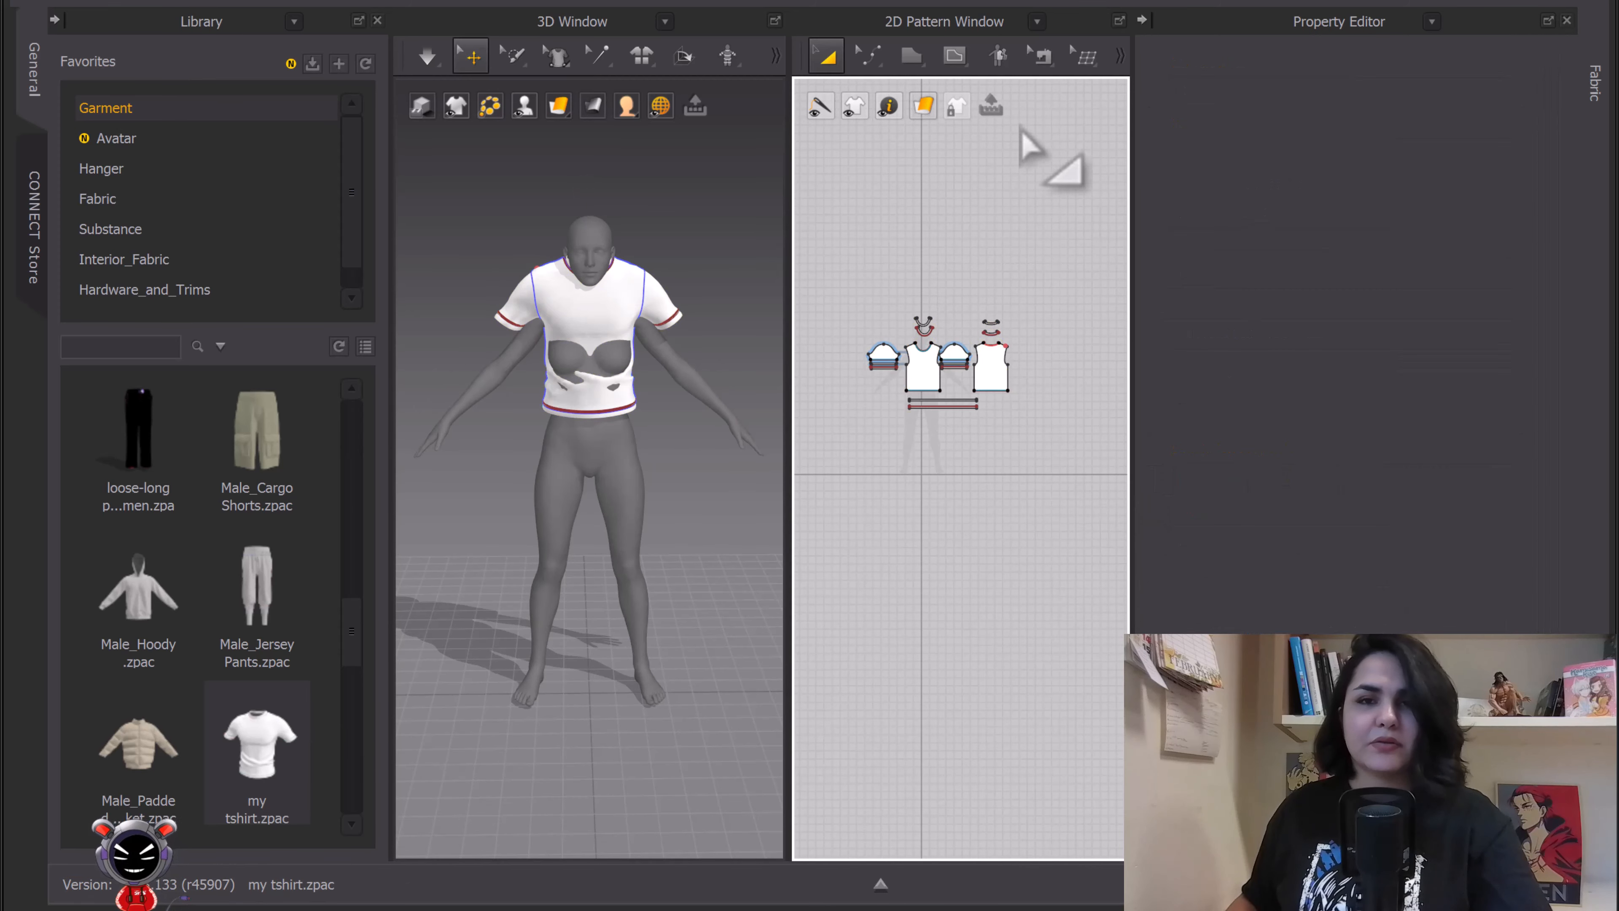
Auto-fit the T-shirt to the imported DAZ avatar and inspect the fit in the 3D view
{"action": "left_click", "coordinate": [998, 63]}
{"action": "left_click", "coordinate": [724, 484]}
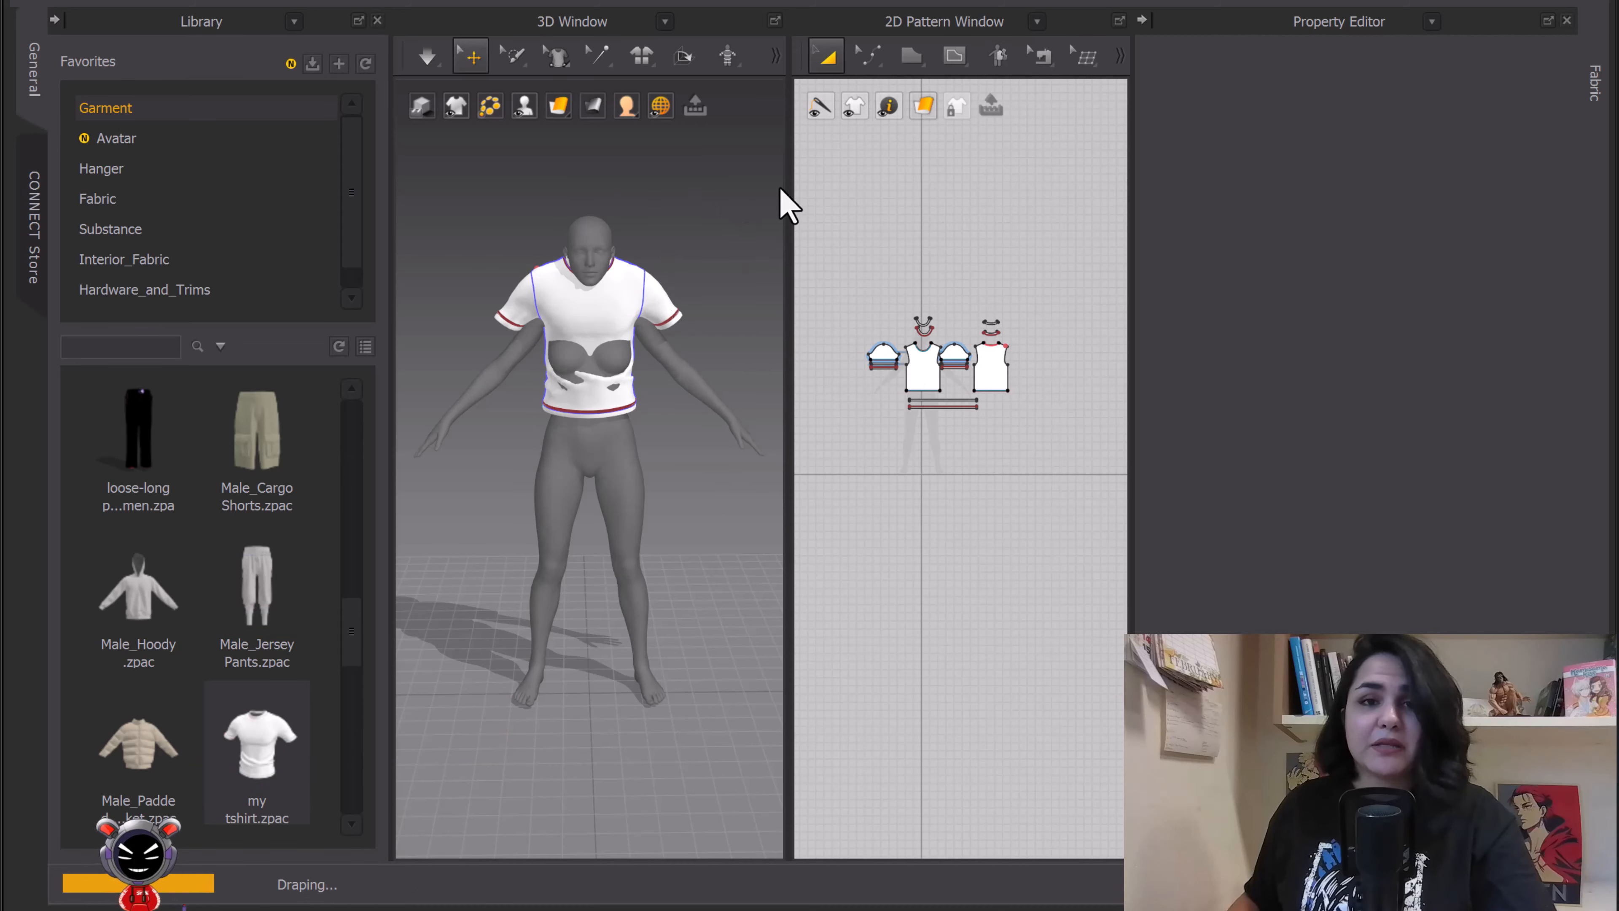
{"action": "scroll", "coordinate": [663, 324], "scroll_direction": "up", "scroll_amount": 3}
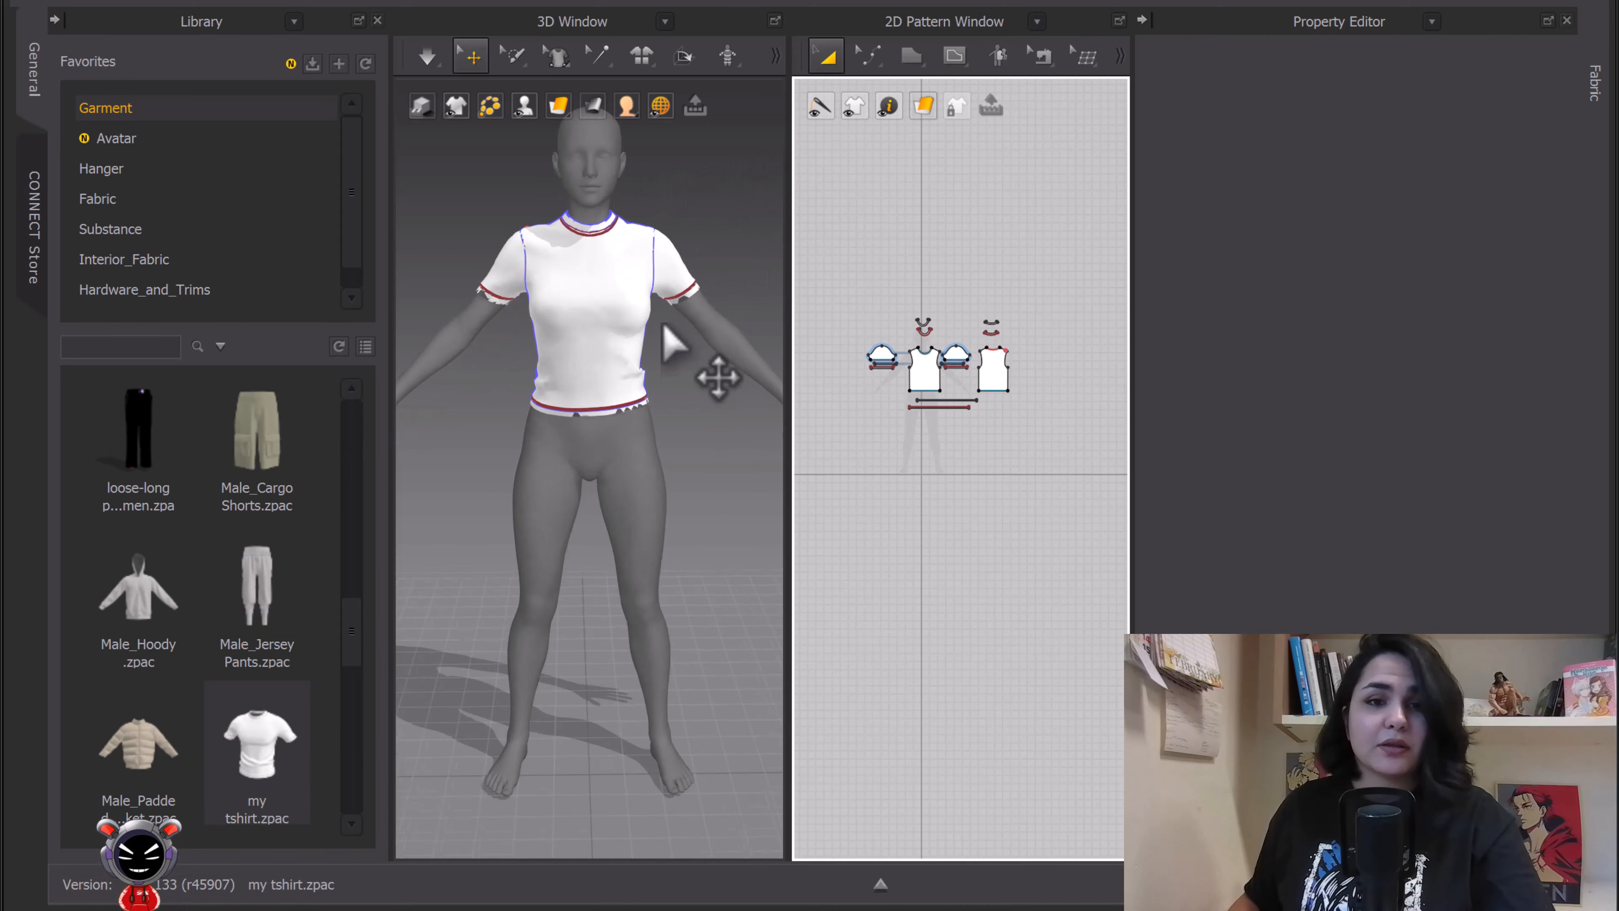
{"action": "scroll", "coordinate": [664, 328], "scroll_direction": "down", "scroll_amount": 3}
{"action": "scroll", "coordinate": [694, 315], "scroll_direction": "down", "scroll_amount": 2}
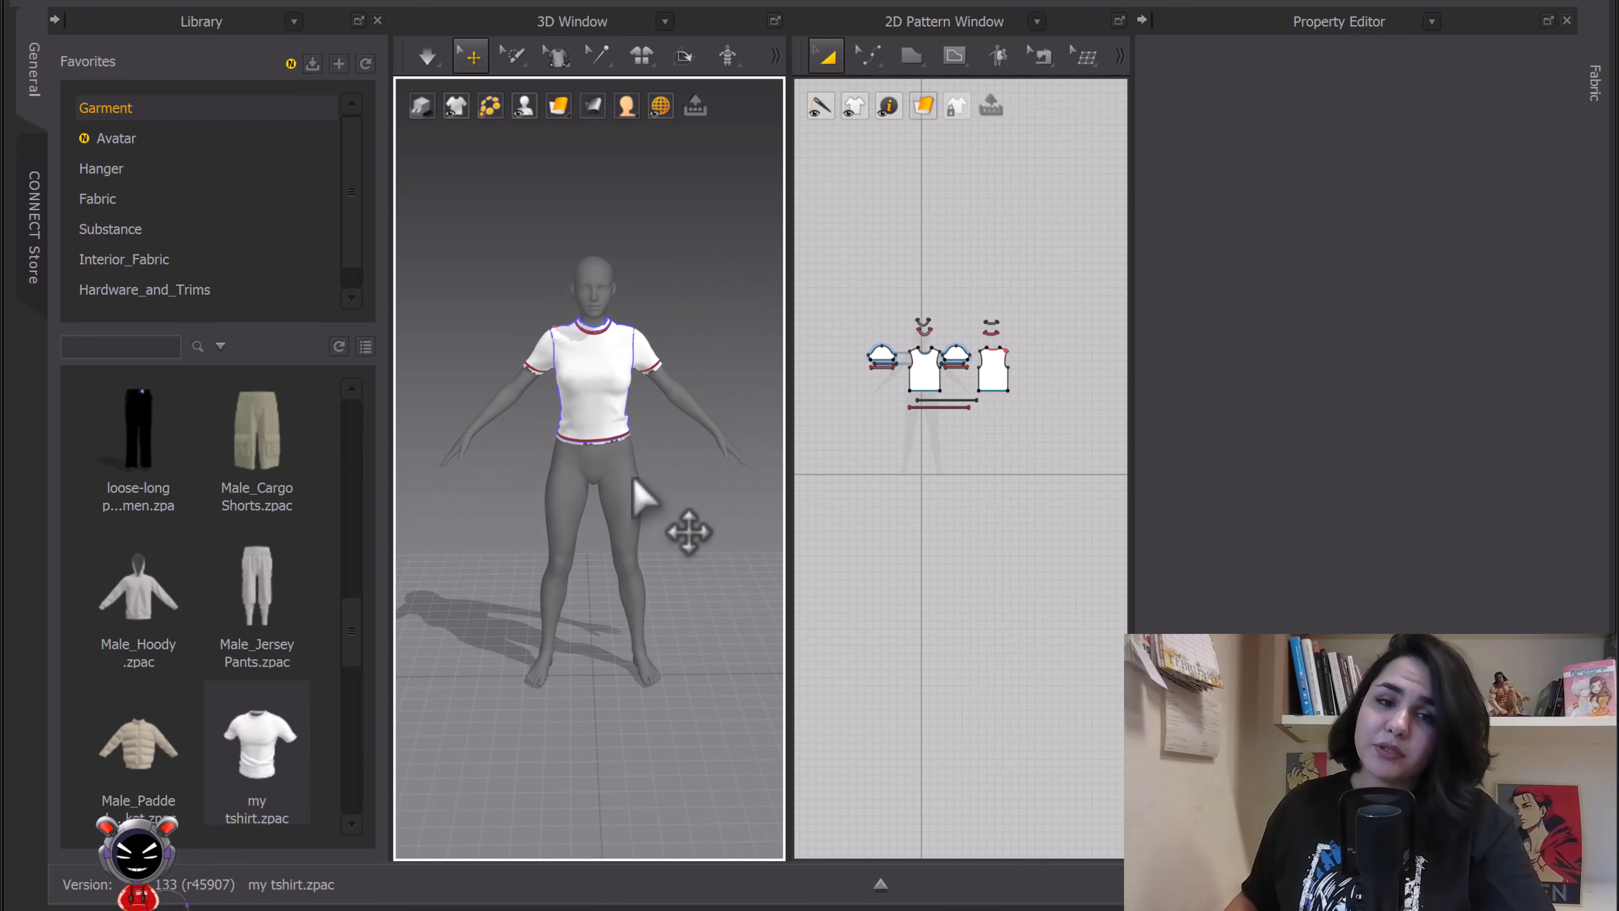
Delete all avatars and all the T-shirt patterns to empty the scene
{"action": "right_click", "coordinate": [624, 483]}
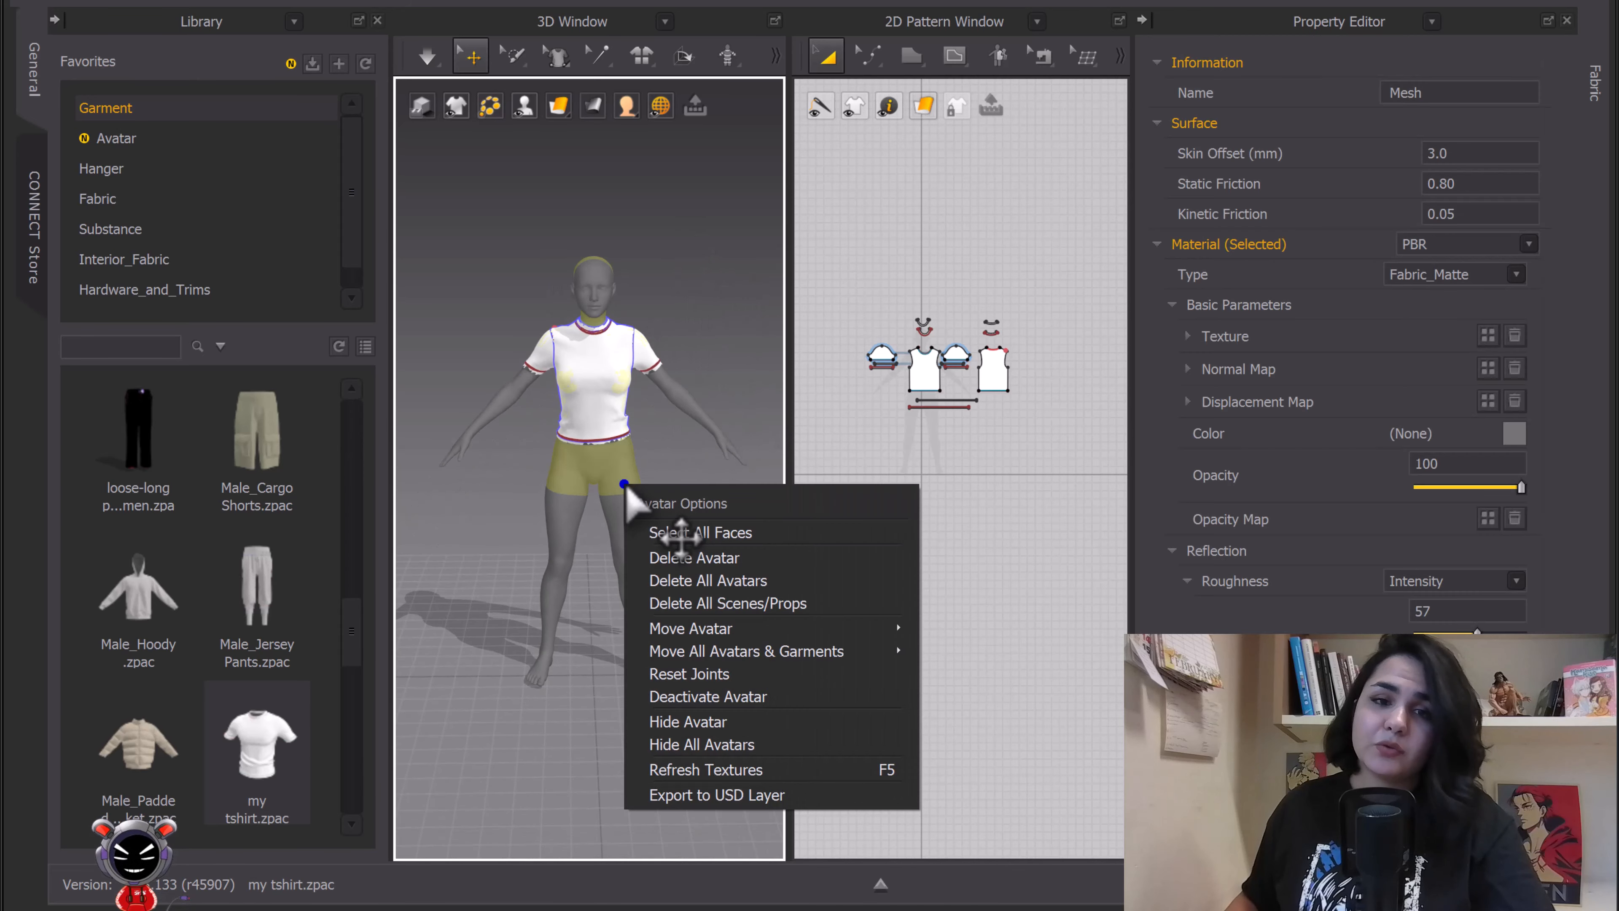
{"action": "left_click", "coordinate": [707, 578]}
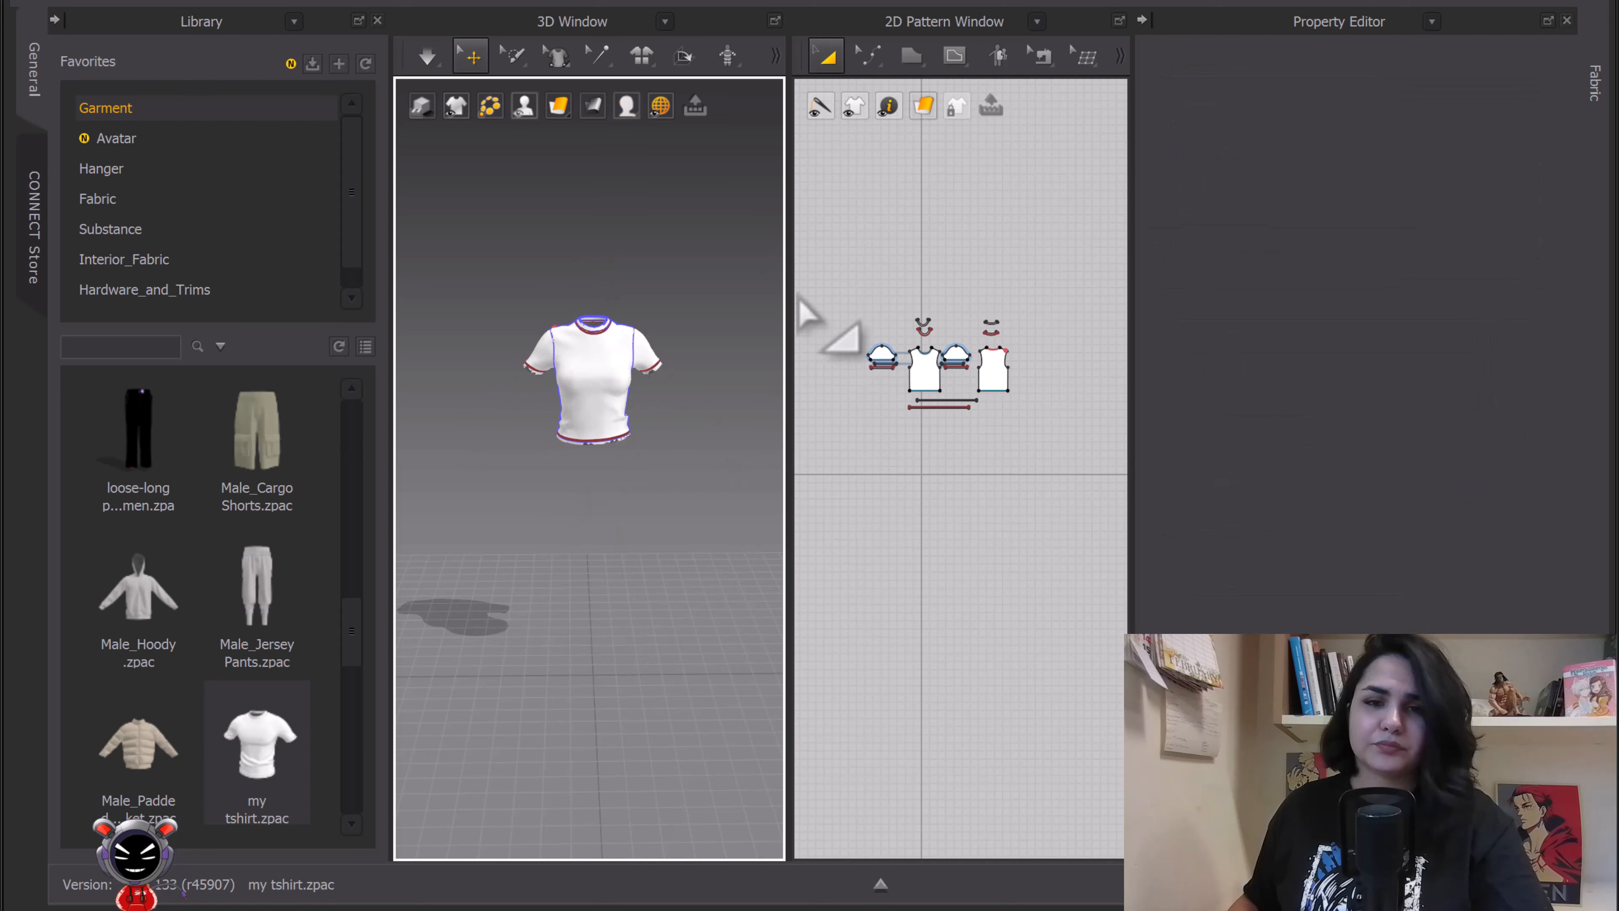
{"action": "left_click", "coordinate": [873, 305]}
{"action": "mouse_move", "coordinate": [872, 283]}
{"action": "left_mouse_down"}
{"action": "mouse_move", "coordinate": [1101, 487]}
{"action": "mouse_move", "coordinate": [1043, 365]}
{"action": "mouse_move", "coordinate": [1020, 259]}
{"action": "left_mouse_up"}
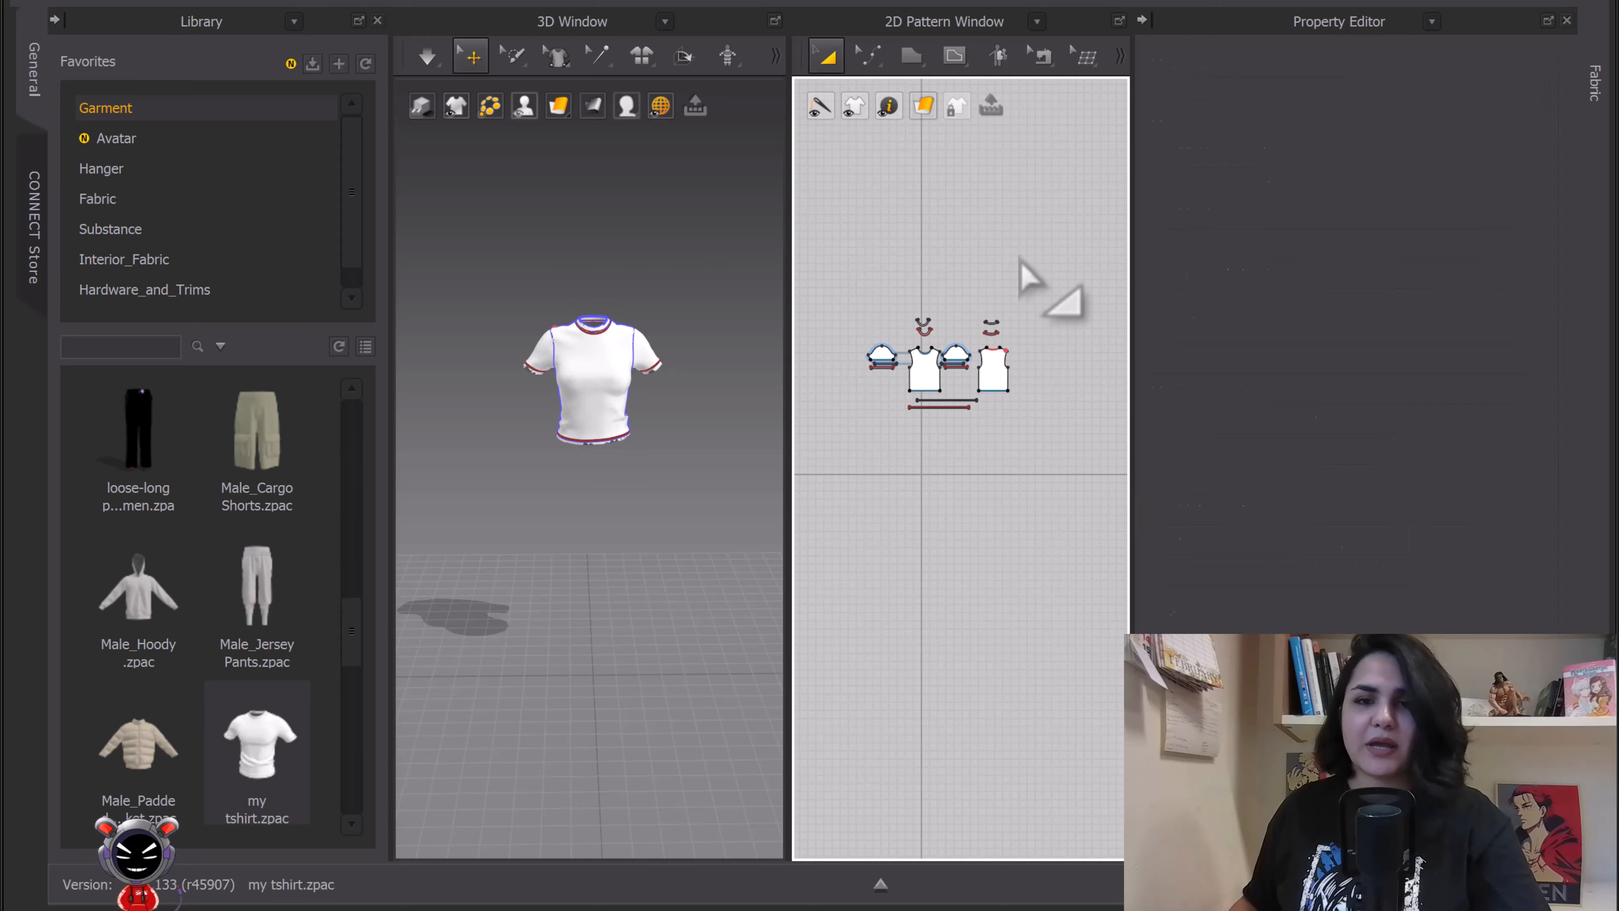
{"action": "left_click_drag", "start_coordinate": [843, 264], "coordinate": [1055, 483]}
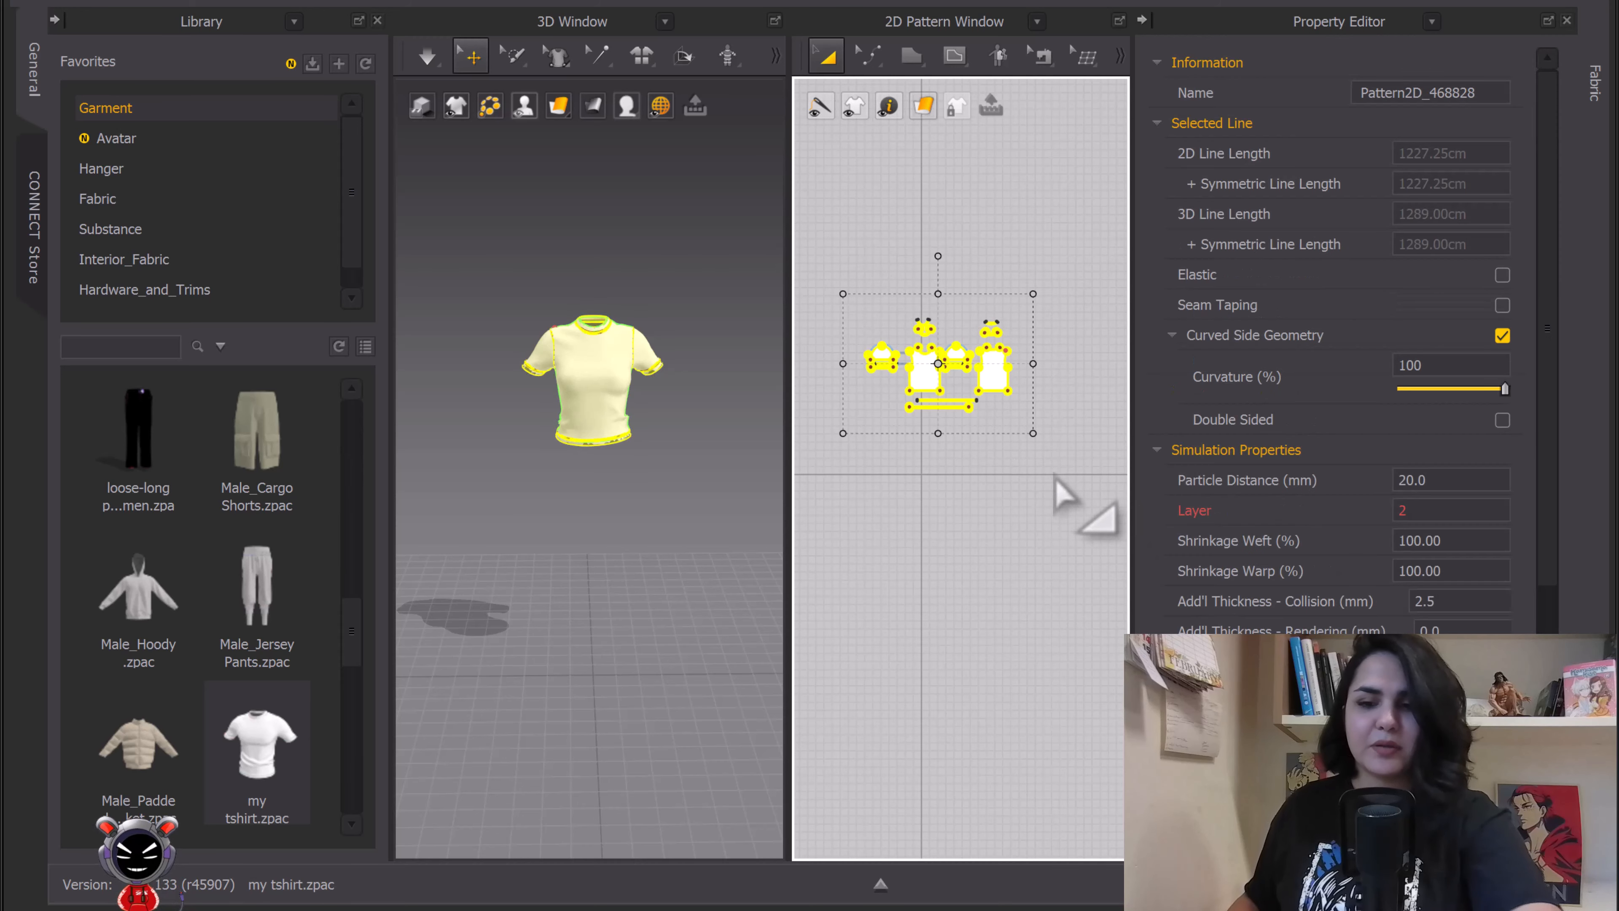
{"action": "key", "text": "Delete"}
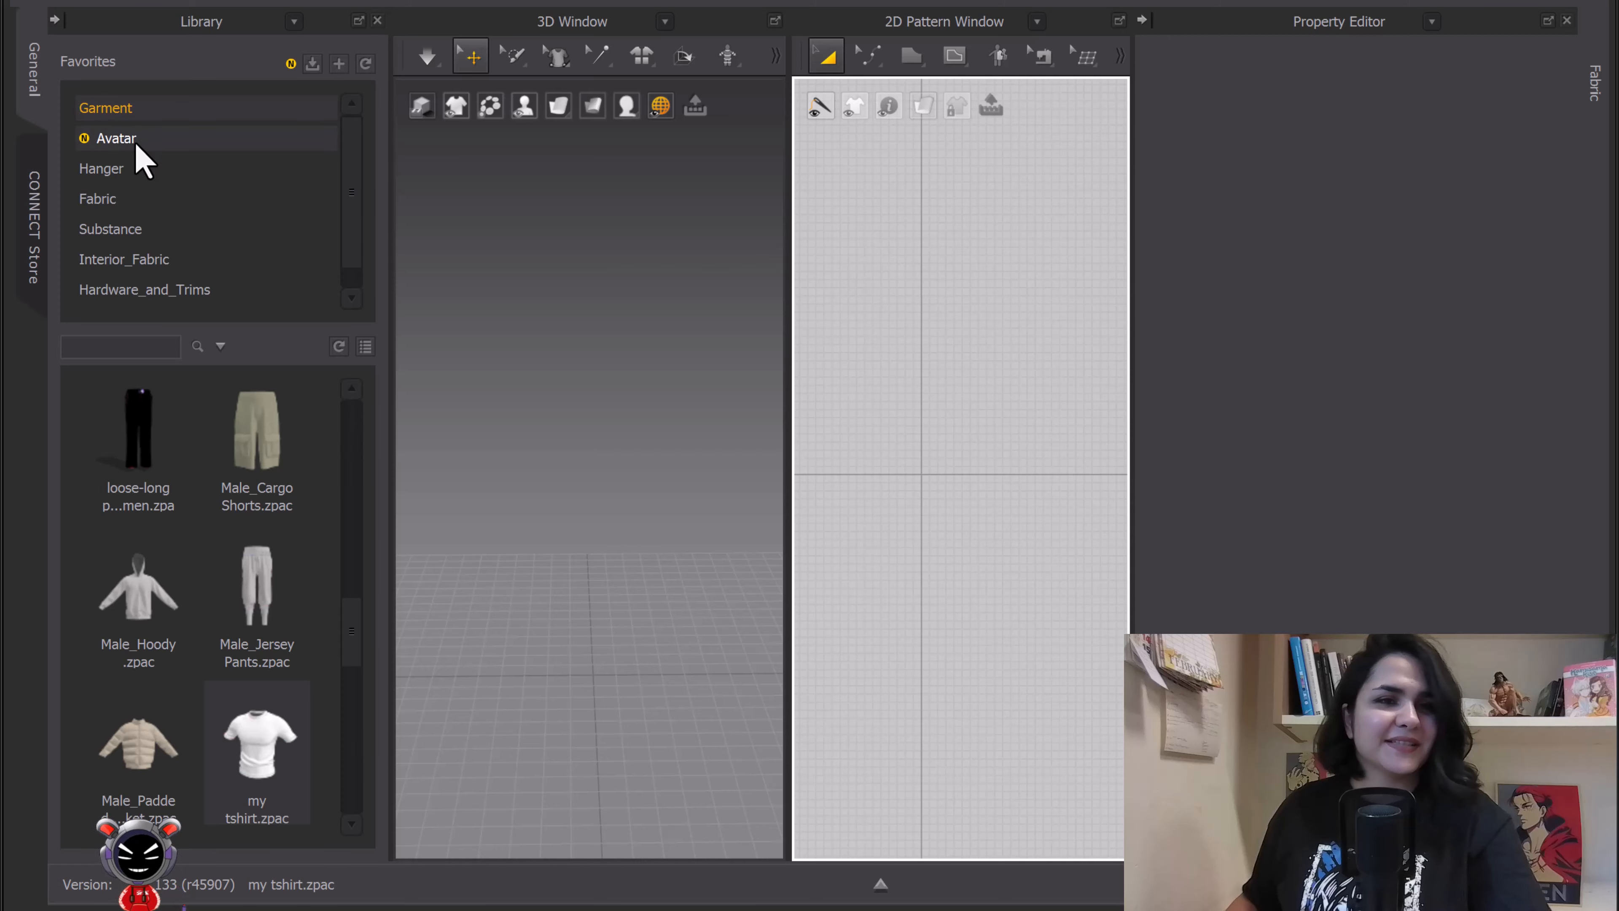
Import daz avatar.fbx as an avatar at cm (DAZ Studio) scale with Auto Create Fitting Suit disabled and Automatically Add Arrangement Points enabled
{"action": "left_click", "coordinate": [73, 6]}
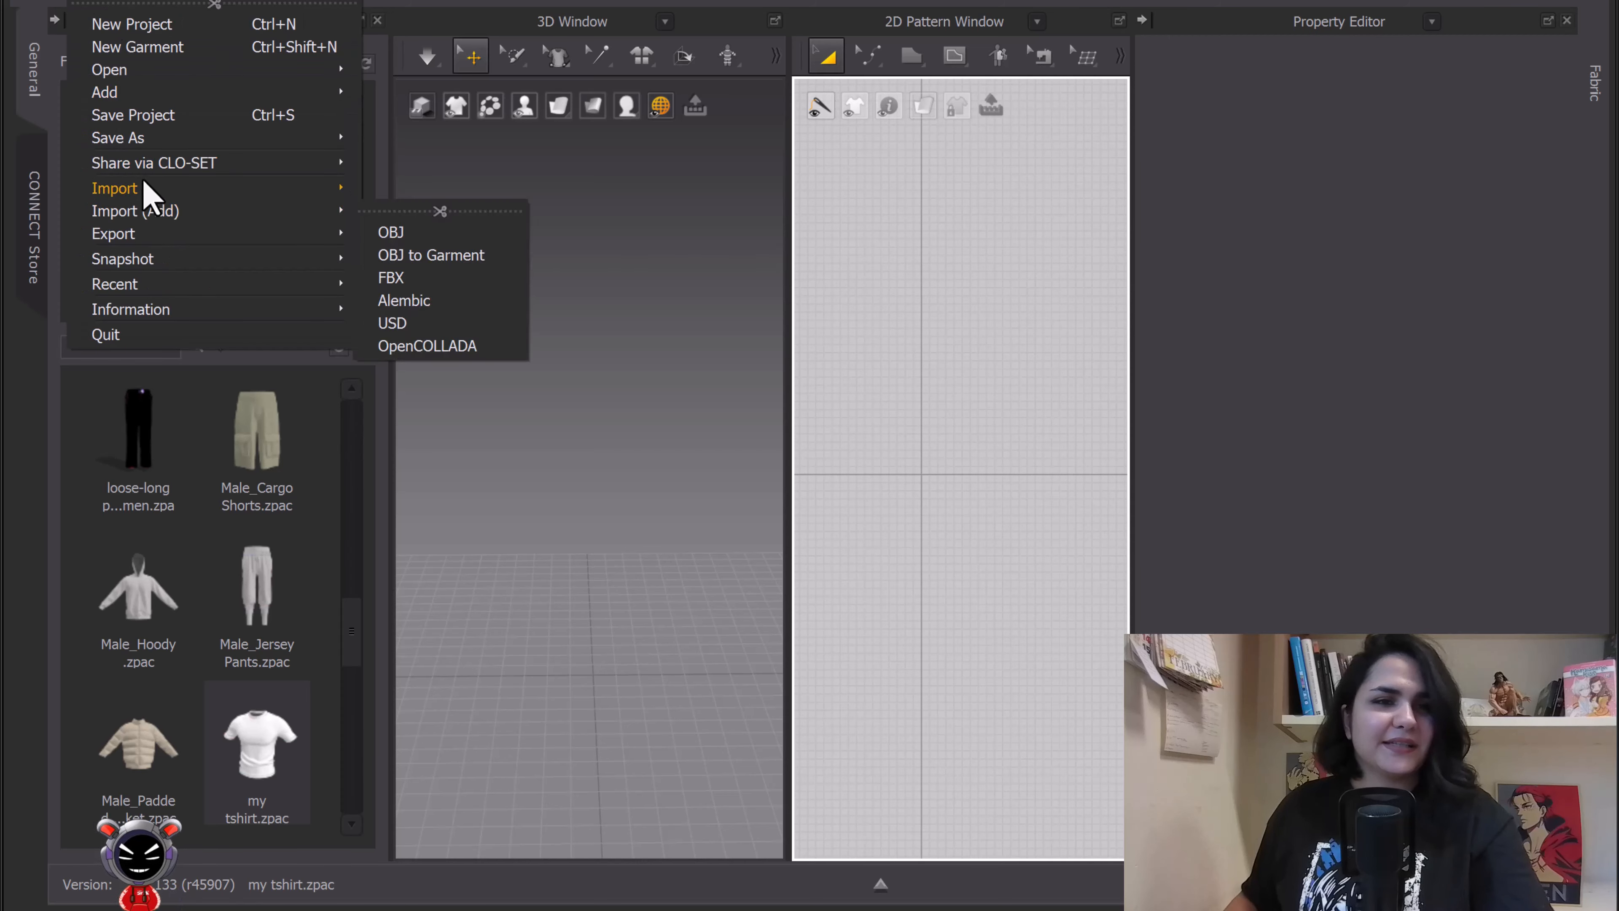
{"action": "mouse_move", "coordinate": [181, 209]}
{"action": "left_click", "coordinate": [390, 251]}
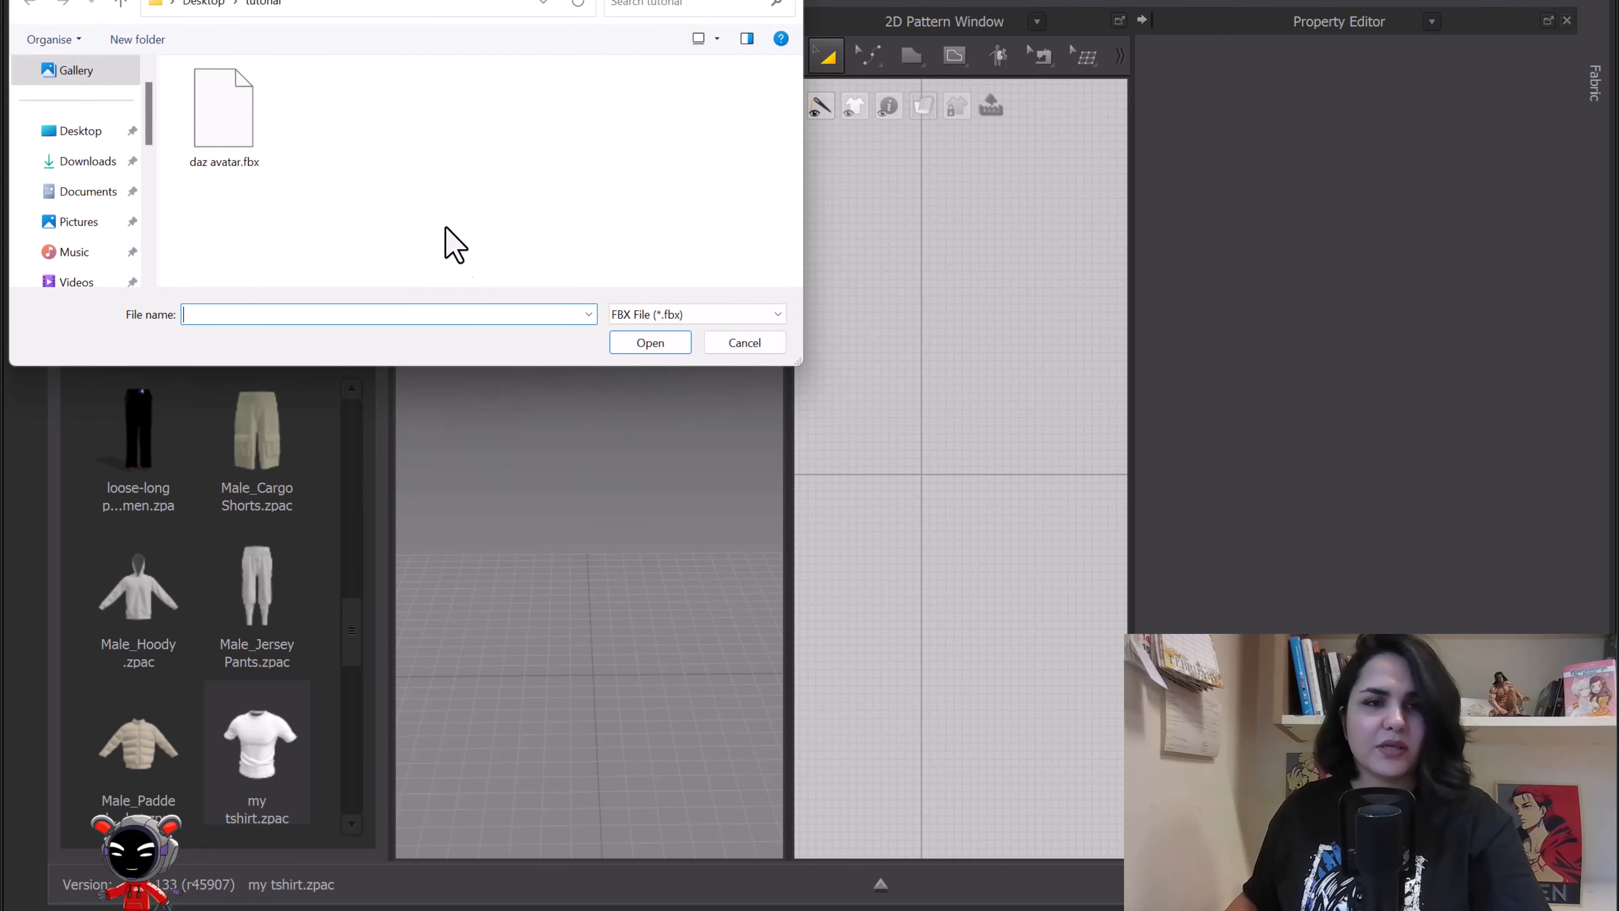
{"action": "left_click", "coordinate": [231, 144]}
{"action": "left_click", "coordinate": [645, 345]}
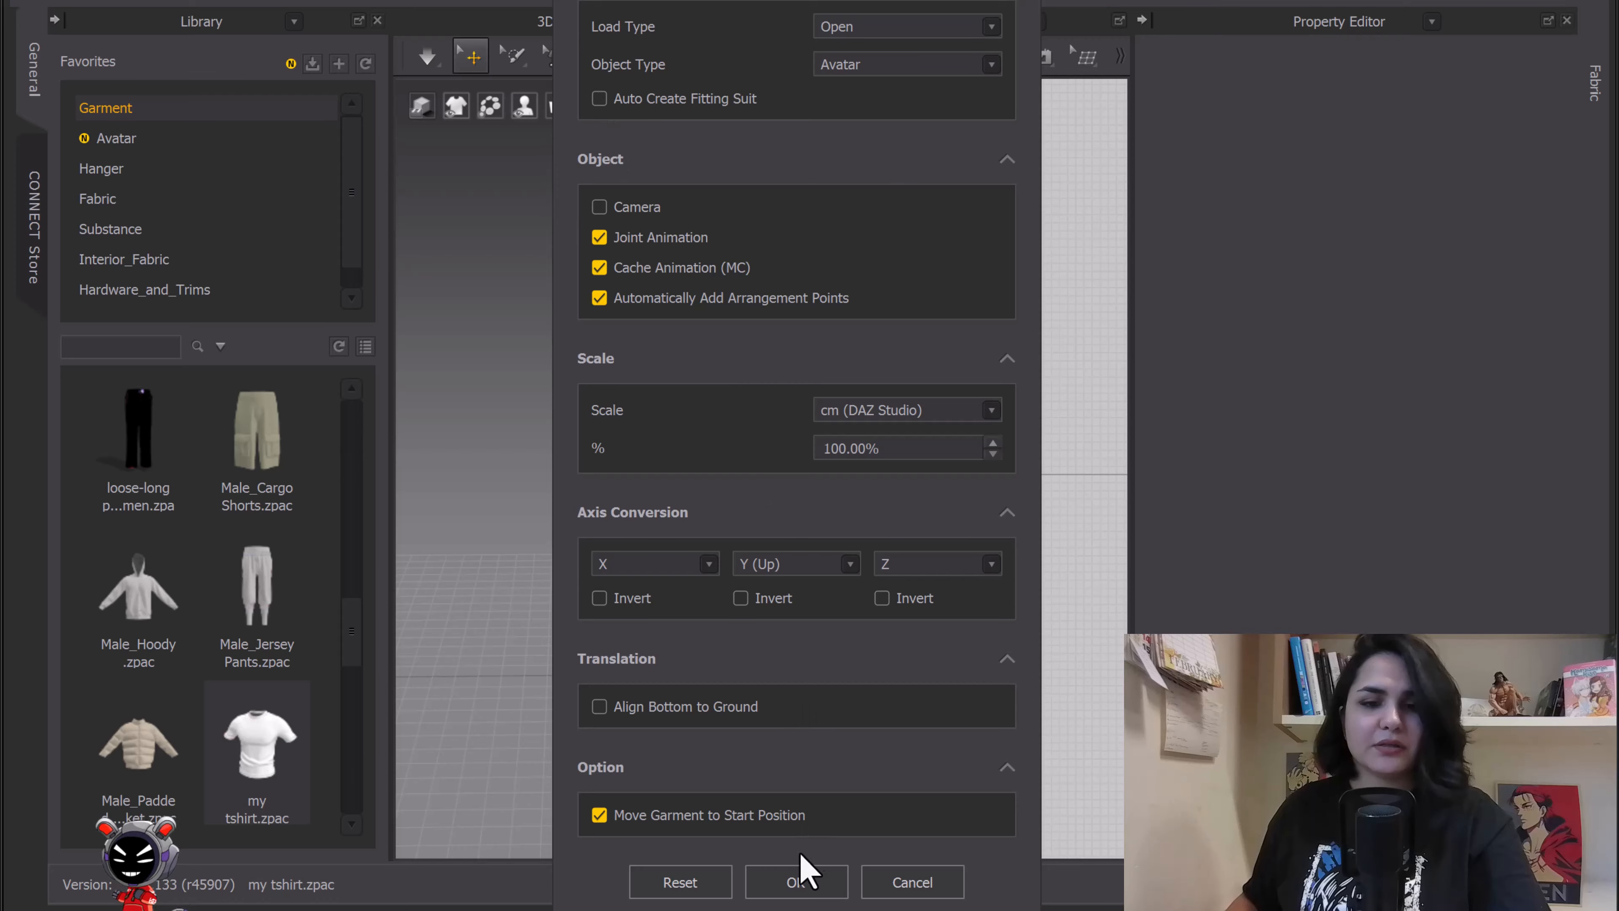
{"action": "left_click", "coordinate": [796, 882]}
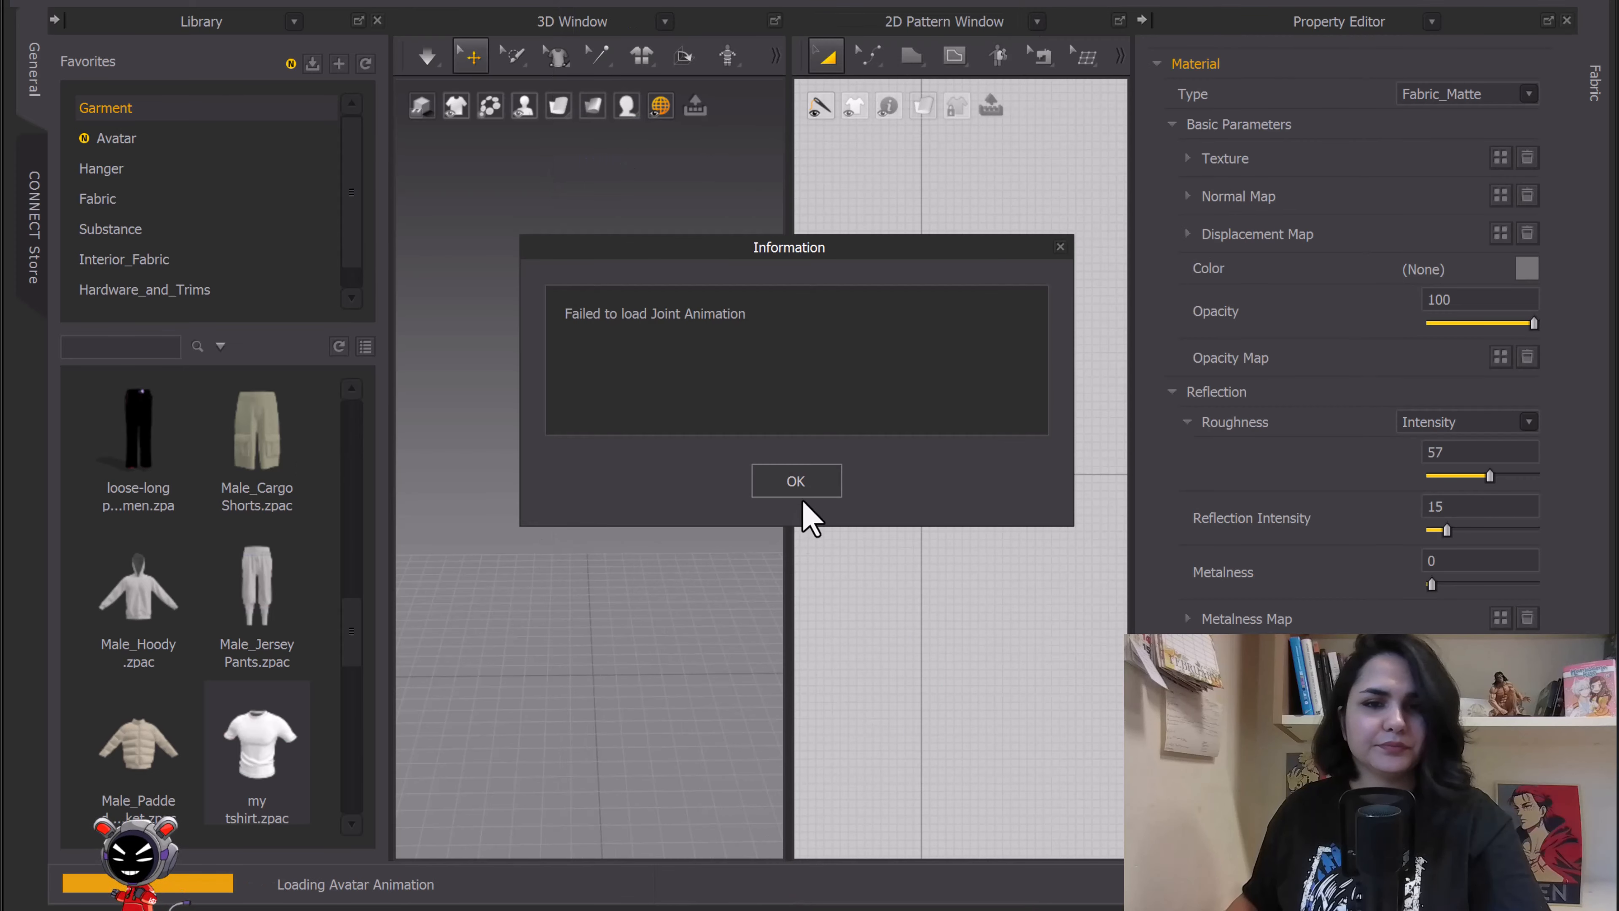
{"action": "left_click", "coordinate": [798, 486]}
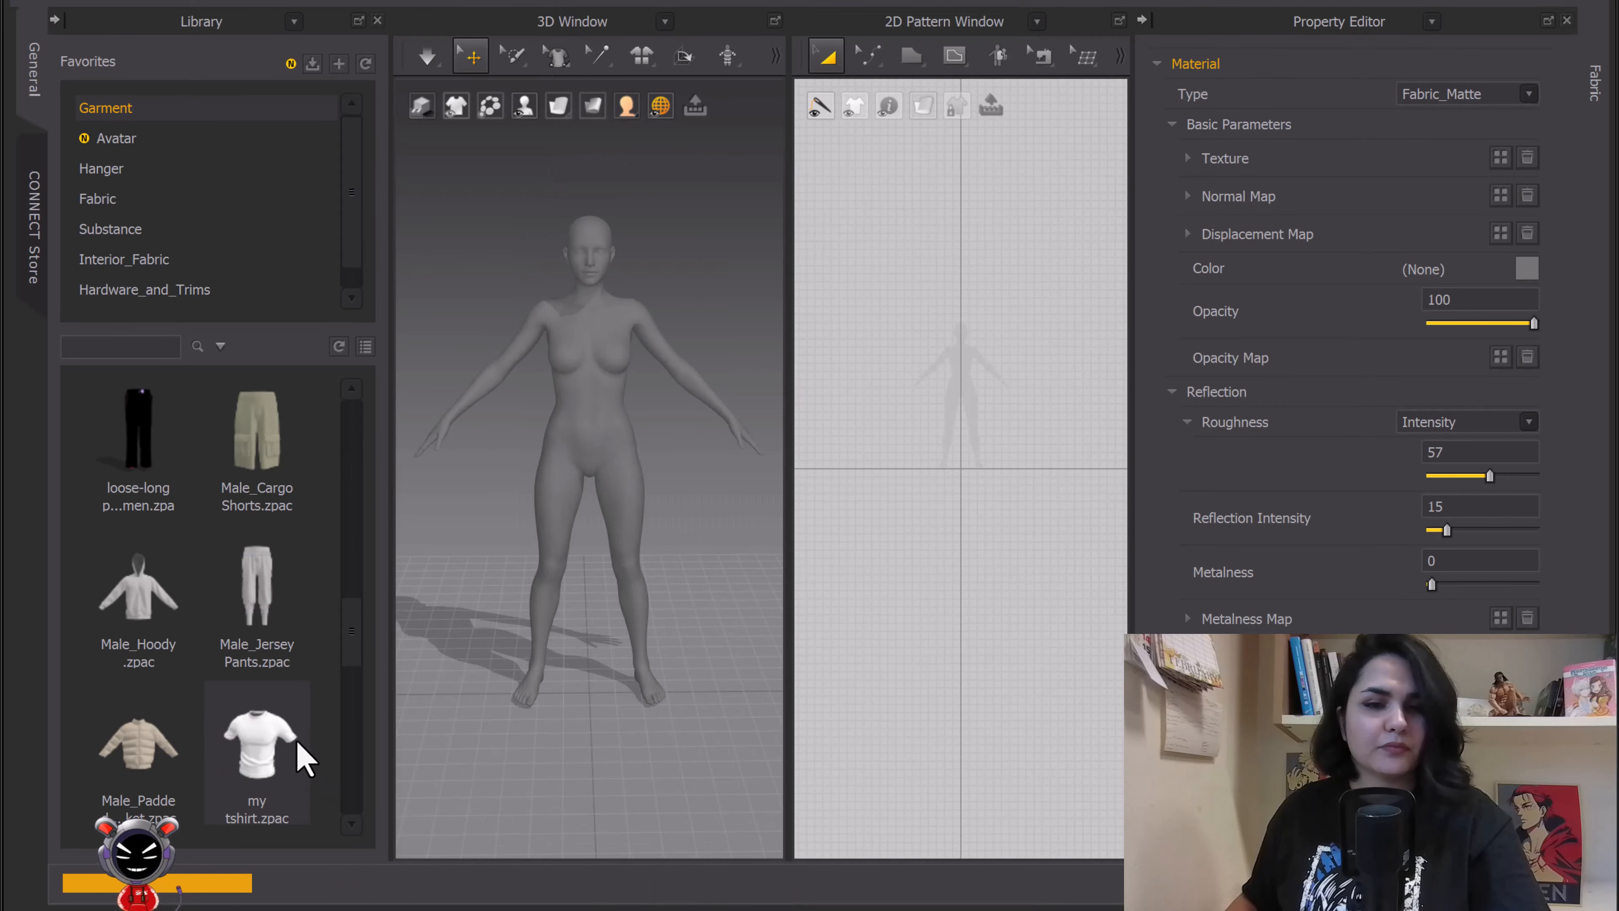
Load my tshirt.zpac from the library and set all its patterns to a 20 mm particle distance and layer 0
{"action": "left_click_drag", "start_coordinate": [306, 759], "coordinate": [842, 495]}
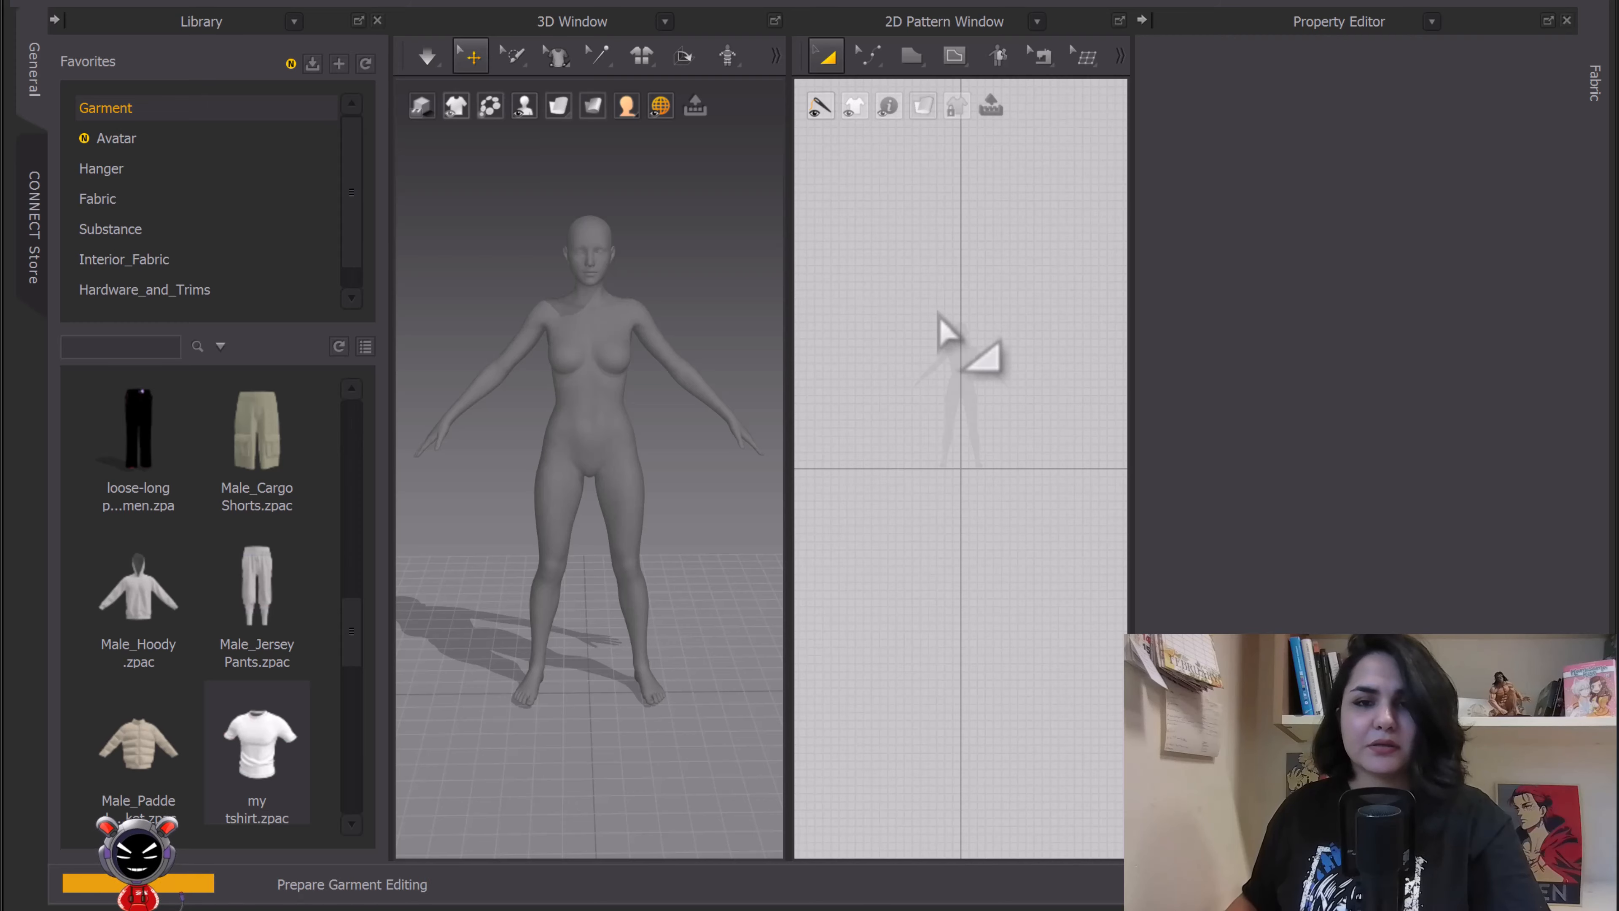
{"action": "scroll", "coordinate": [860, 332], "scroll_direction": "down", "scroll_amount": 5}
{"action": "left_click_drag", "start_coordinate": [826, 292], "coordinate": [1077, 507]}
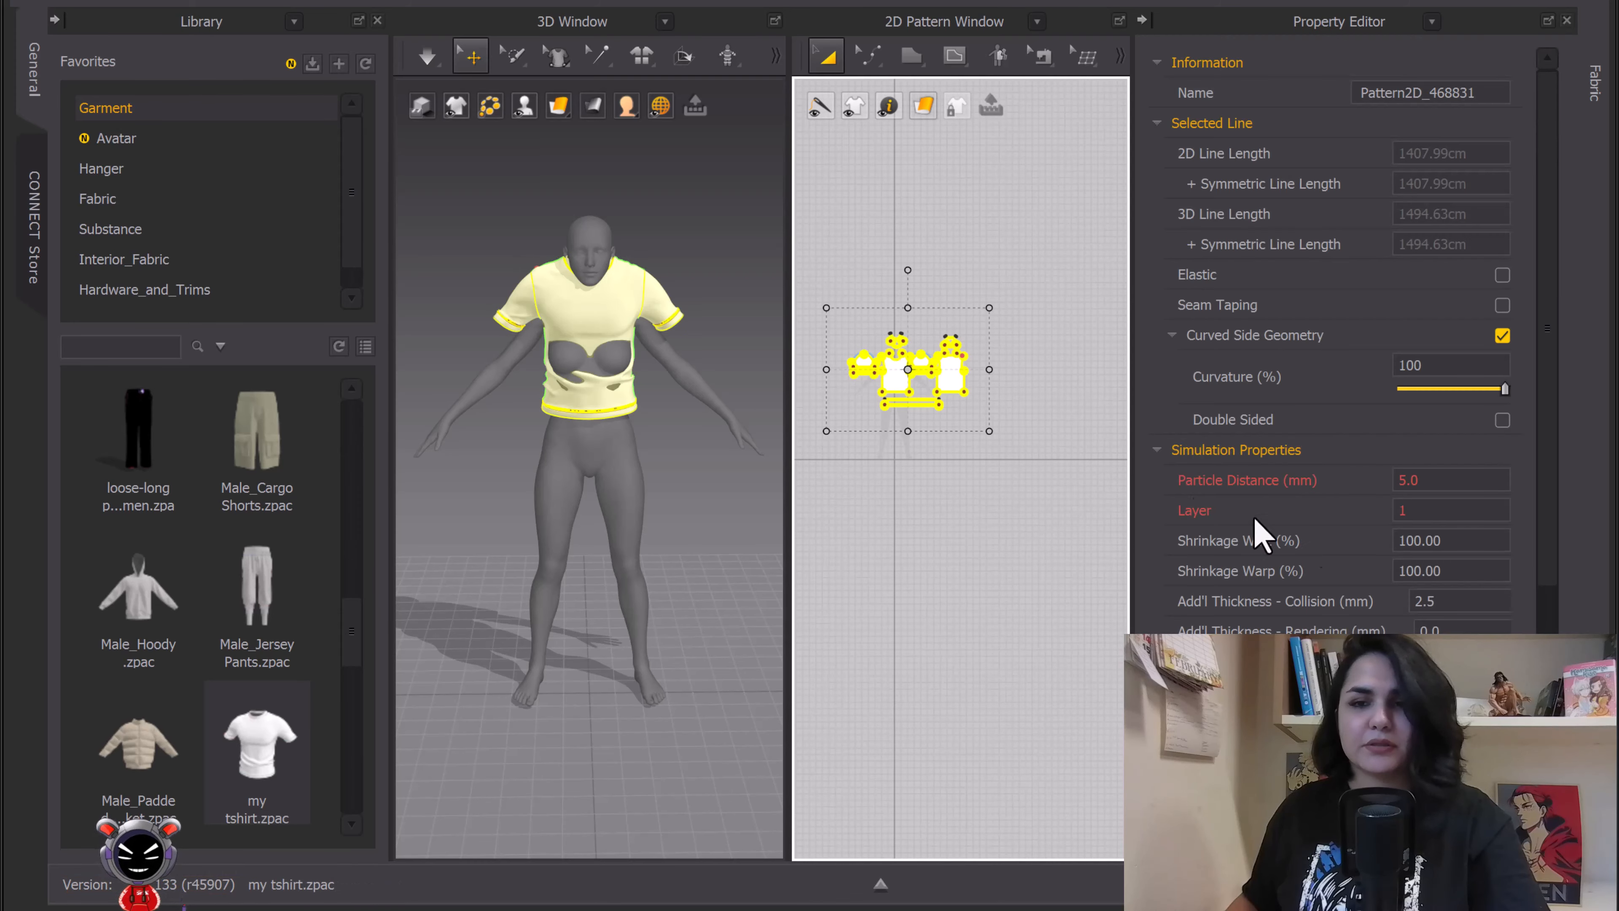
{"action": "left_click", "coordinate": [1433, 479]}
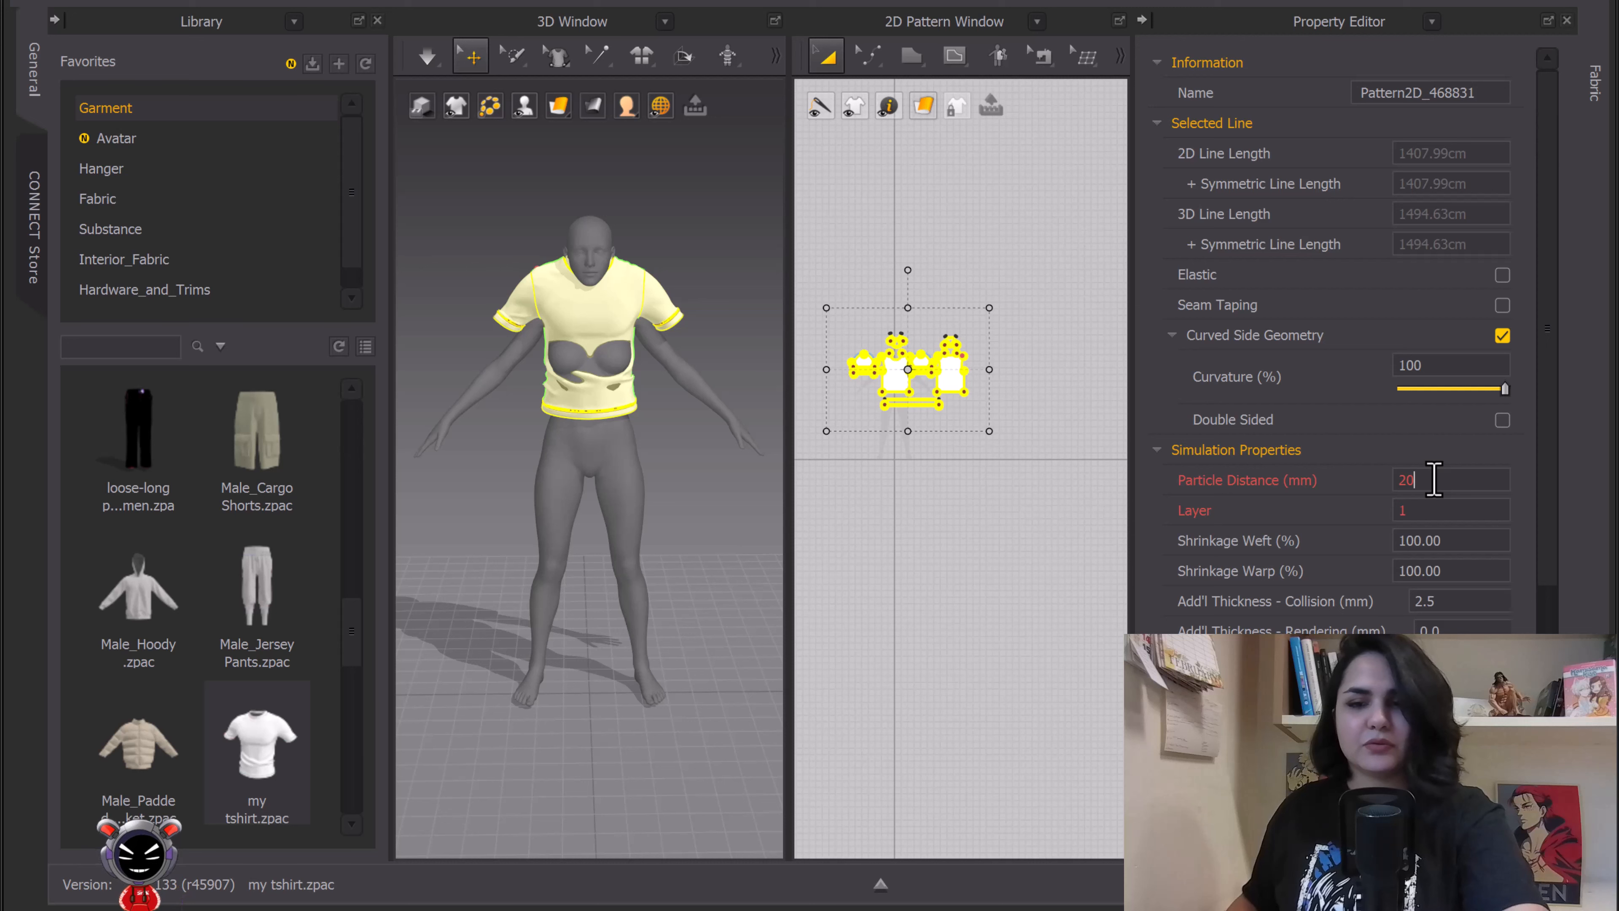
{"action": "key", "text": "Return"}
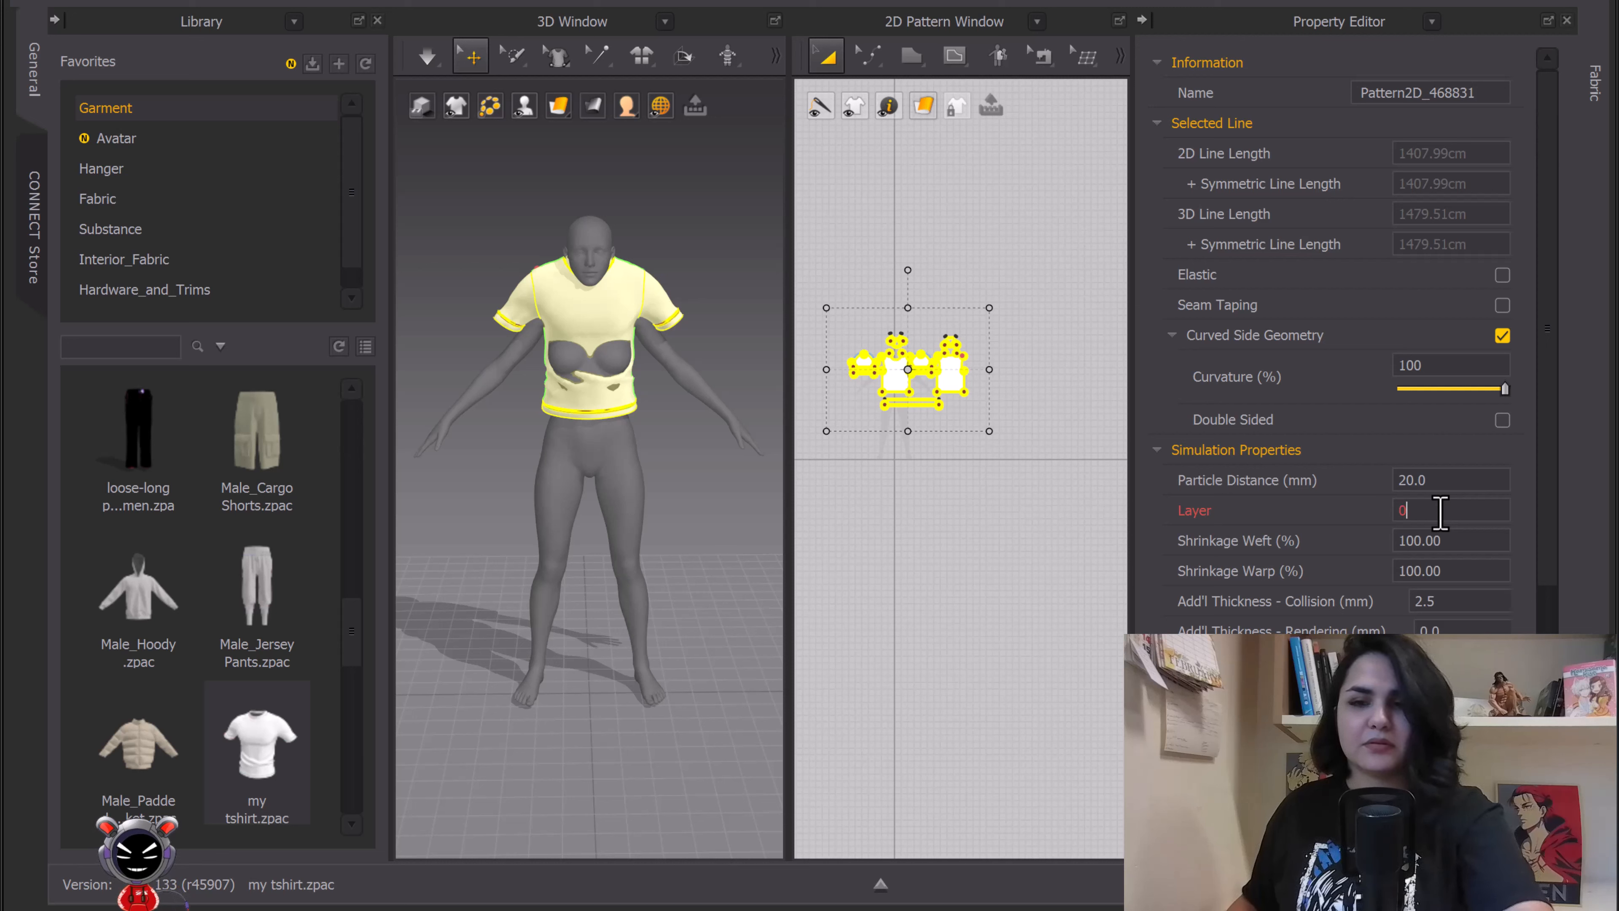
{"action": "left_click", "coordinate": [1058, 535]}
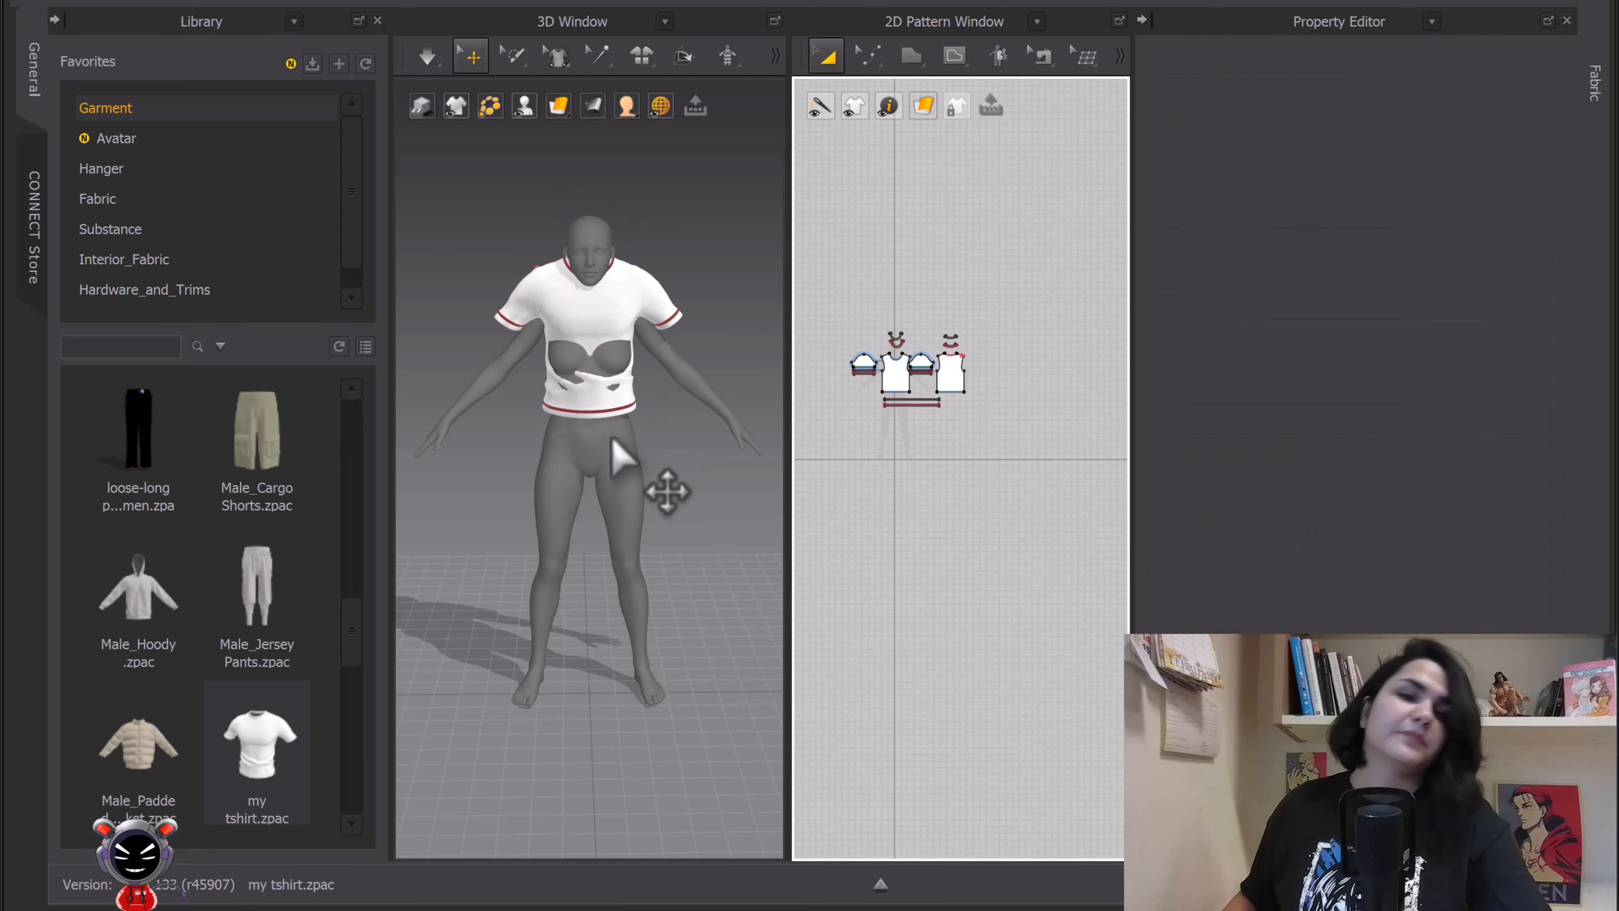
{"action": "left_click", "coordinate": [724, 60]}
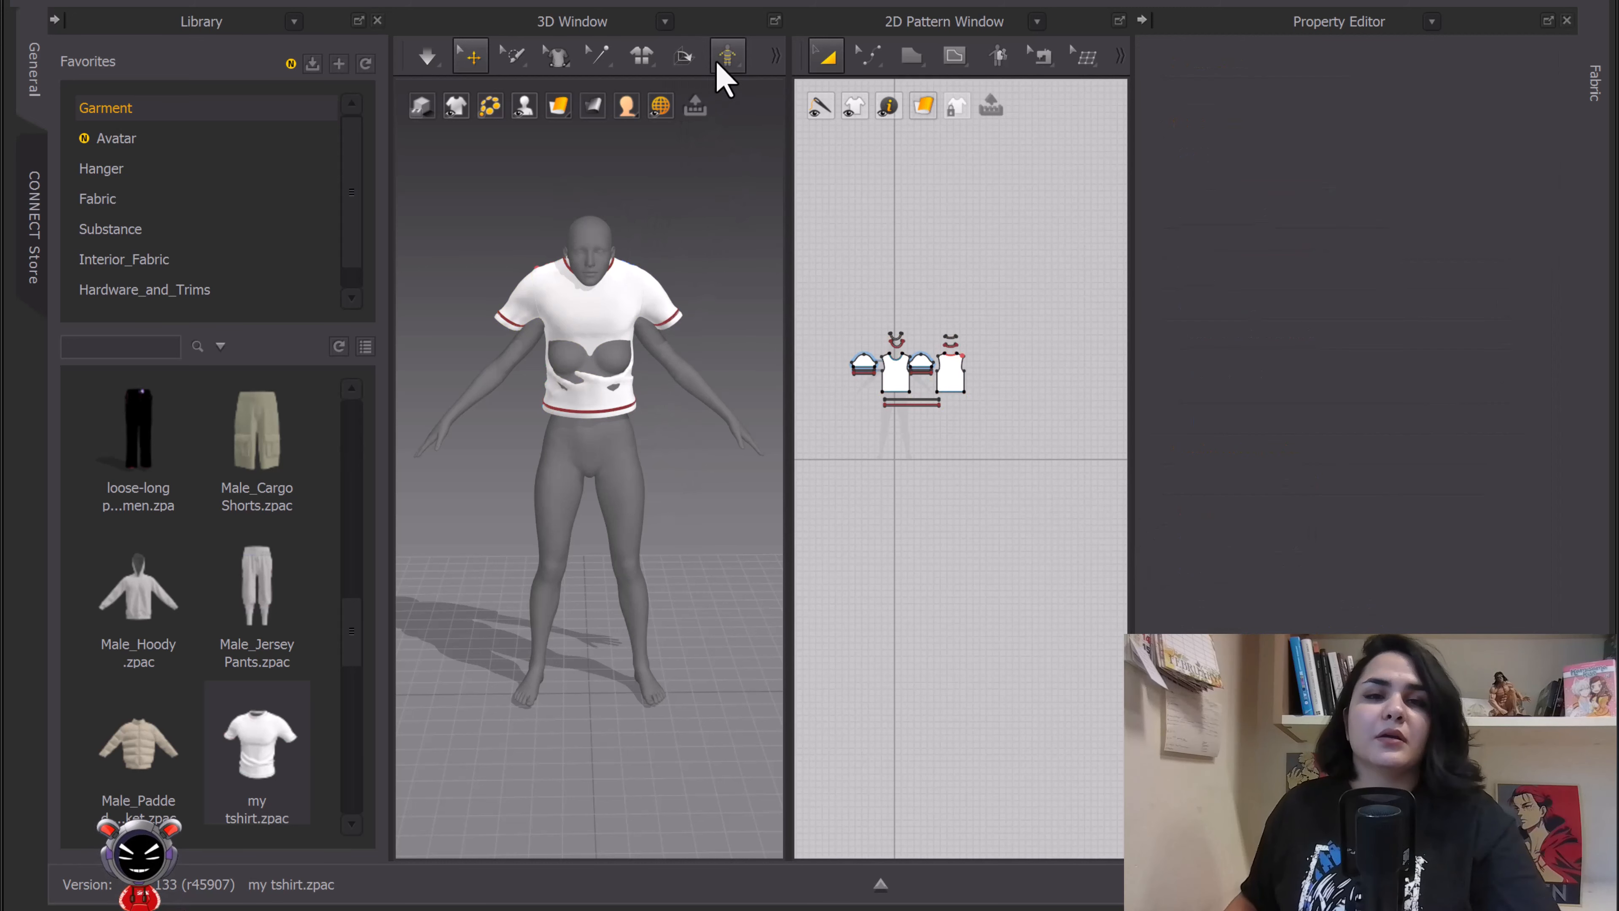
{"action": "left_click", "coordinate": [696, 261]}
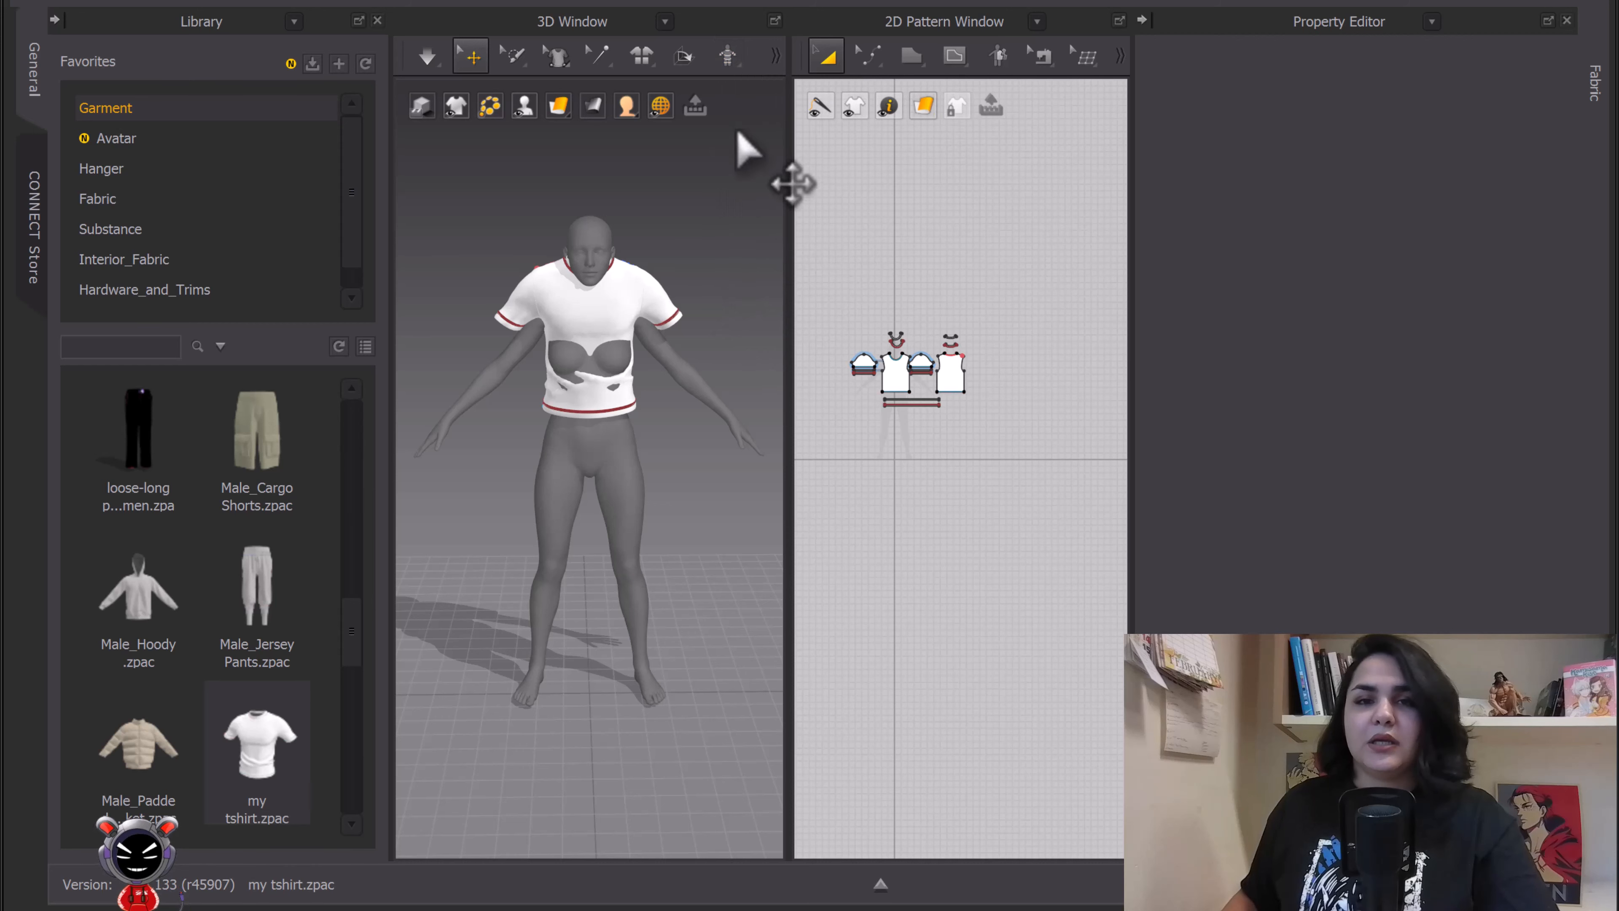
{"action": "left_click", "coordinate": [734, 61]}
{"action": "left_click", "coordinate": [748, 49]}
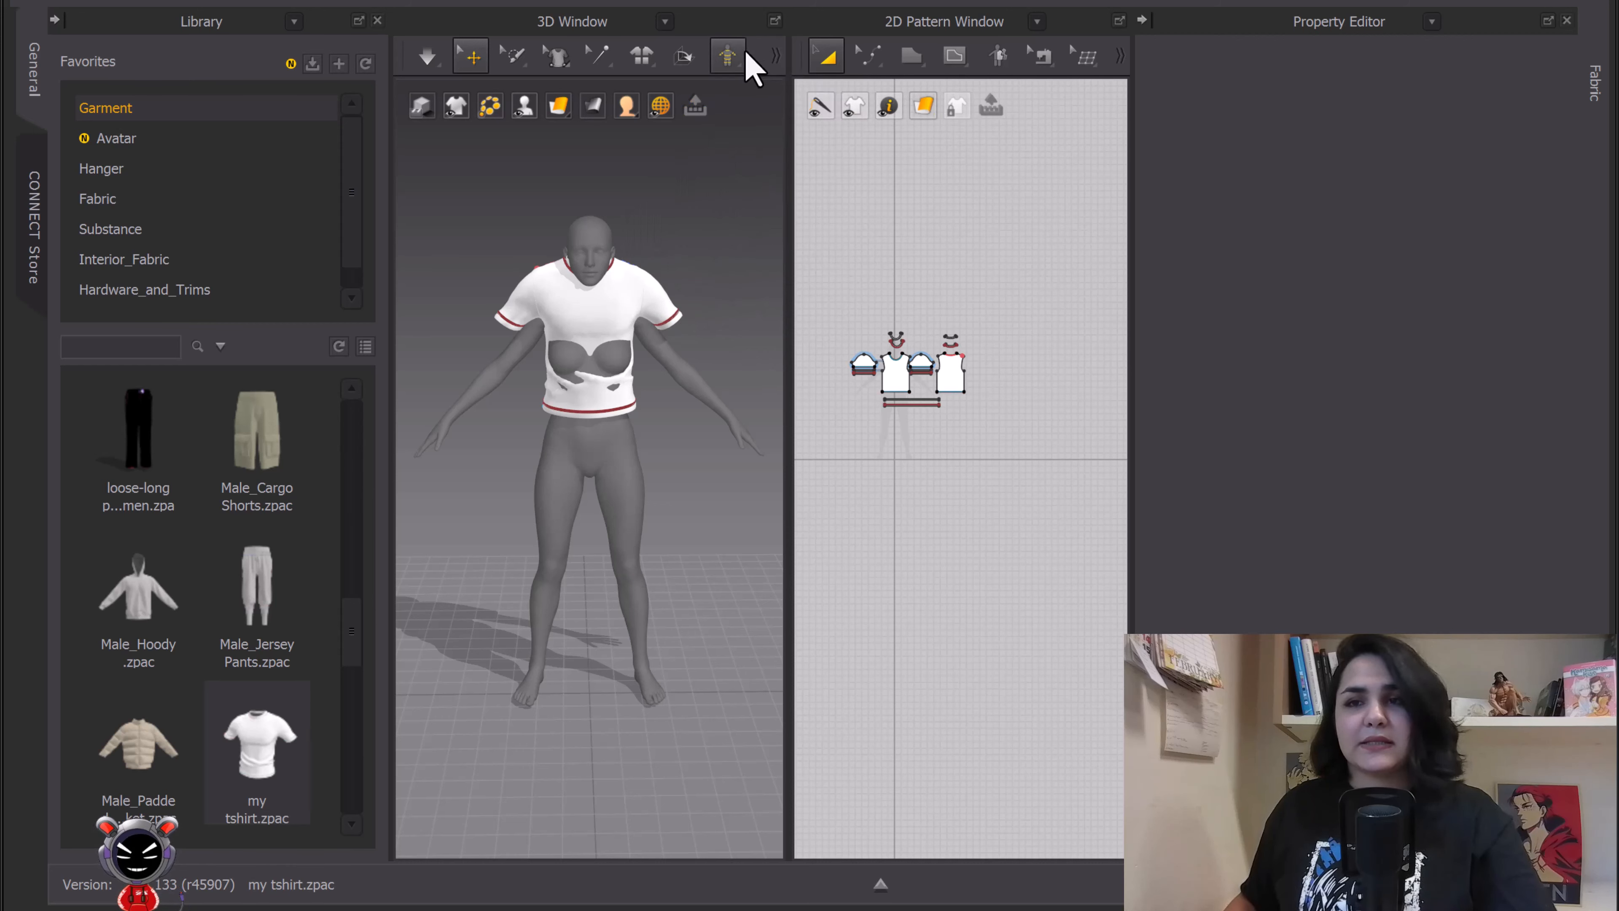
{"action": "left_click", "coordinate": [744, 55]}
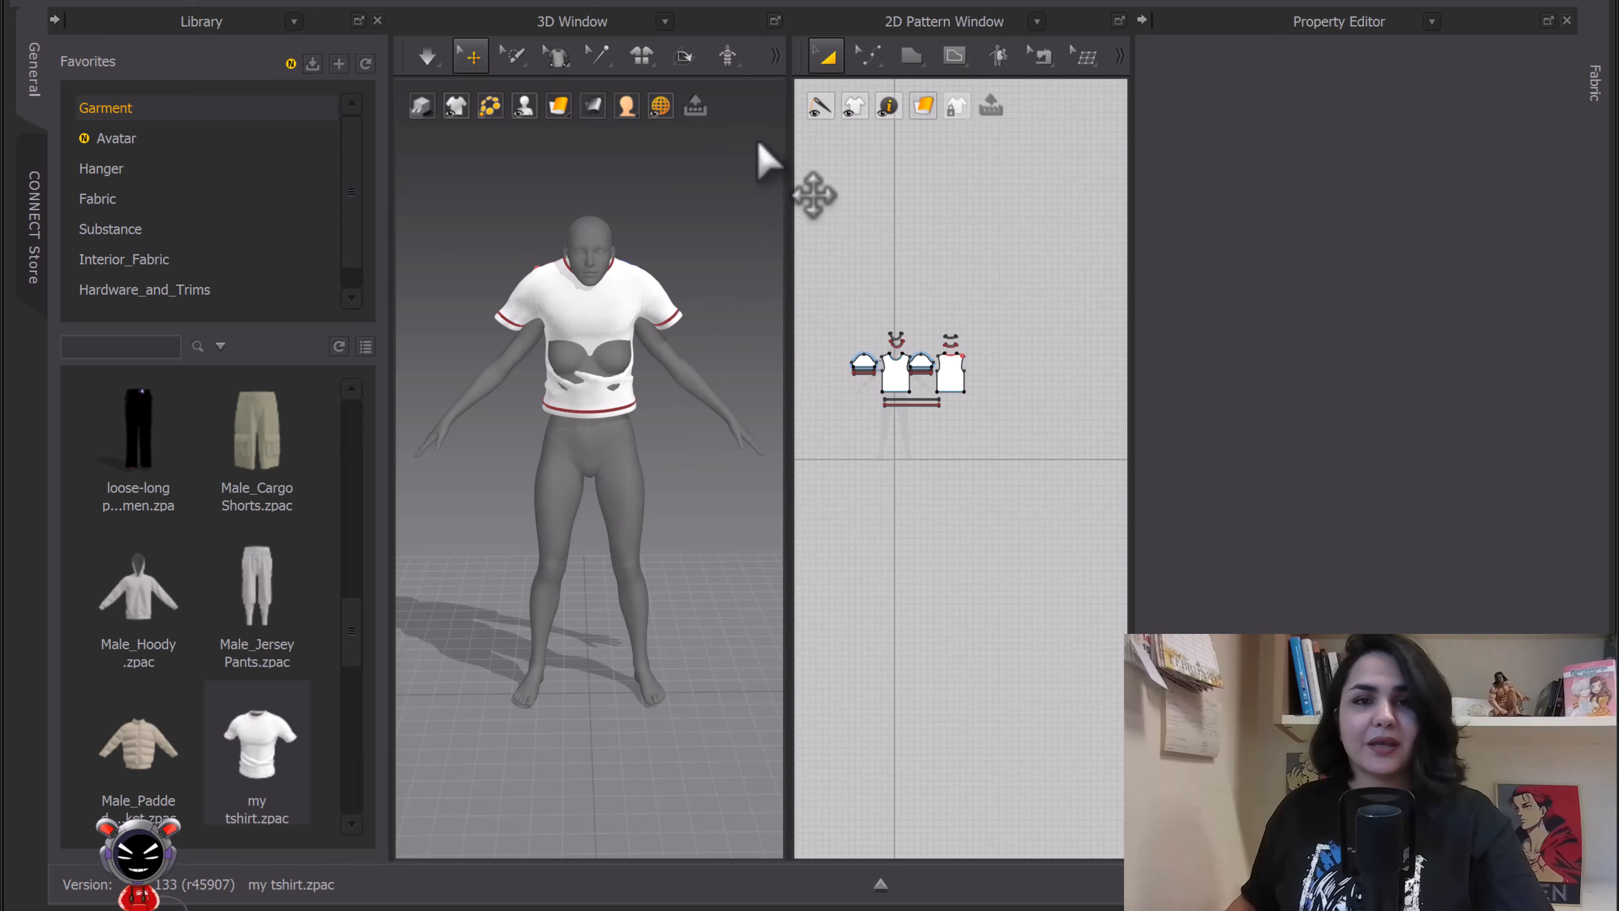
{"action": "left_click", "coordinate": [733, 55]}
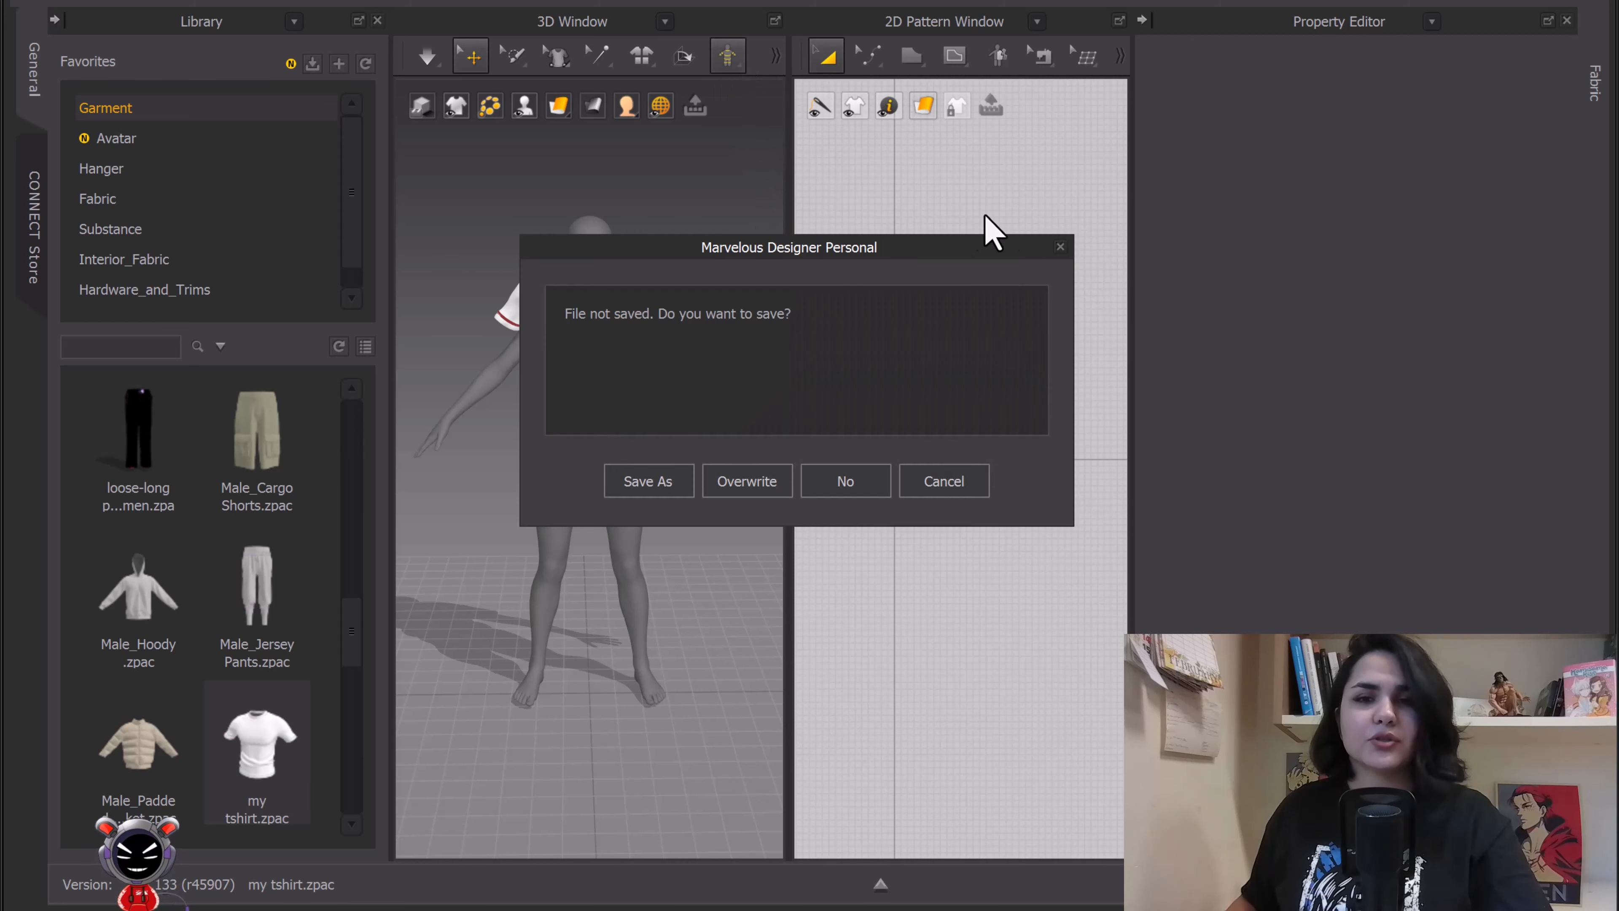
{"action": "left_click", "coordinate": [1059, 247]}
Open Create Fitting Suit without saving the file, examine the avatar's existing reference lines, and close the dialog
{"action": "mouse_move", "coordinate": [730, 64]}
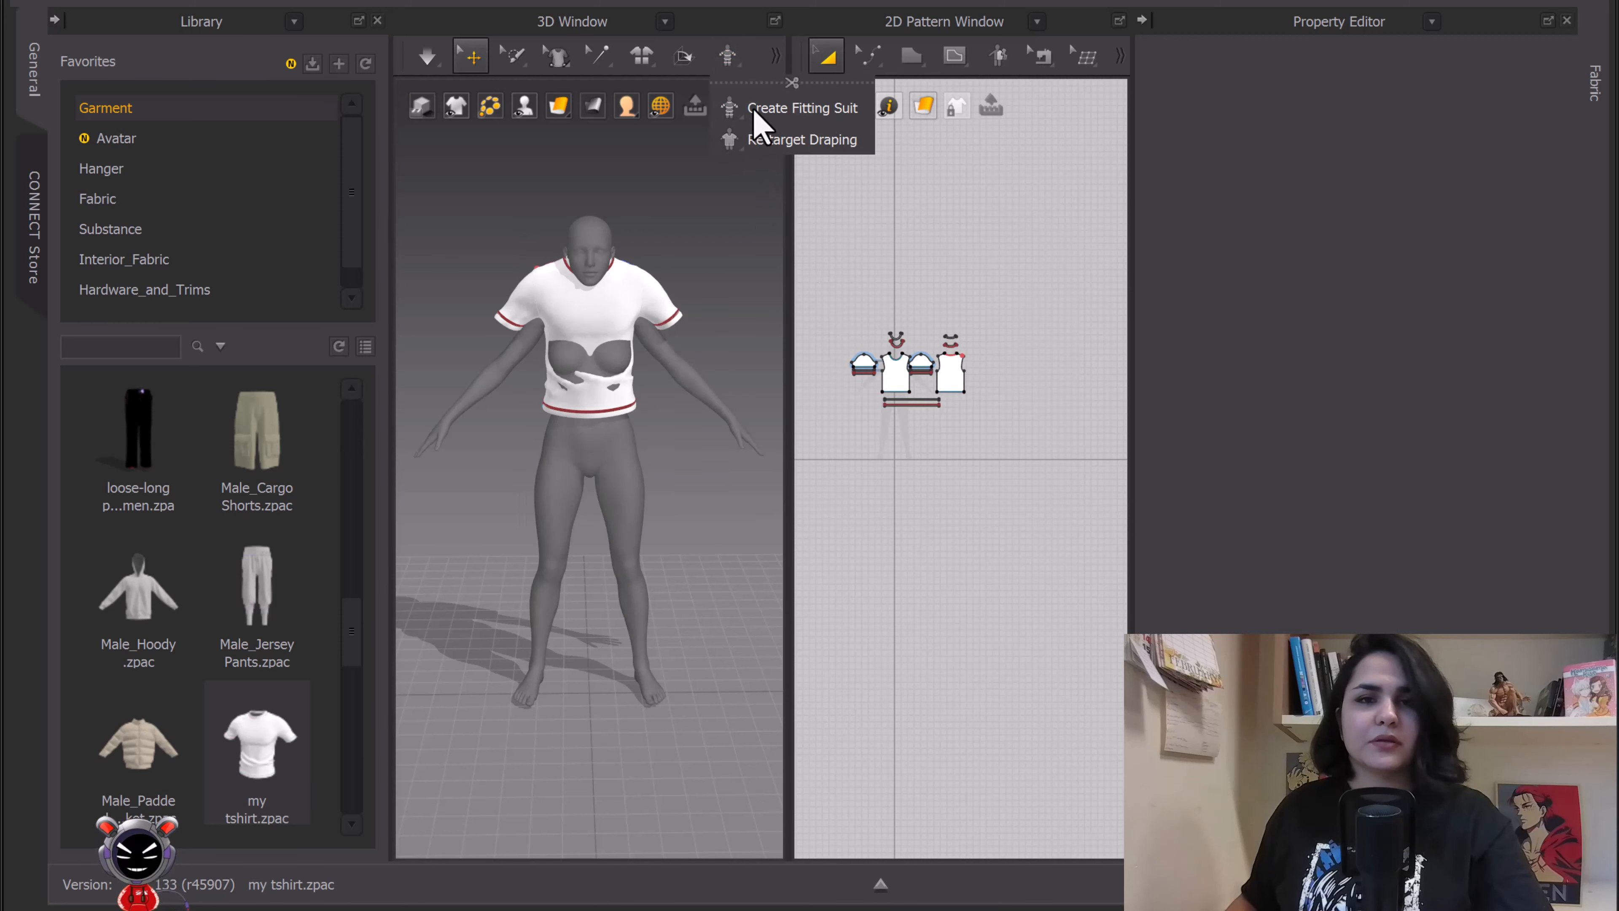
{"action": "left_click", "coordinate": [805, 116]}
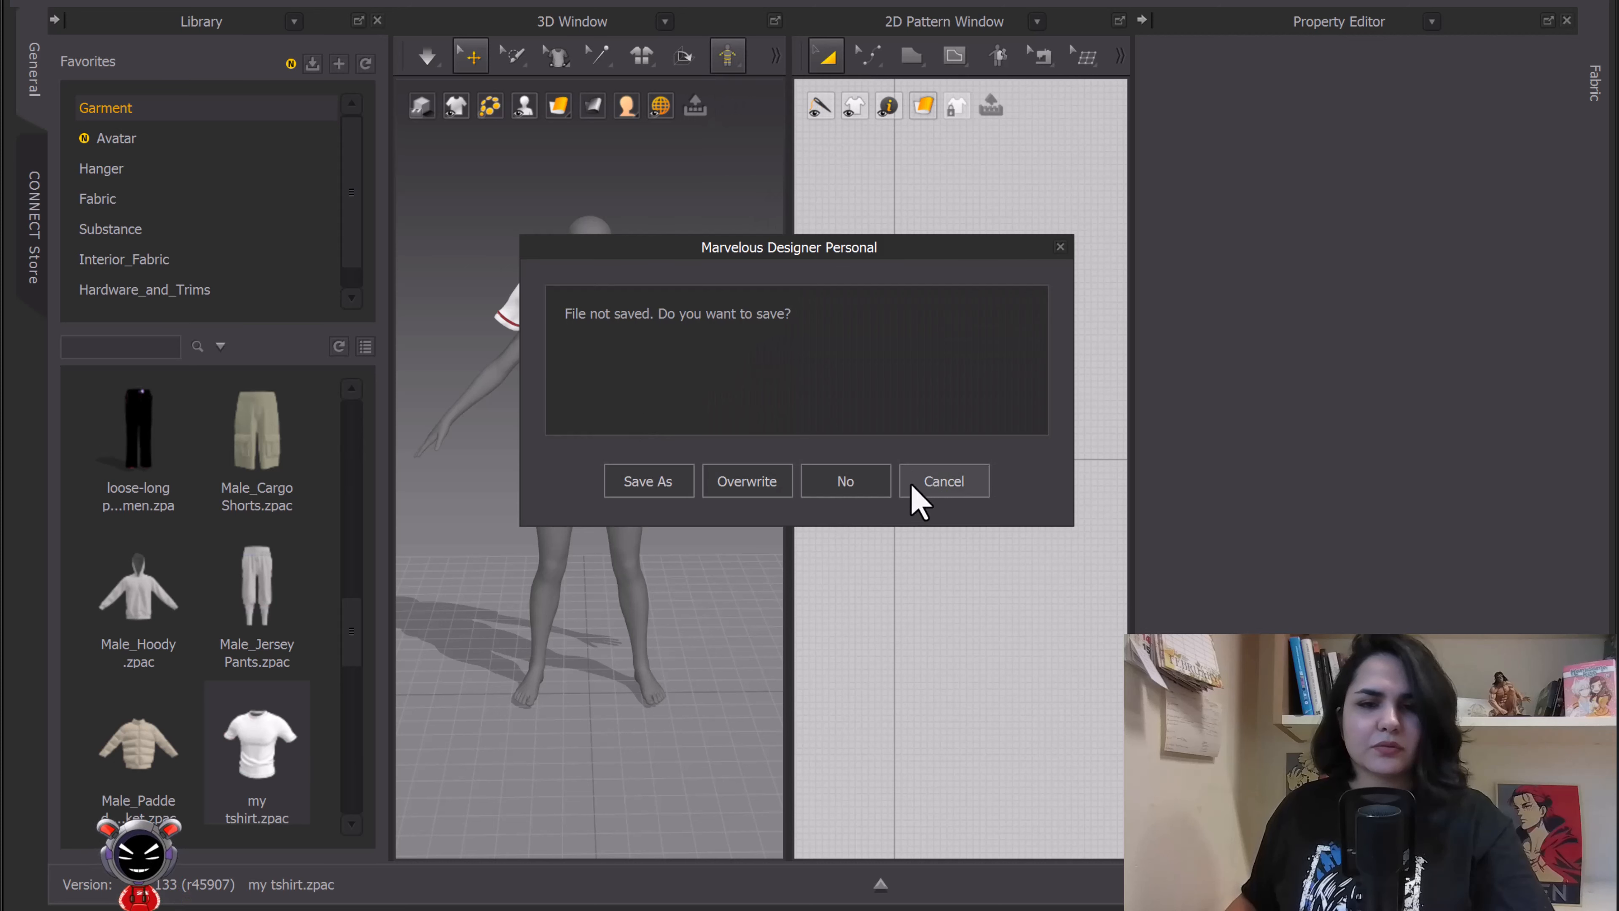
{"action": "left_click", "coordinate": [871, 495]}
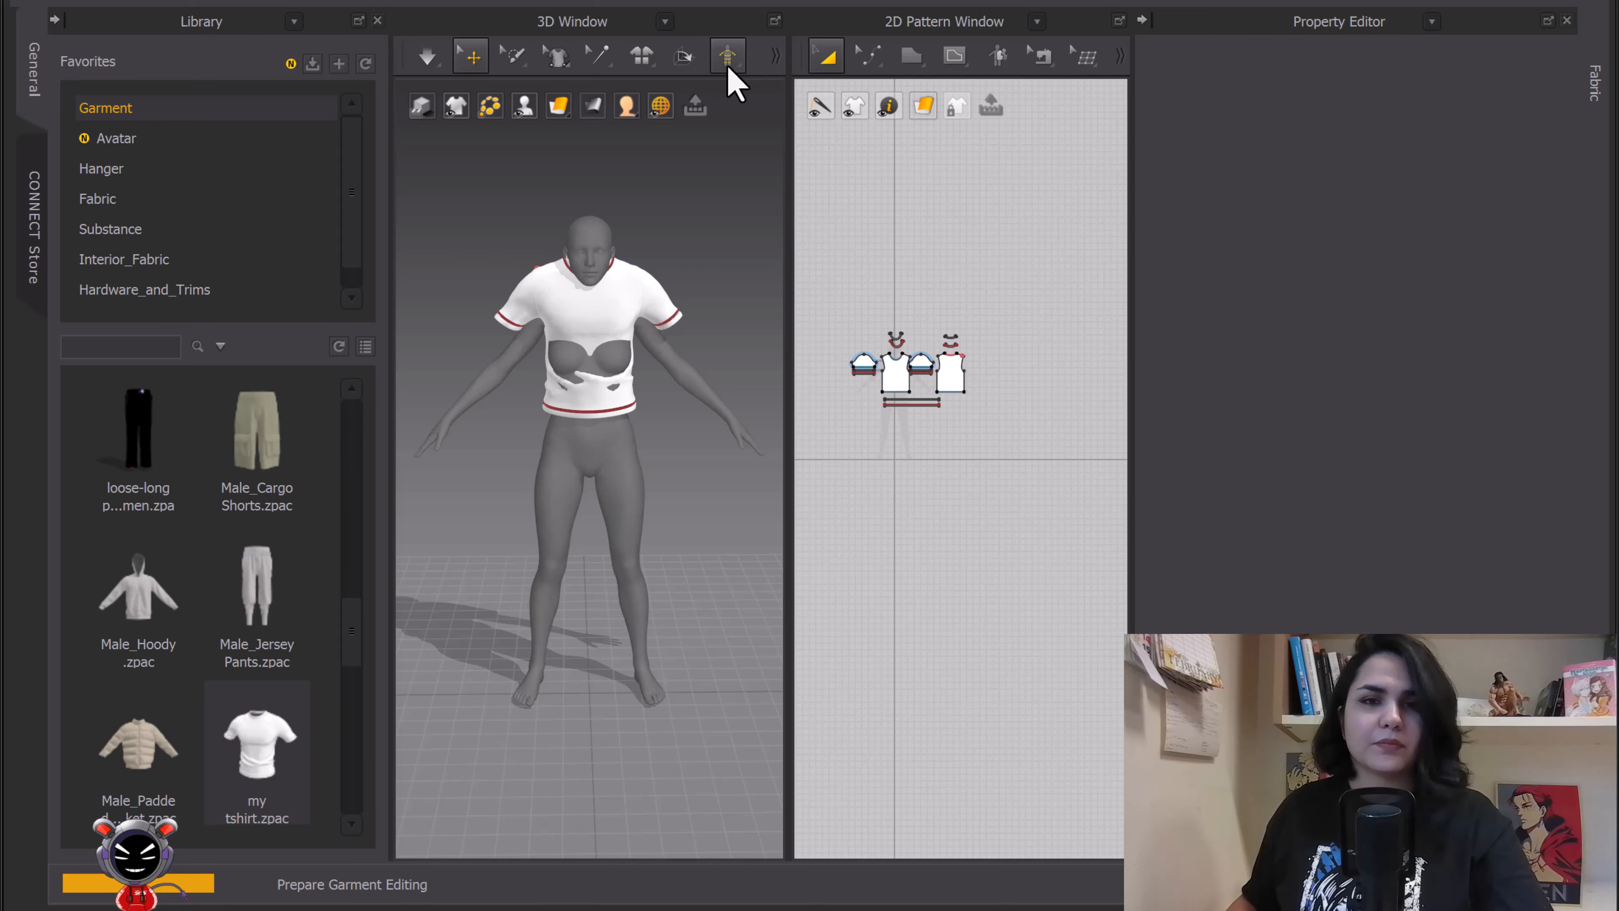
{"action": "left_click", "coordinate": [729, 64]}
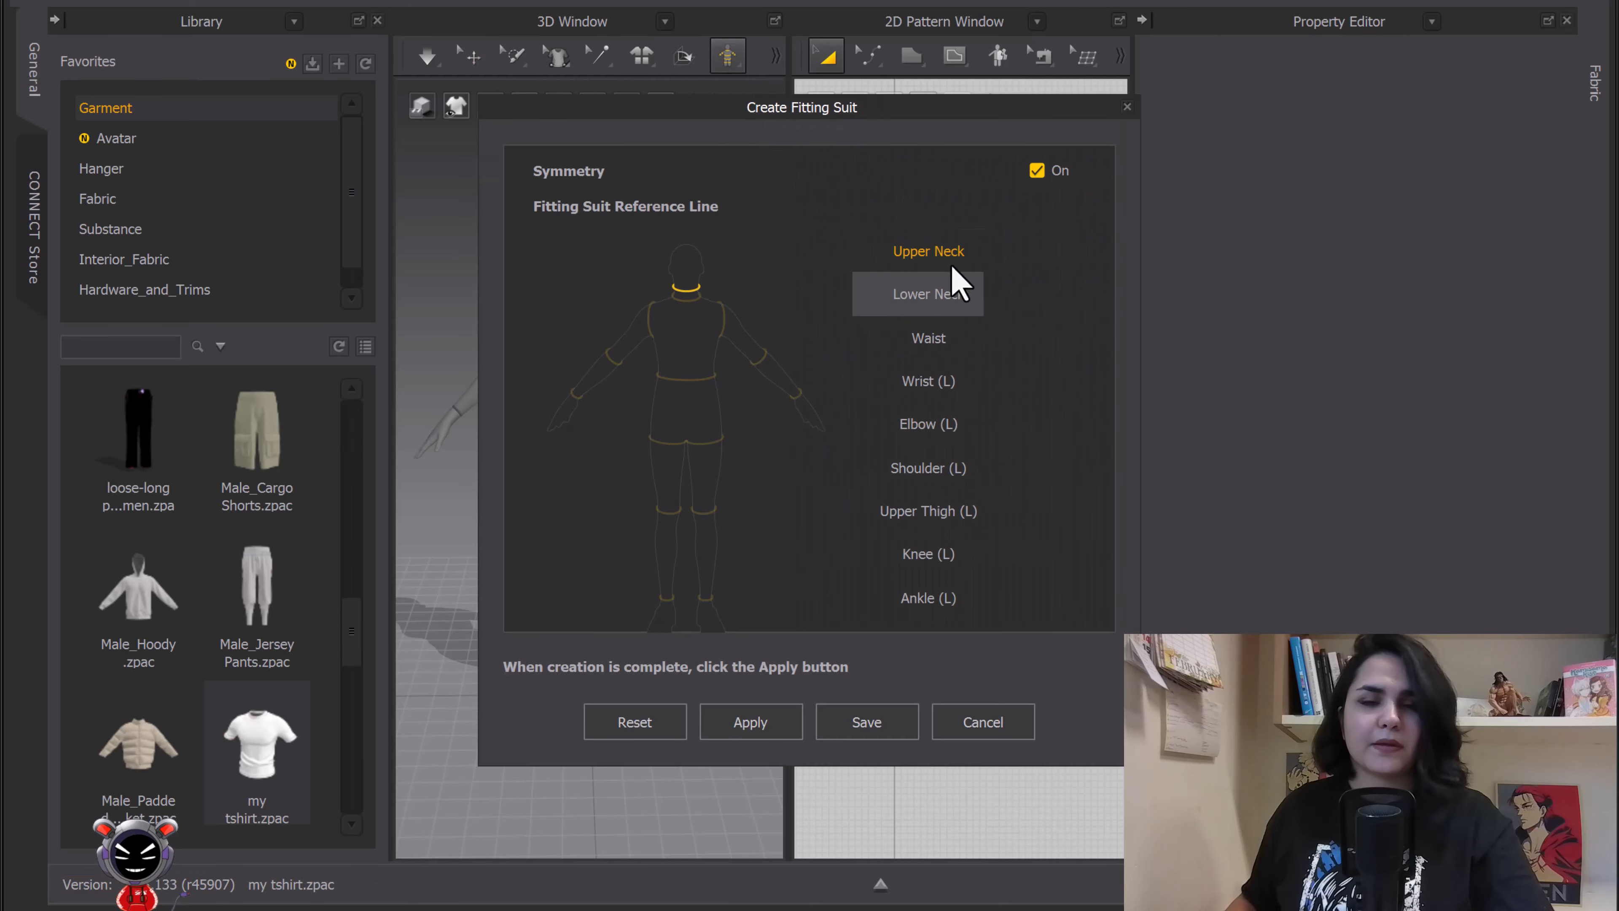
{"action": "left_click_drag", "start_coordinate": [848, 134], "coordinate": [1268, 64]}
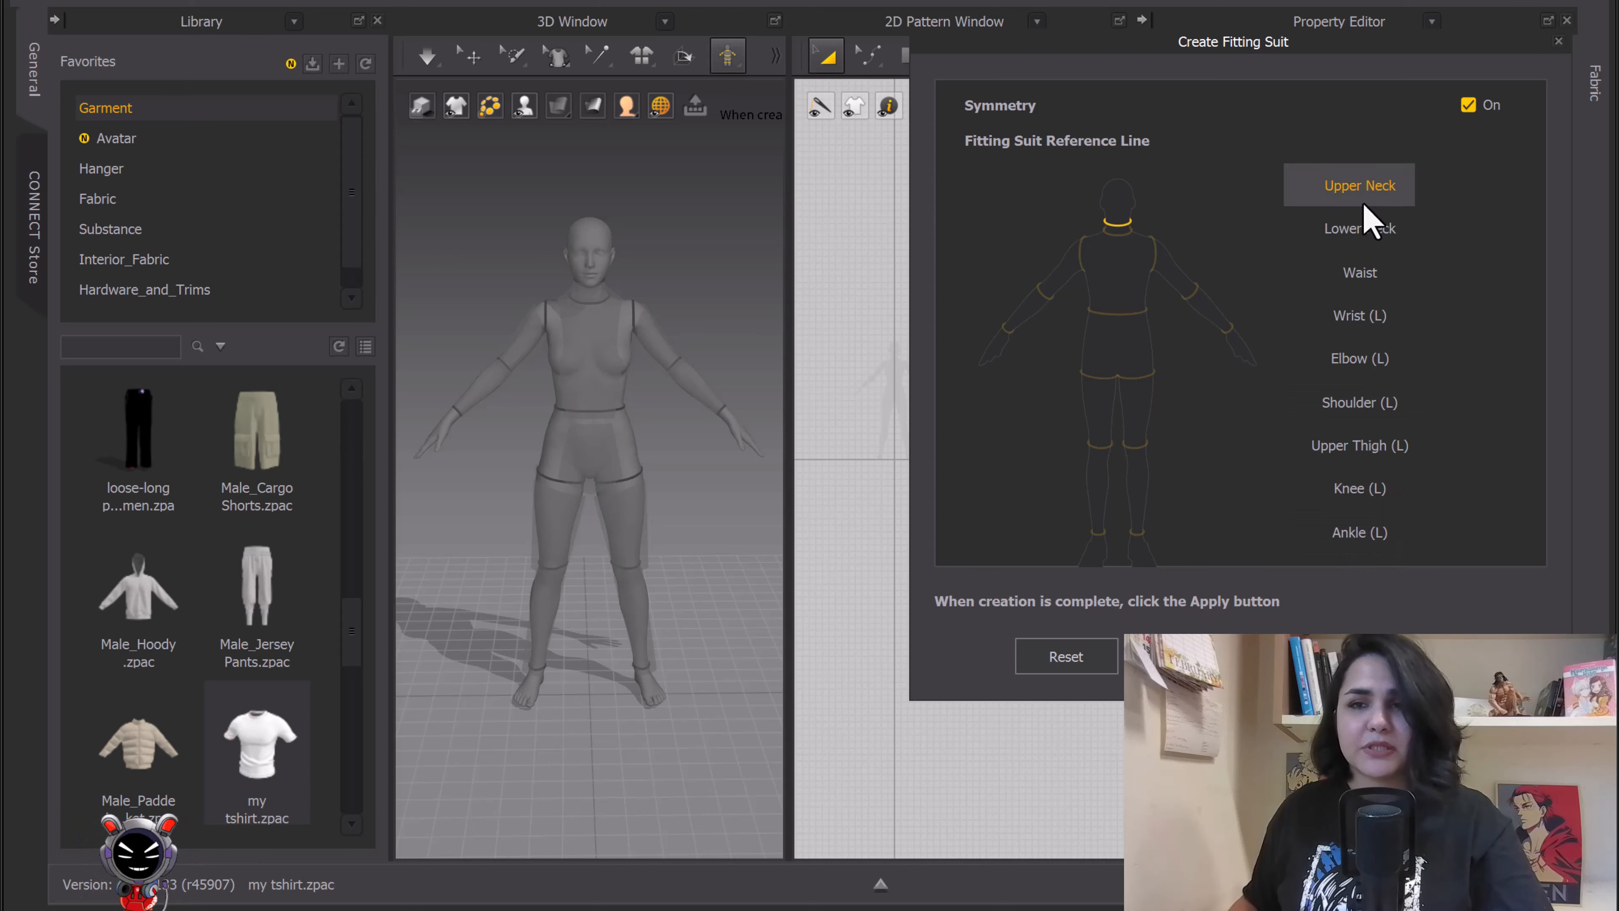
{"action": "scroll", "coordinate": [624, 306], "scroll_direction": "up", "scroll_amount": 2}
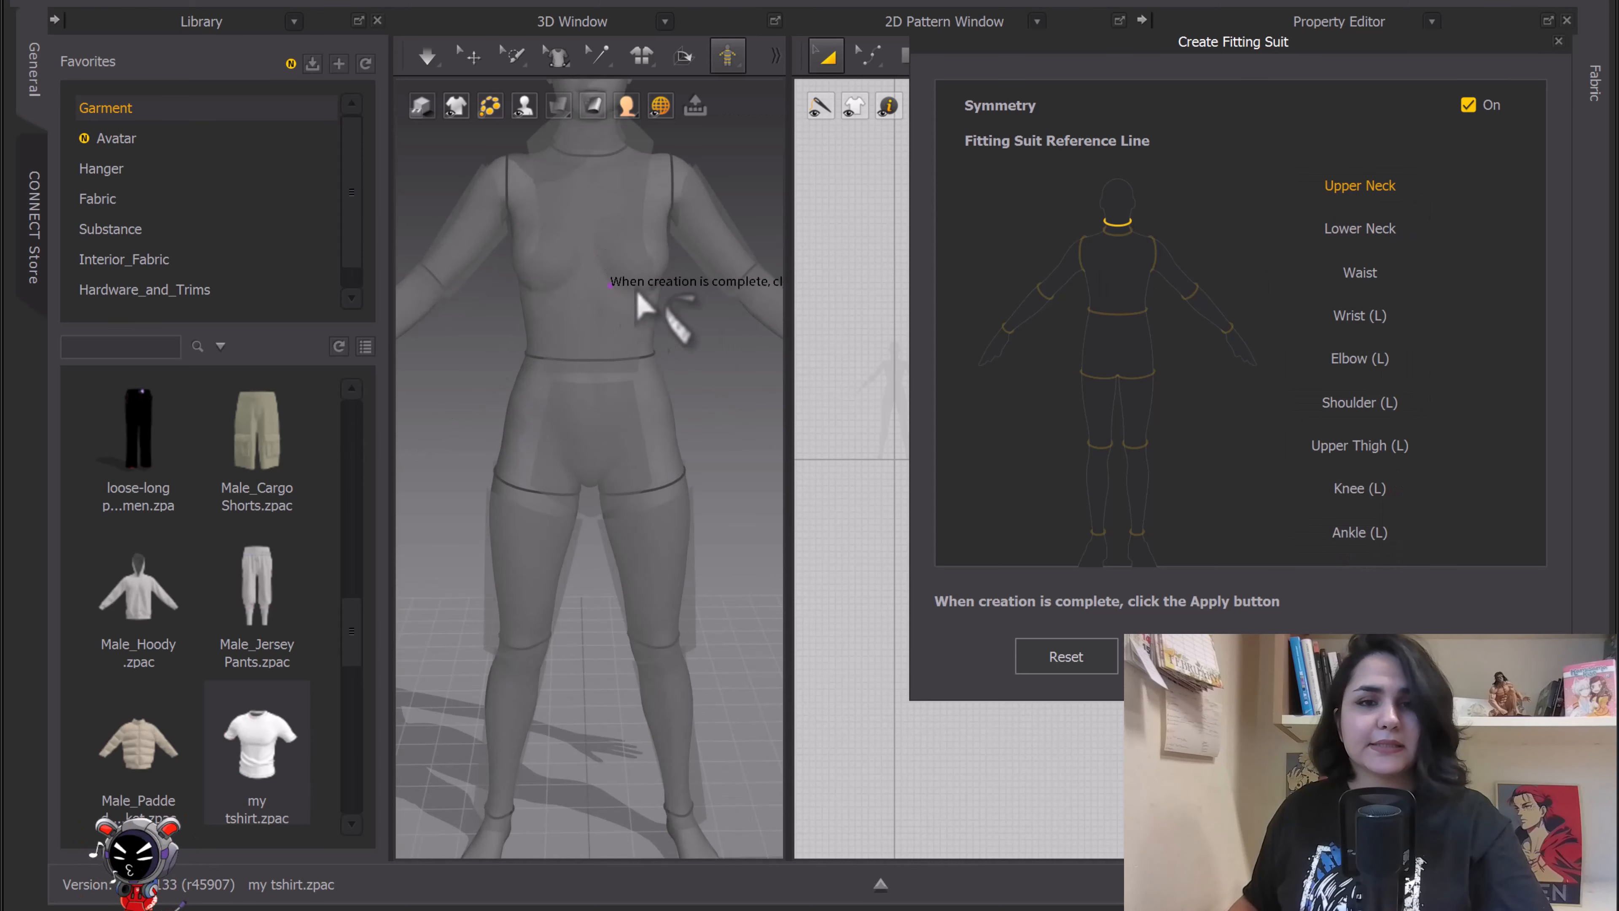
{"action": "scroll", "coordinate": [744, 316], "scroll_direction": "down", "scroll_amount": 2}
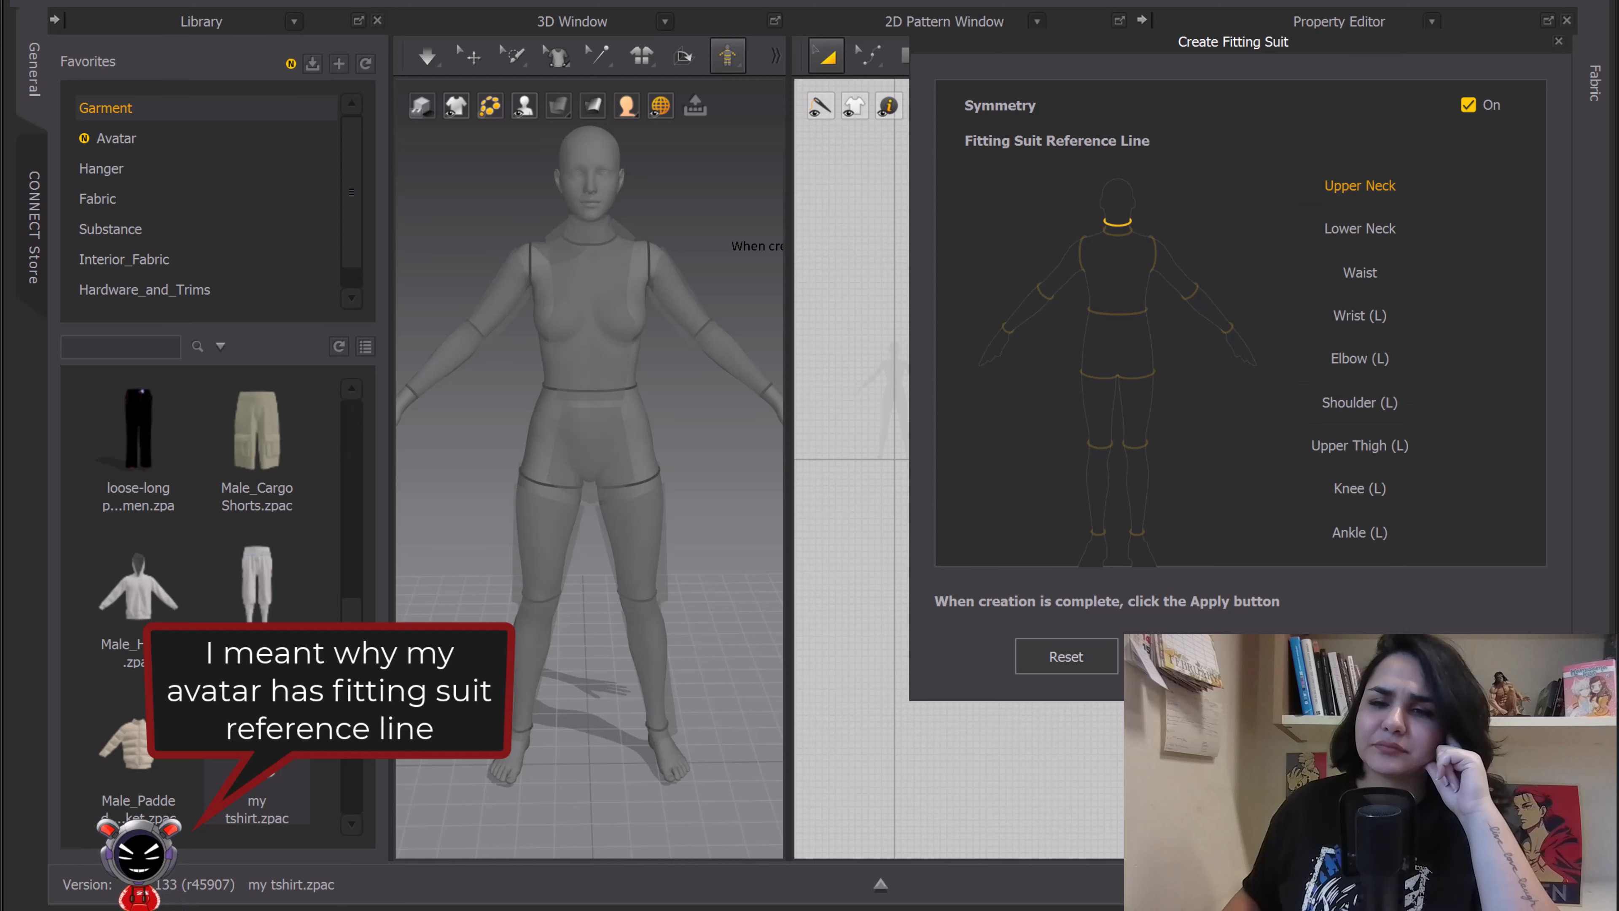
{"action": "left_click", "coordinate": [1408, 656]}
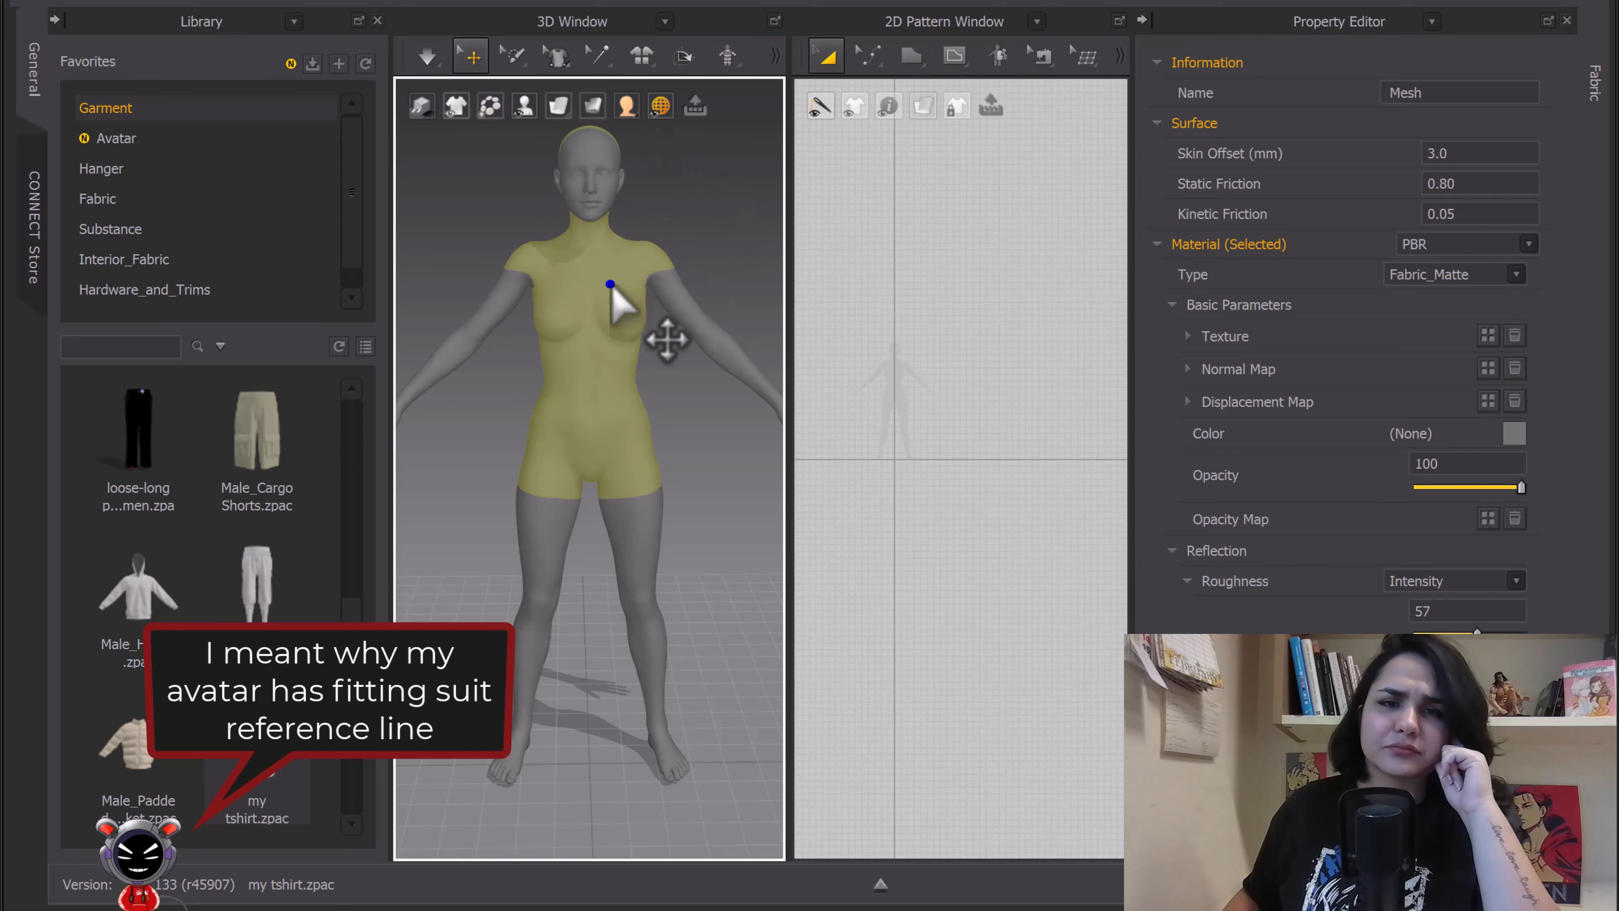
Delete the DAZ avatar from the scene
{"action": "left_click", "coordinate": [731, 64]}
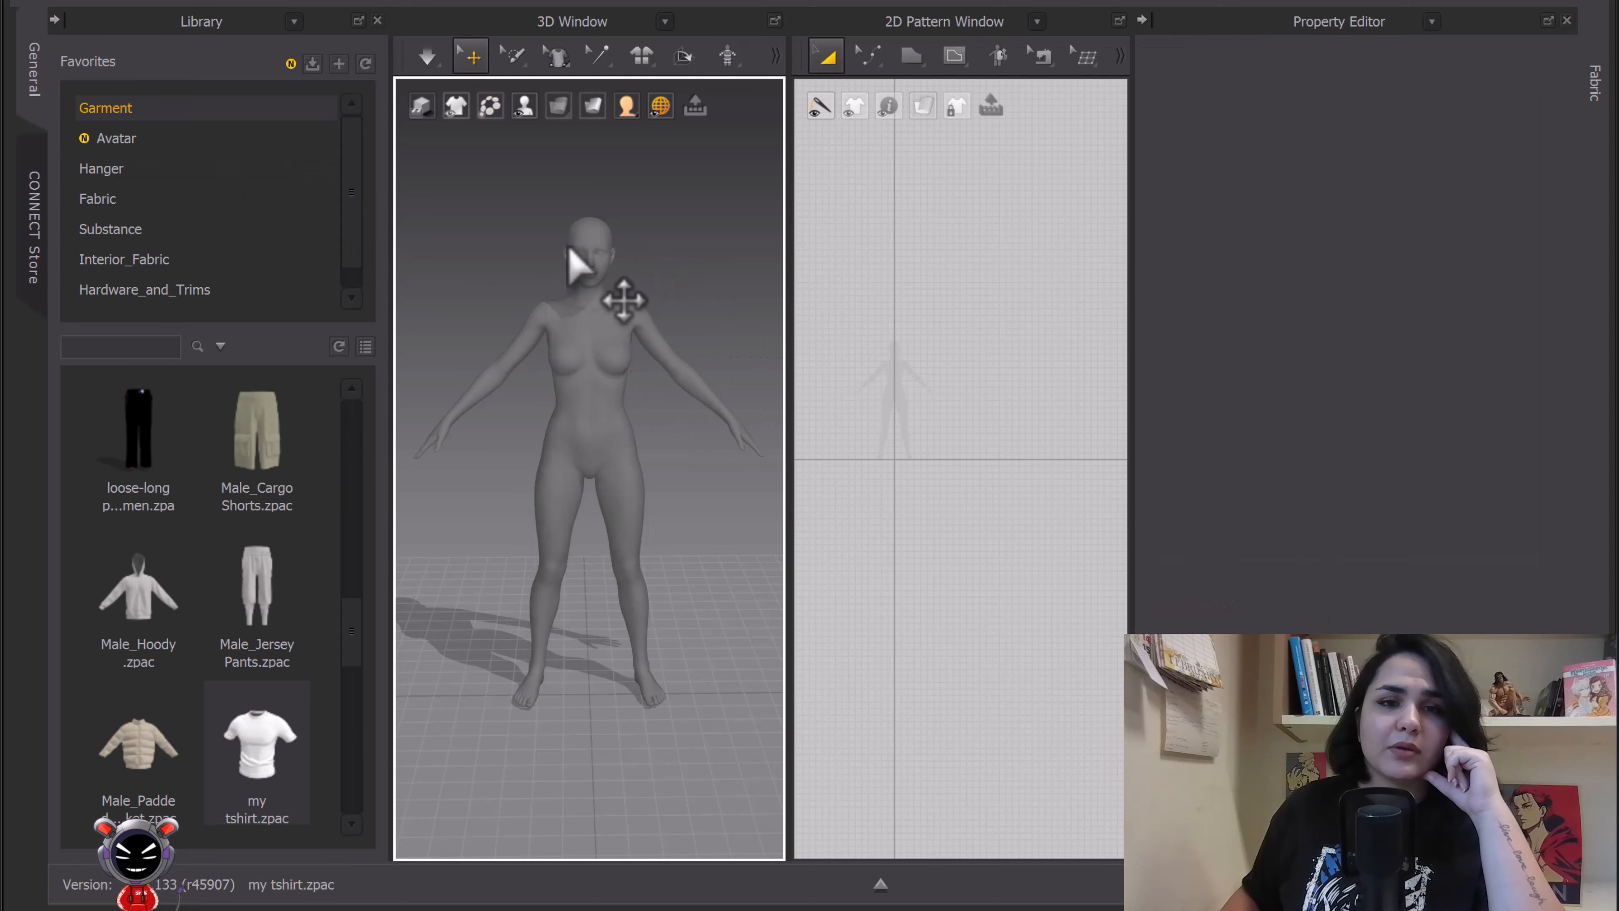
{"action": "right_click", "coordinate": [589, 236]}
{"action": "left_click", "coordinate": [697, 317]}
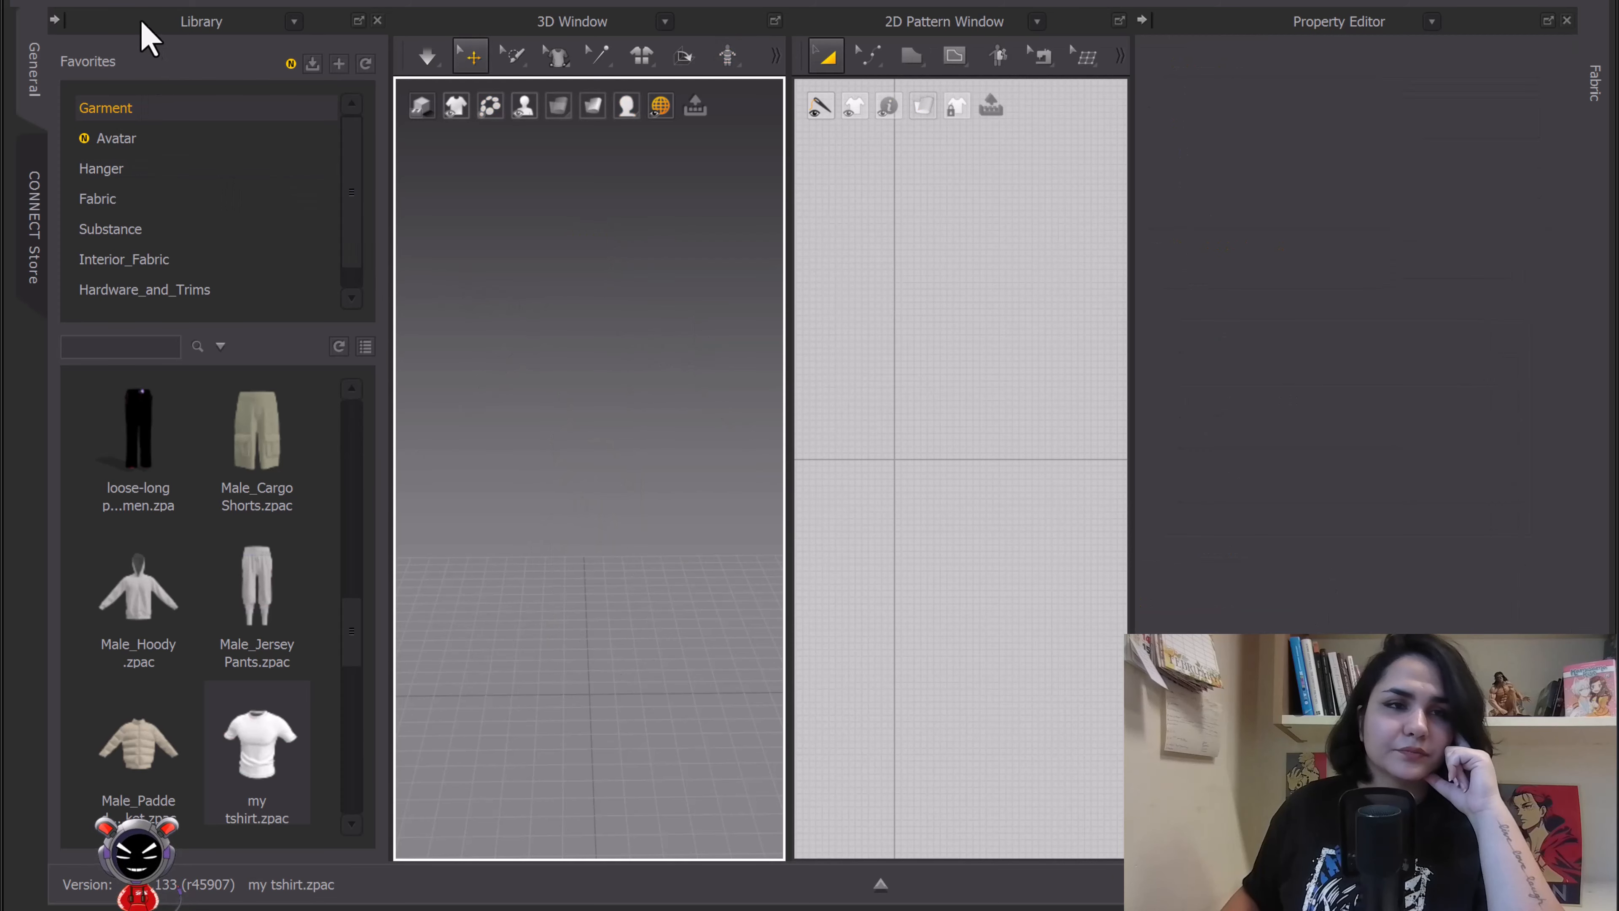
Import daz avatar.fbx as an avatar at cm (DAZ Studio) scale with Joint Animation and Move Garment to Start Position disabled
{"action": "left_click", "coordinate": [111, 5]}
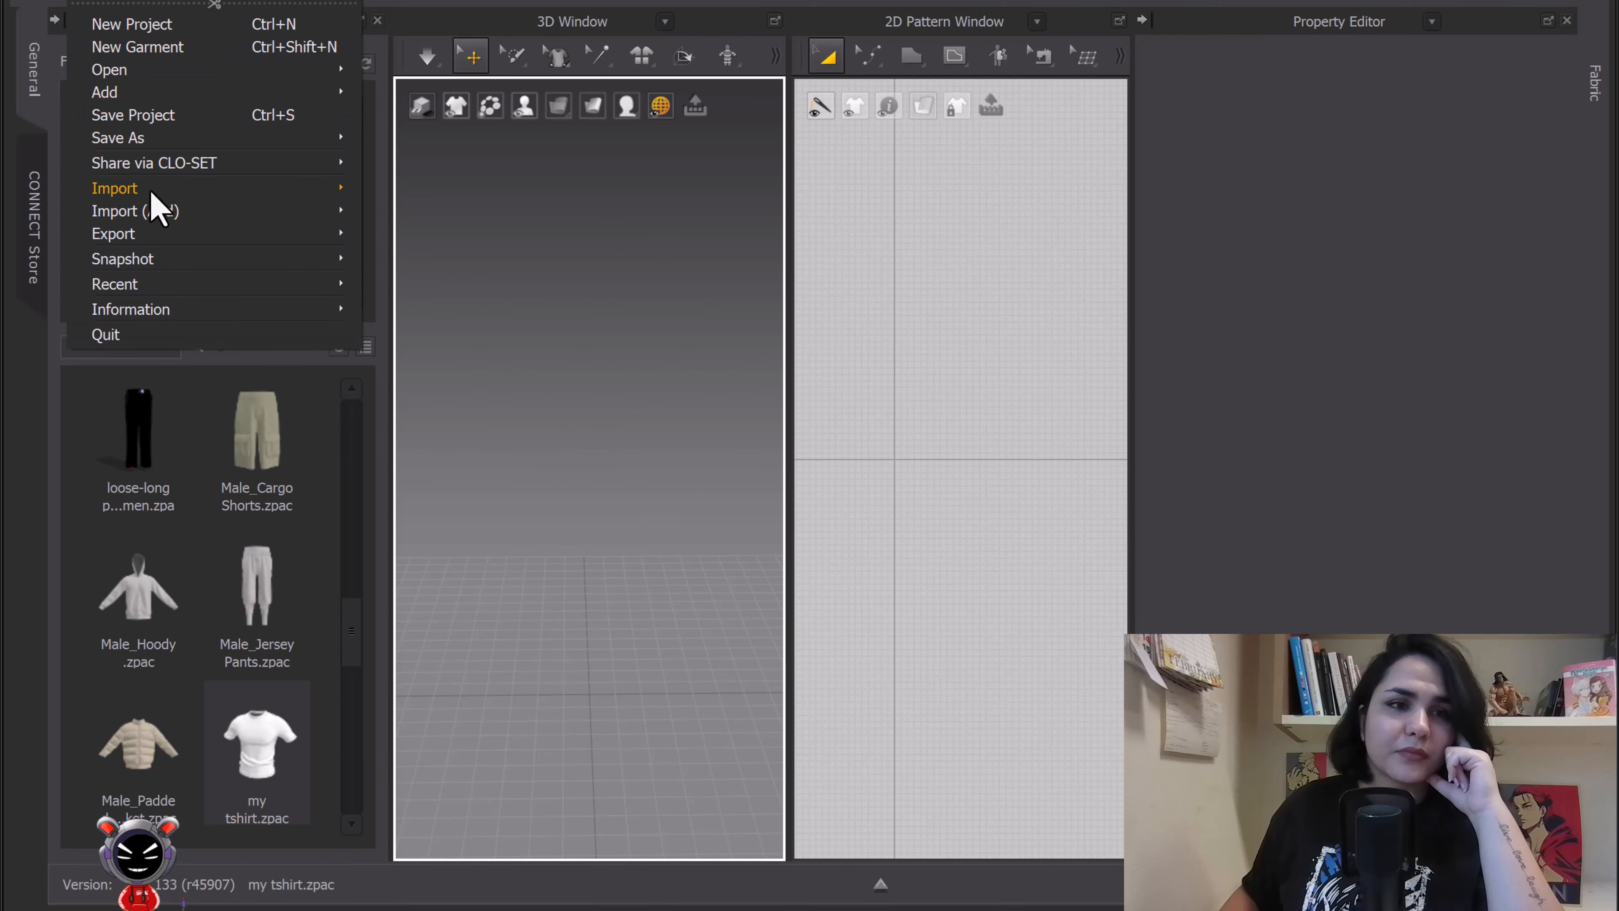
{"action": "mouse_move", "coordinate": [151, 190]}
{"action": "left_click", "coordinate": [390, 255]}
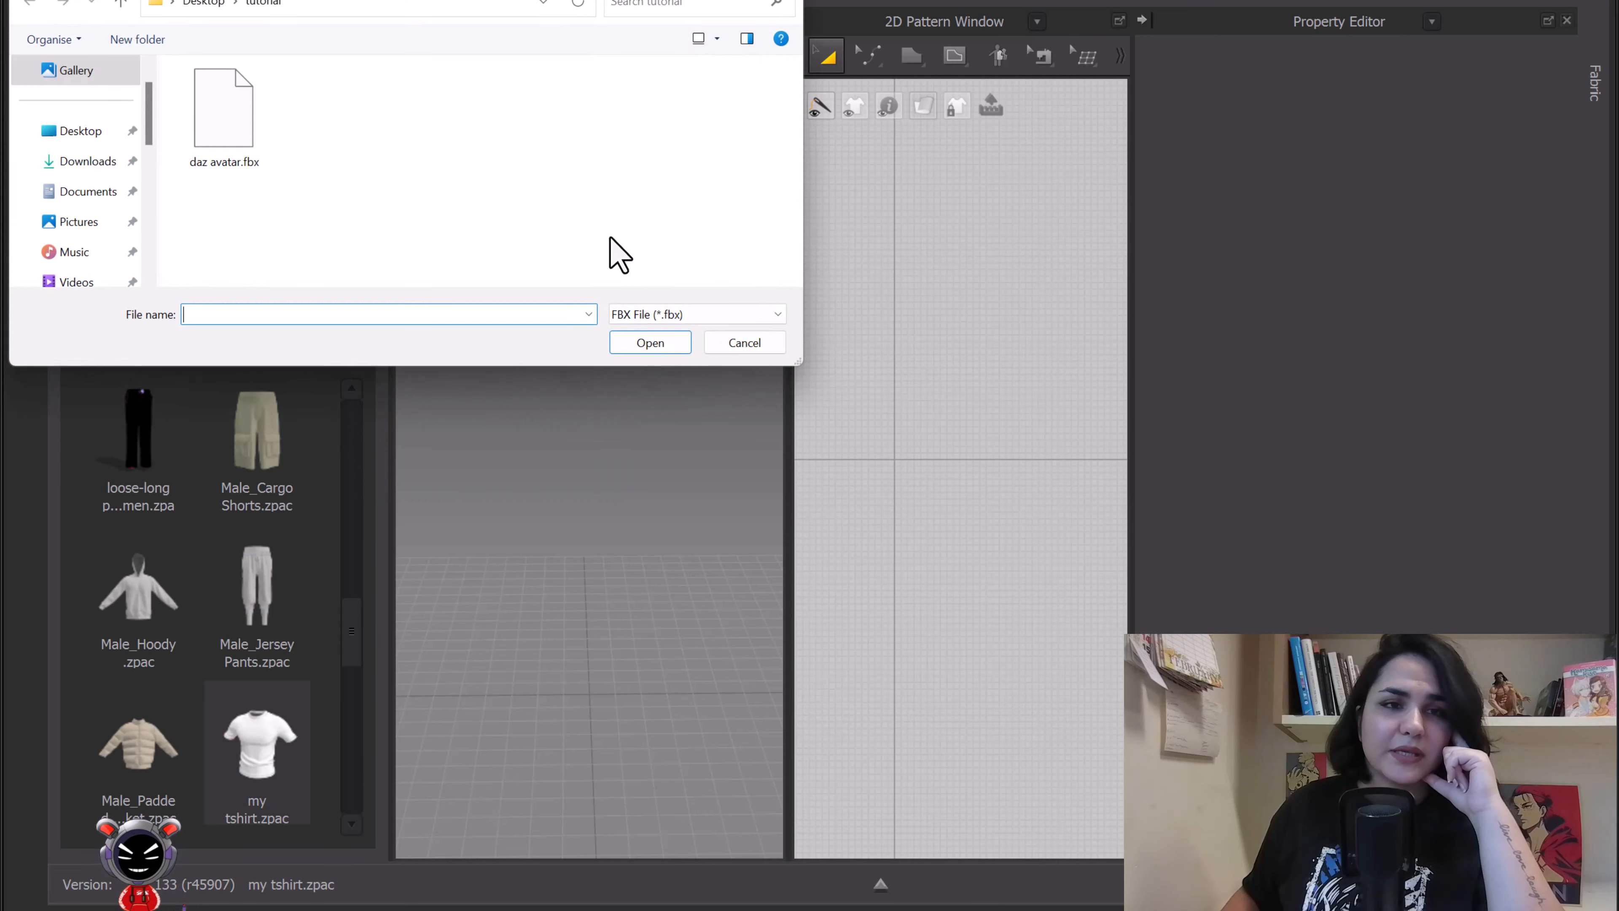
{"action": "left_click", "coordinate": [223, 114]}
{"action": "left_click", "coordinate": [651, 345]}
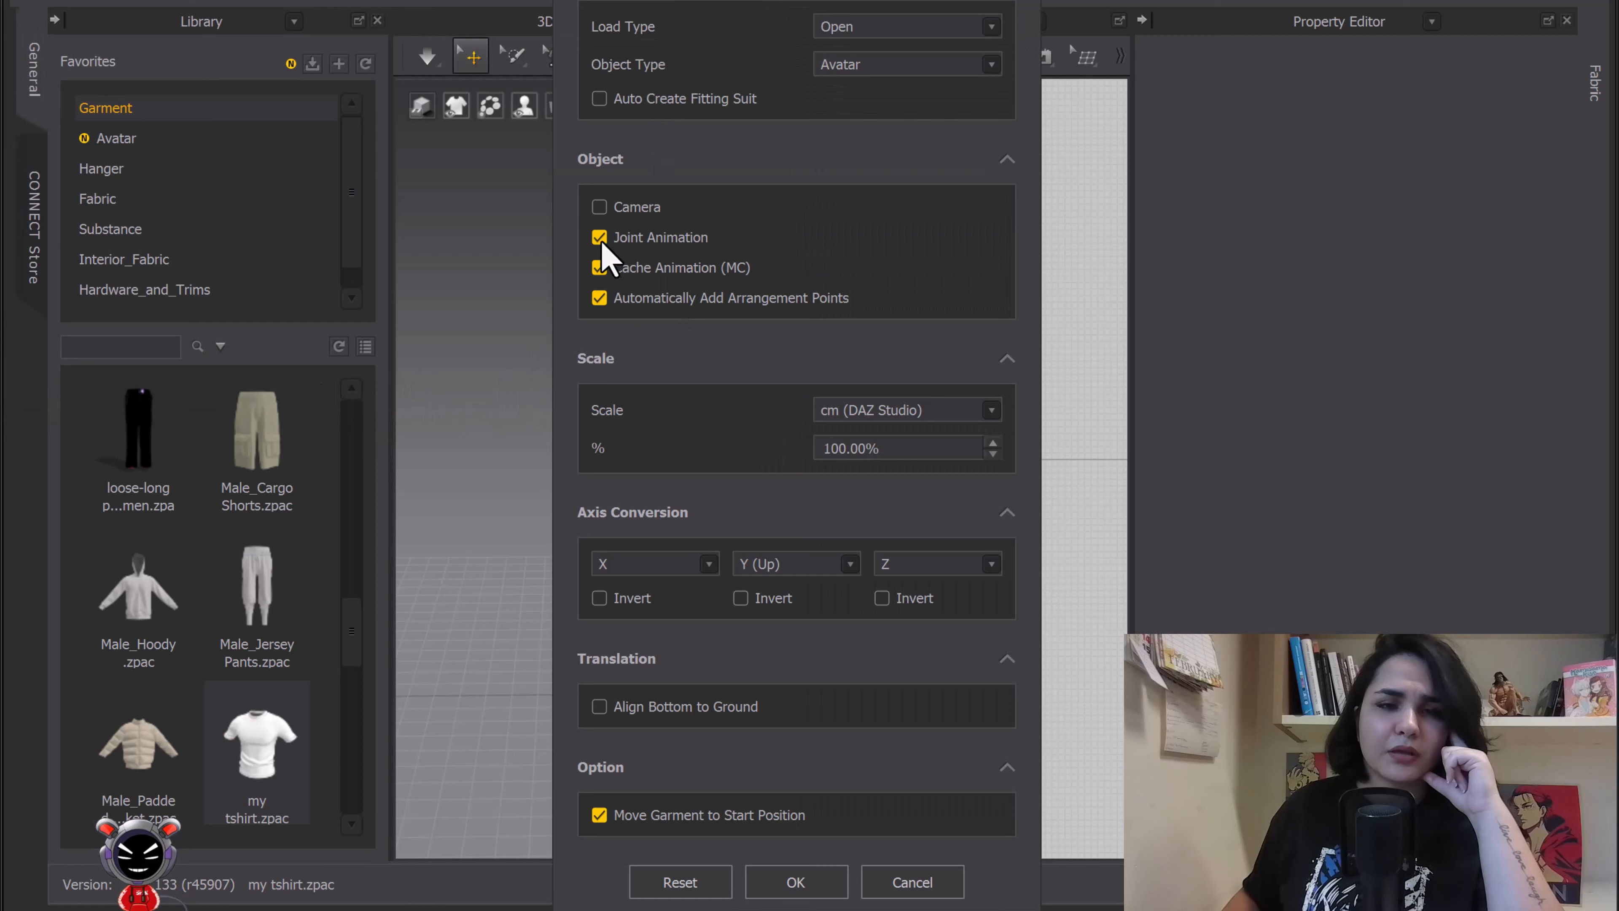
{"action": "left_click", "coordinate": [600, 239]}
{"action": "left_click", "coordinate": [600, 816]}
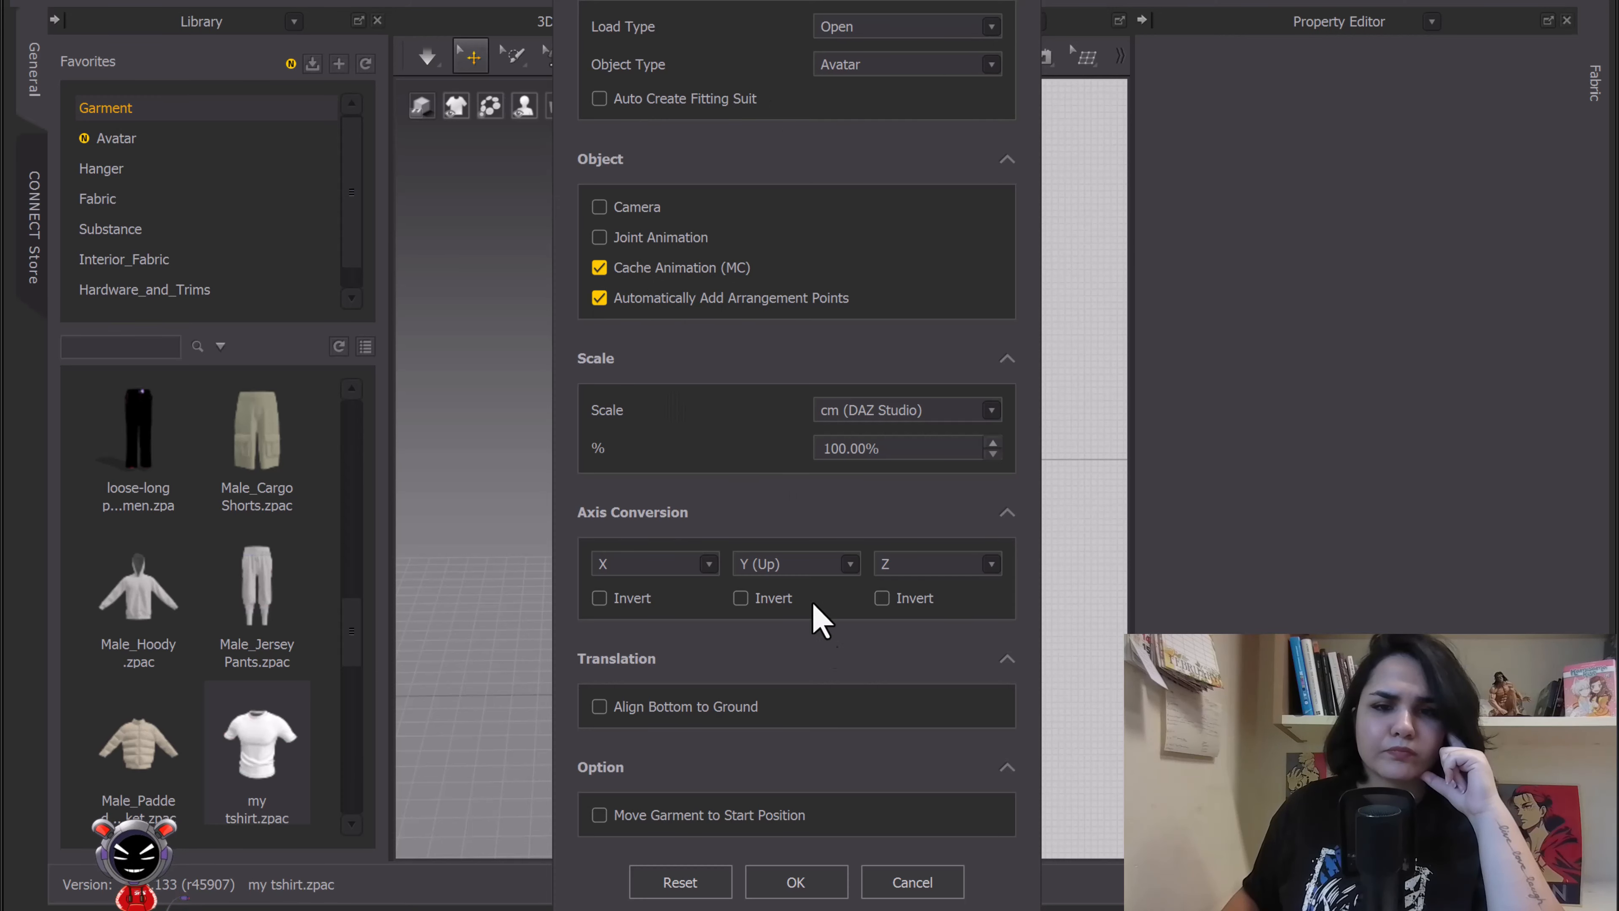
{"action": "left_click", "coordinate": [794, 881]}
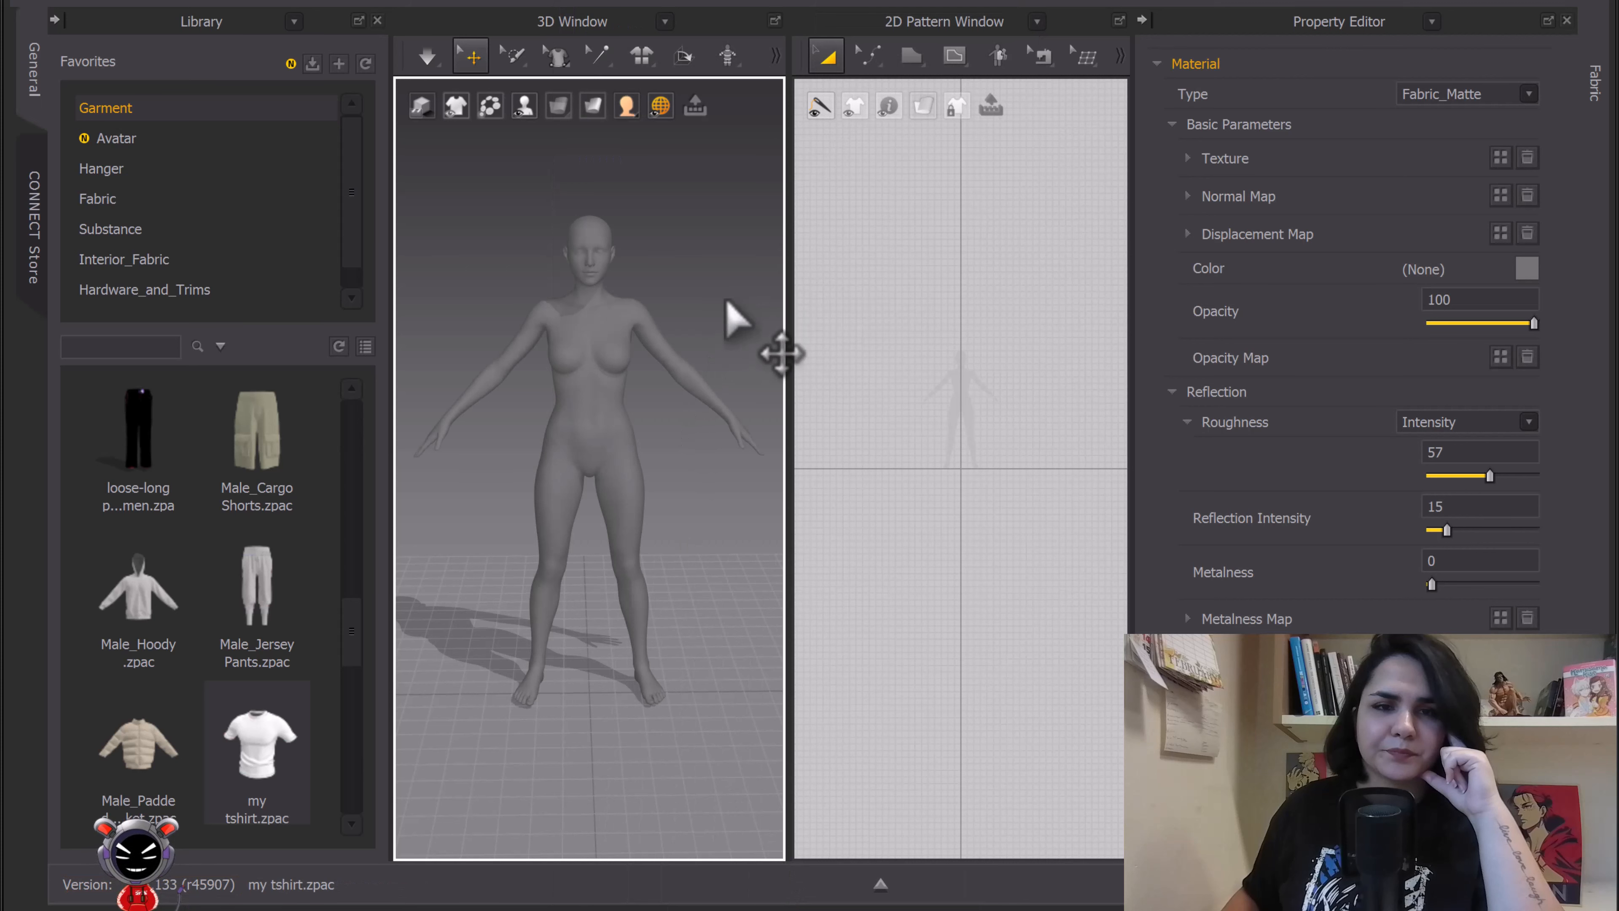
Open Create Fitting Suit for the newly imported avatar and frame the avatar's neck closely
{"action": "left_click", "coordinate": [730, 56]}
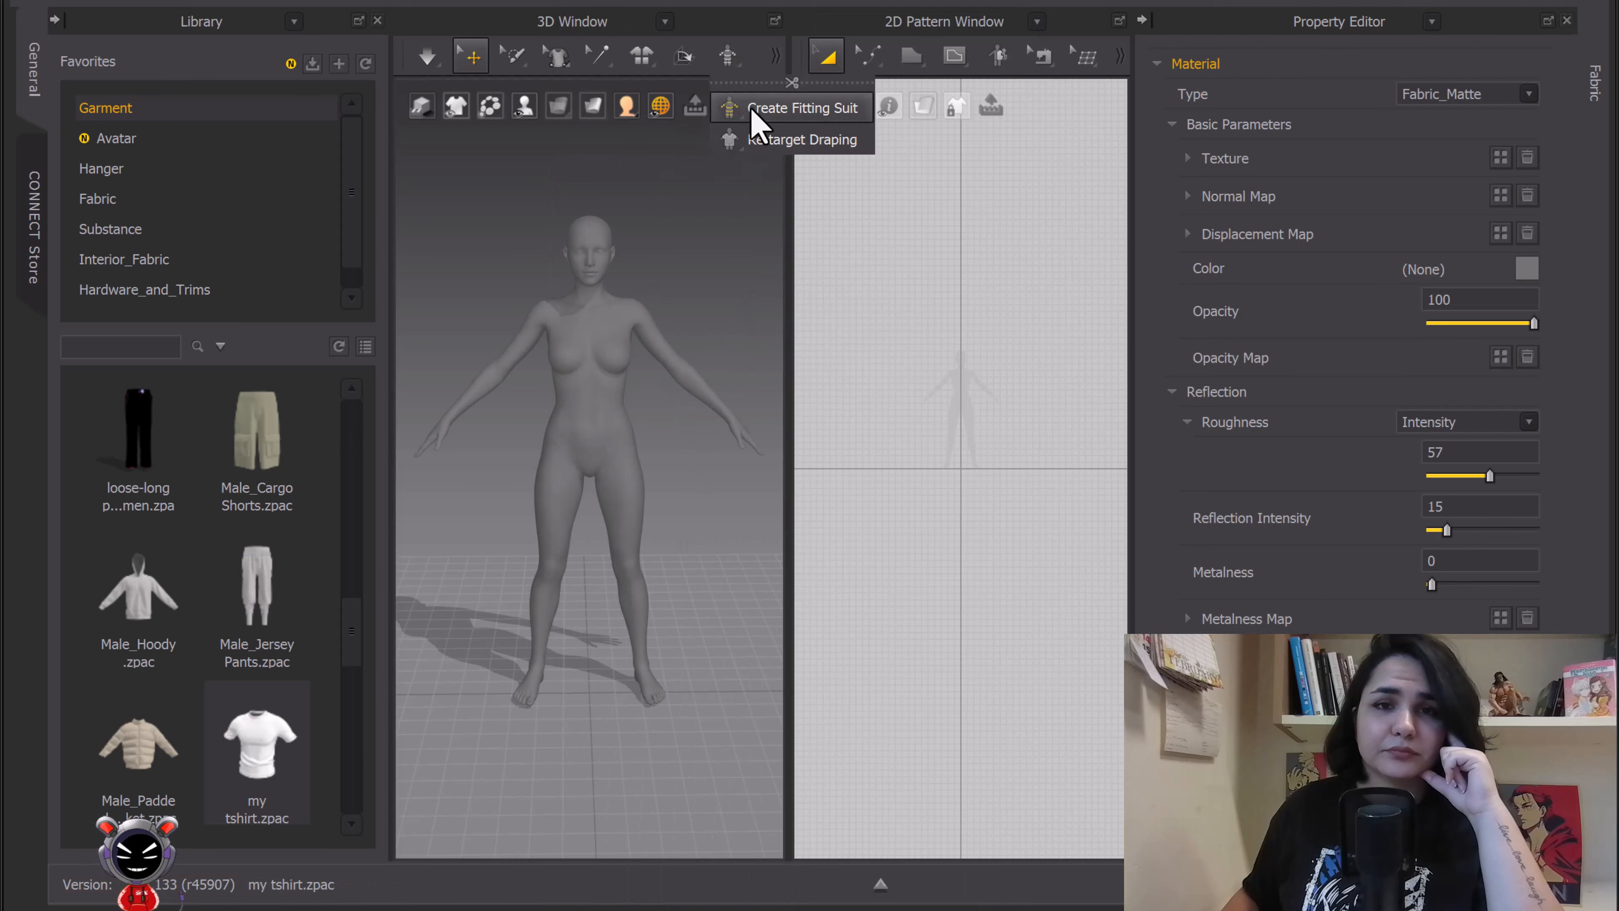
{"action": "left_click", "coordinate": [764, 113]}
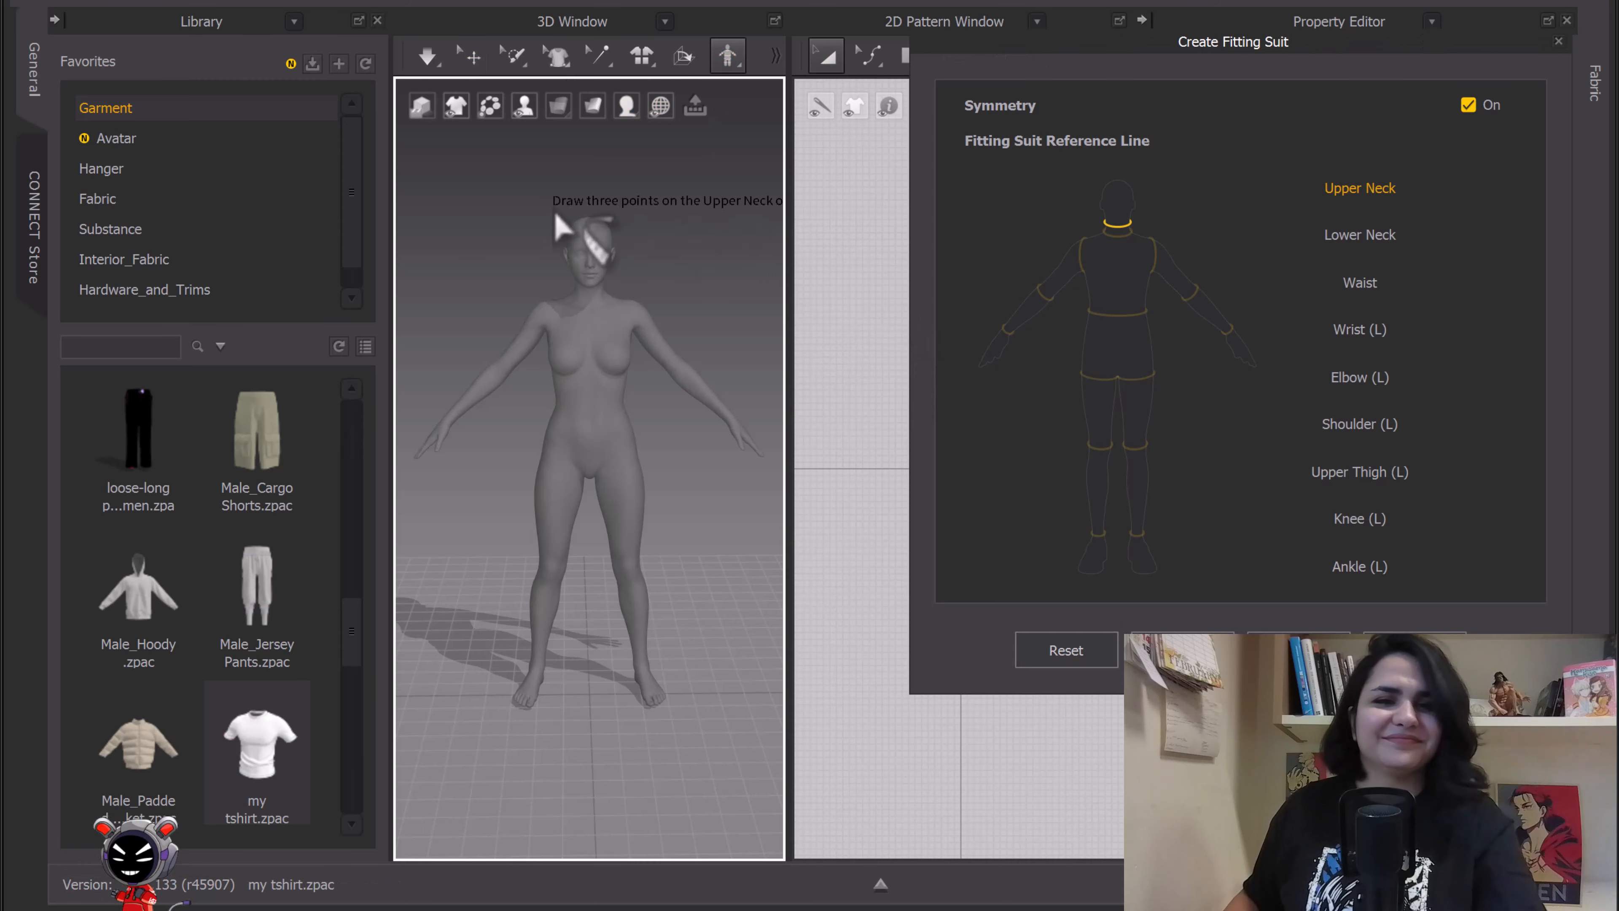
{"action": "scroll", "coordinate": [650, 281], "scroll_direction": "up", "scroll_amount": 5}
{"action": "scroll", "coordinate": [657, 281], "scroll_direction": "down", "scroll_amount": 3}
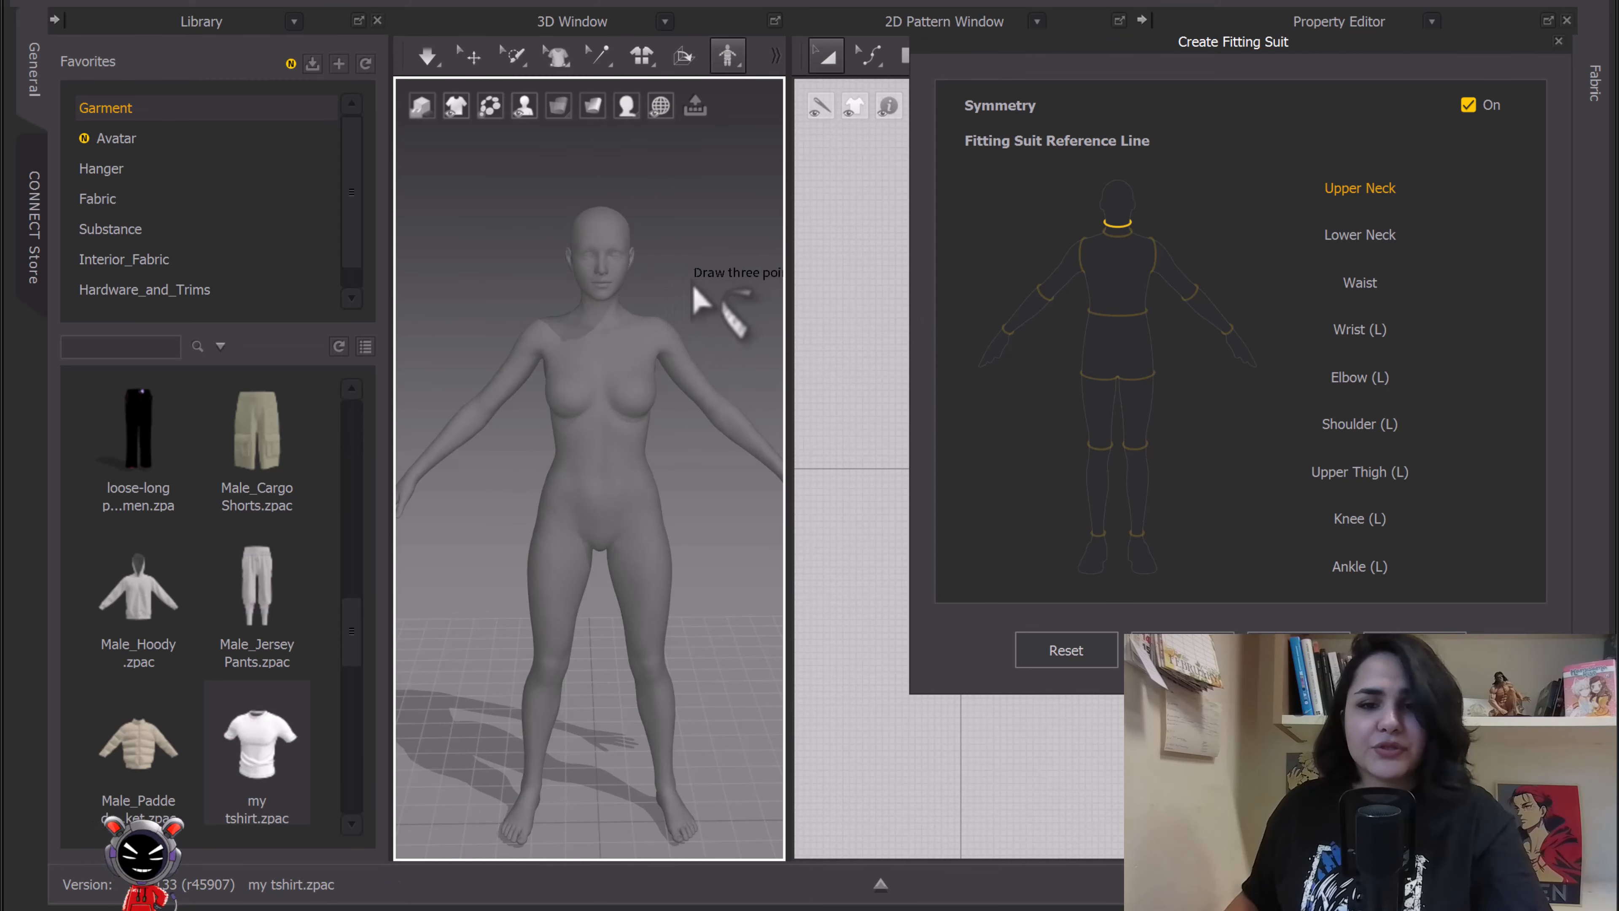
{"action": "scroll", "coordinate": [660, 318], "scroll_direction": "down", "scroll_amount": 2}
{"action": "middle_click_drag", "start_coordinate": [660, 331], "coordinate": [693, 260]}
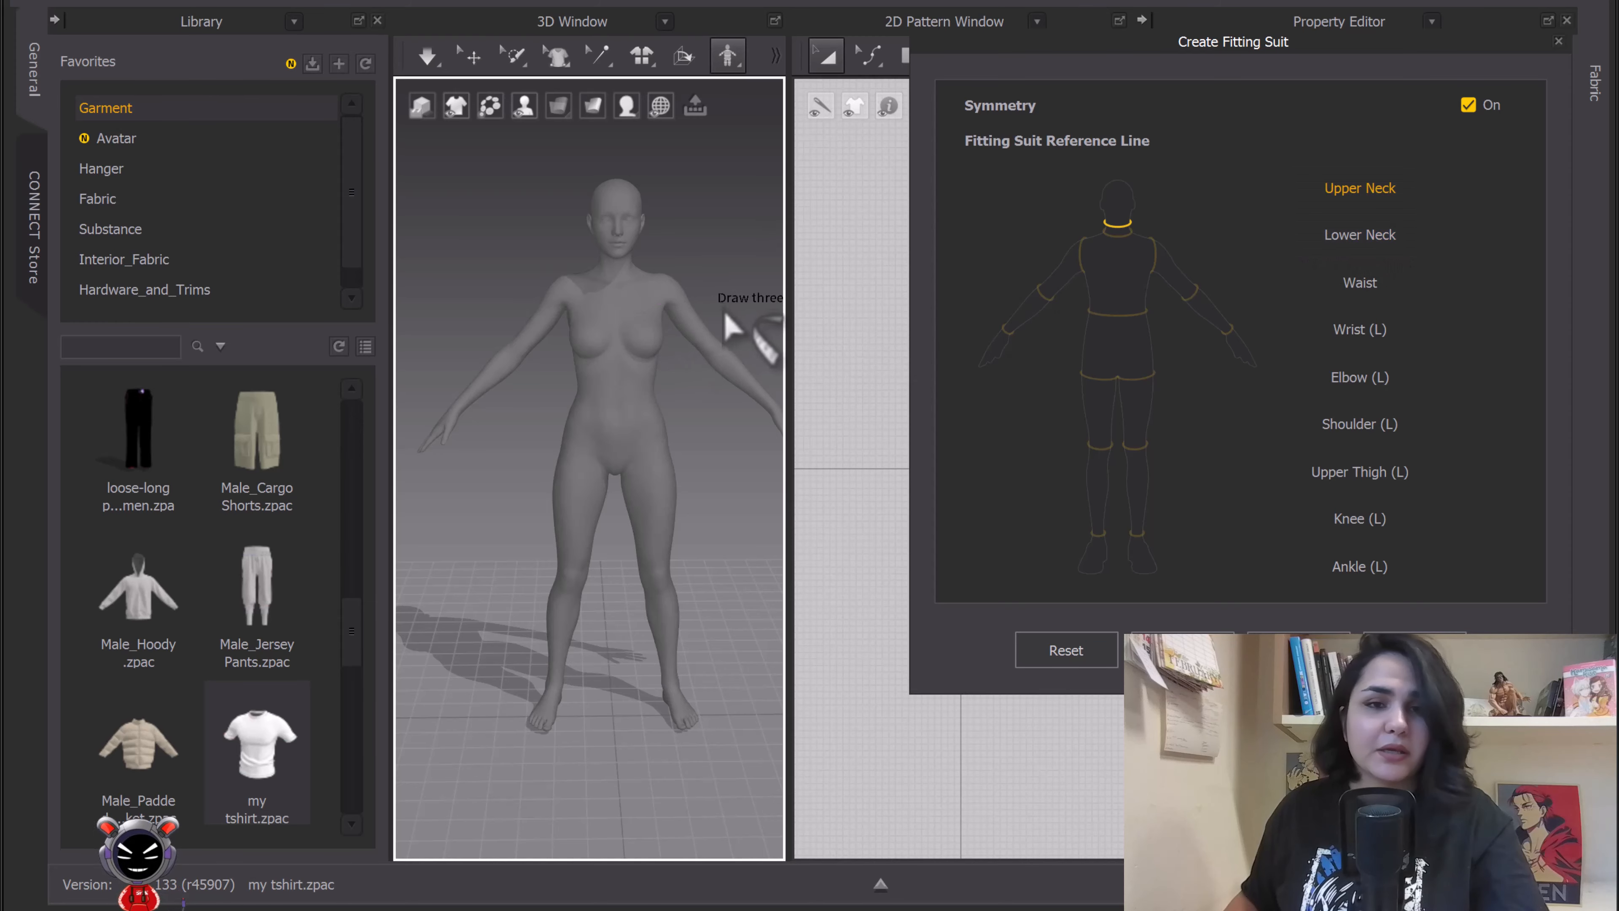
{"action": "scroll", "coordinate": [705, 245], "scroll_direction": "up", "scroll_amount": 5}
{"action": "scroll", "coordinate": [669, 421], "scroll_direction": "up", "scroll_amount": 3}
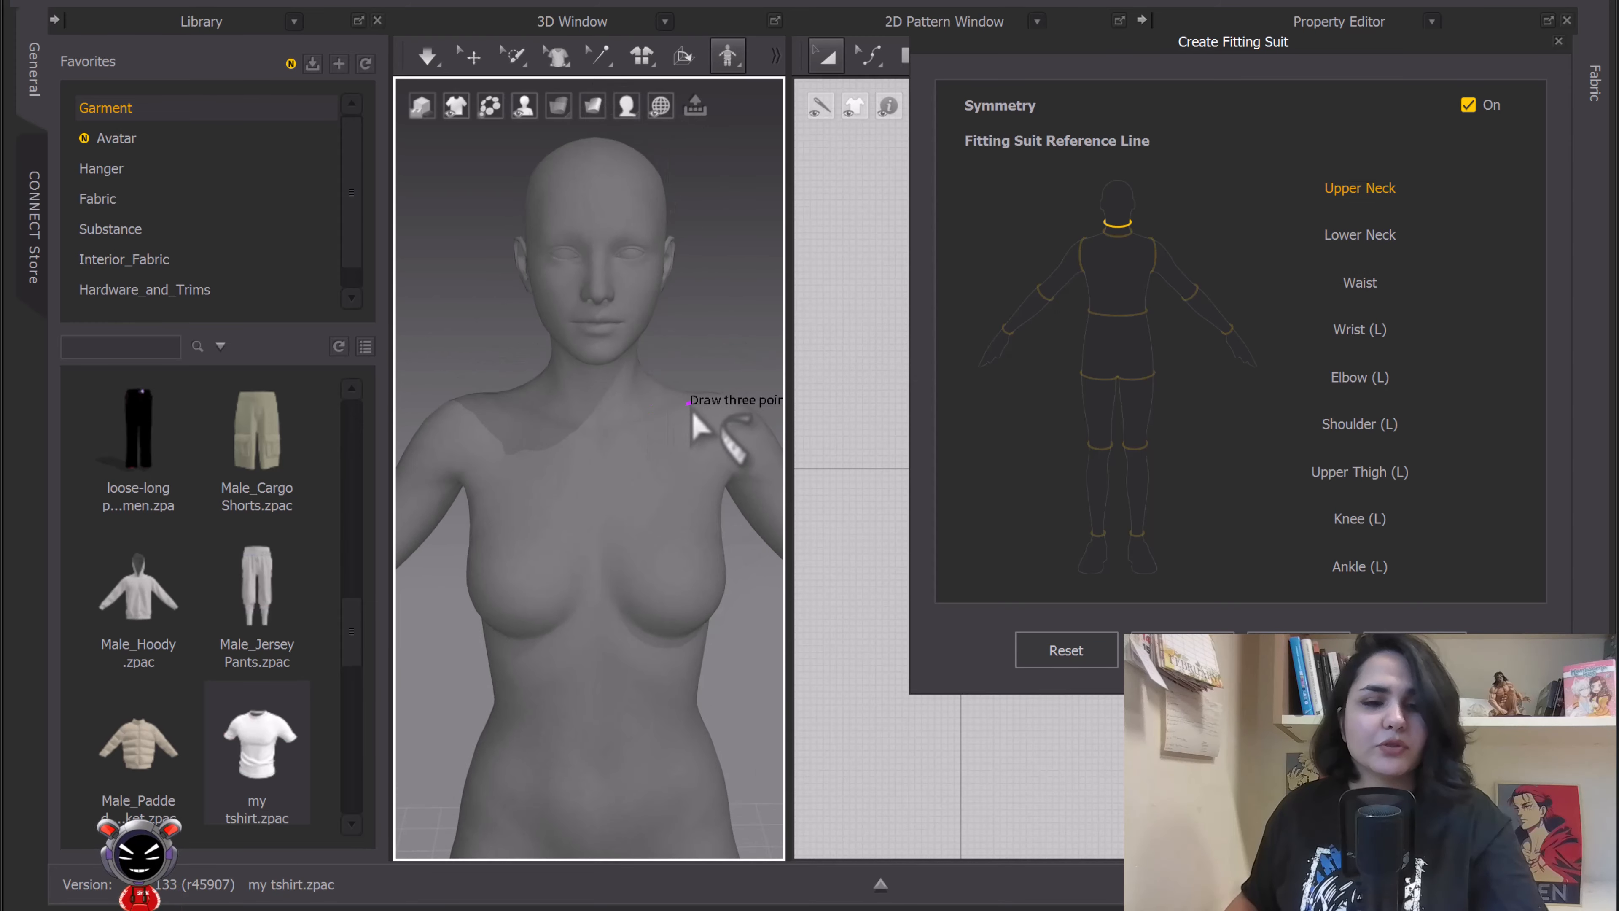
{"action": "right_click_drag", "start_coordinate": [697, 423], "coordinate": [612, 357]}
{"action": "scroll", "coordinate": [613, 383], "scroll_direction": "up", "scroll_amount": 4}
{"action": "right_click_drag", "start_coordinate": [660, 443], "coordinate": [635, 451]}
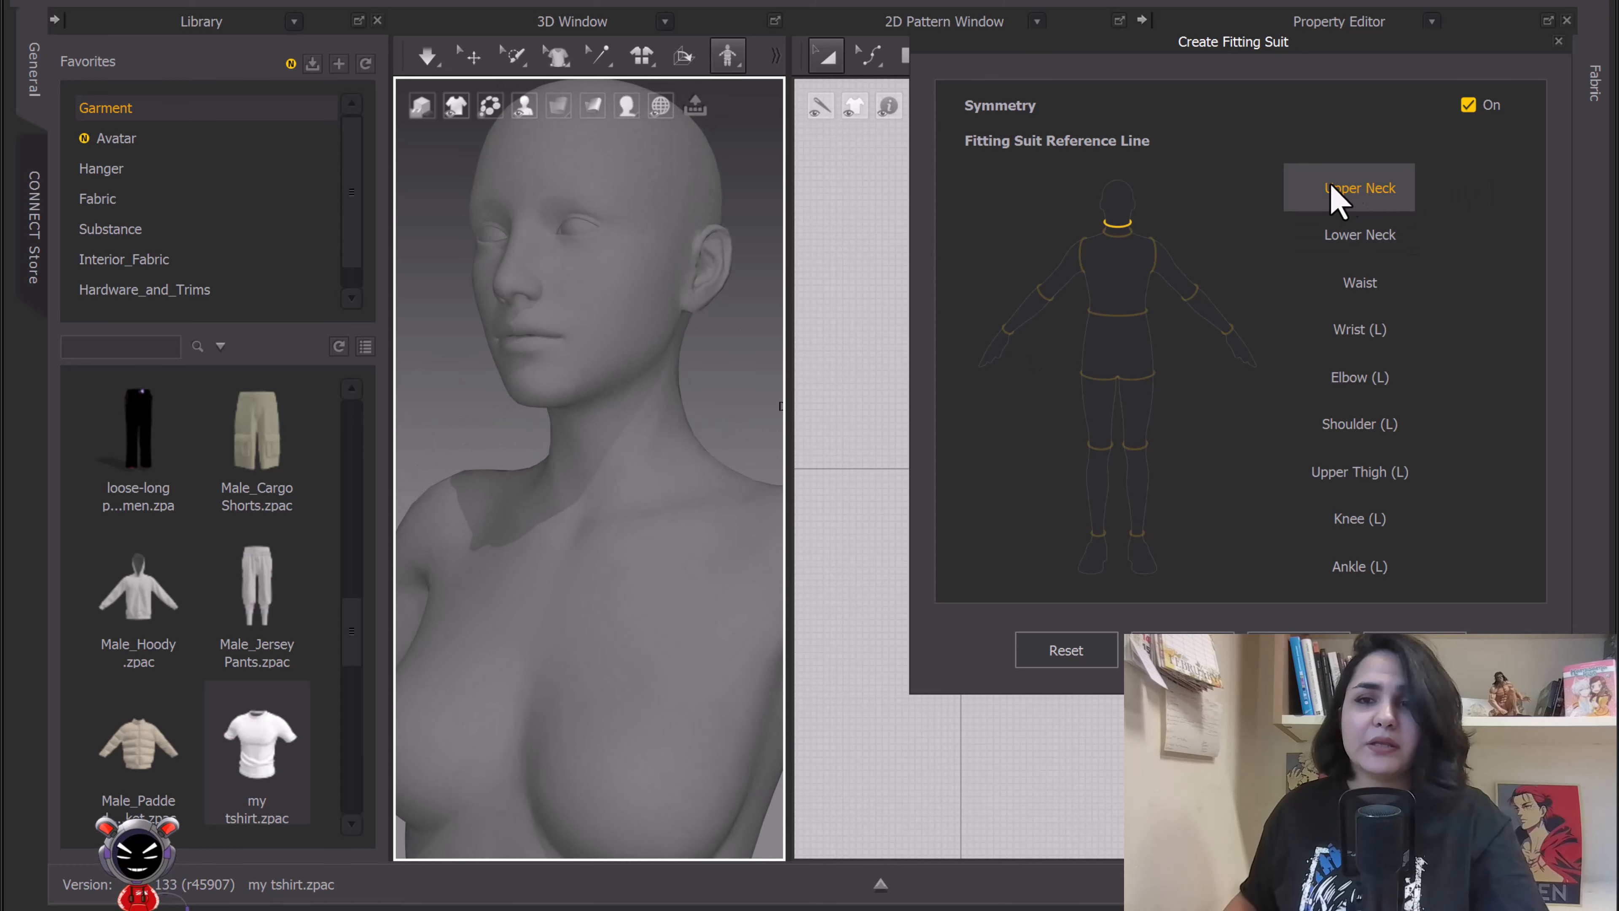
Try drawing the Upper Neck reference line from points under the chin and around the neck, and delete that line
{"action": "left_click", "coordinate": [1383, 188]}
{"action": "mouse_move", "coordinate": [597, 408]}
{"action": "right_mouse_down"}
{"action": "mouse_move", "coordinate": [621, 459]}
{"action": "mouse_move", "coordinate": [560, 411]}
{"action": "right_mouse_up"}
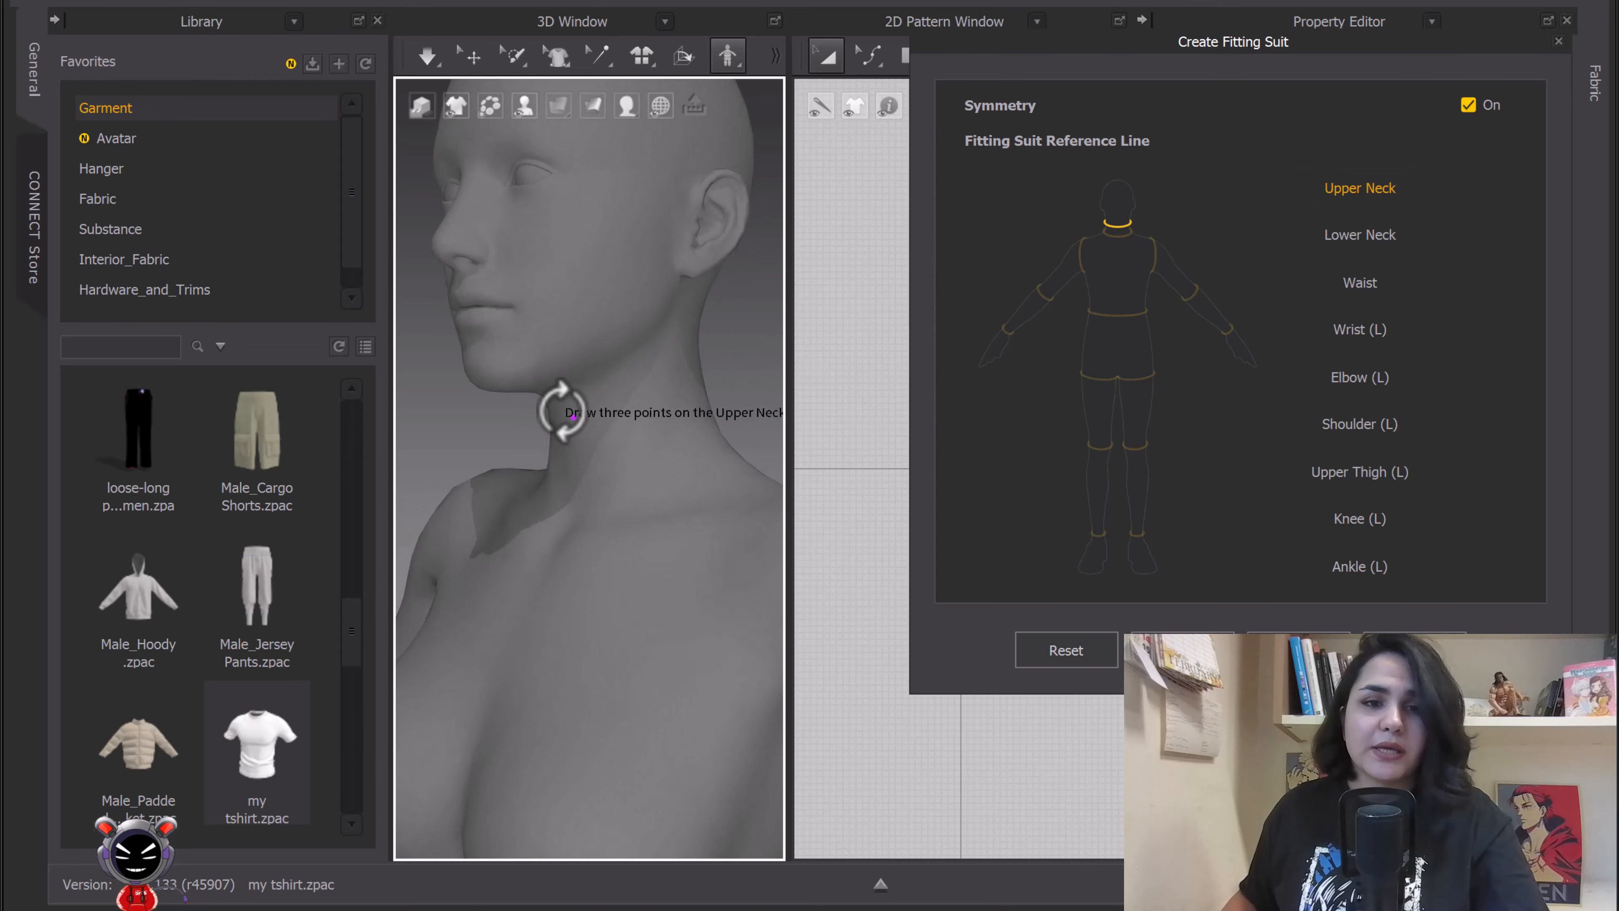
{"action": "left_click", "coordinate": [552, 403]}
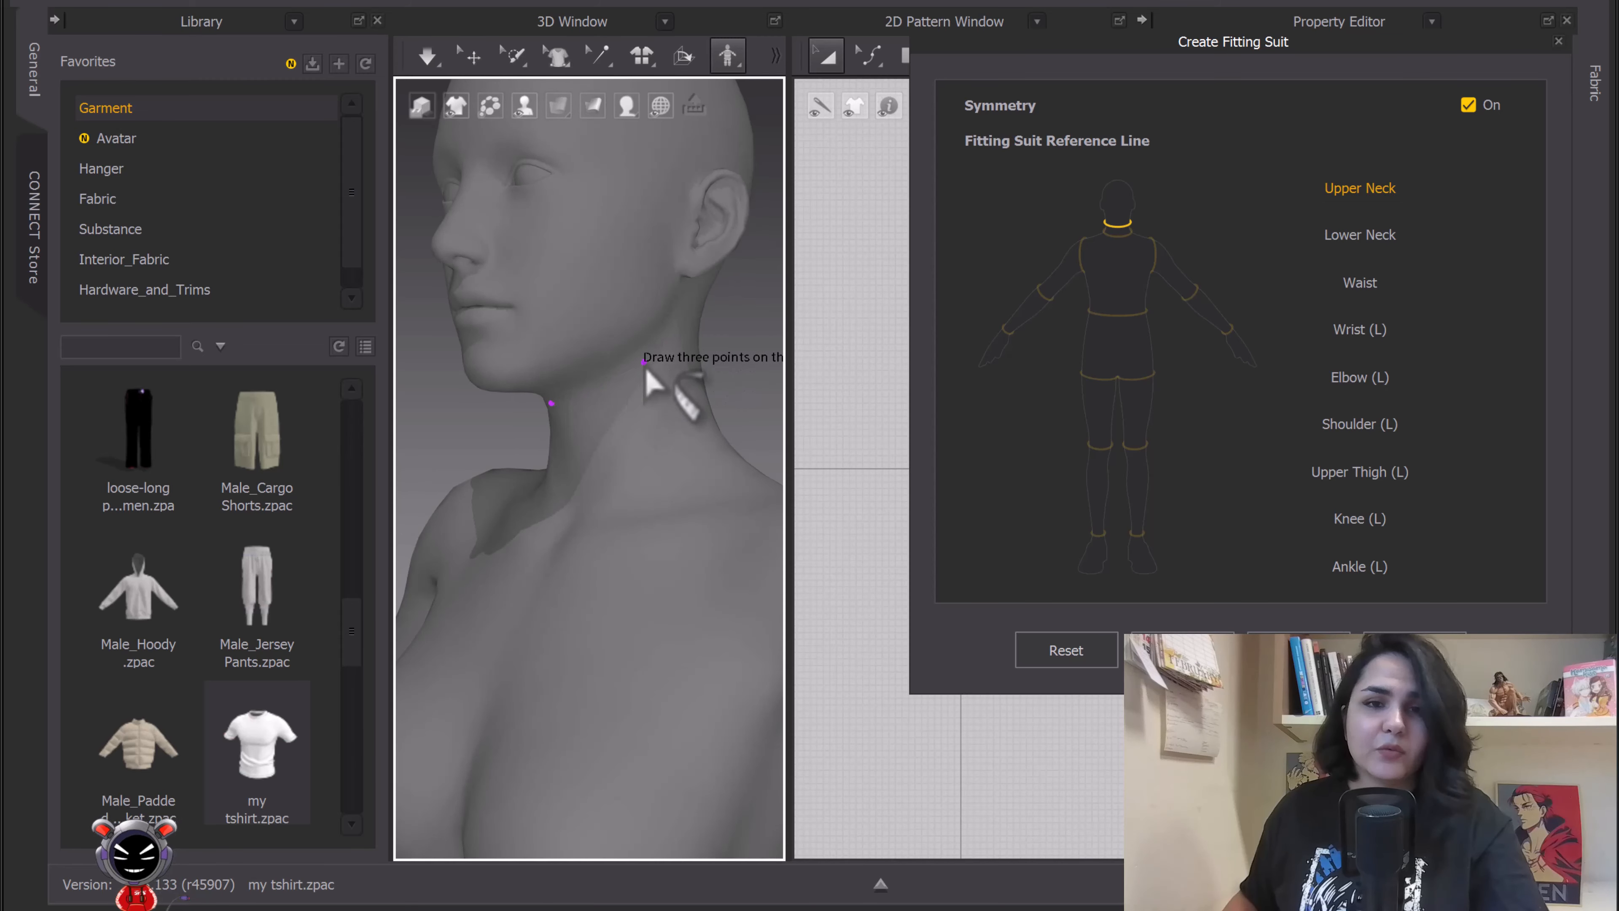
{"action": "right_click_drag", "start_coordinate": [687, 362], "coordinate": [577, 362]}
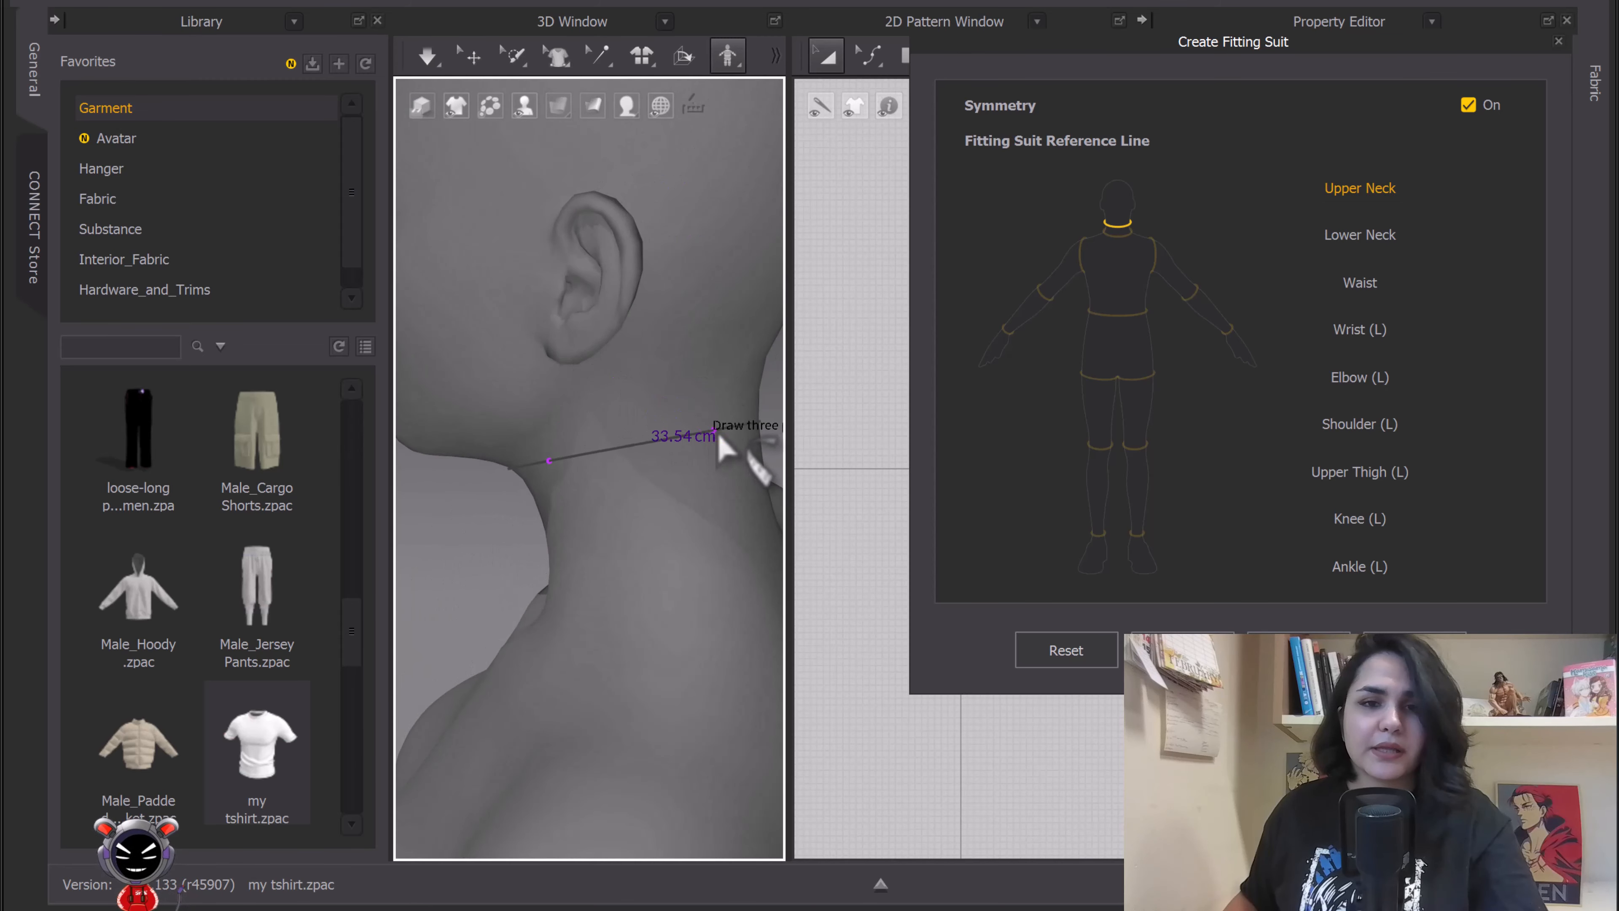
{"action": "scroll", "coordinate": [714, 437], "scroll_direction": "down", "scroll_amount": 5}
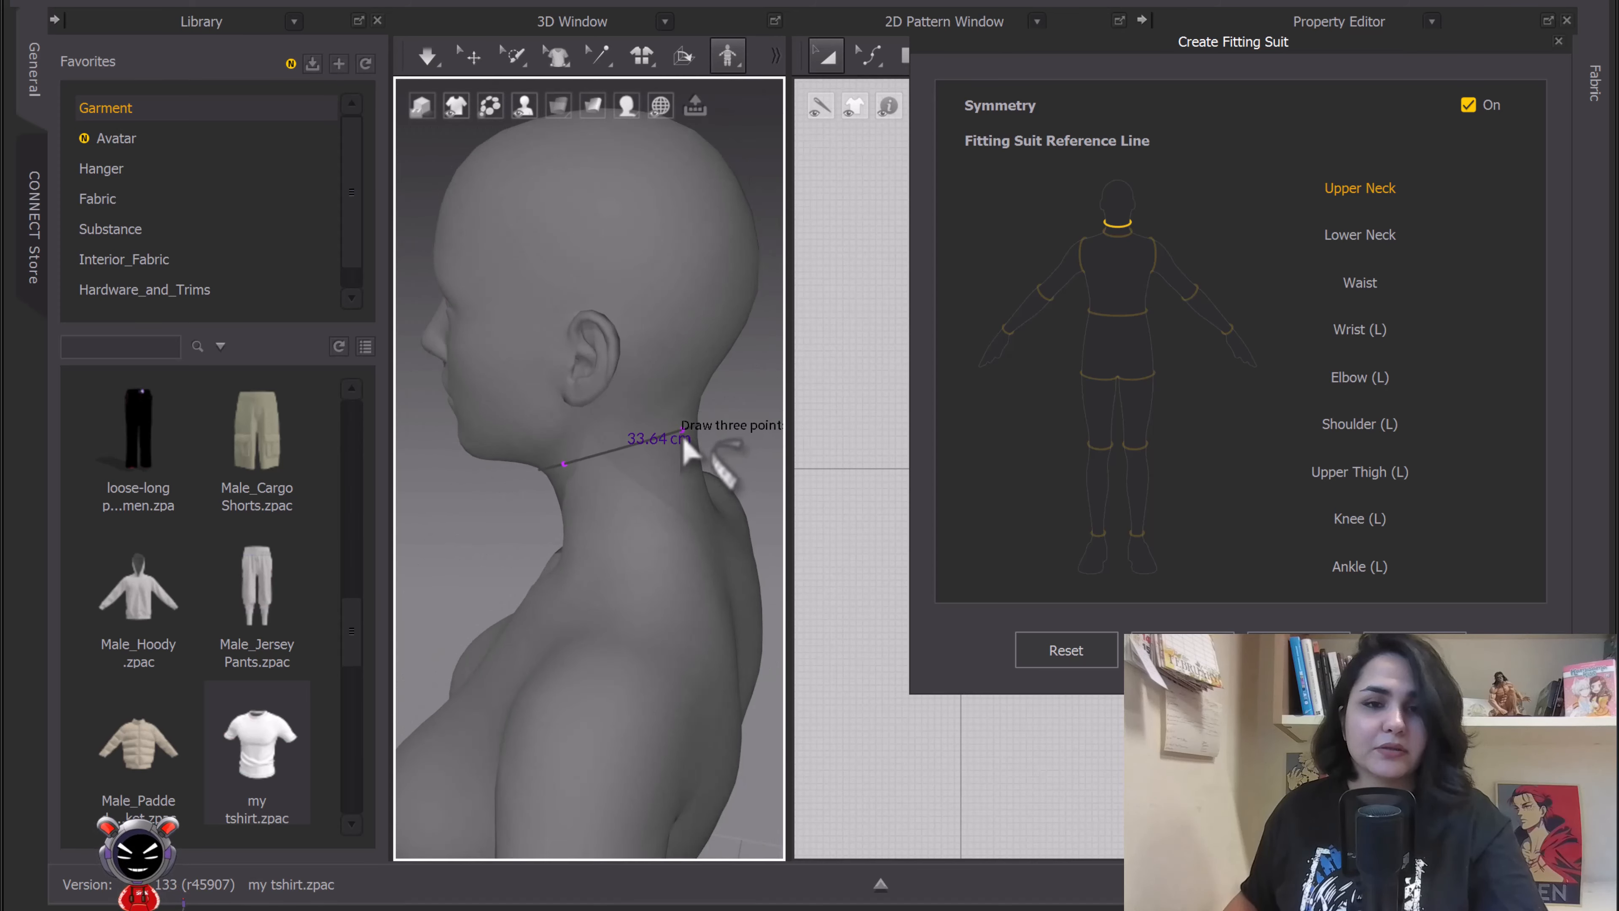
{"action": "left_click", "coordinate": [615, 542]}
{"action": "right_click_drag", "start_coordinate": [617, 540], "coordinate": [622, 426]}
{"action": "scroll", "coordinate": [690, 459], "scroll_direction": "up", "scroll_amount": 3}
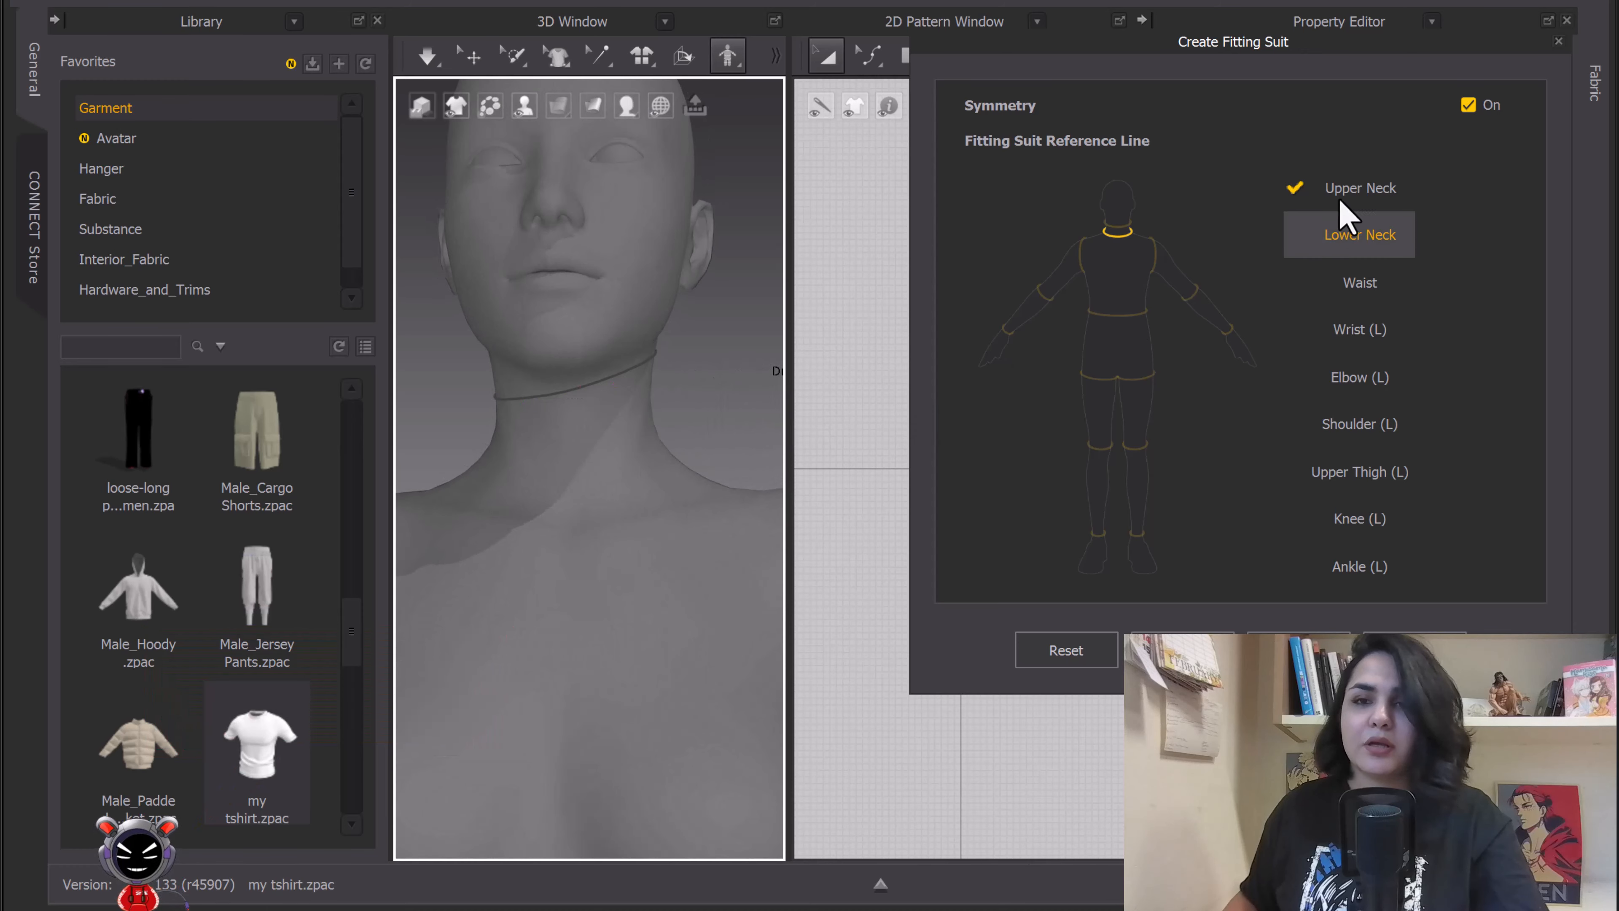
{"action": "right_click", "coordinate": [1367, 202]}
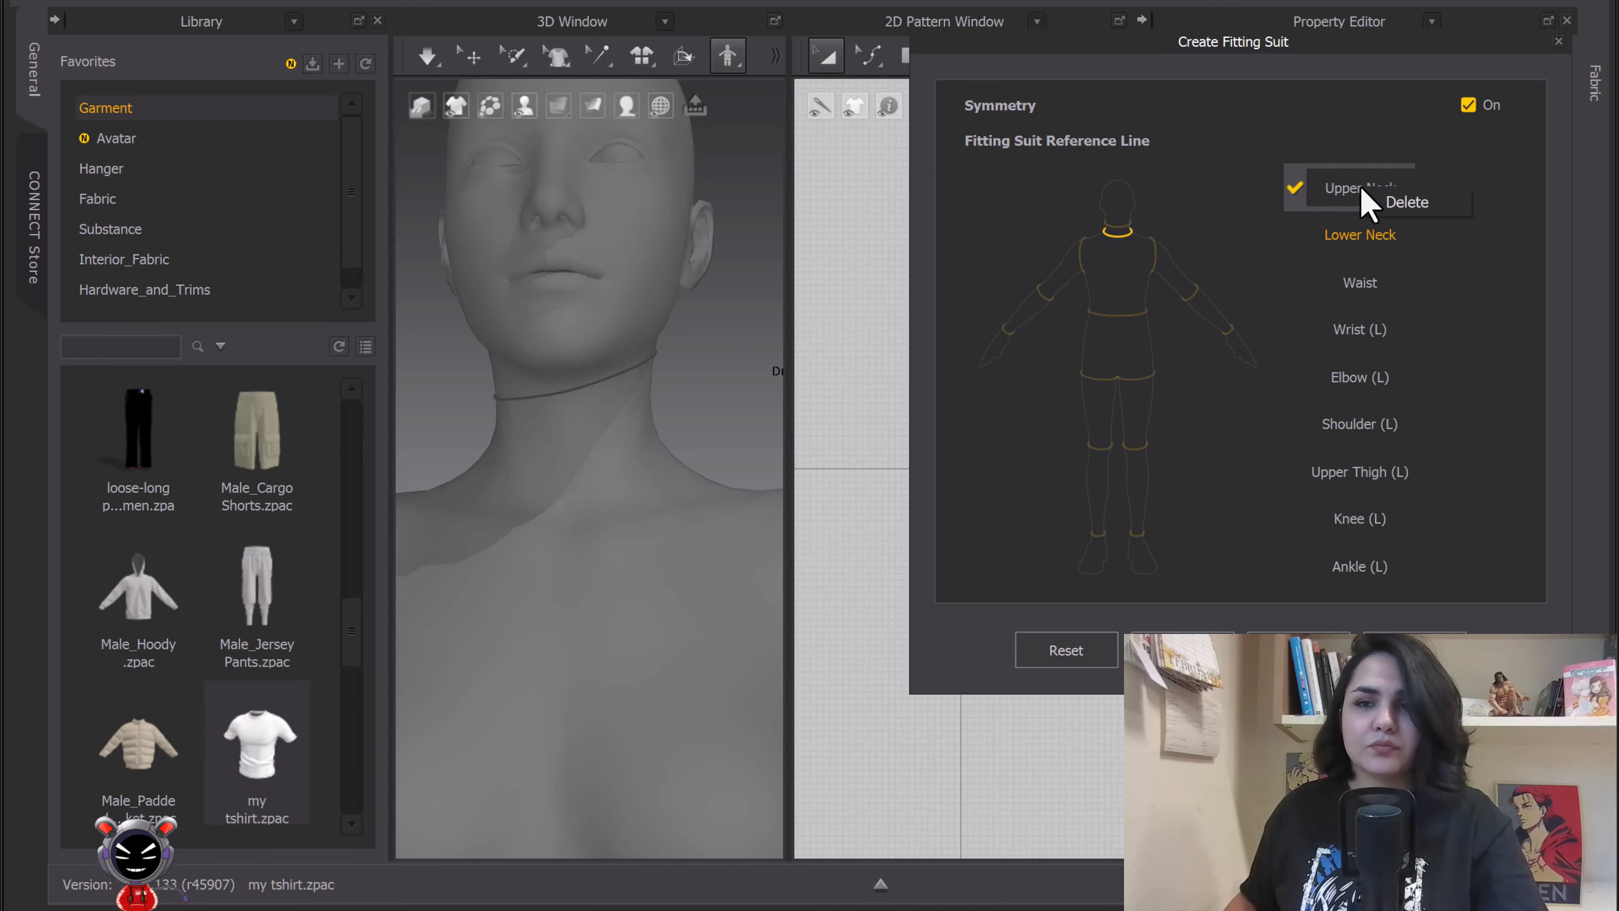
{"action": "left_click", "coordinate": [1411, 206]}
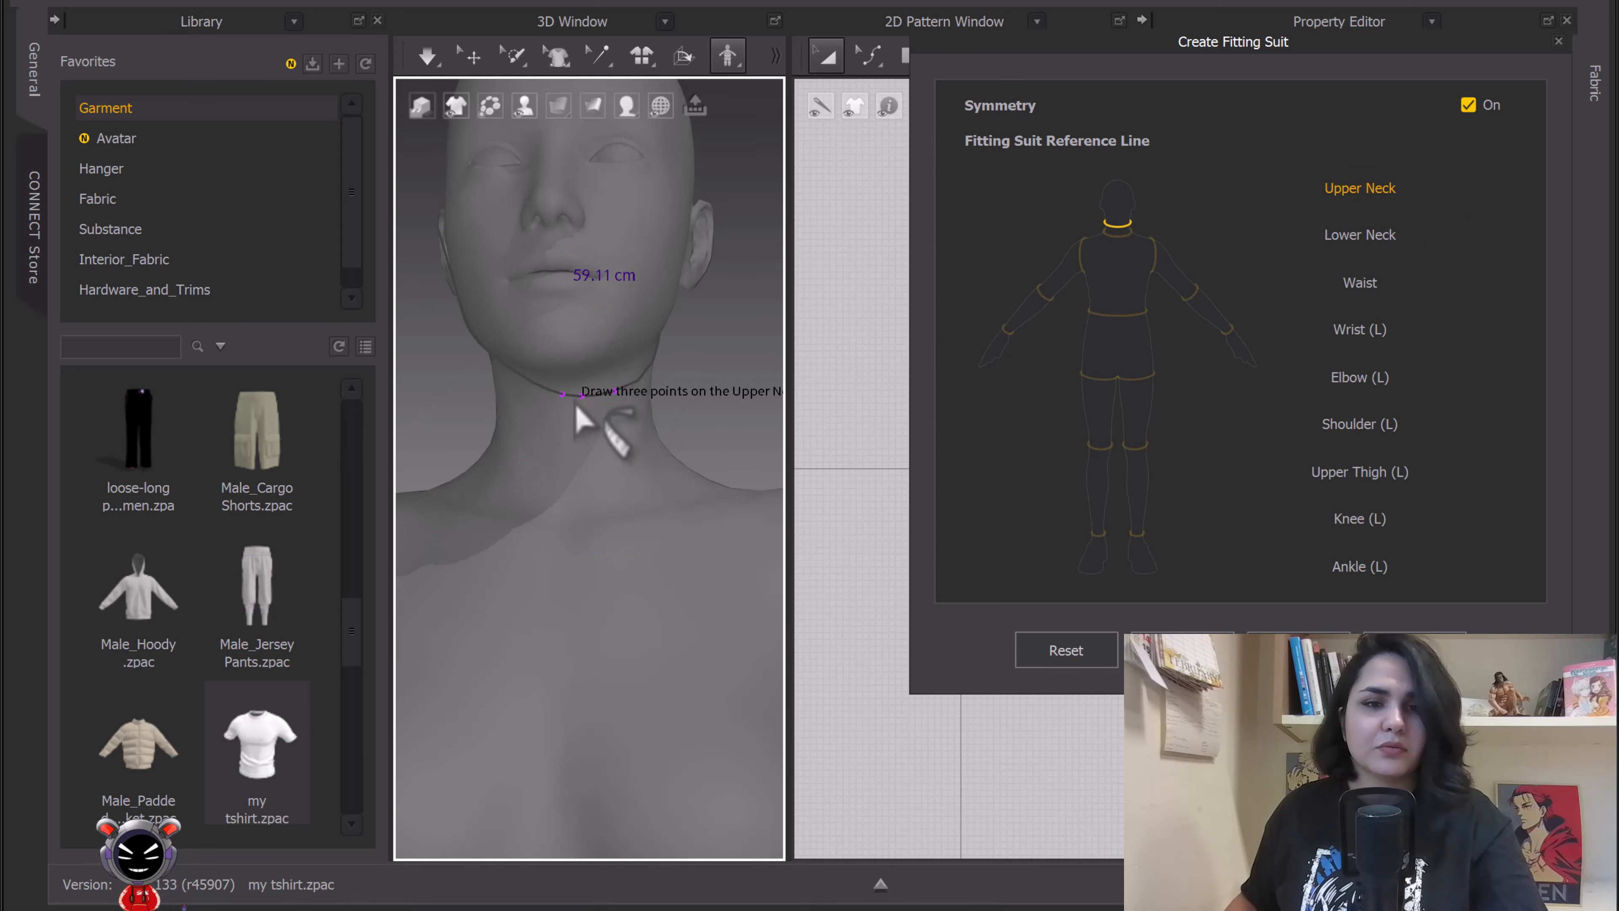
Redraw the Upper Neck reference line with three points across the front of the neck just under the chin
{"action": "left_click", "coordinate": [509, 400]}
{"action": "mouse_move", "coordinate": [578, 462]}
{"action": "right_mouse_down"}
{"action": "mouse_move", "coordinate": [733, 474]}
{"action": "mouse_move", "coordinate": [574, 466]}
{"action": "right_mouse_up"}
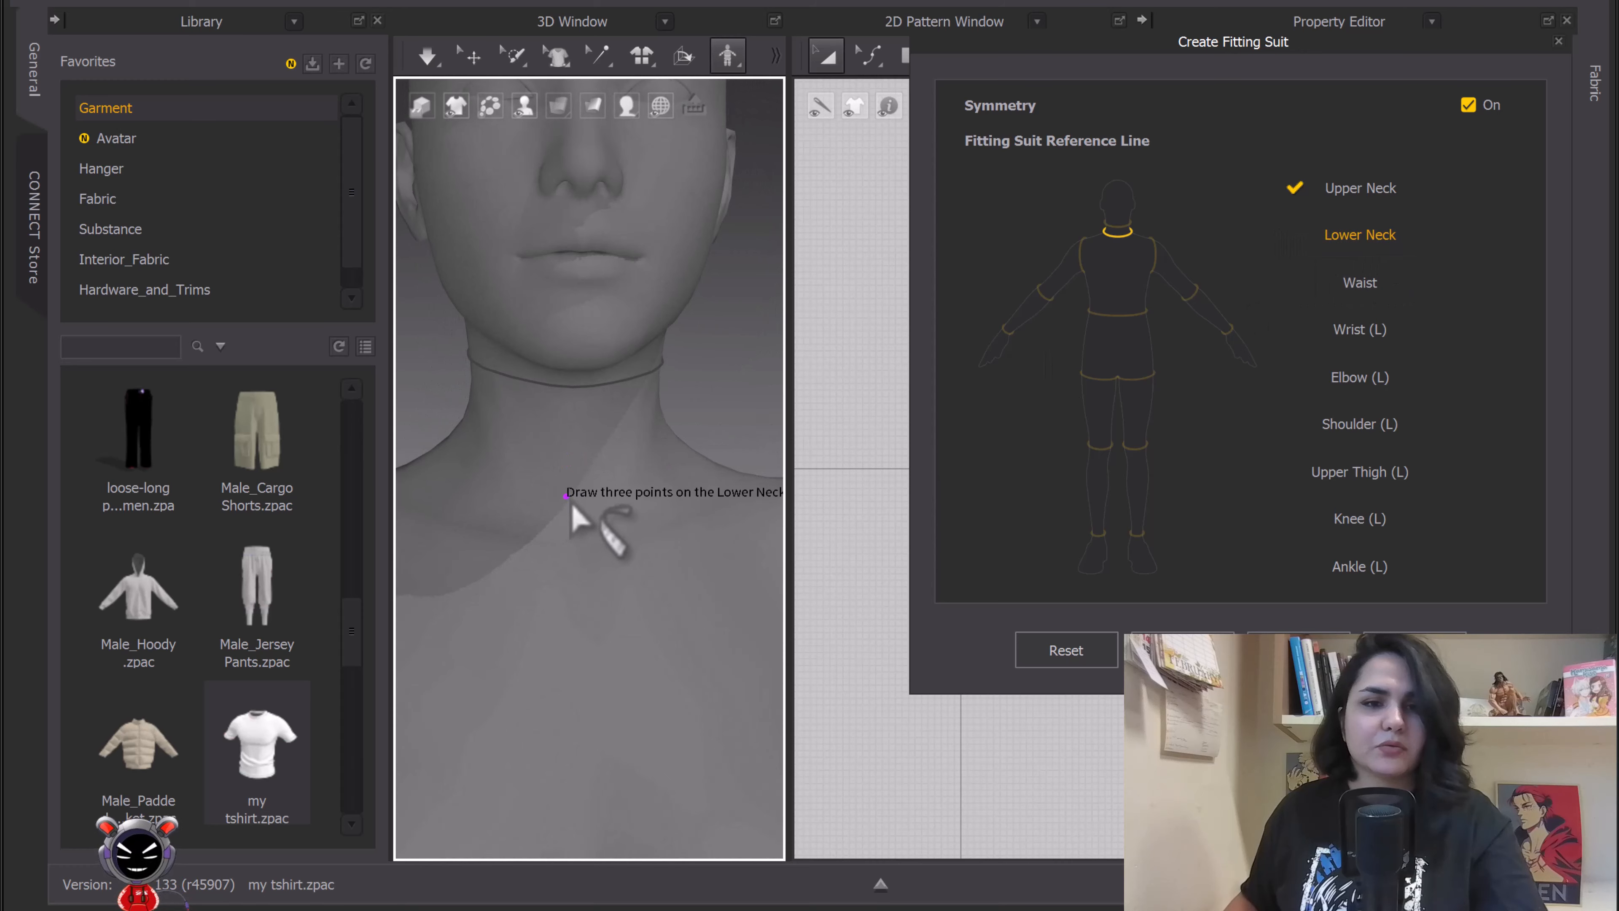
Draw the Lower Neck reference line with three points, two on the front and one at the back of the neck base
{"action": "right_click_drag", "start_coordinate": [583, 500], "coordinate": [584, 460]}
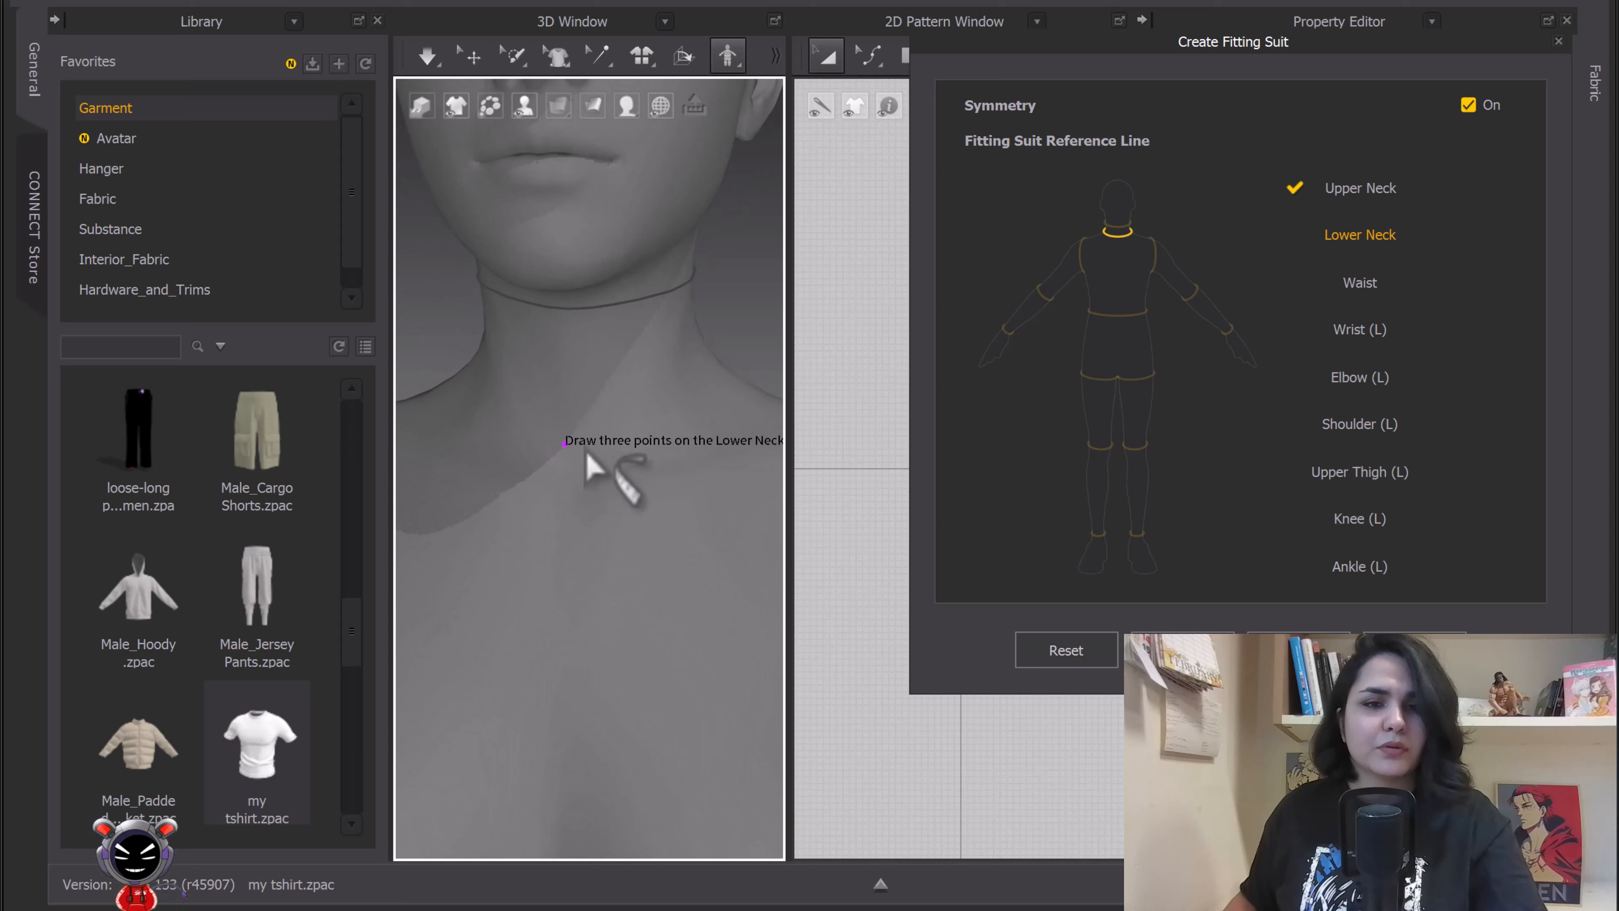
{"action": "left_click", "coordinate": [625, 427]}
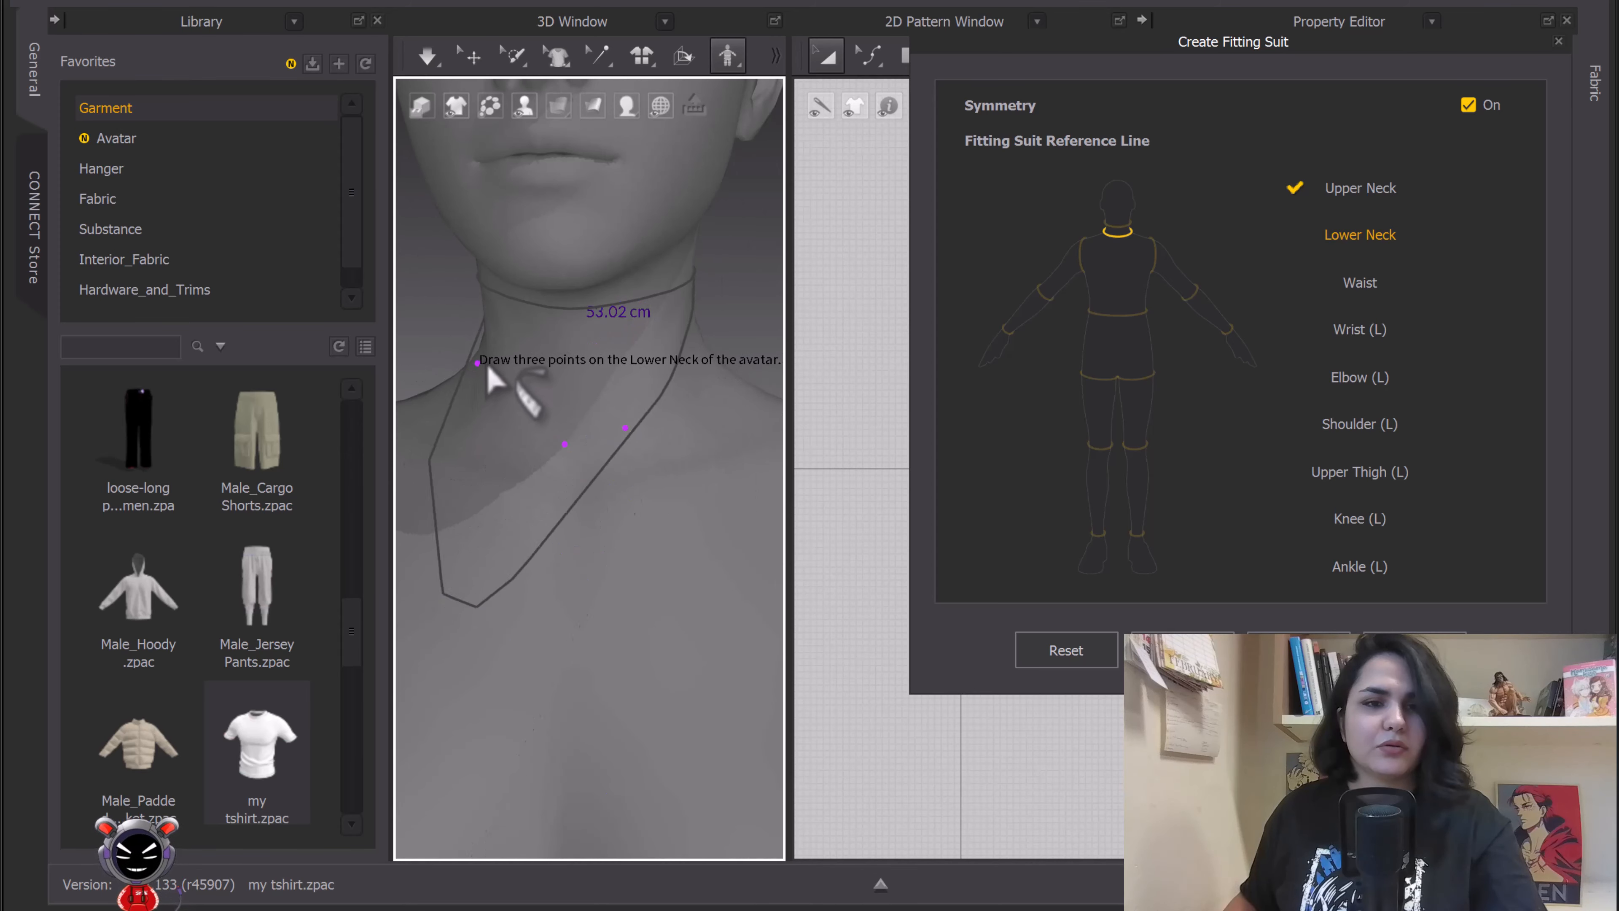
{"action": "right_click_drag", "start_coordinate": [479, 390], "coordinate": [433, 534]}
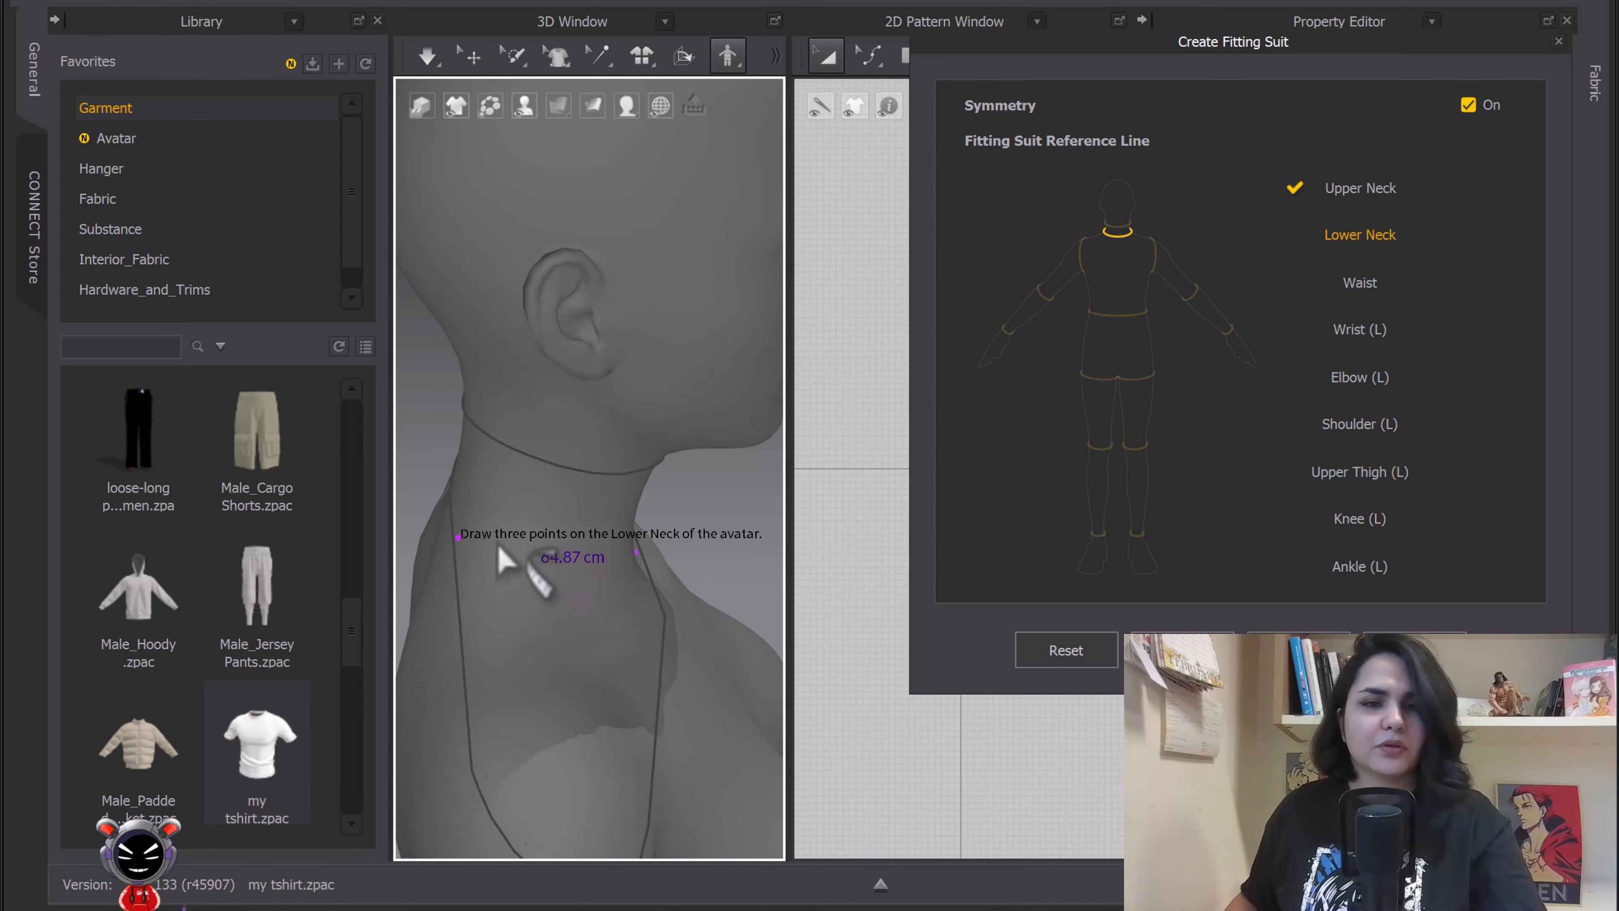
{"action": "left_click", "coordinate": [450, 540]}
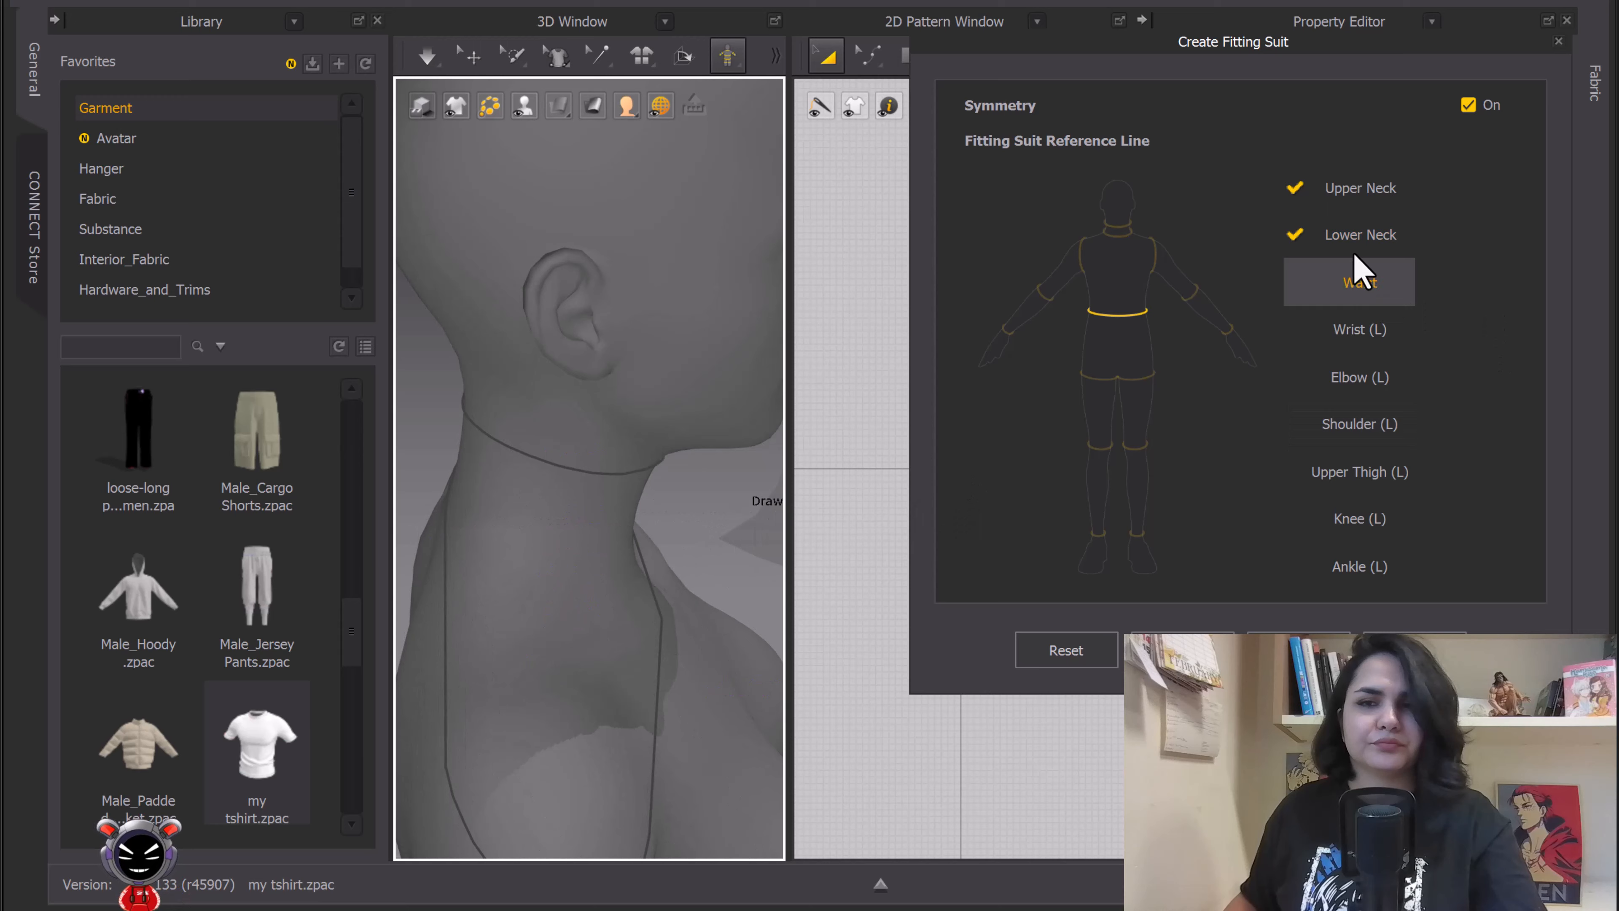
Delete the Lower Neck reference line and try redrawing it with three points, placing the last on the back of the neck
{"action": "right_click", "coordinate": [1377, 246]}
{"action": "left_click", "coordinate": [1395, 253]}
{"action": "scroll", "coordinate": [676, 536], "scroll_direction": "down", "scroll_amount": 5}
{"action": "right_click_drag", "start_coordinate": [676, 536], "coordinate": [623, 538]}
{"action": "scroll", "coordinate": [583, 475], "scroll_direction": "up", "scroll_amount": 3}
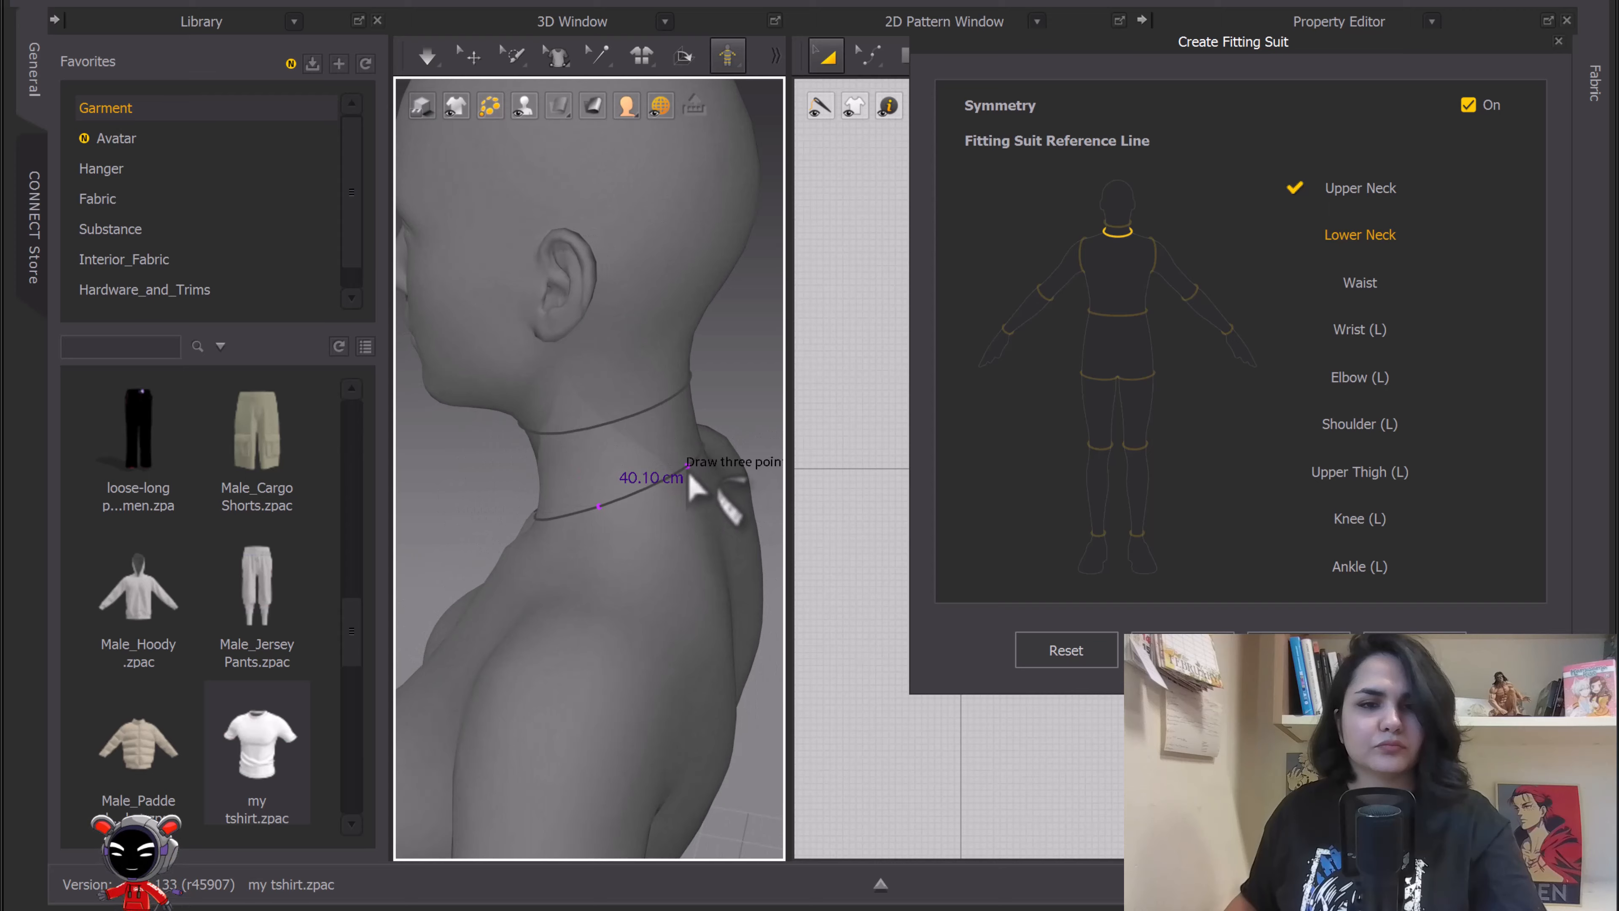
{"action": "right_click_drag", "start_coordinate": [689, 478], "coordinate": [636, 550]}
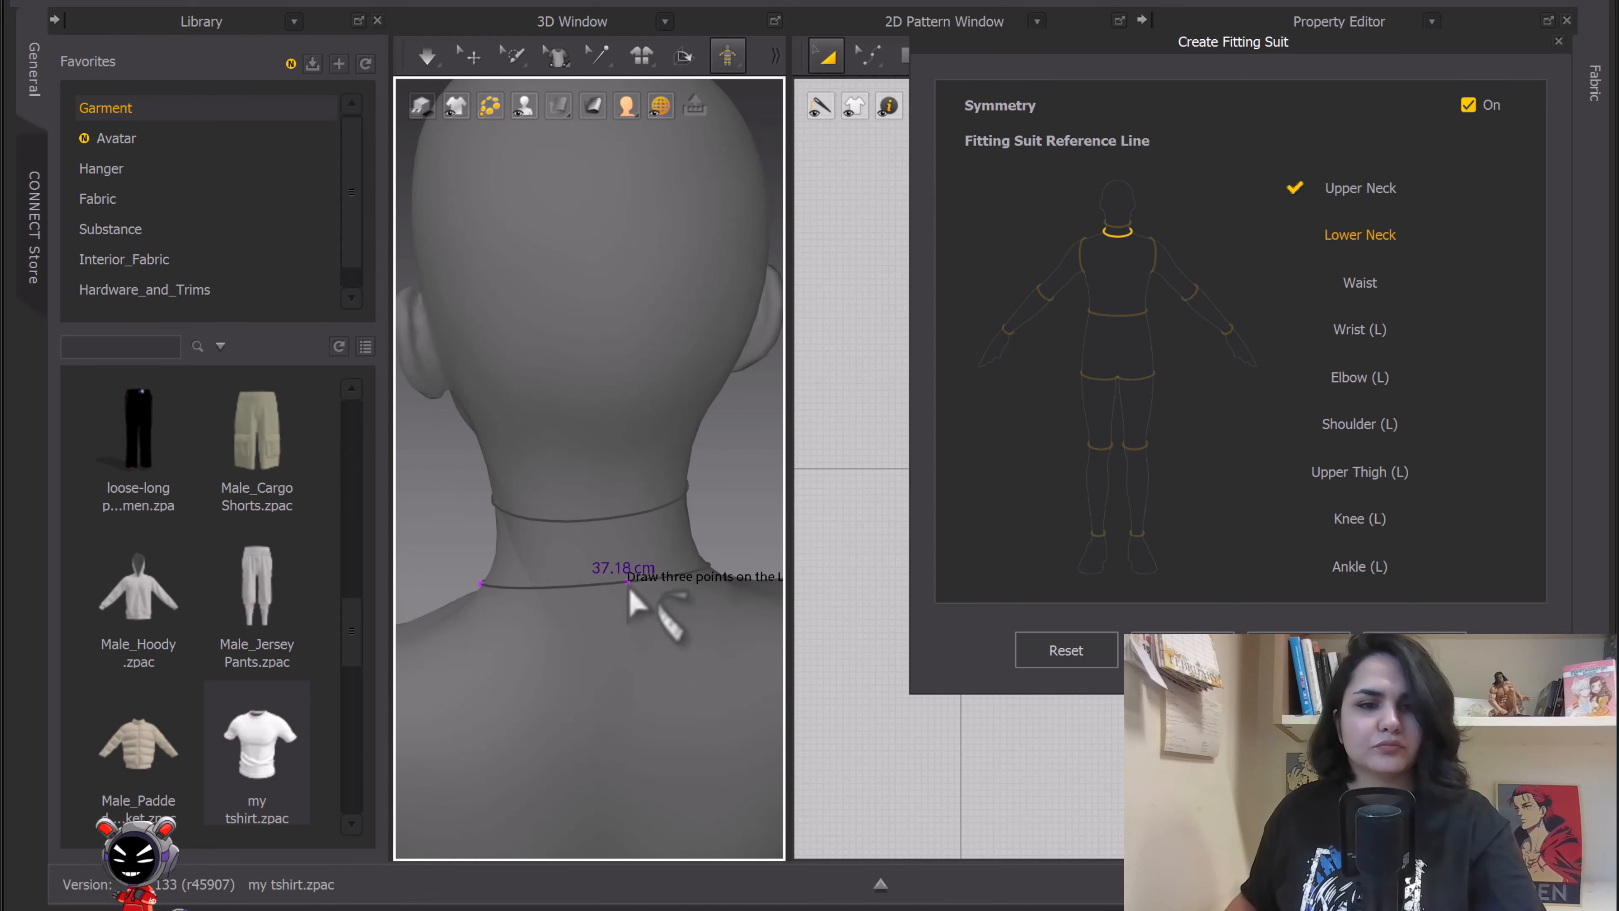
{"action": "left_click", "coordinate": [628, 584]}
Delete the Lower Neck reference line again and redraw it with three points around the neck base, the last one at the back
{"action": "scroll", "coordinate": [609, 590], "scroll_direction": "down", "scroll_amount": 6}
{"action": "right_click_drag", "start_coordinate": [609, 589], "coordinate": [773, 546]}
{"action": "scroll", "coordinate": [610, 530], "scroll_direction": "up", "scroll_amount": 4}
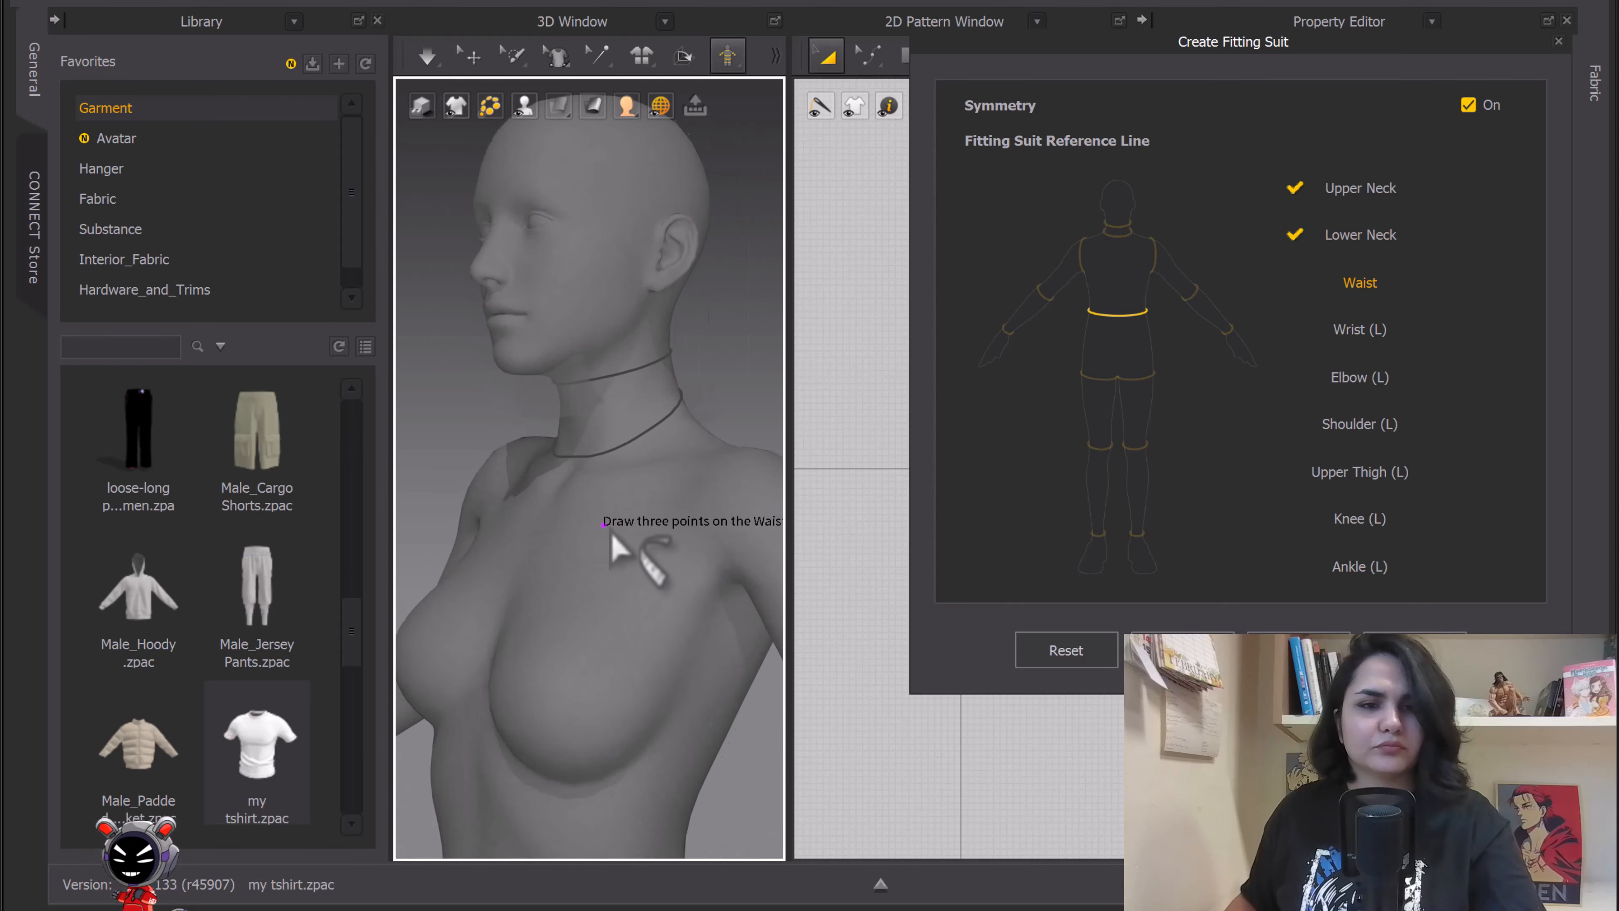
{"action": "right_click_drag", "start_coordinate": [610, 538], "coordinate": [932, 524]}
{"action": "left_click", "coordinate": [1370, 258]}
{"action": "right_click_drag", "start_coordinate": [721, 434], "coordinate": [479, 413]}
{"action": "scroll", "coordinate": [541, 433], "scroll_direction": "up", "scroll_amount": 6}
{"action": "left_click", "coordinate": [557, 432]}
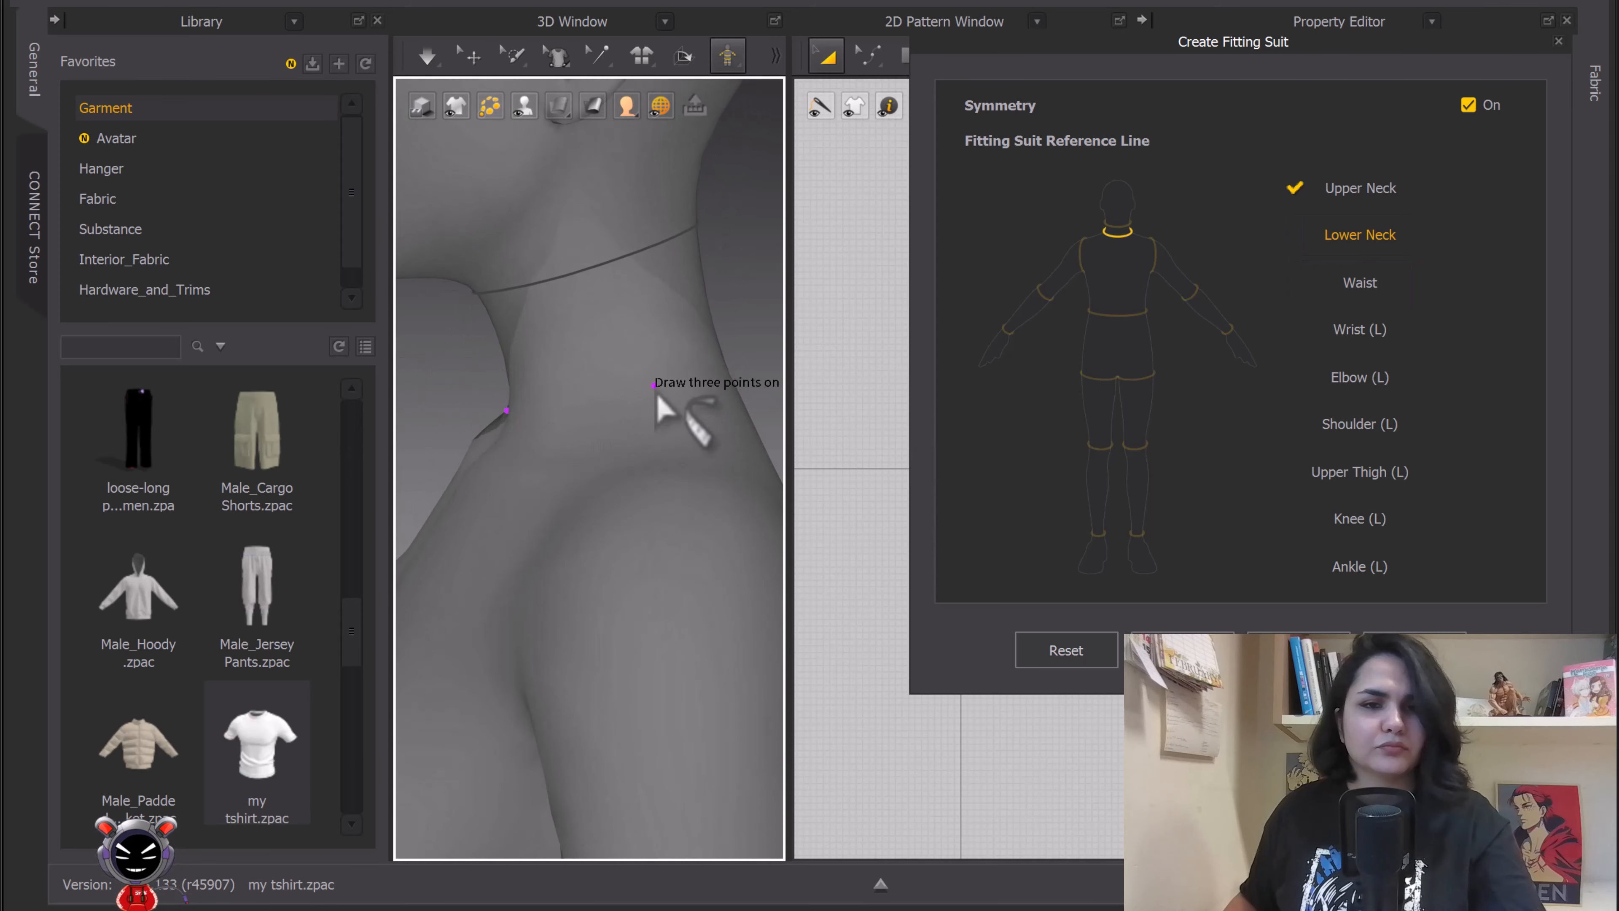
{"action": "left_click", "coordinate": [655, 386]}
{"action": "right_click_drag", "start_coordinate": [655, 388], "coordinate": [525, 379]}
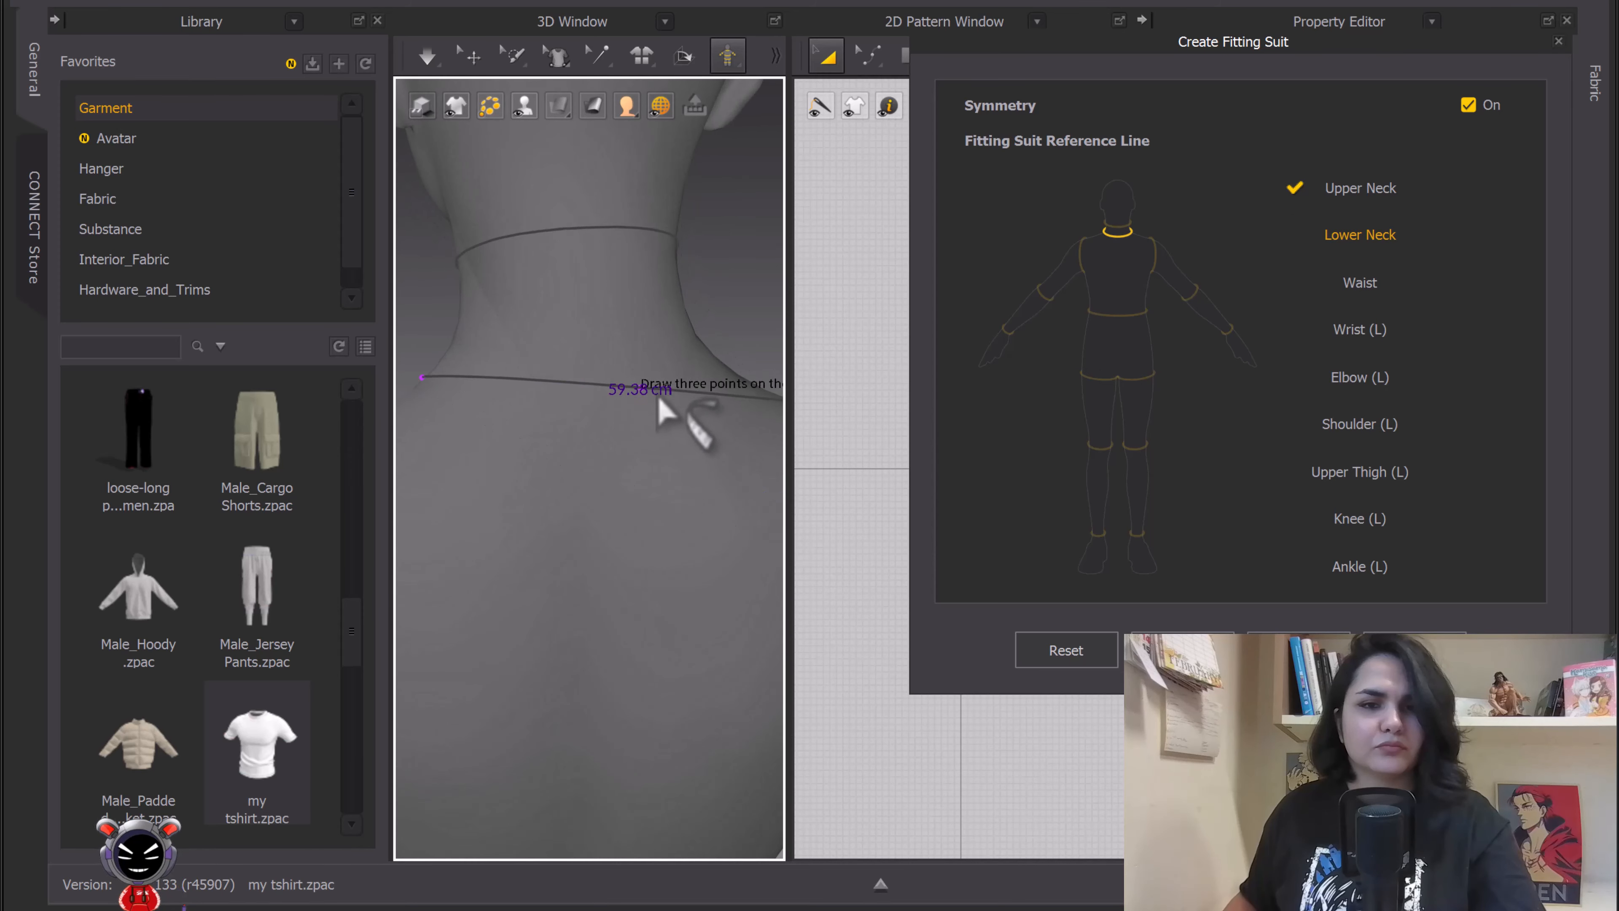
{"action": "left_click", "coordinate": [653, 365]}
Draw the Waist reference line with three points around the narrowest part of the torso, the last one on the back
{"action": "scroll", "coordinate": [599, 408], "scroll_direction": "down", "scroll_amount": 5}
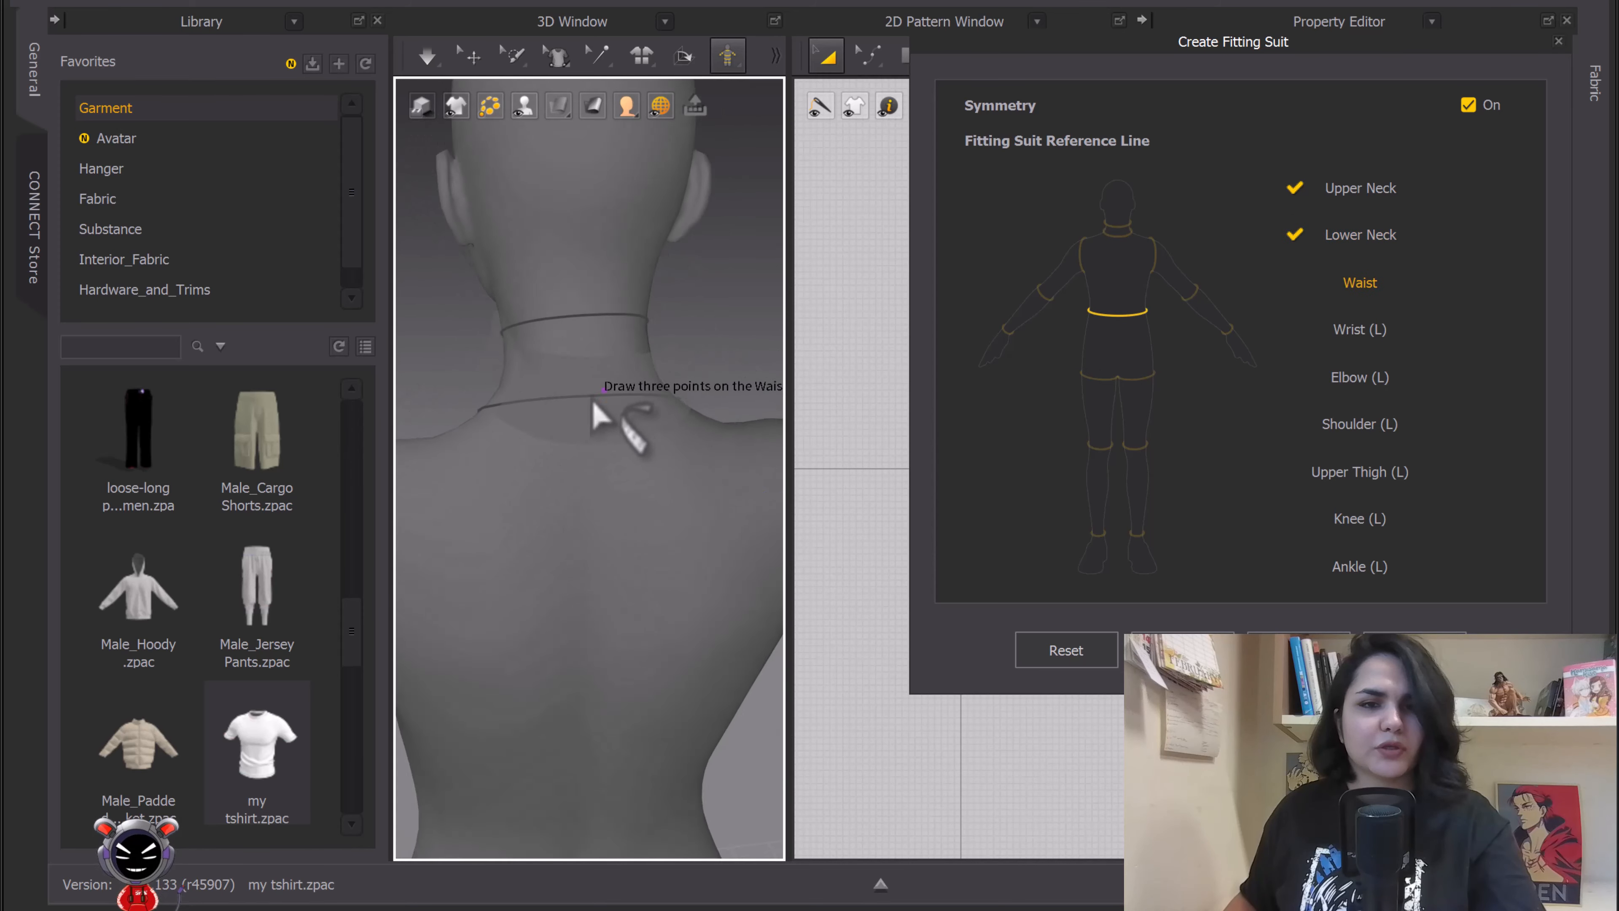
{"action": "right_click_drag", "start_coordinate": [599, 408], "coordinate": [742, 384]}
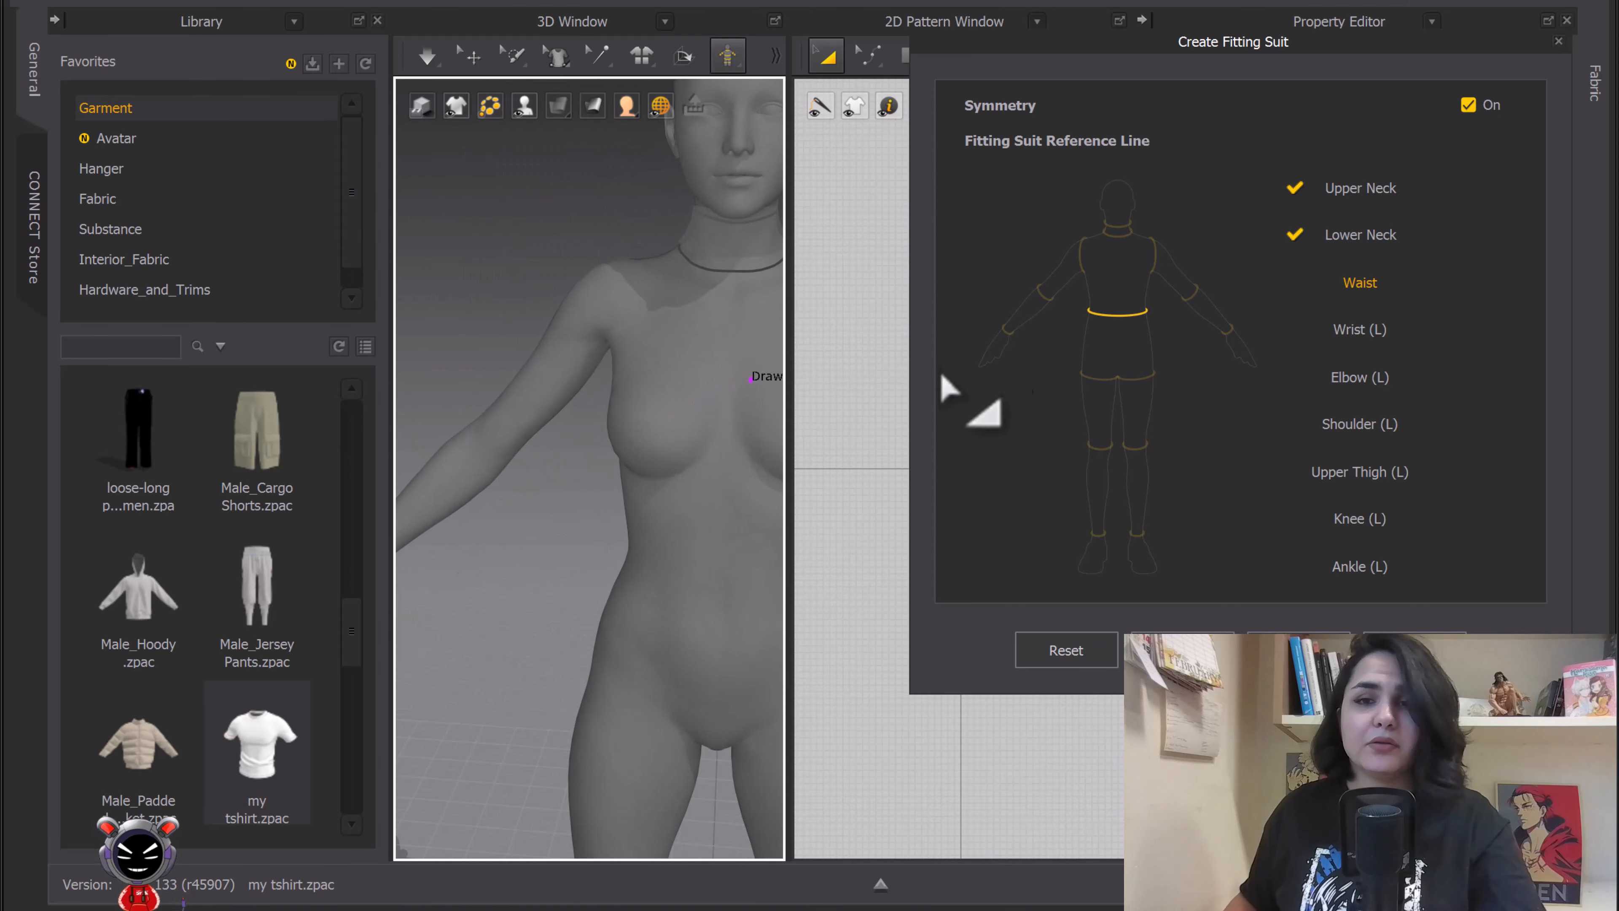
{"action": "middle_click_drag", "start_coordinate": [631, 443], "coordinate": [554, 305]}
{"action": "scroll", "coordinate": [676, 390], "scroll_direction": "up", "scroll_amount": 3}
{"action": "scroll", "coordinate": [560, 303], "scroll_direction": "down", "scroll_amount": 3}
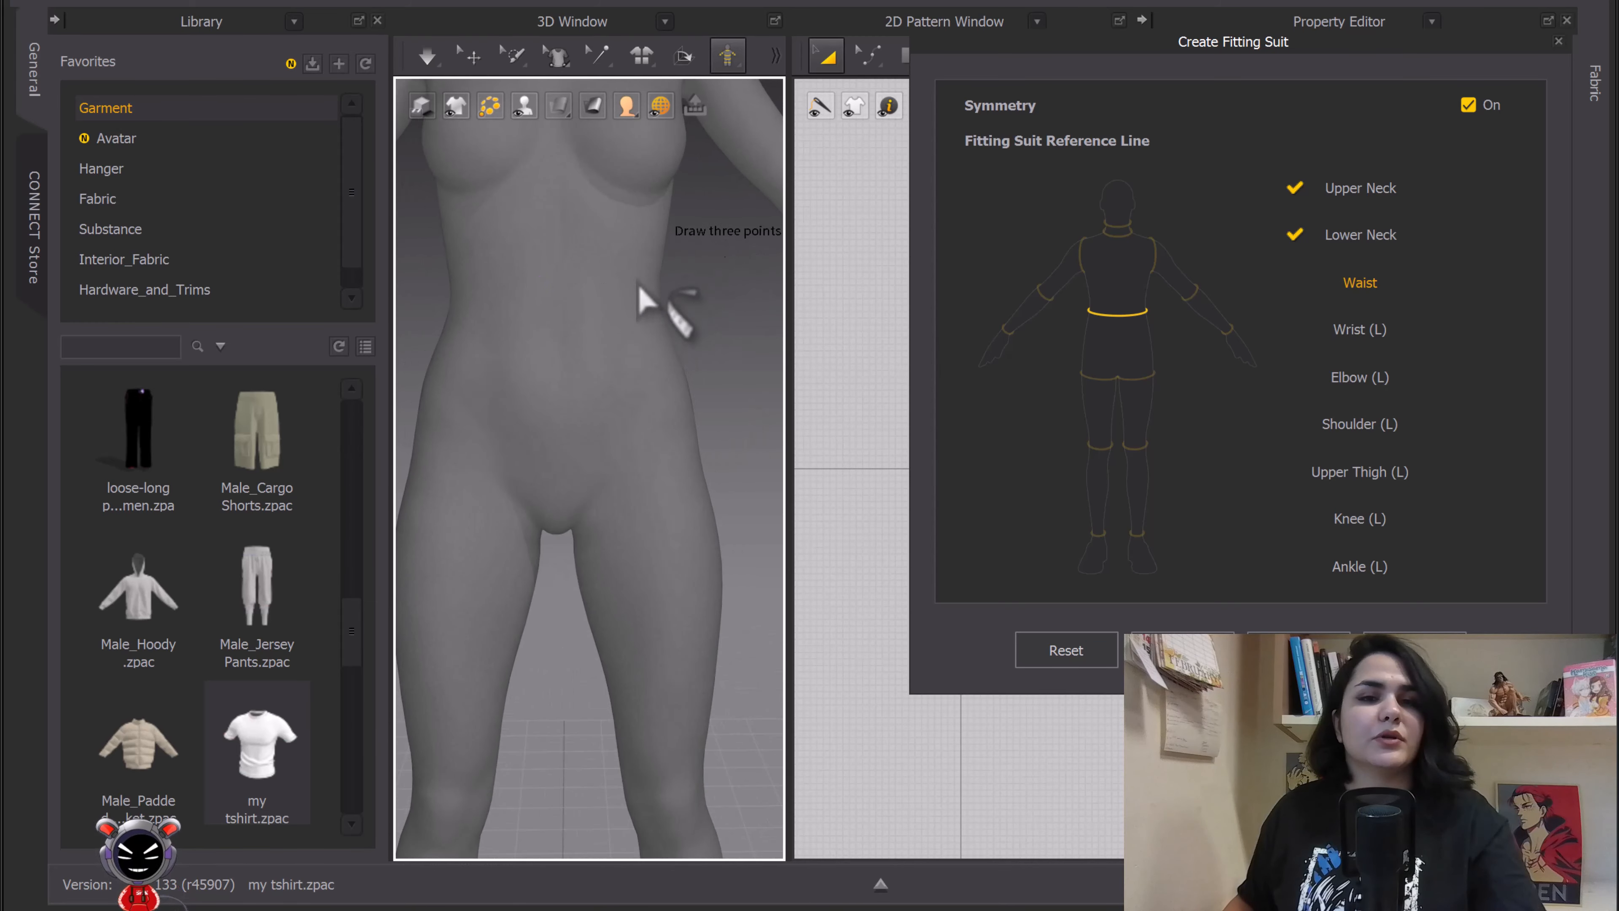
{"action": "right_click_drag", "start_coordinate": [649, 300], "coordinate": [506, 316]}
{"action": "left_click", "coordinate": [489, 310]}
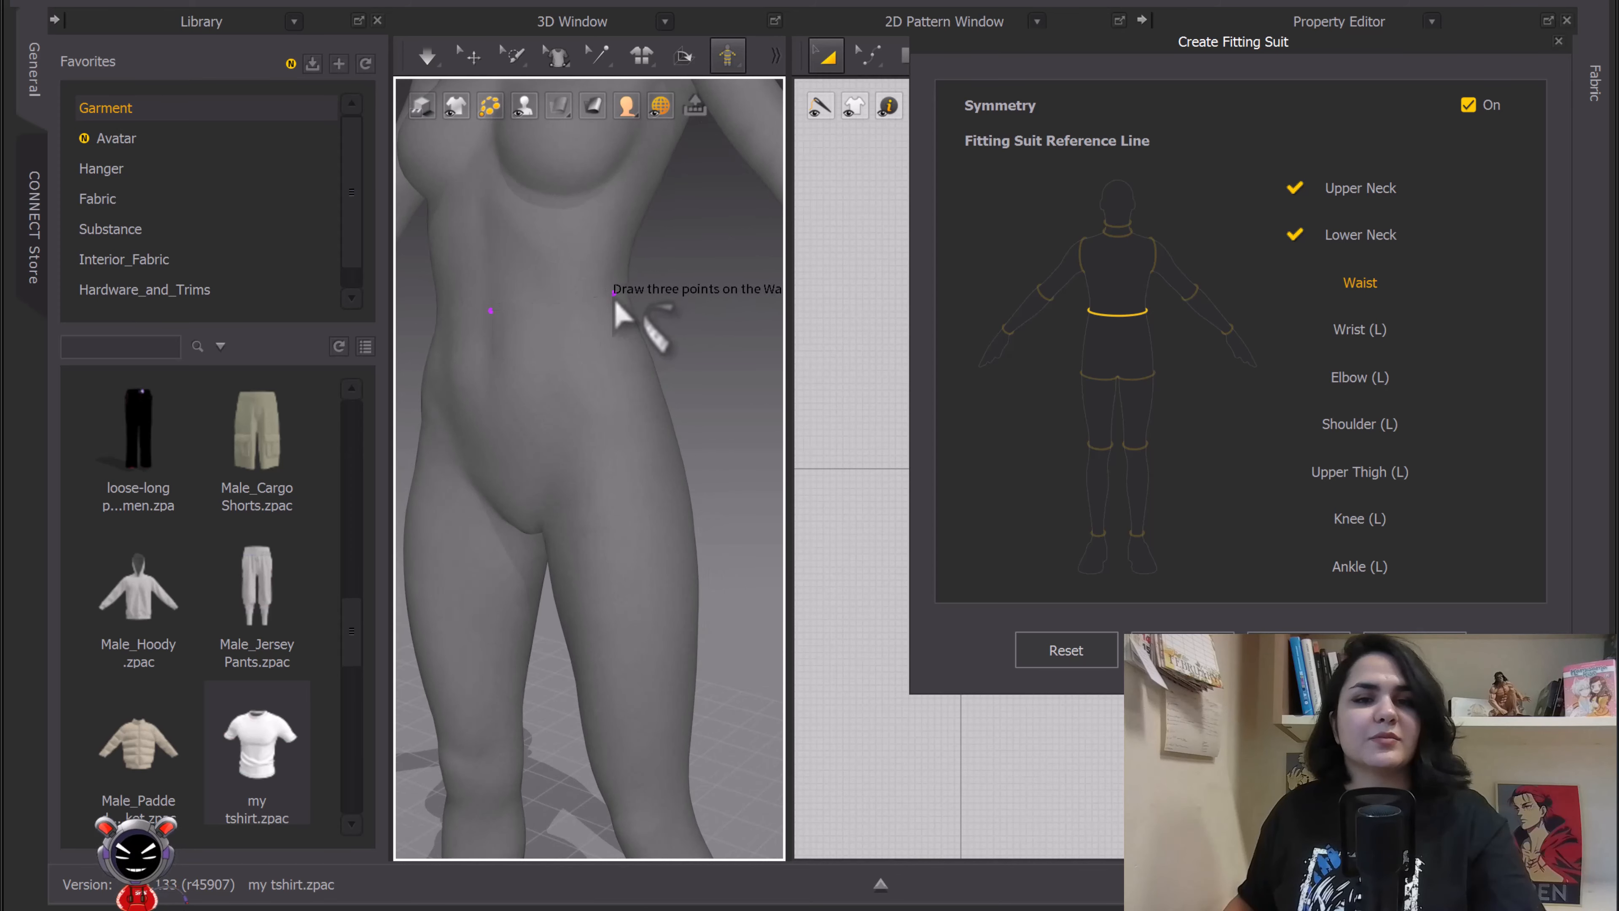
{"action": "right_click_drag", "start_coordinate": [616, 305], "coordinate": [469, 299]}
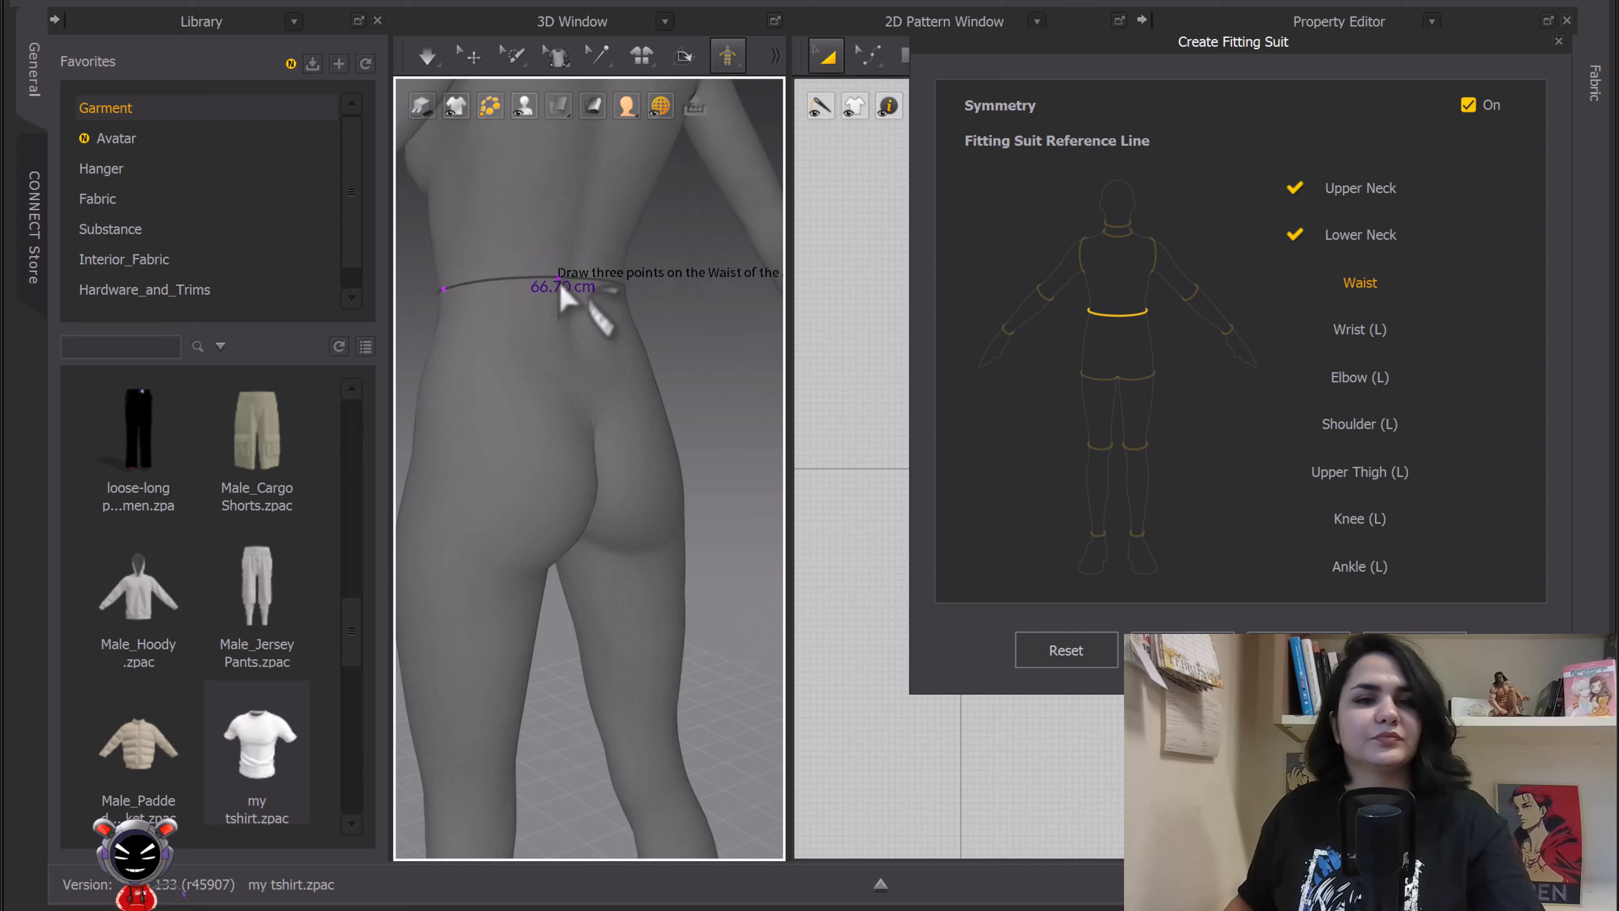
{"action": "left_click", "coordinate": [558, 276]}
Draw the Wrist (L) reference line with three points across the avatar's left wrist, just above the hand
{"action": "right_click_drag", "start_coordinate": [623, 316], "coordinate": [668, 311]}
{"action": "scroll", "coordinate": [613, 346], "scroll_direction": "down", "scroll_amount": 3}
{"action": "middle_click_drag", "start_coordinate": [668, 311], "coordinate": [580, 143]}
{"action": "right_click_drag", "start_coordinate": [565, 305], "coordinate": [592, 275]}
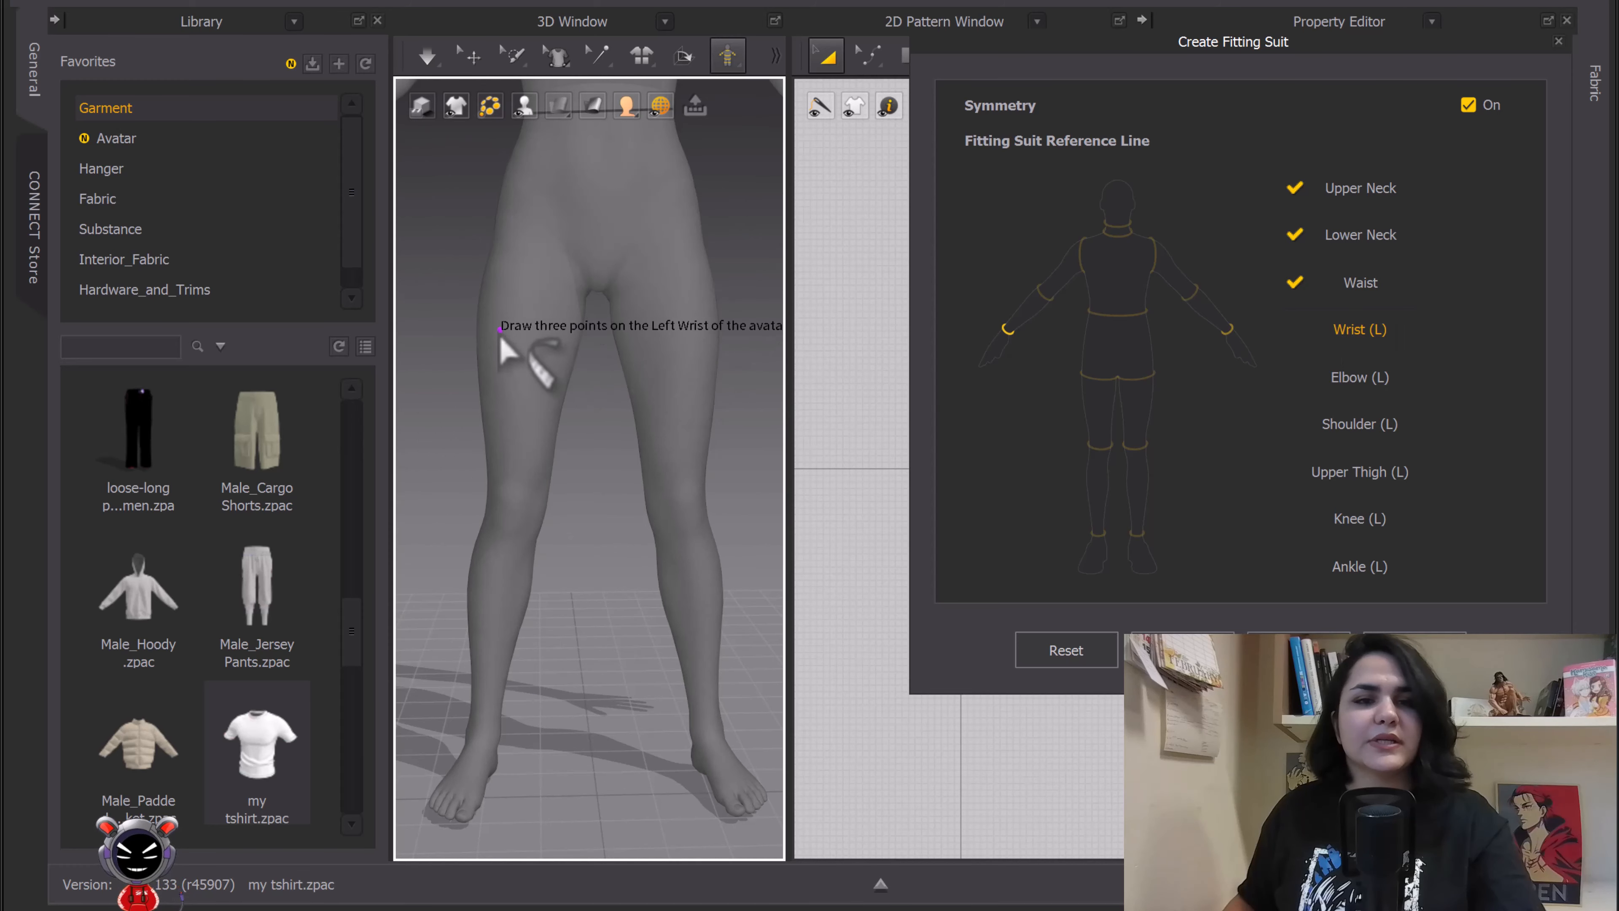
{"action": "middle_click_drag", "start_coordinate": [502, 339], "coordinate": [745, 517]}
{"action": "scroll", "coordinate": [612, 500], "scroll_direction": "up", "scroll_amount": 3}
{"action": "right_click_drag", "start_coordinate": [568, 372], "coordinate": [666, 316]}
{"action": "middle_click_drag", "start_coordinate": [666, 316], "coordinate": [629, 491]}
{"action": "right_click_drag", "start_coordinate": [628, 491], "coordinate": [596, 498]}
{"action": "scroll", "coordinate": [616, 500], "scroll_direction": "up", "scroll_amount": 2}
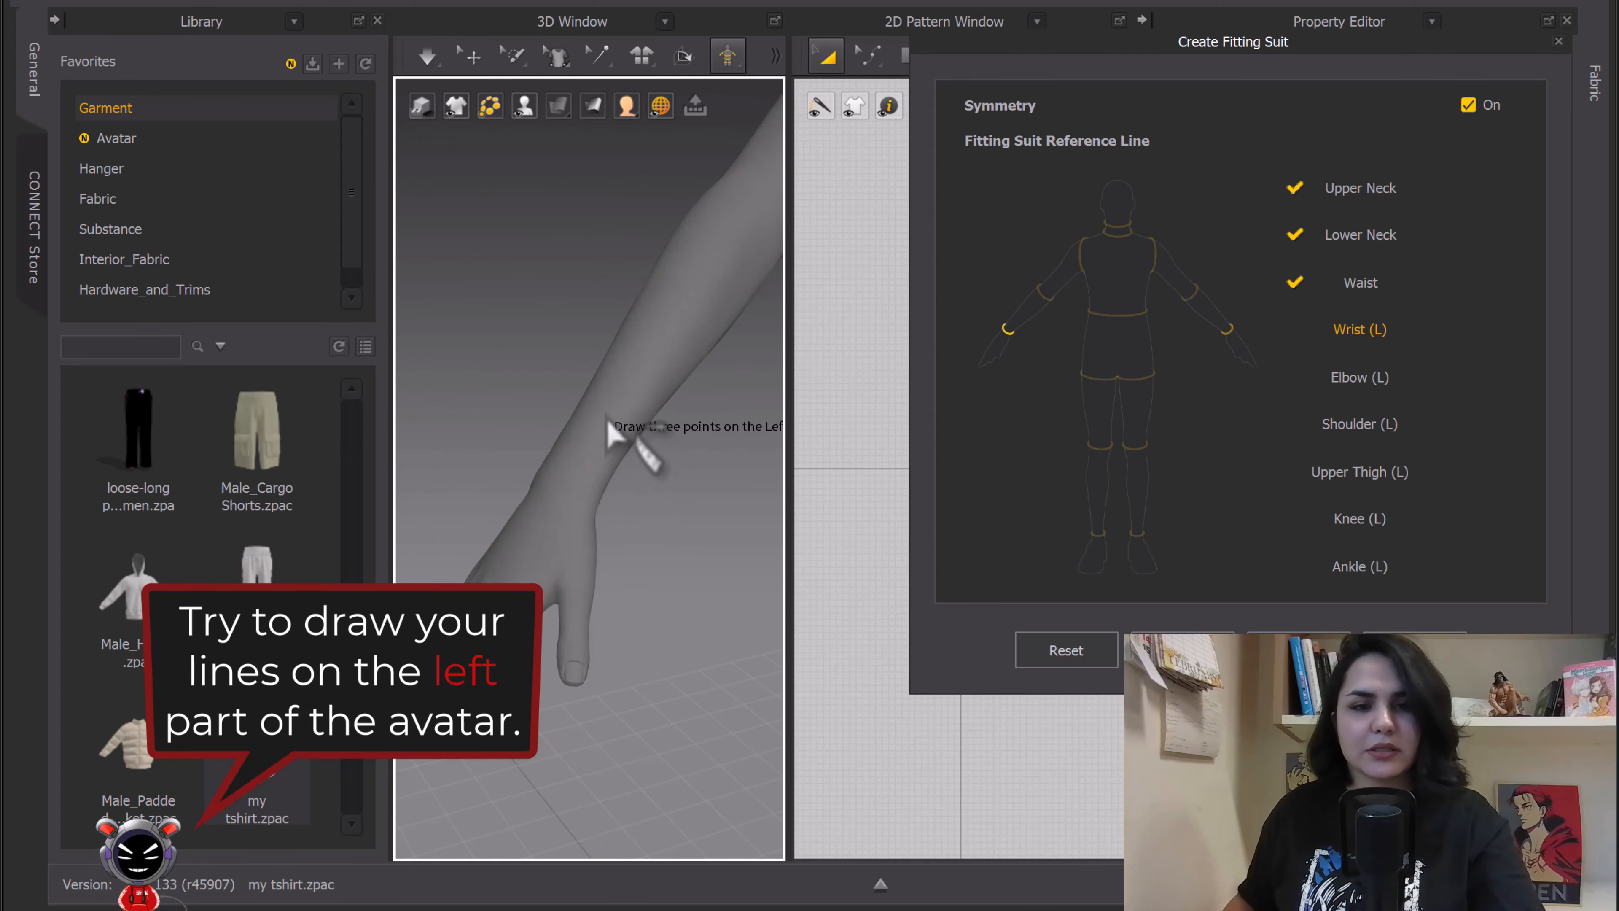
{"action": "left_click", "coordinate": [589, 500]}
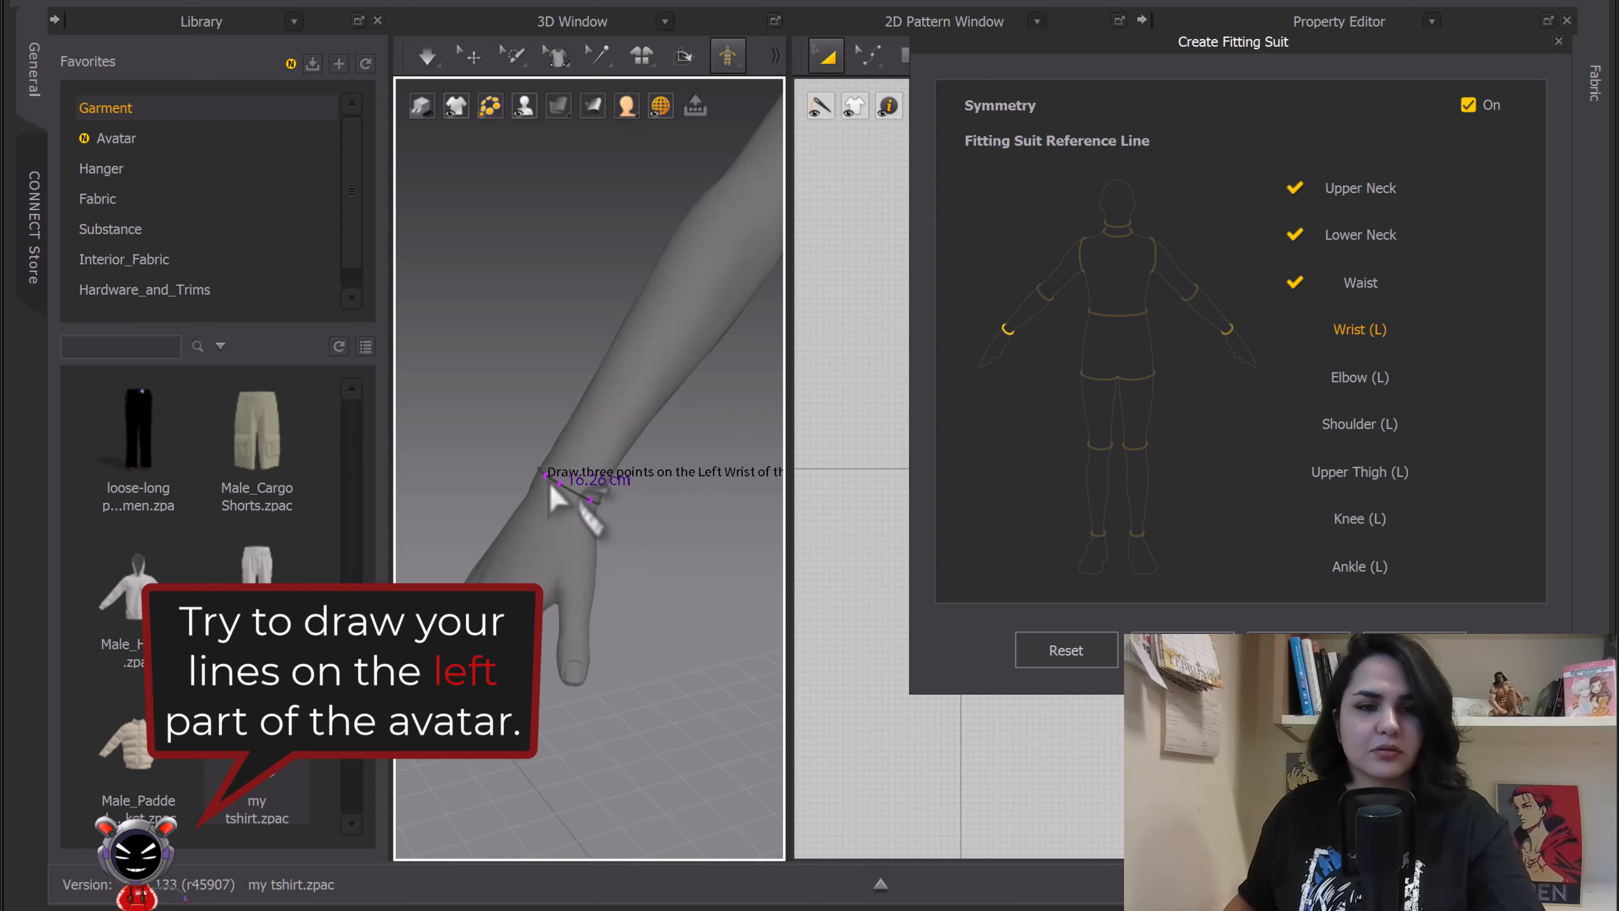
{"action": "left_click", "coordinate": [548, 483]}
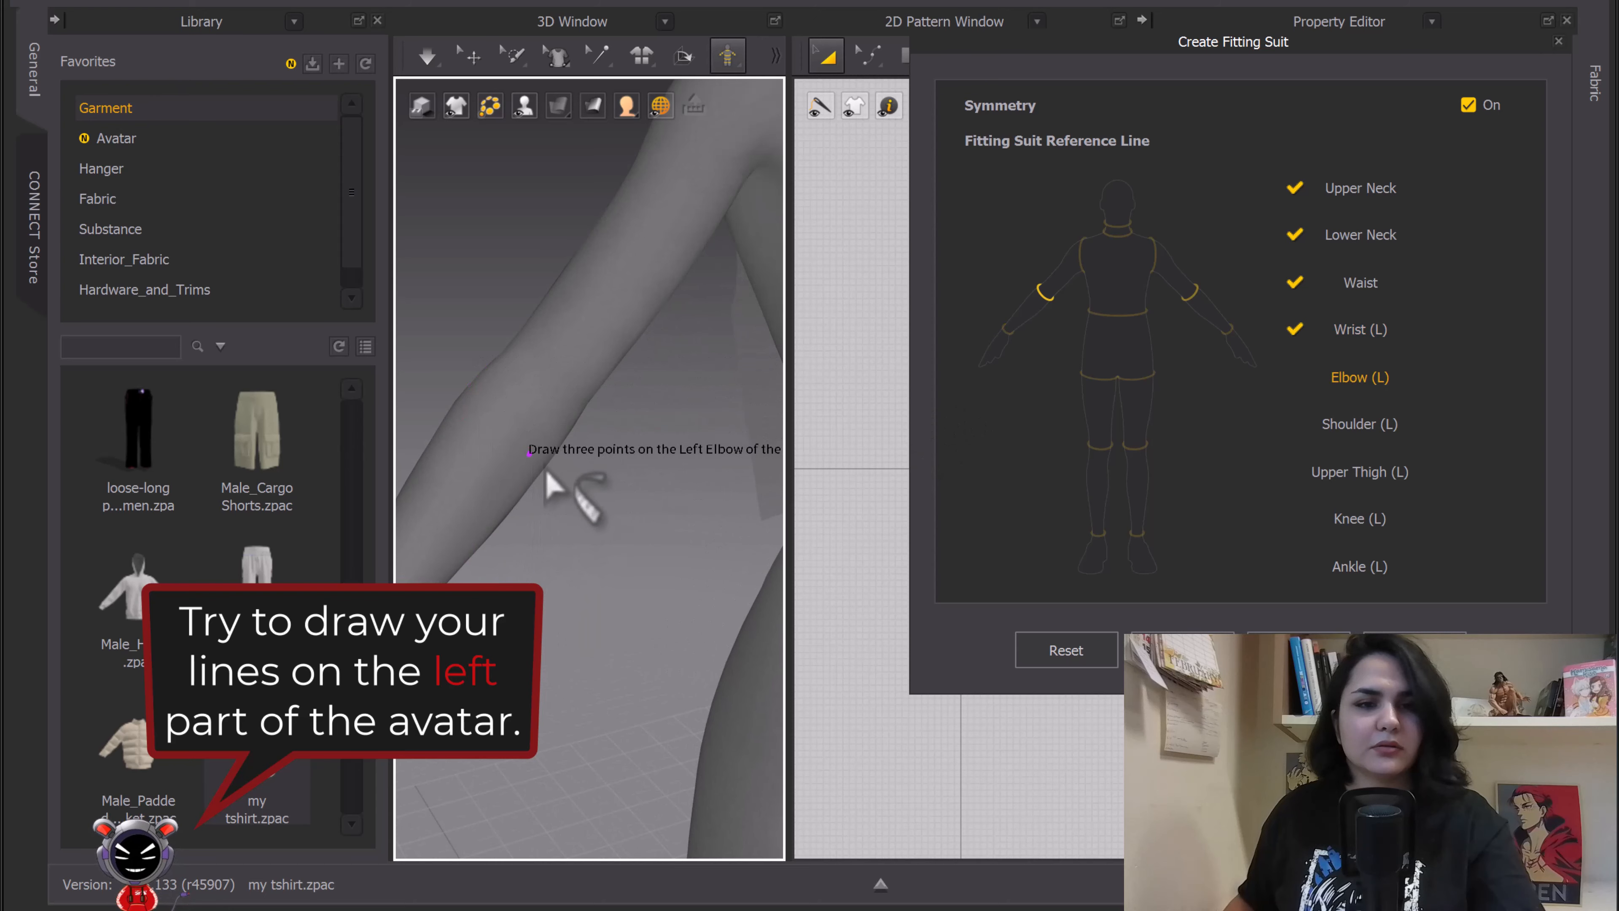
Draw the Elbow (L) reference line with three points across the avatar's left elbow
{"action": "right_click_drag", "start_coordinate": [506, 452], "coordinate": [502, 419]}
{"action": "left_click", "coordinate": [511, 369]}
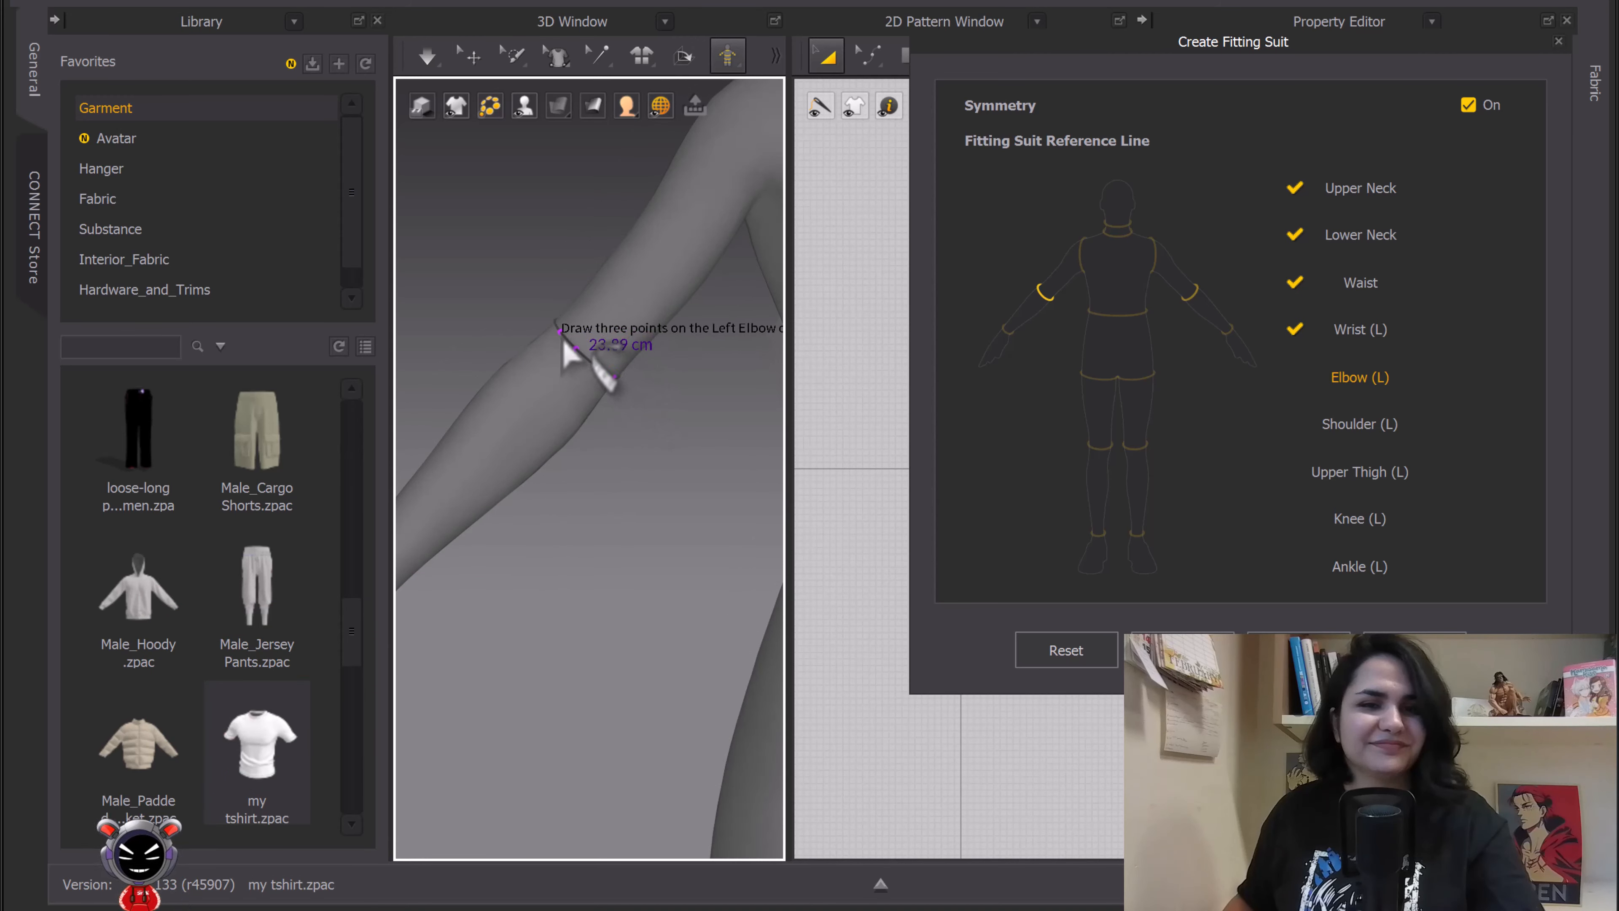
{"action": "left_click", "coordinate": [612, 417]}
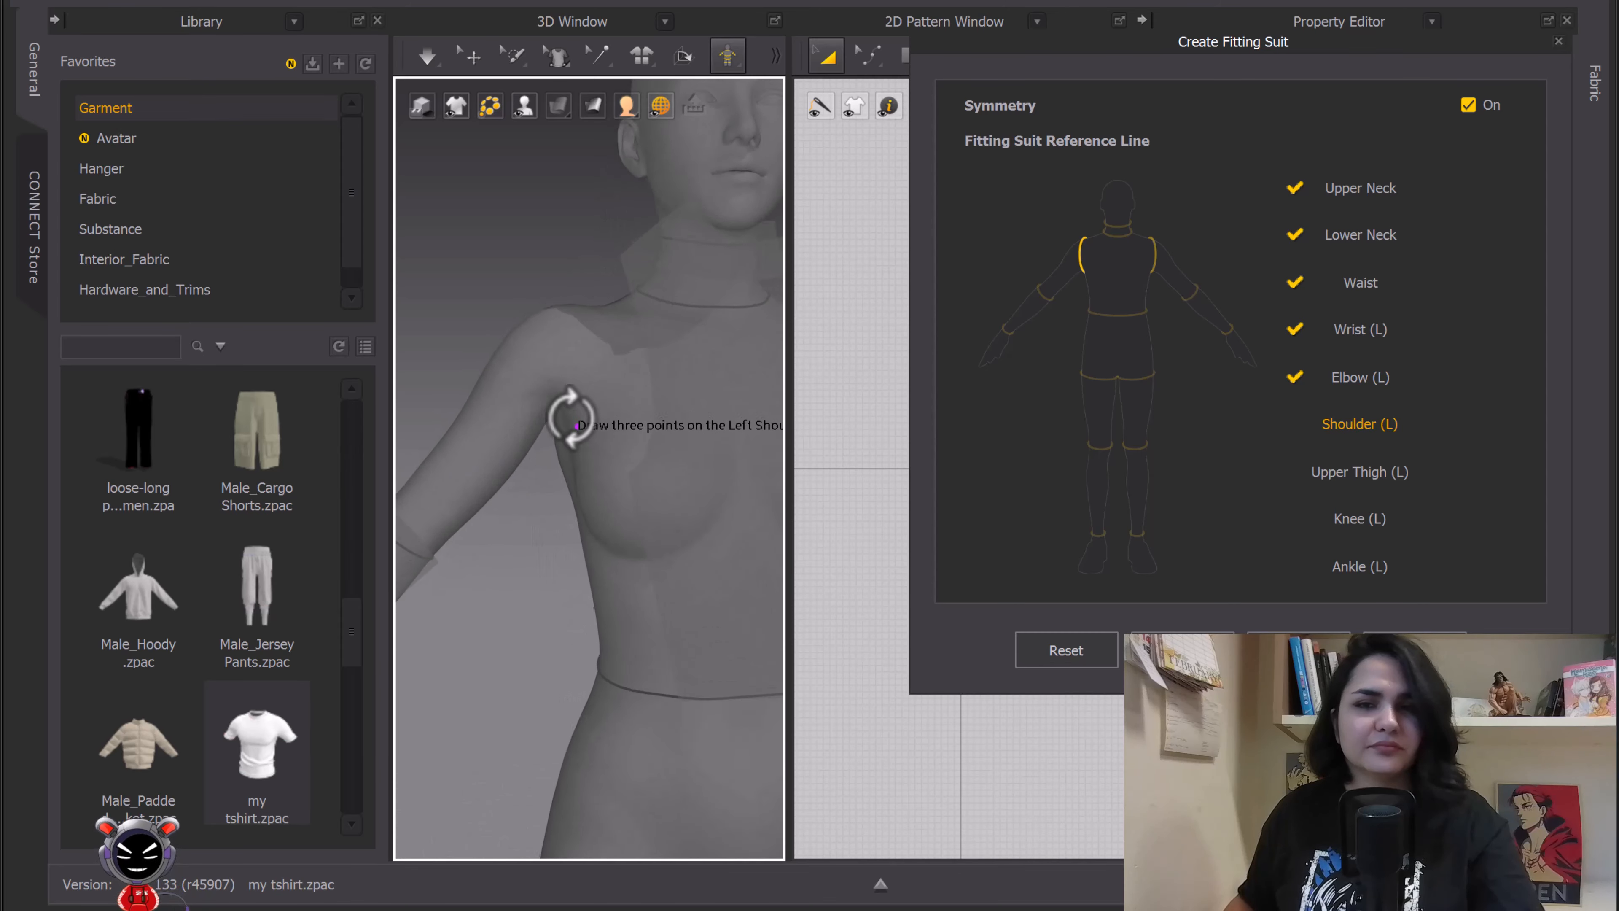
Draw the Shoulder (L) reference line with three points running from the left armpit up toward the top of the shoulder
{"action": "right_click_drag", "start_coordinate": [558, 490], "coordinate": [558, 425]}
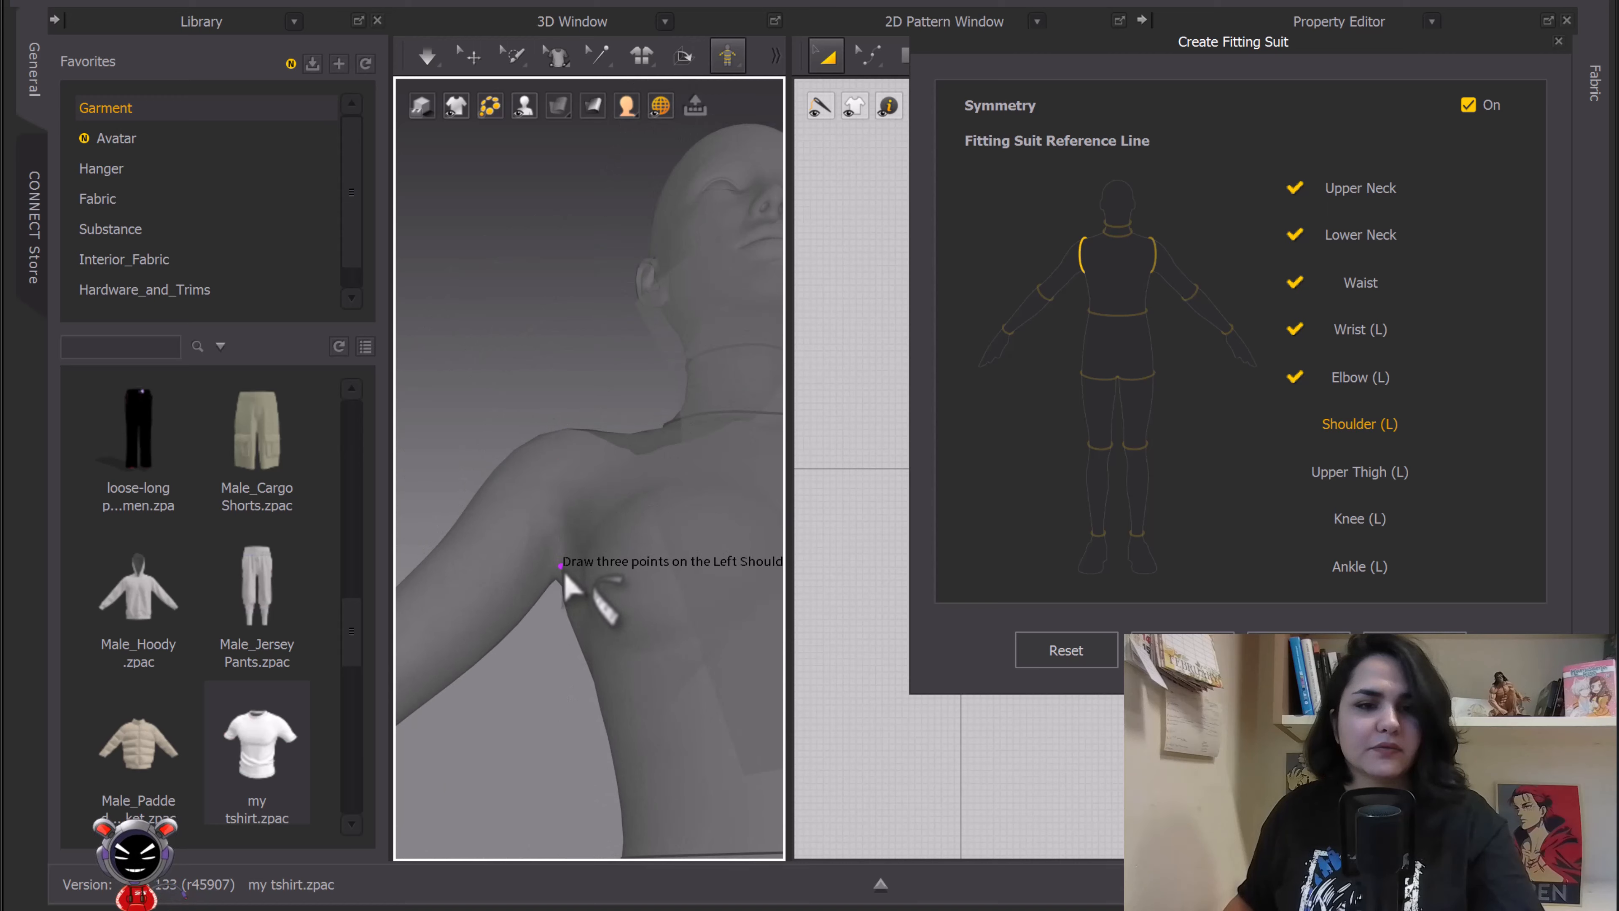
{"action": "right_click_drag", "start_coordinate": [564, 510], "coordinate": [560, 549]}
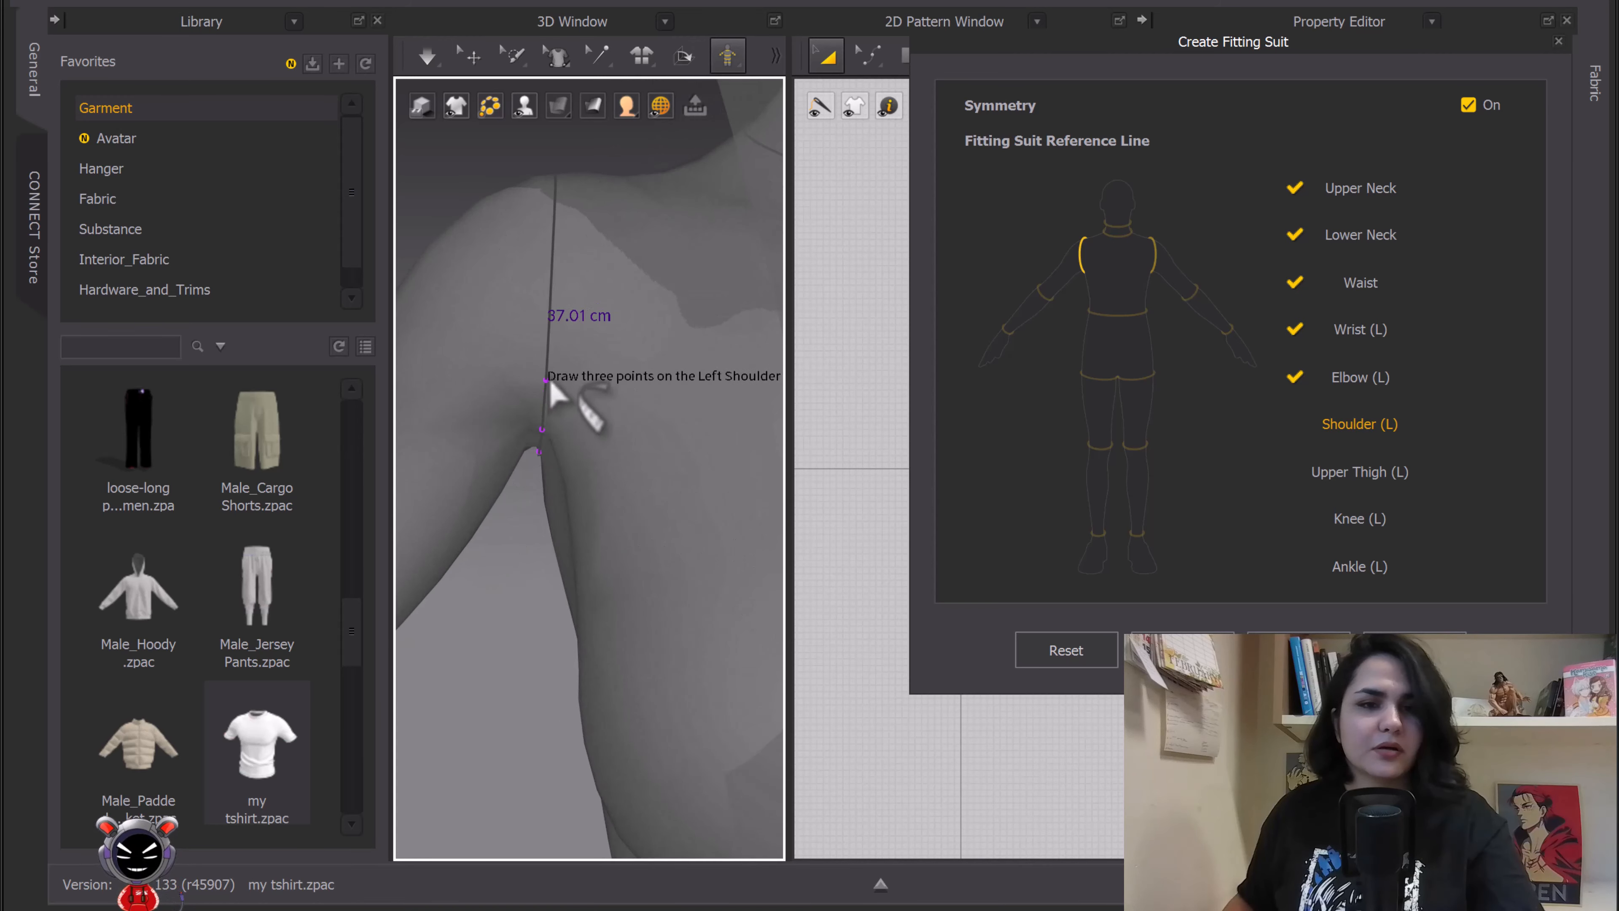
{"action": "left_click", "coordinate": [547, 262]}
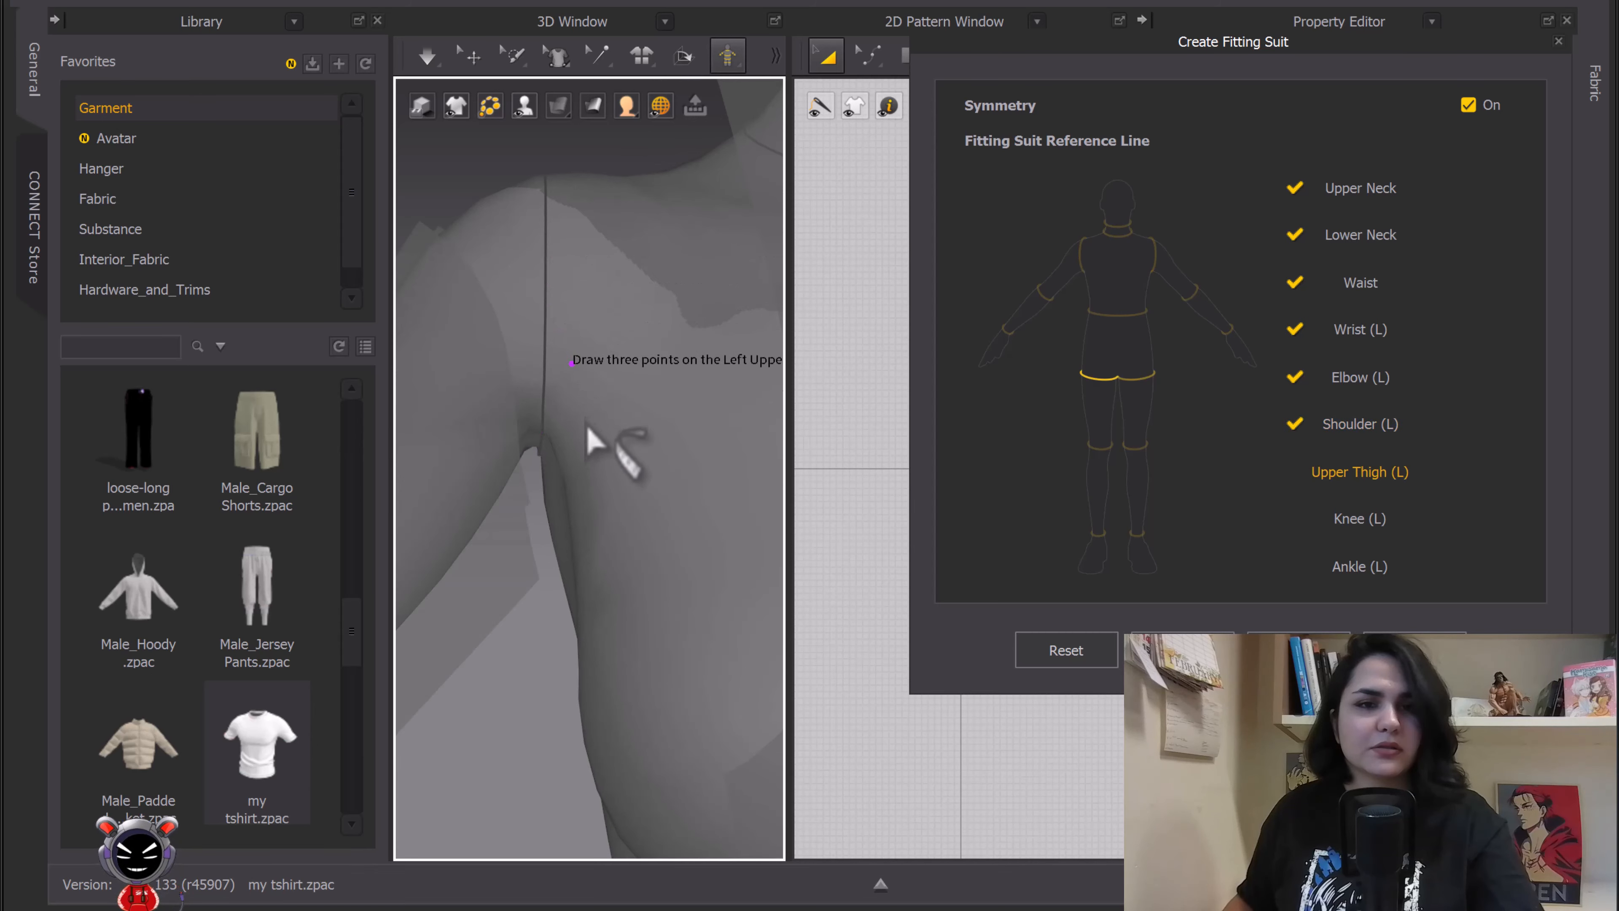
Draw the Upper Thigh (L) reference line with three points across the front of the left thigh, just below the crotch
{"action": "right_click_drag", "start_coordinate": [597, 442], "coordinate": [535, 402]}
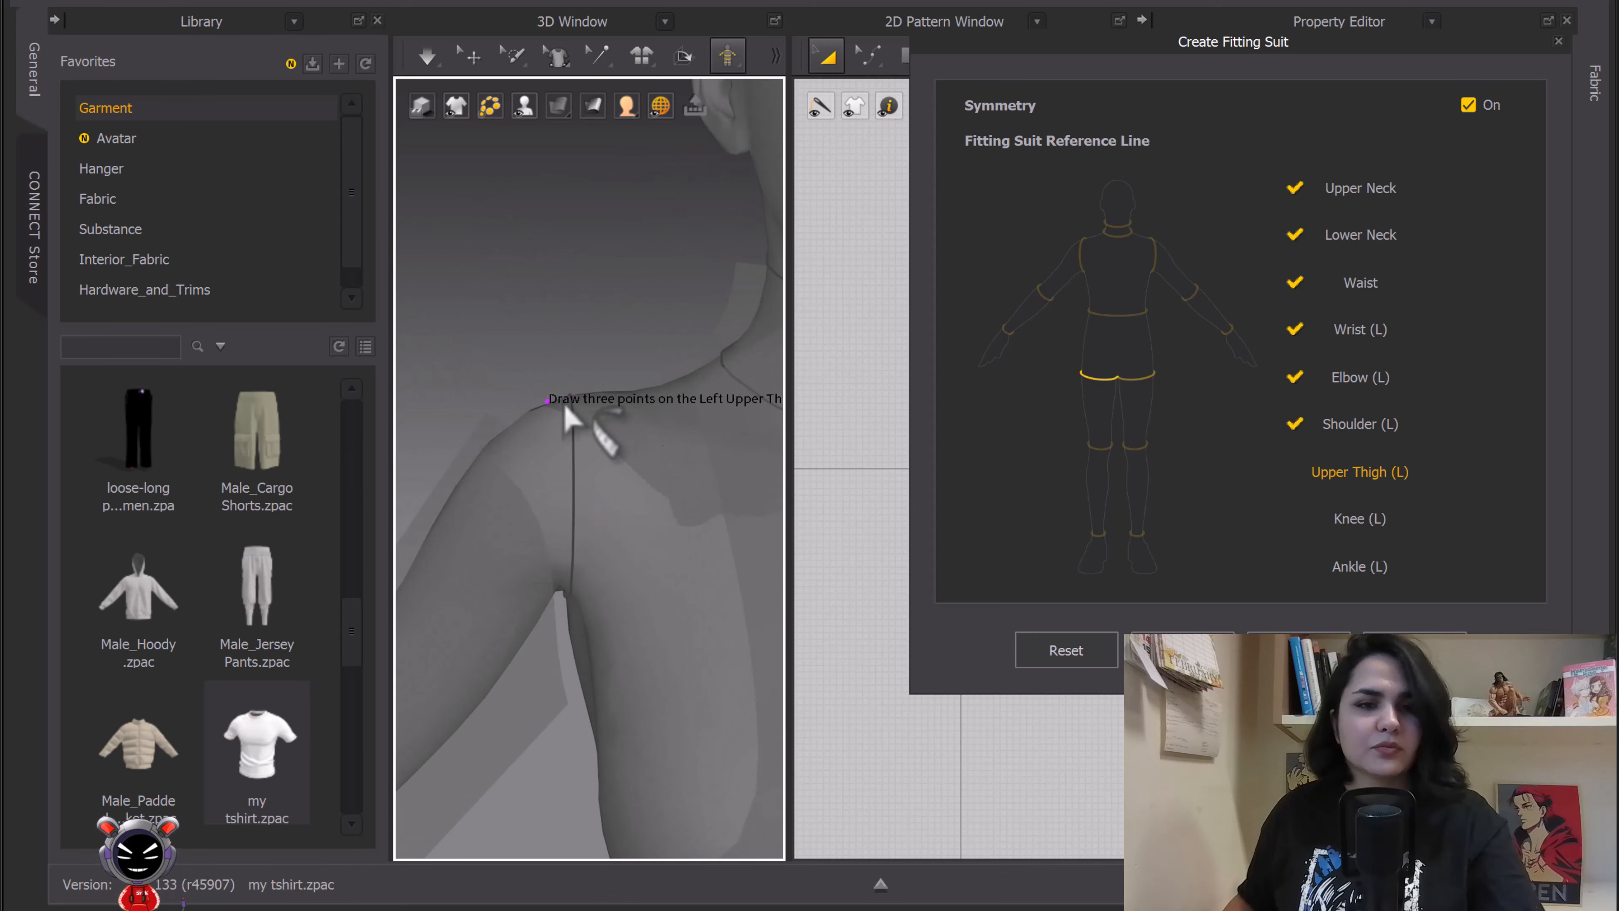
{"action": "scroll", "coordinate": [601, 471], "scroll_direction": "down", "scroll_amount": 7}
{"action": "middle_click_drag", "start_coordinate": [618, 495], "coordinate": [496, 248]}
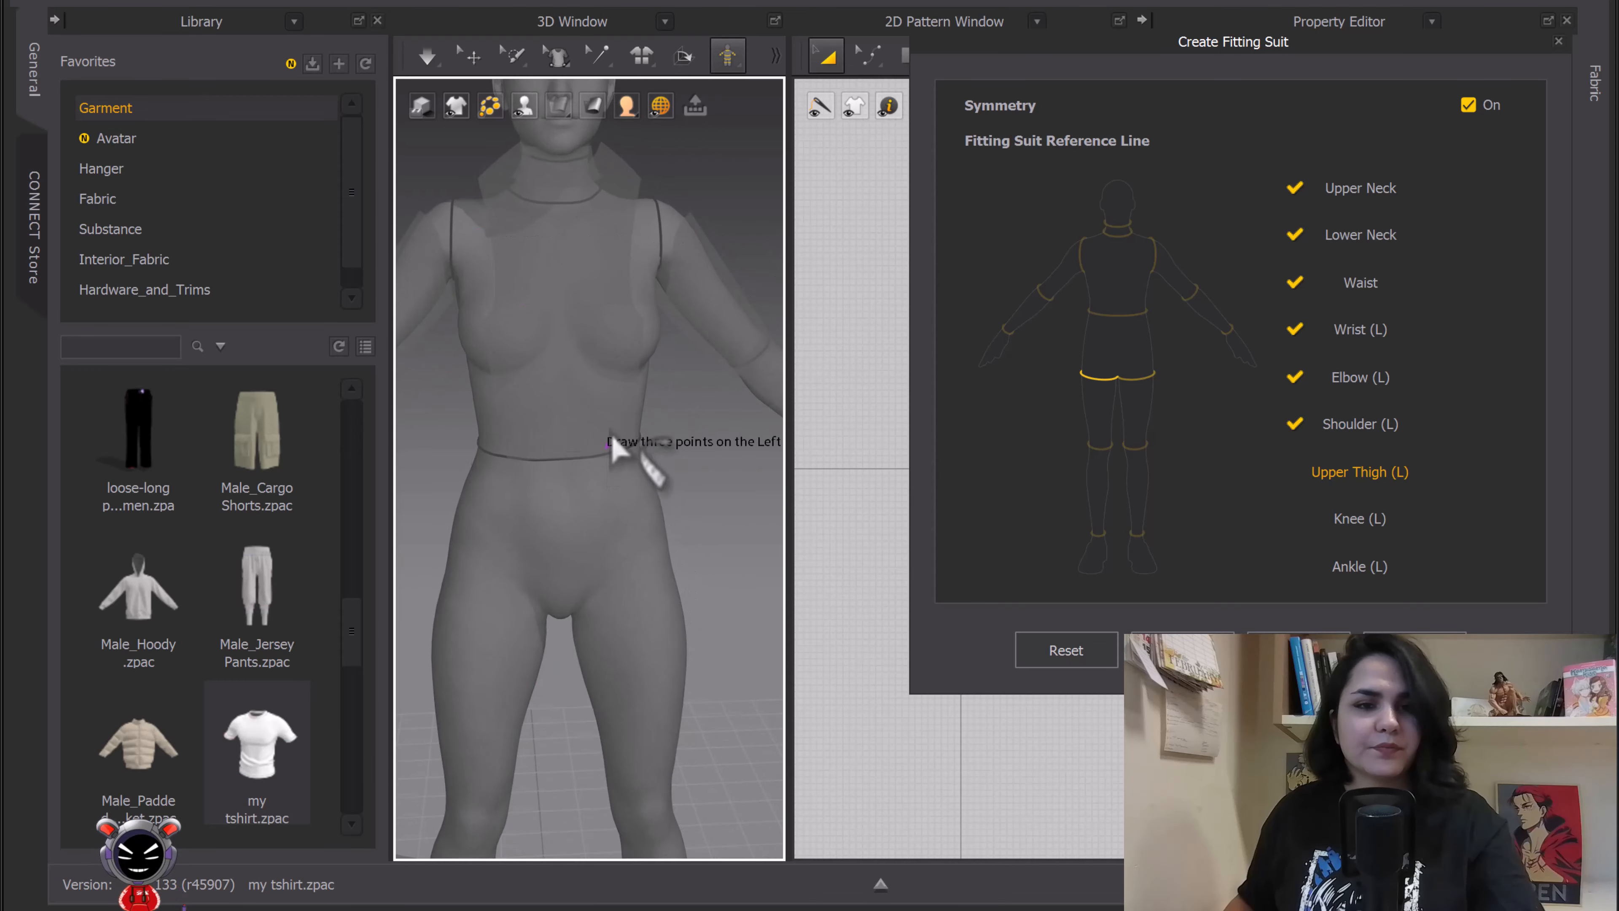
{"action": "middle_click_drag", "start_coordinate": [614, 451], "coordinate": [629, 305]}
{"action": "middle_click_drag", "start_coordinate": [625, 478], "coordinate": [631, 326]}
{"action": "scroll", "coordinate": [624, 323], "scroll_direction": "up", "scroll_amount": 1}
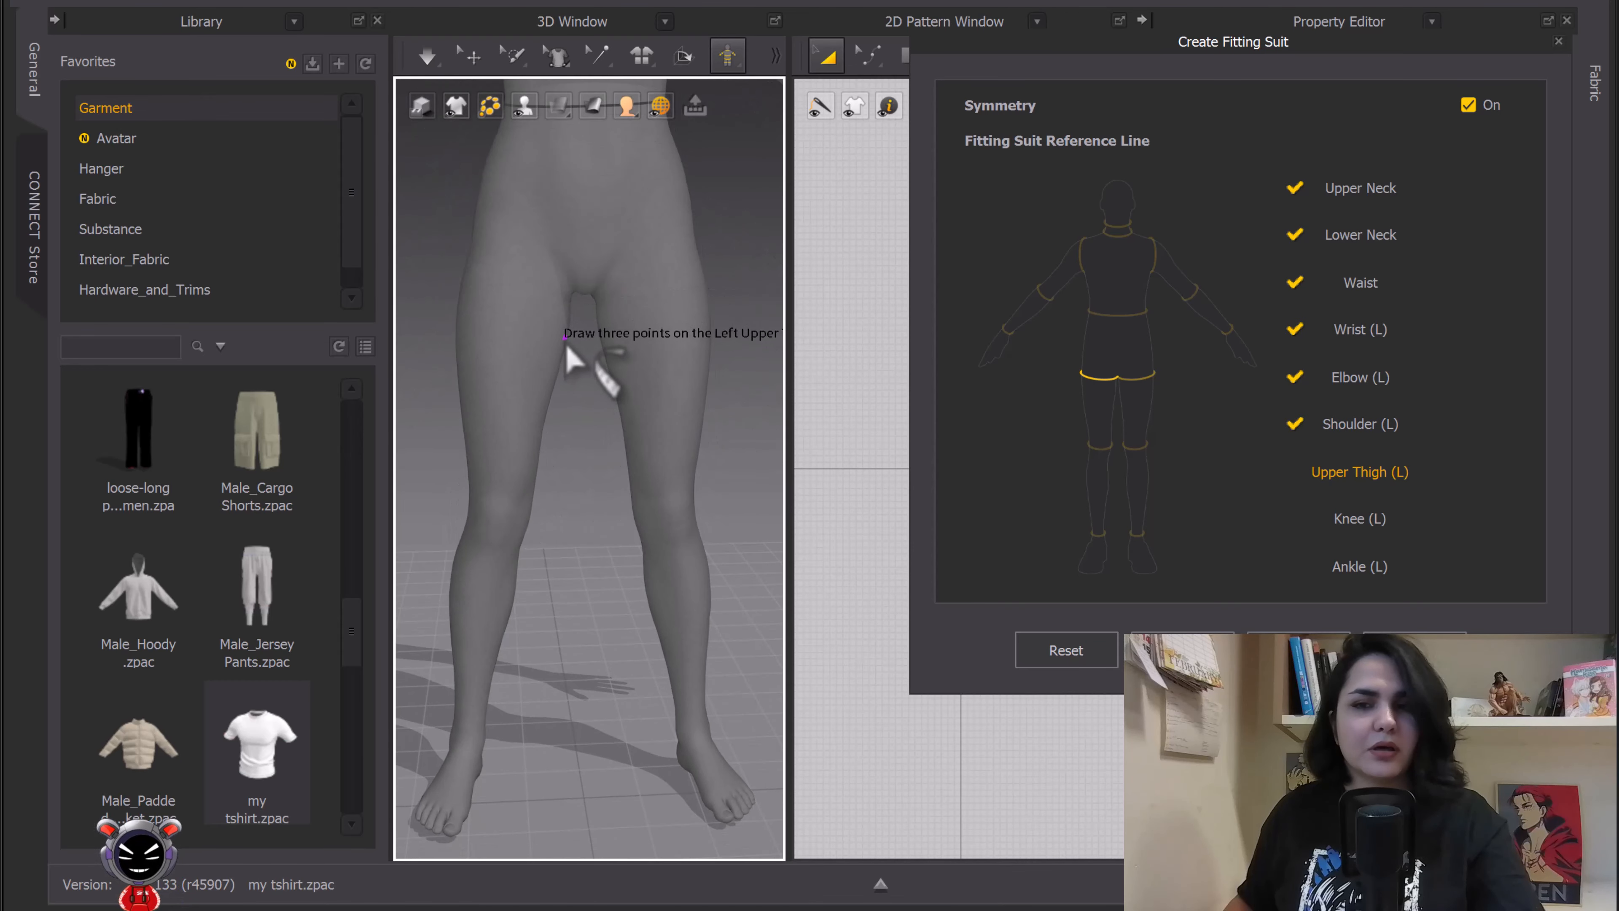
{"action": "scroll", "coordinate": [565, 345], "scroll_direction": "up", "scroll_amount": 3}
{"action": "middle_click_drag", "start_coordinate": [614, 414], "coordinate": [705, 475]}
{"action": "right_click_drag", "start_coordinate": [705, 475], "coordinate": [662, 443]}
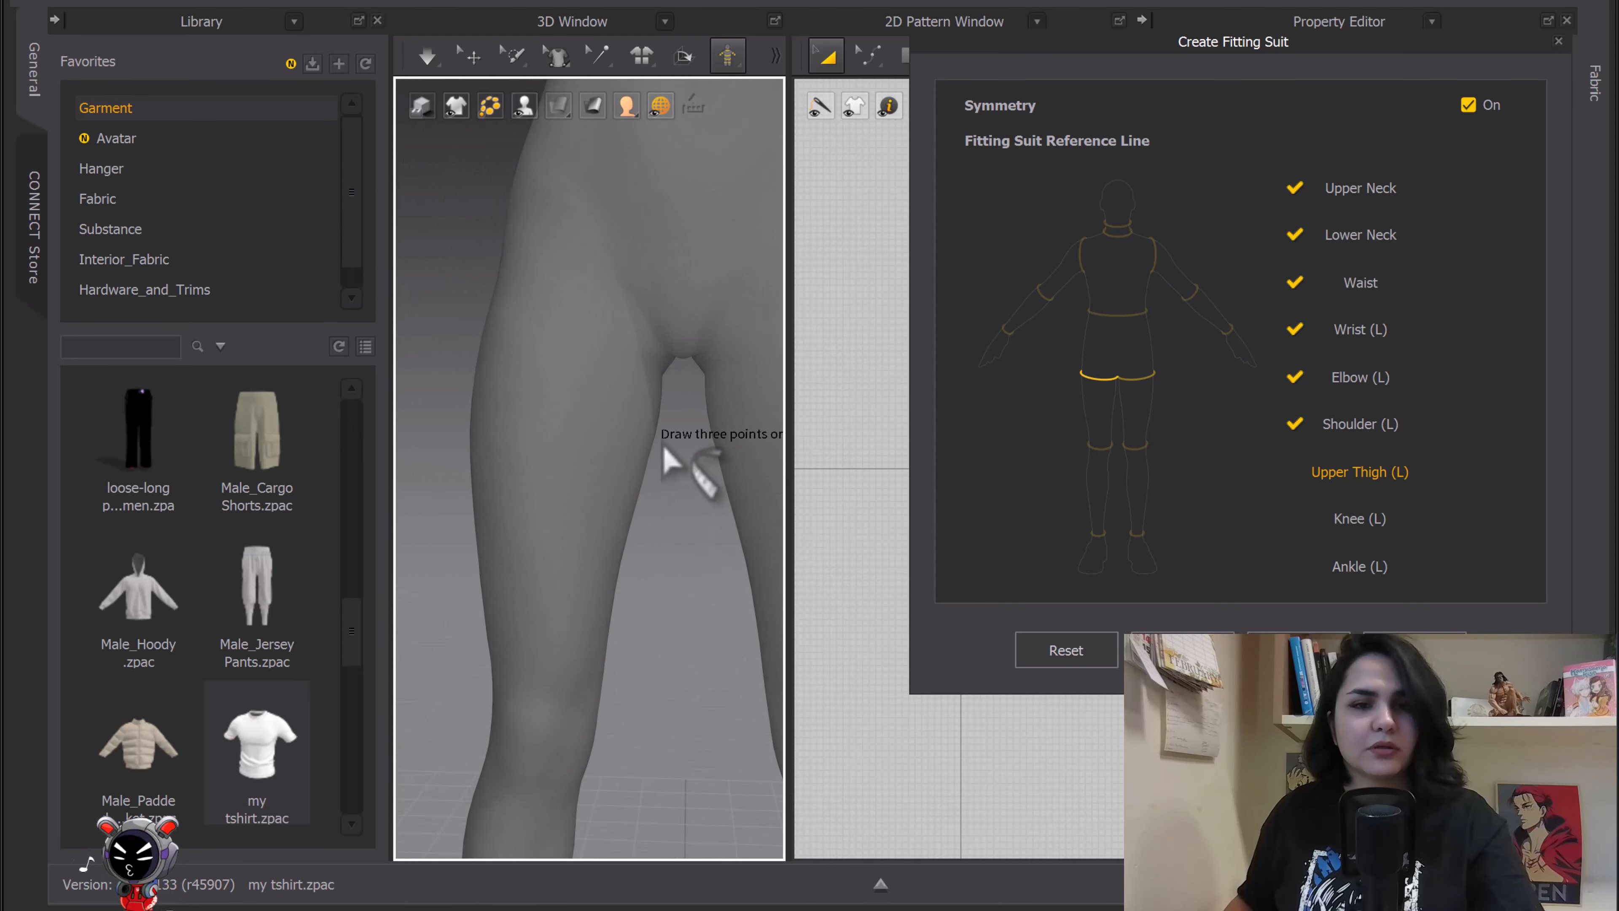
{"action": "scroll", "coordinate": [664, 444], "scroll_direction": "up", "scroll_amount": 2}
{"action": "middle_click_drag", "start_coordinate": [673, 447], "coordinate": [663, 387]}
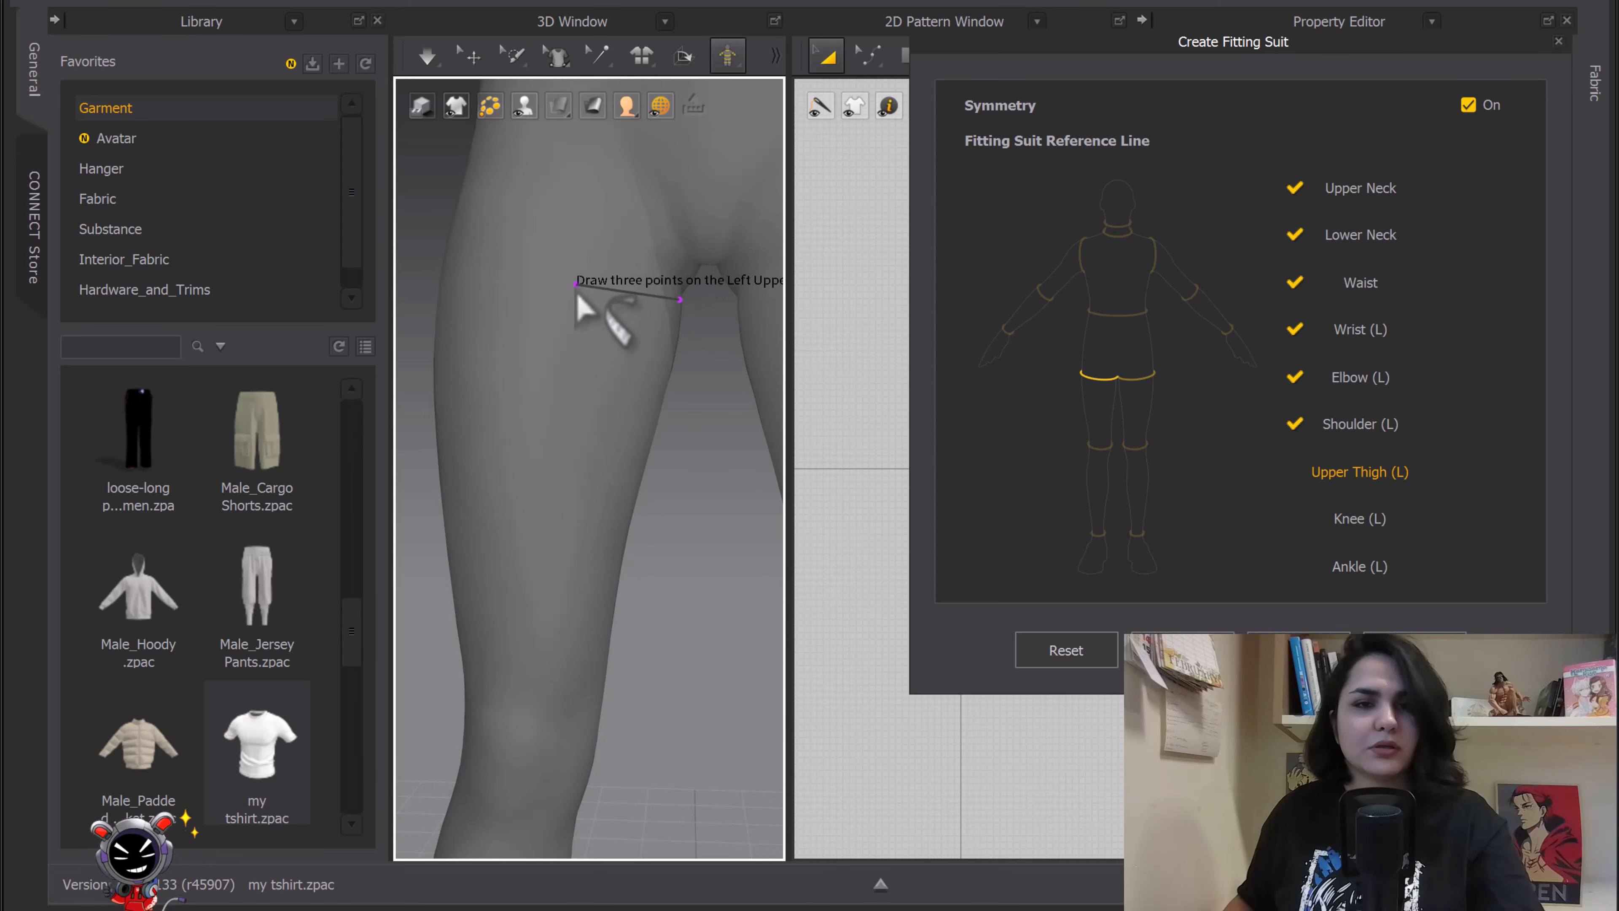
{"action": "left_click", "coordinate": [527, 311]}
{"action": "scroll", "coordinate": [615, 350], "scroll_direction": "down", "scroll_amount": 4}
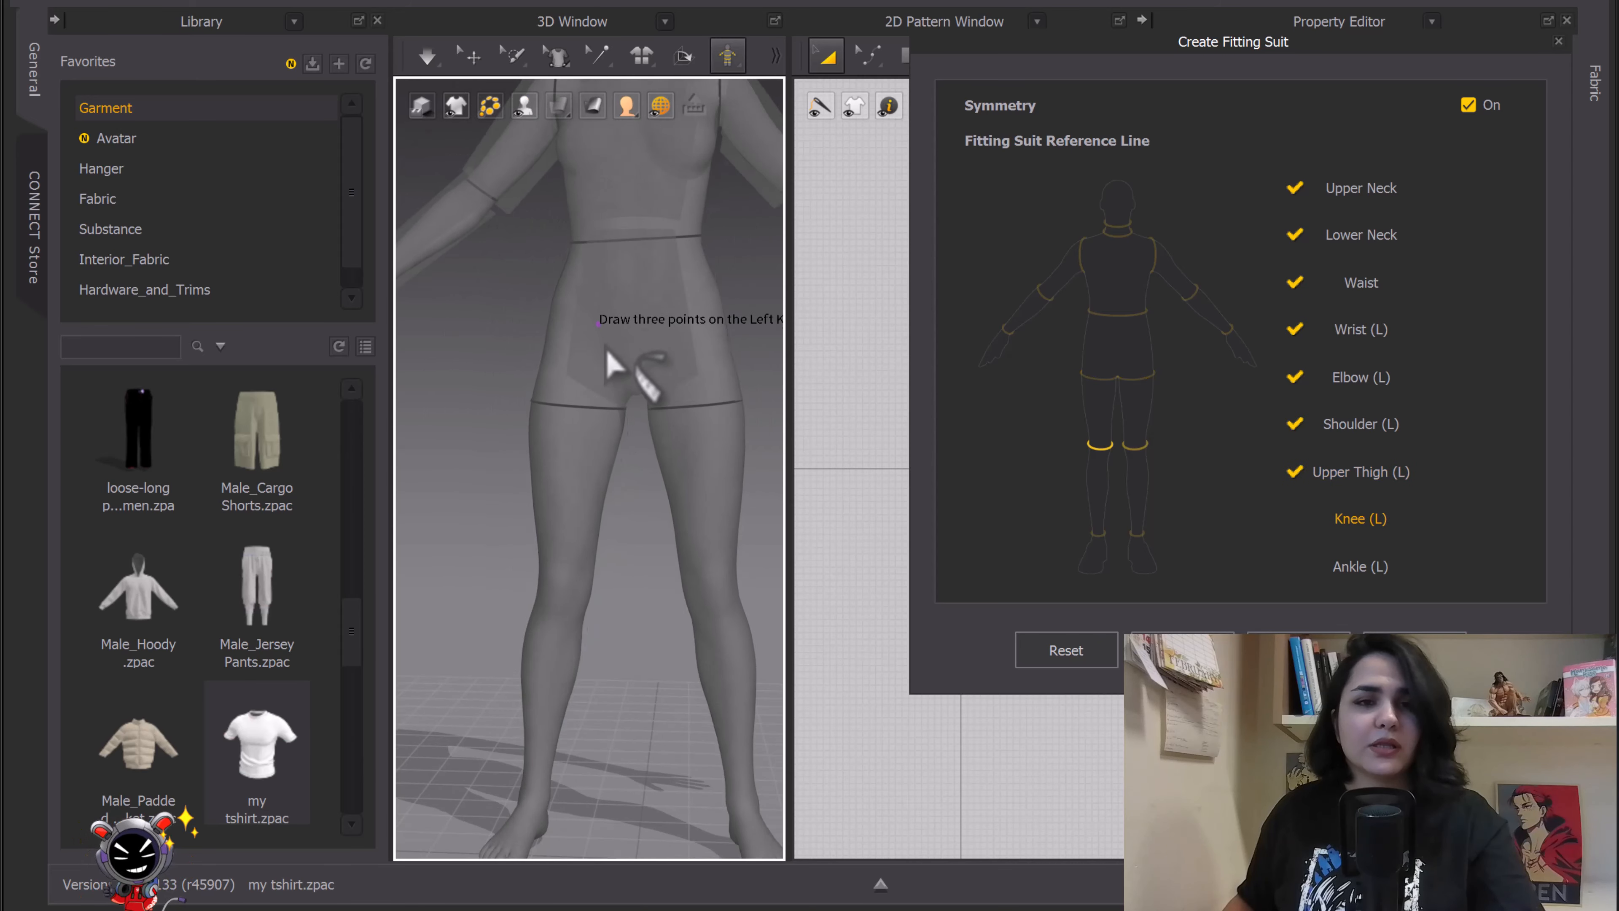
Draw the Knee (L) reference line with three points straight across the front of the avatar's left knee
{"action": "scroll", "coordinate": [610, 357], "scroll_direction": "down", "scroll_amount": 3}
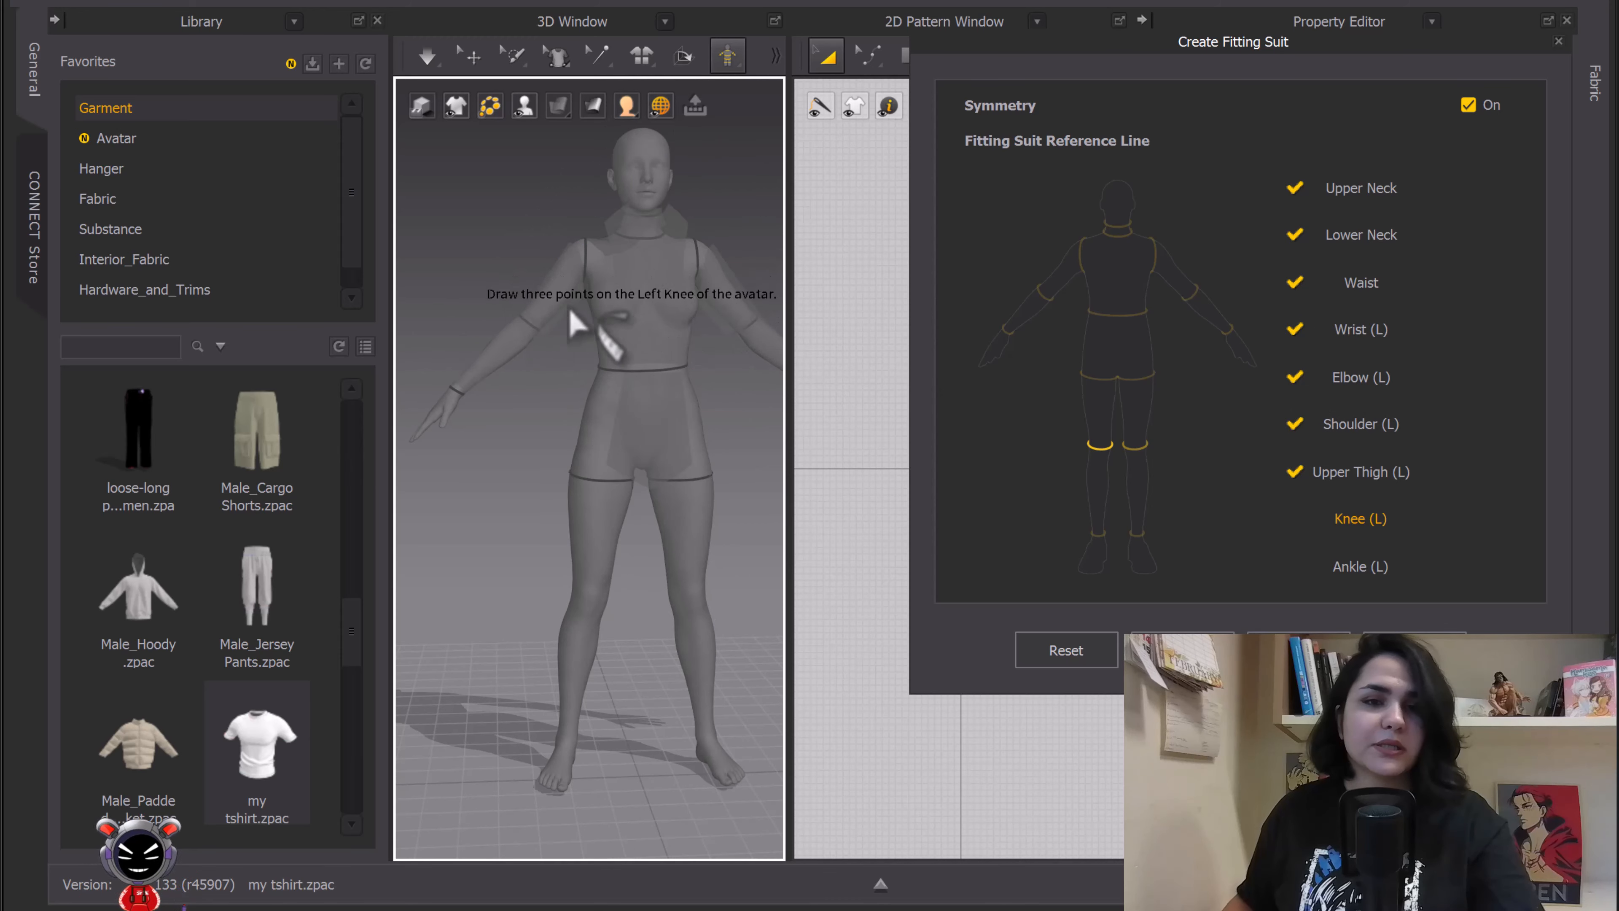
{"action": "scroll", "coordinate": [632, 488], "scroll_direction": "up", "scroll_amount": 5}
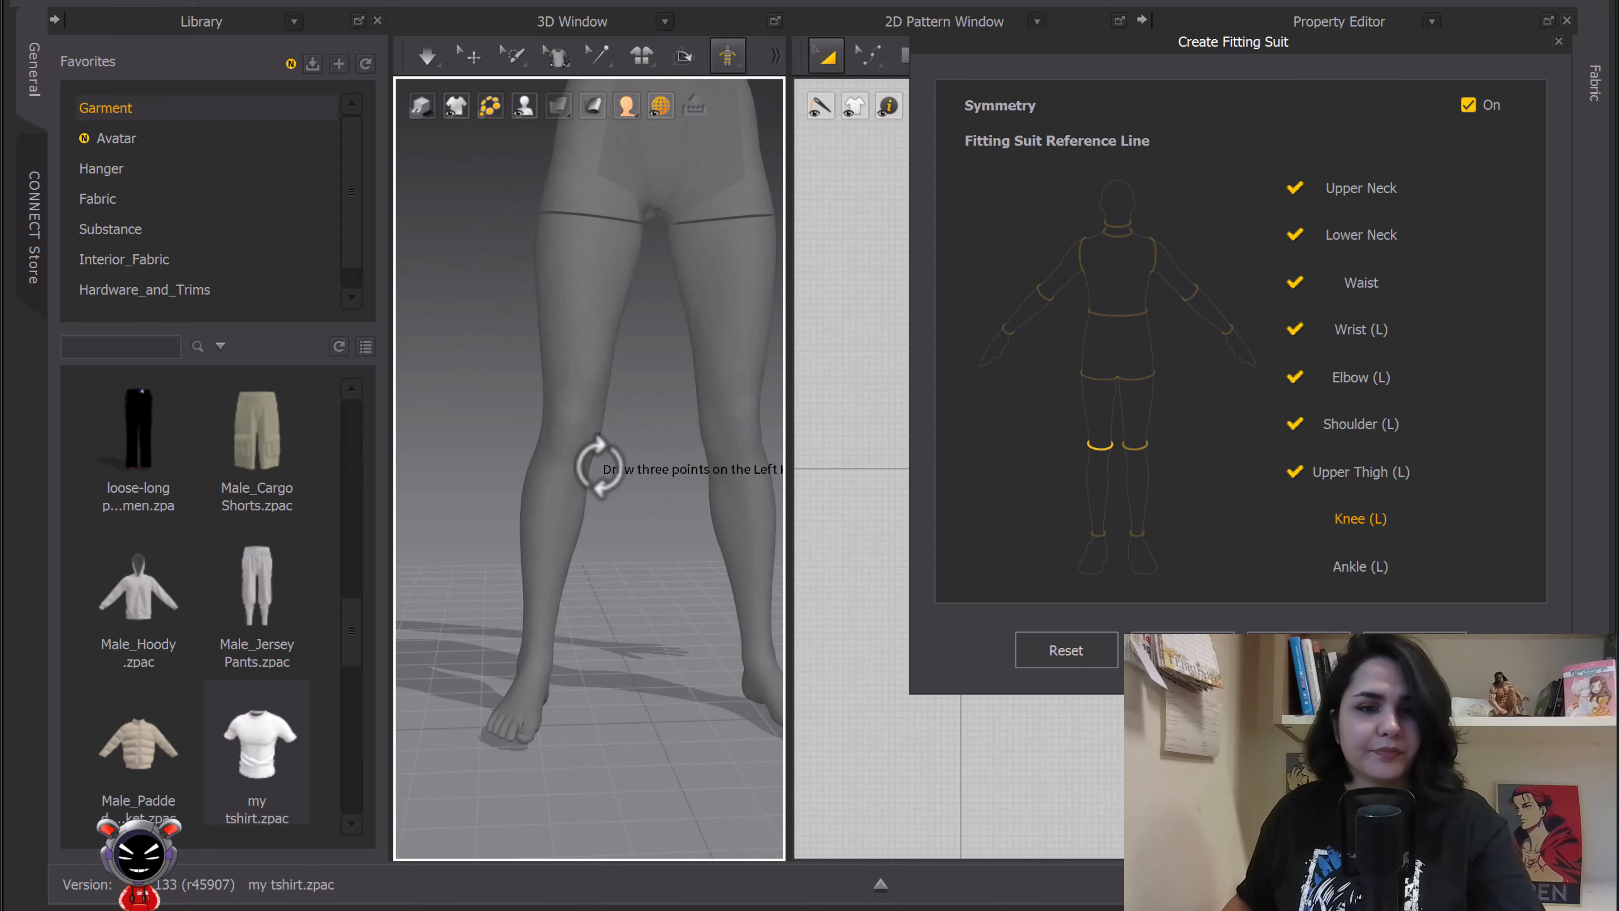
{"action": "scroll", "coordinate": [612, 471], "scroll_direction": "up", "scroll_amount": 1}
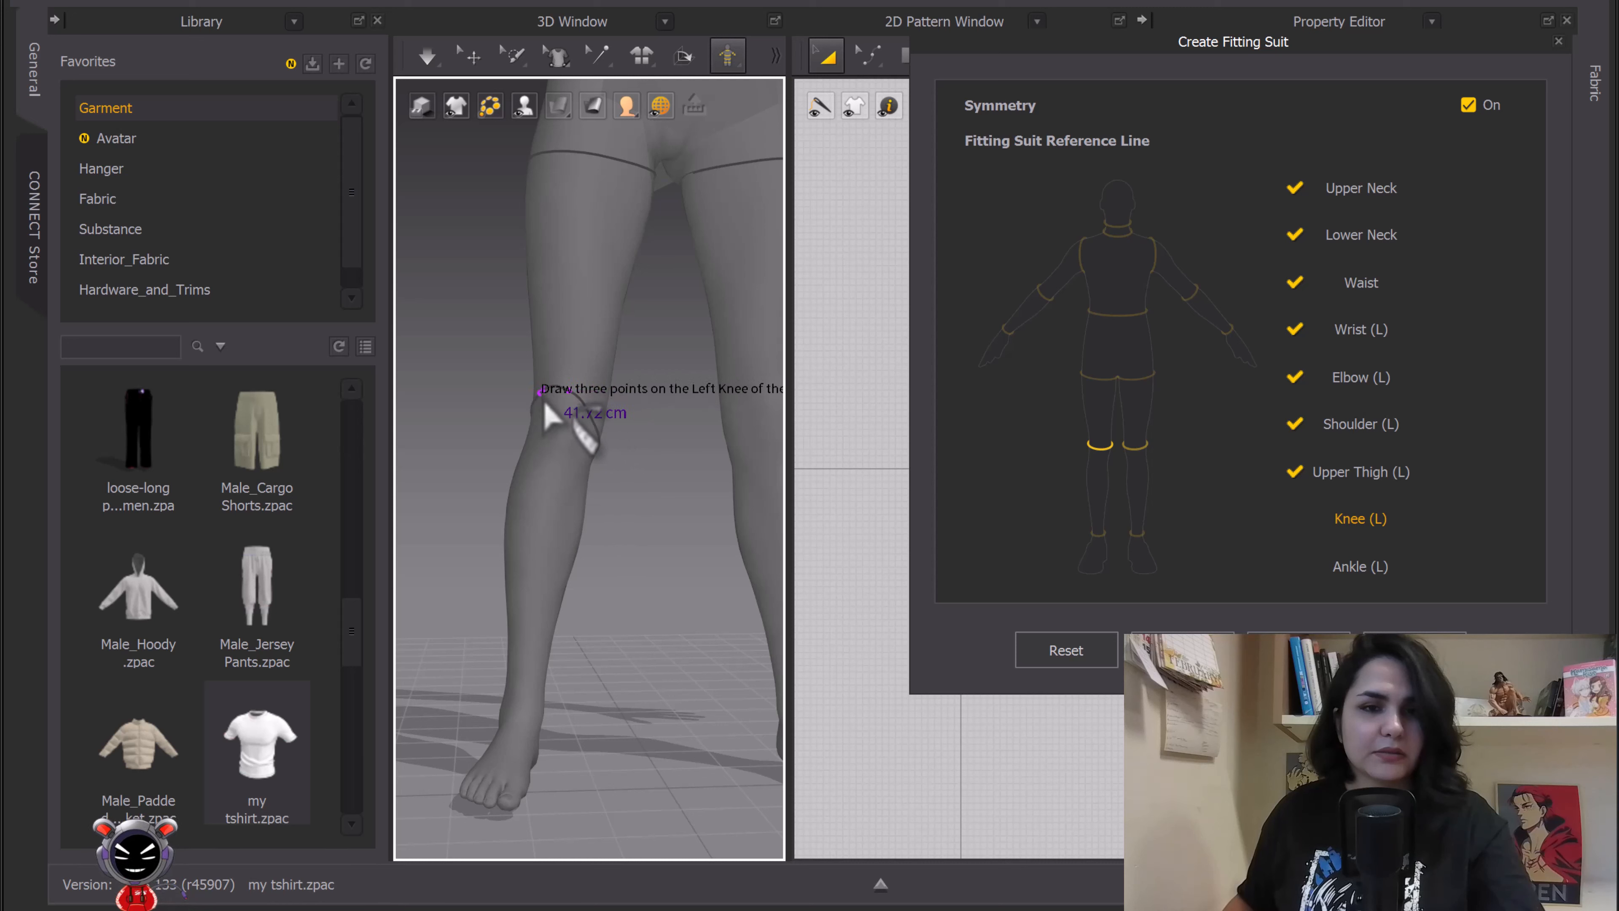
{"action": "left_click", "coordinate": [569, 390]}
{"action": "left_click", "coordinate": [582, 389]}
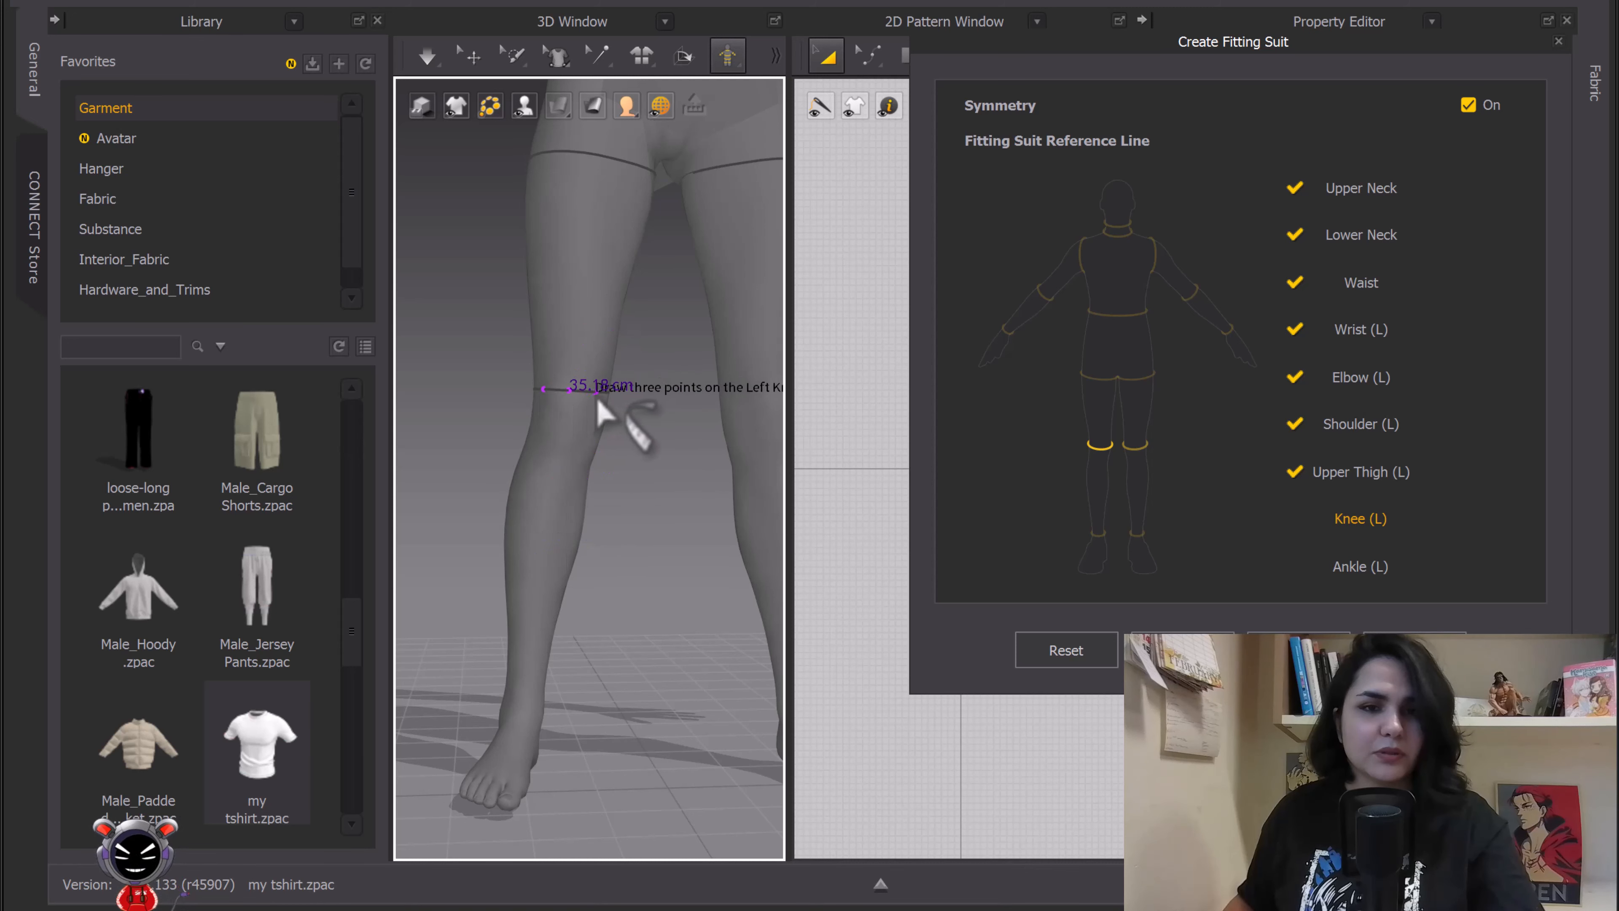
{"action": "left_click", "coordinate": [602, 392]}
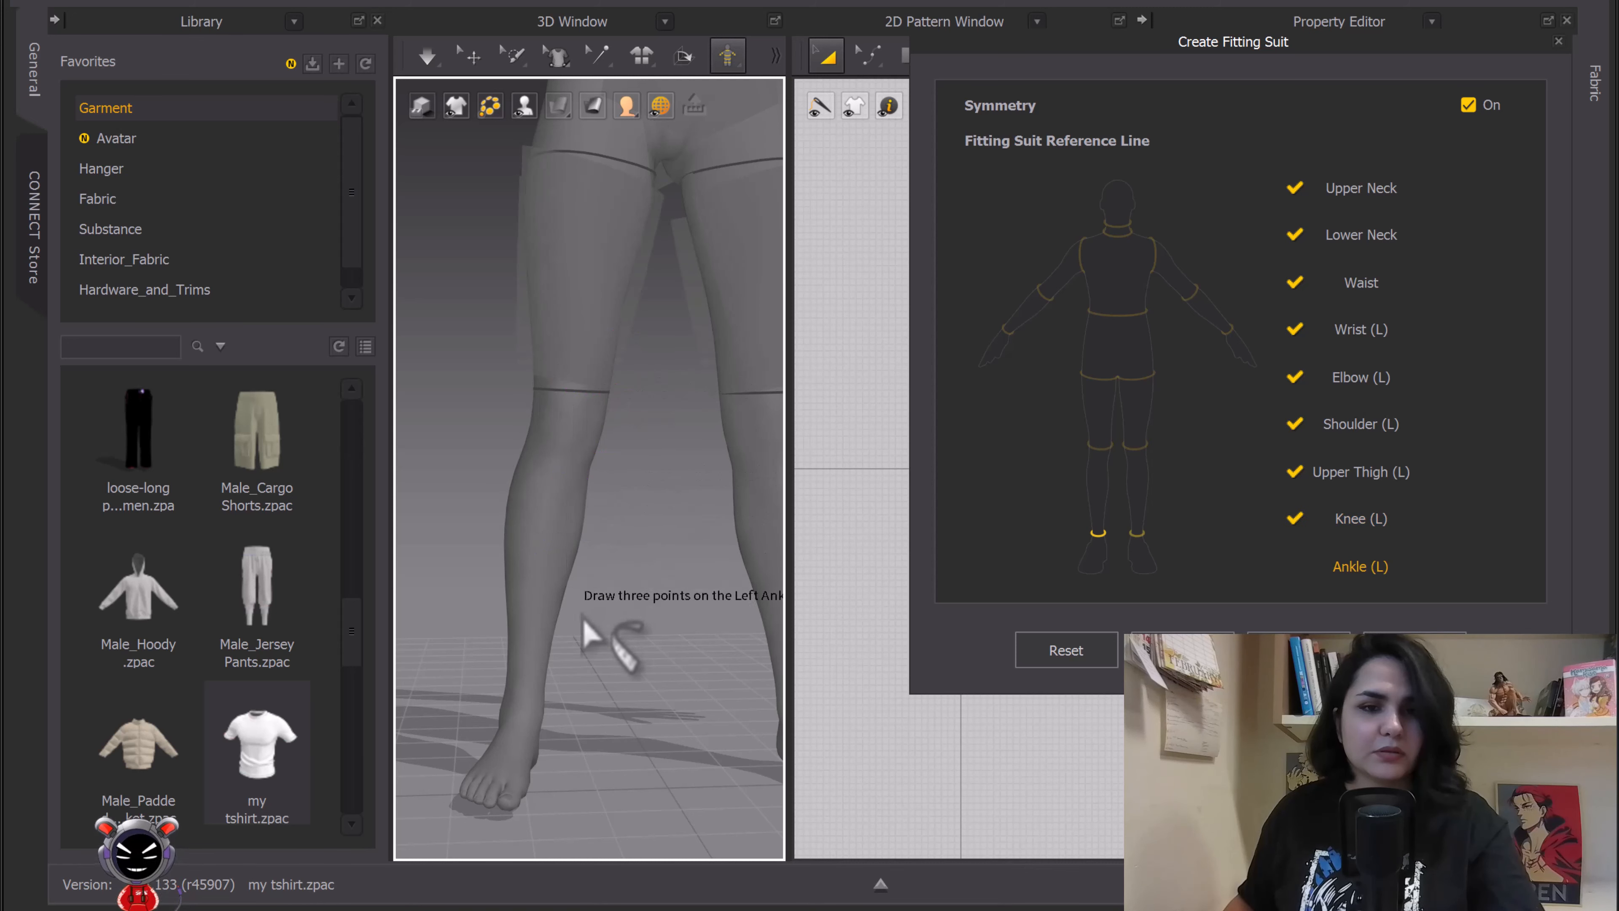
Draw the Ankle (L) reference line with three points across the left ankle and review the lines on the full avatar
{"action": "middle_click_drag", "start_coordinate": [550, 684], "coordinate": [555, 572]}
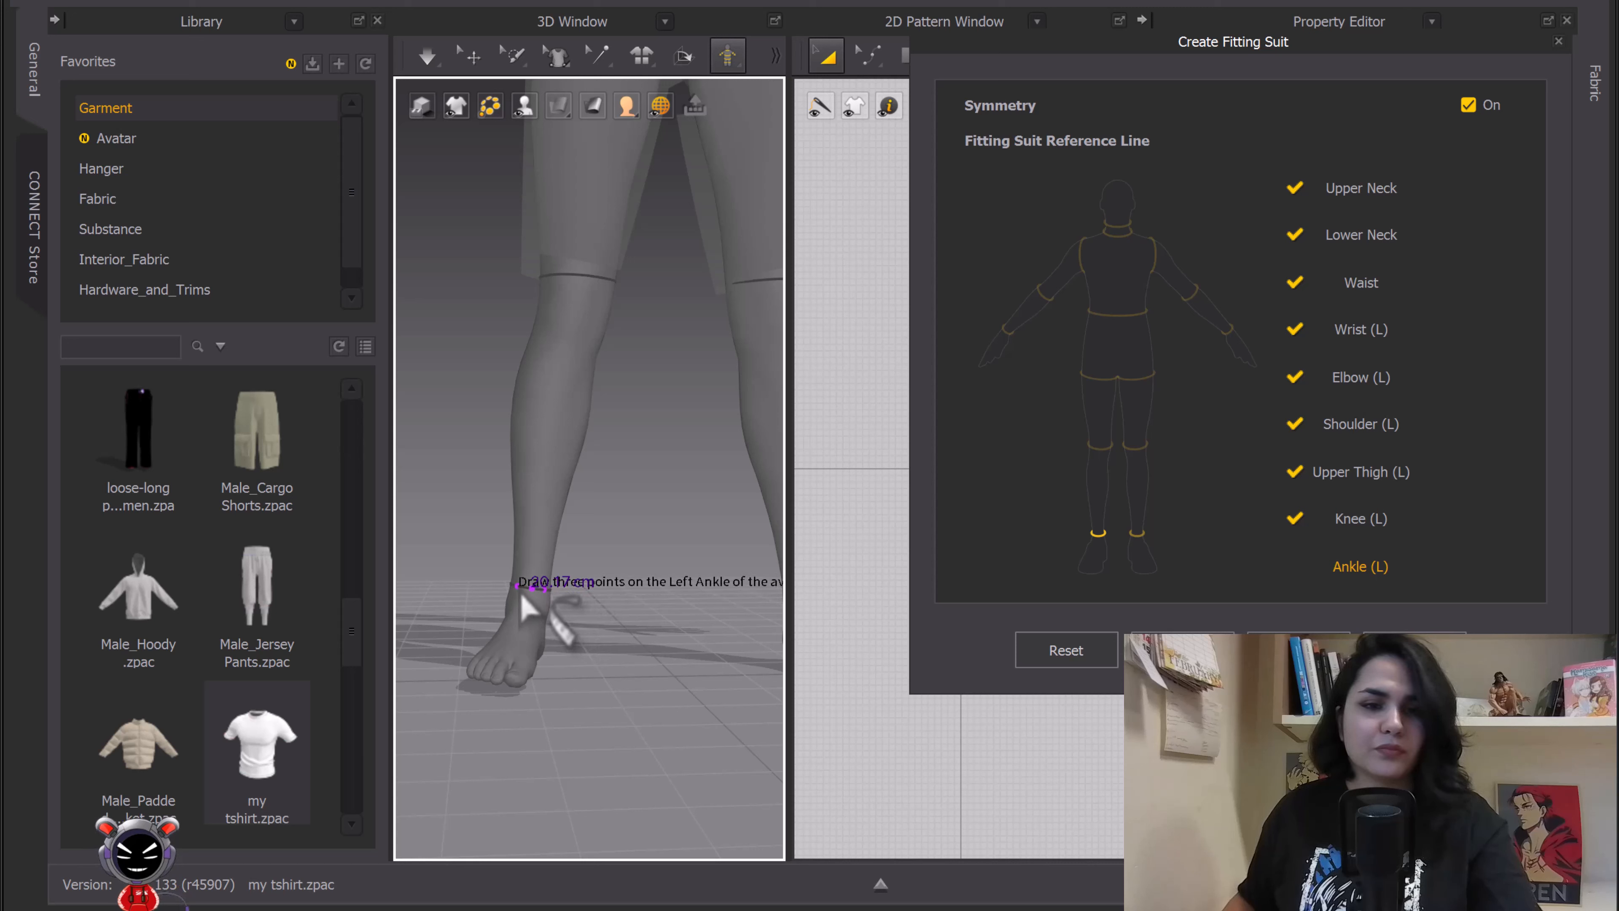
{"action": "scroll", "coordinate": [513, 640], "scroll_direction": "up", "scroll_amount": 4}
{"action": "middle_click_drag", "start_coordinate": [600, 549], "coordinate": [669, 460]}
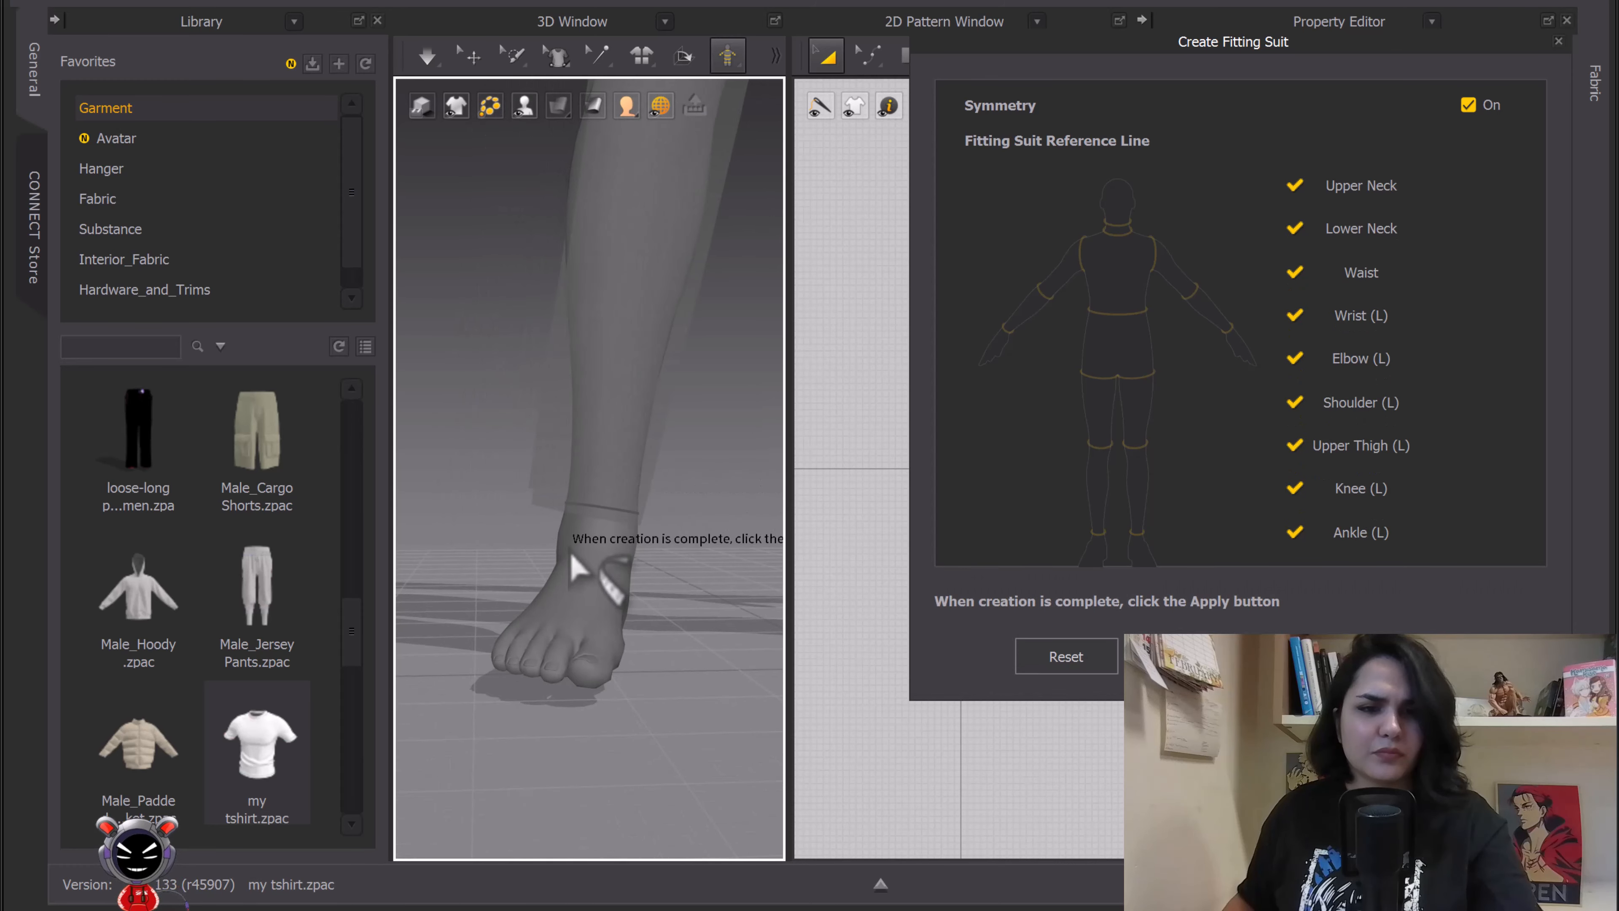
{"action": "scroll", "coordinate": [572, 551], "scroll_direction": "up", "scroll_amount": 3}
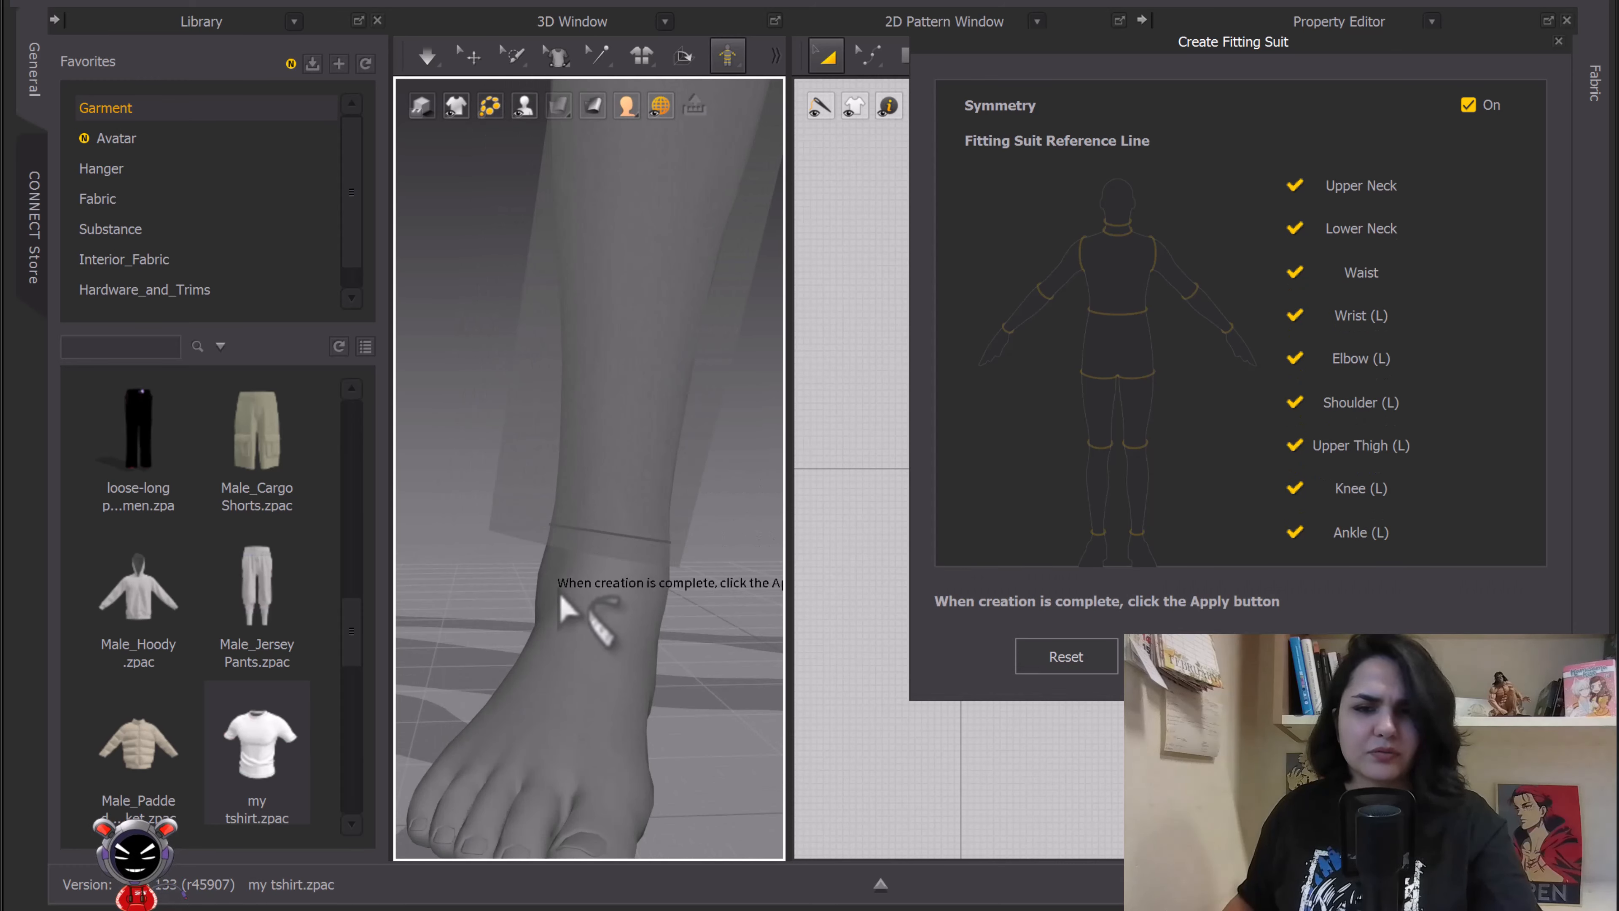
{"action": "scroll", "coordinate": [704, 580], "scroll_direction": "down", "scroll_amount": 6}
{"action": "scroll", "coordinate": [661, 549], "scroll_direction": "down", "scroll_amount": 5}
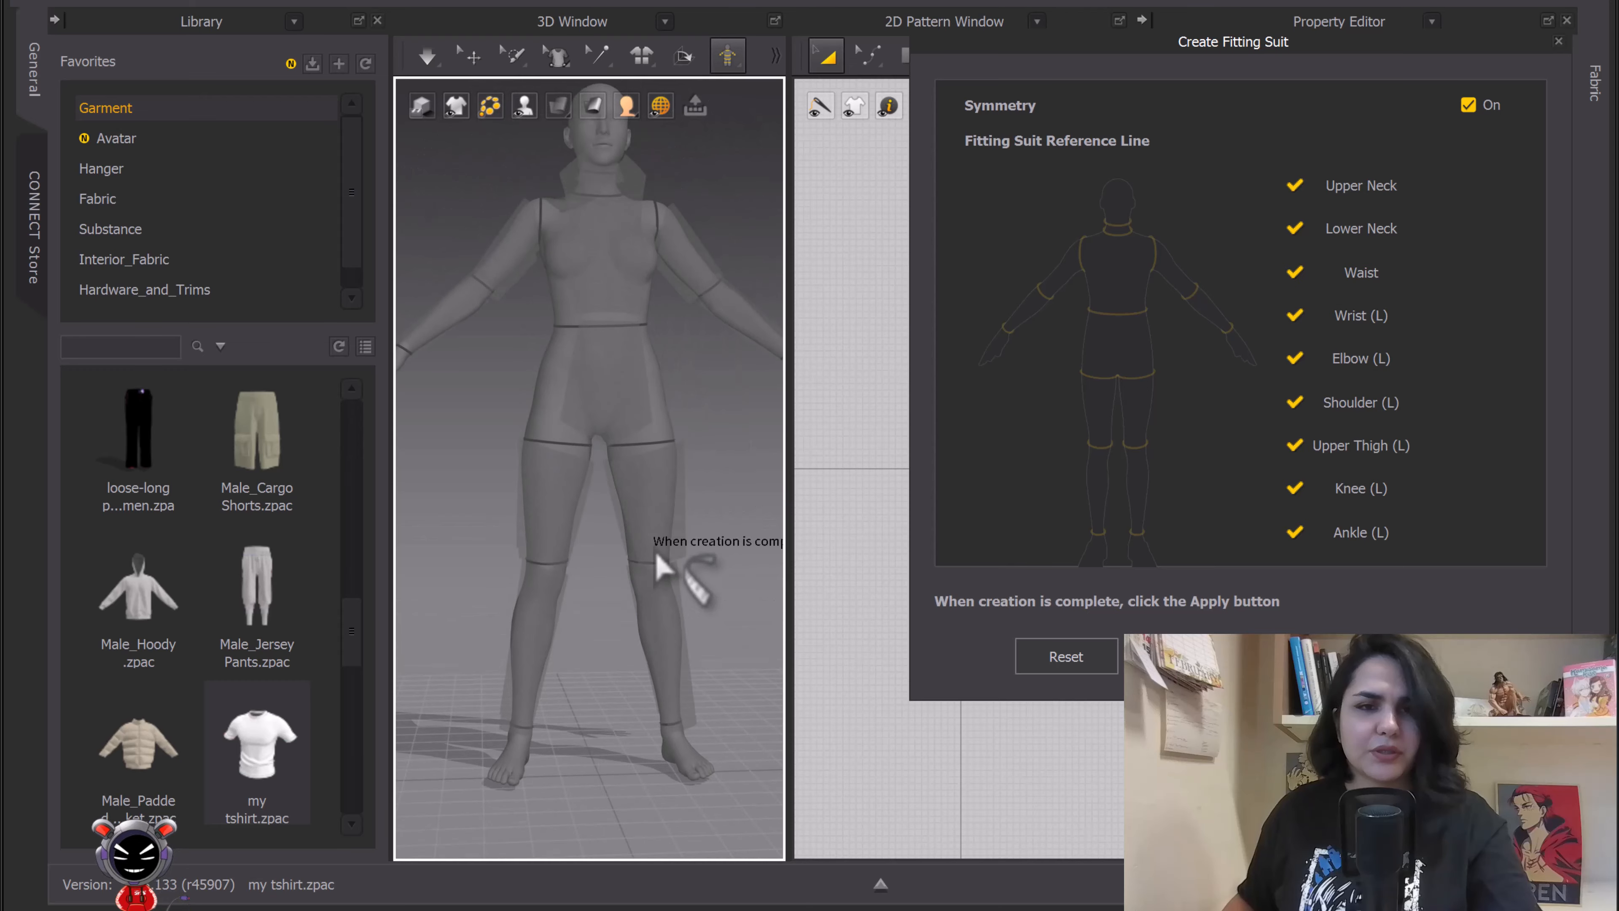
{"action": "right_click_drag", "start_coordinate": [672, 599], "coordinate": [654, 563]}
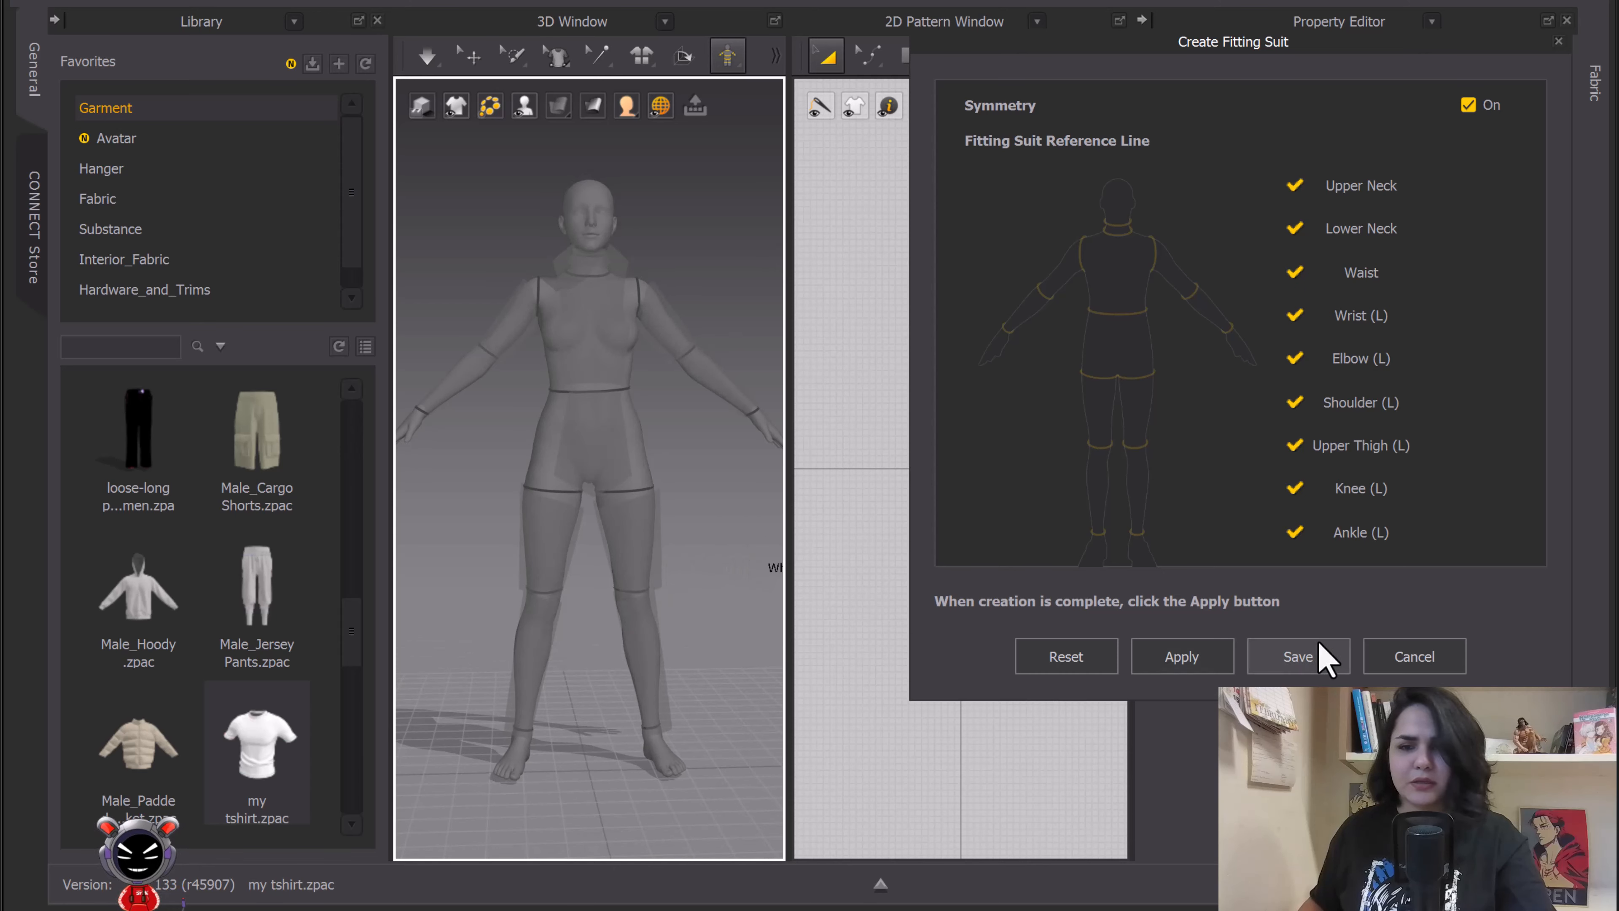
Generate the fitting suit from the reference lines and inspect it around the crotch and the back
{"action": "left_click", "coordinate": [1180, 656]}
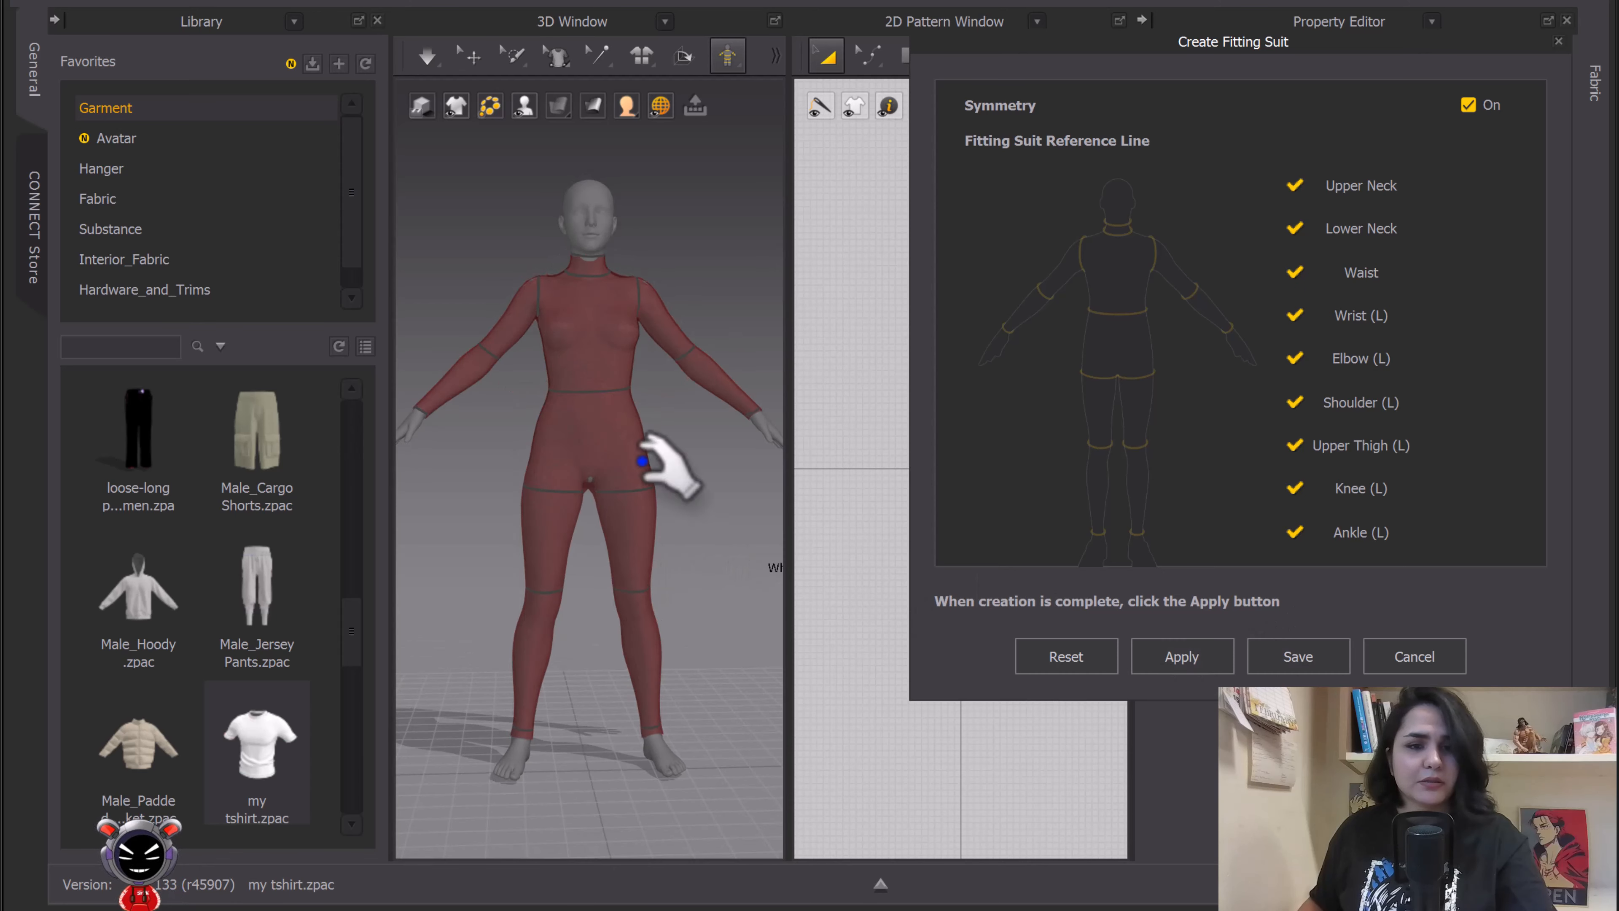
{"action": "scroll", "coordinate": [638, 492], "scroll_direction": "up", "scroll_amount": 5}
{"action": "right_click_drag", "start_coordinate": [637, 491], "coordinate": [593, 510]}
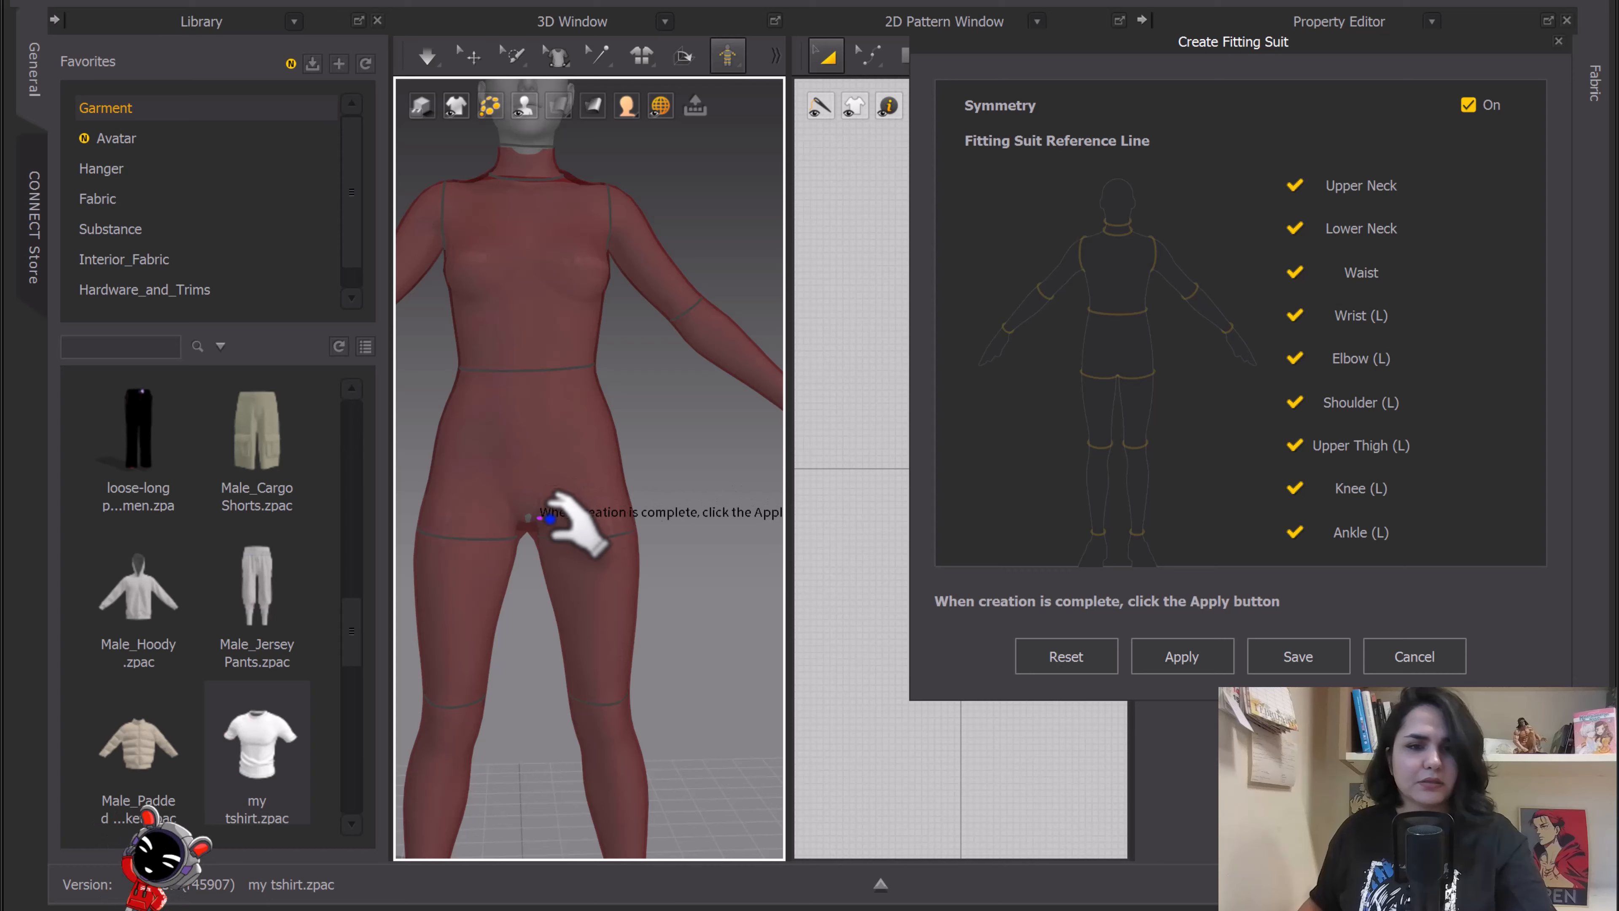
{"action": "left_click_drag", "start_coordinate": [550, 519], "coordinate": [560, 588]}
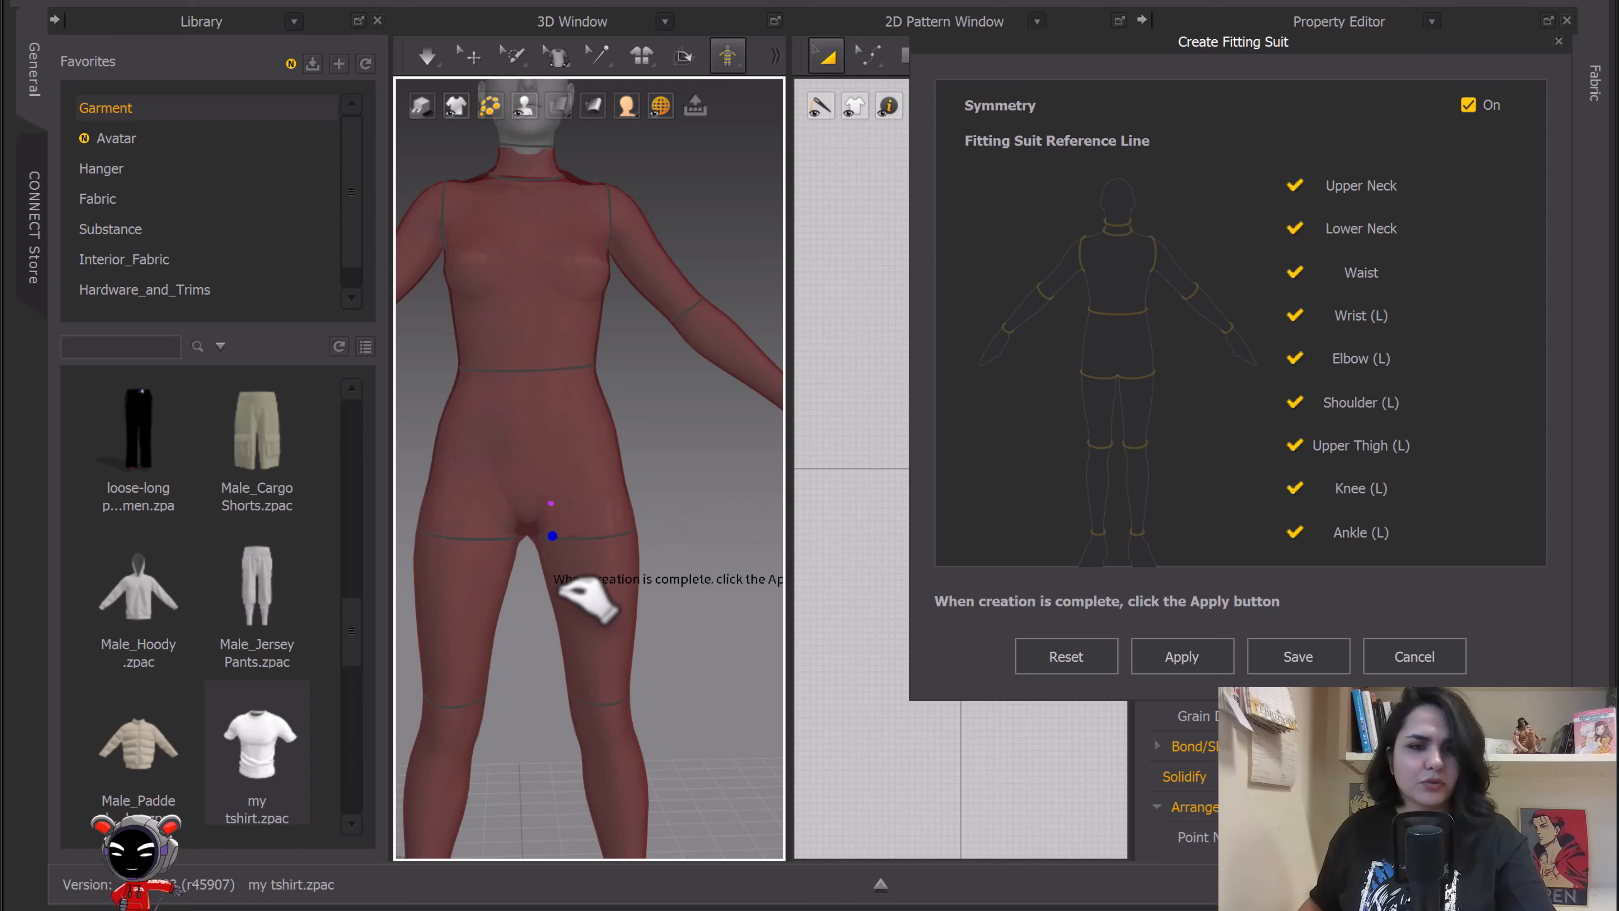
{"action": "right_click_drag", "start_coordinate": [676, 481], "coordinate": [361, 495]}
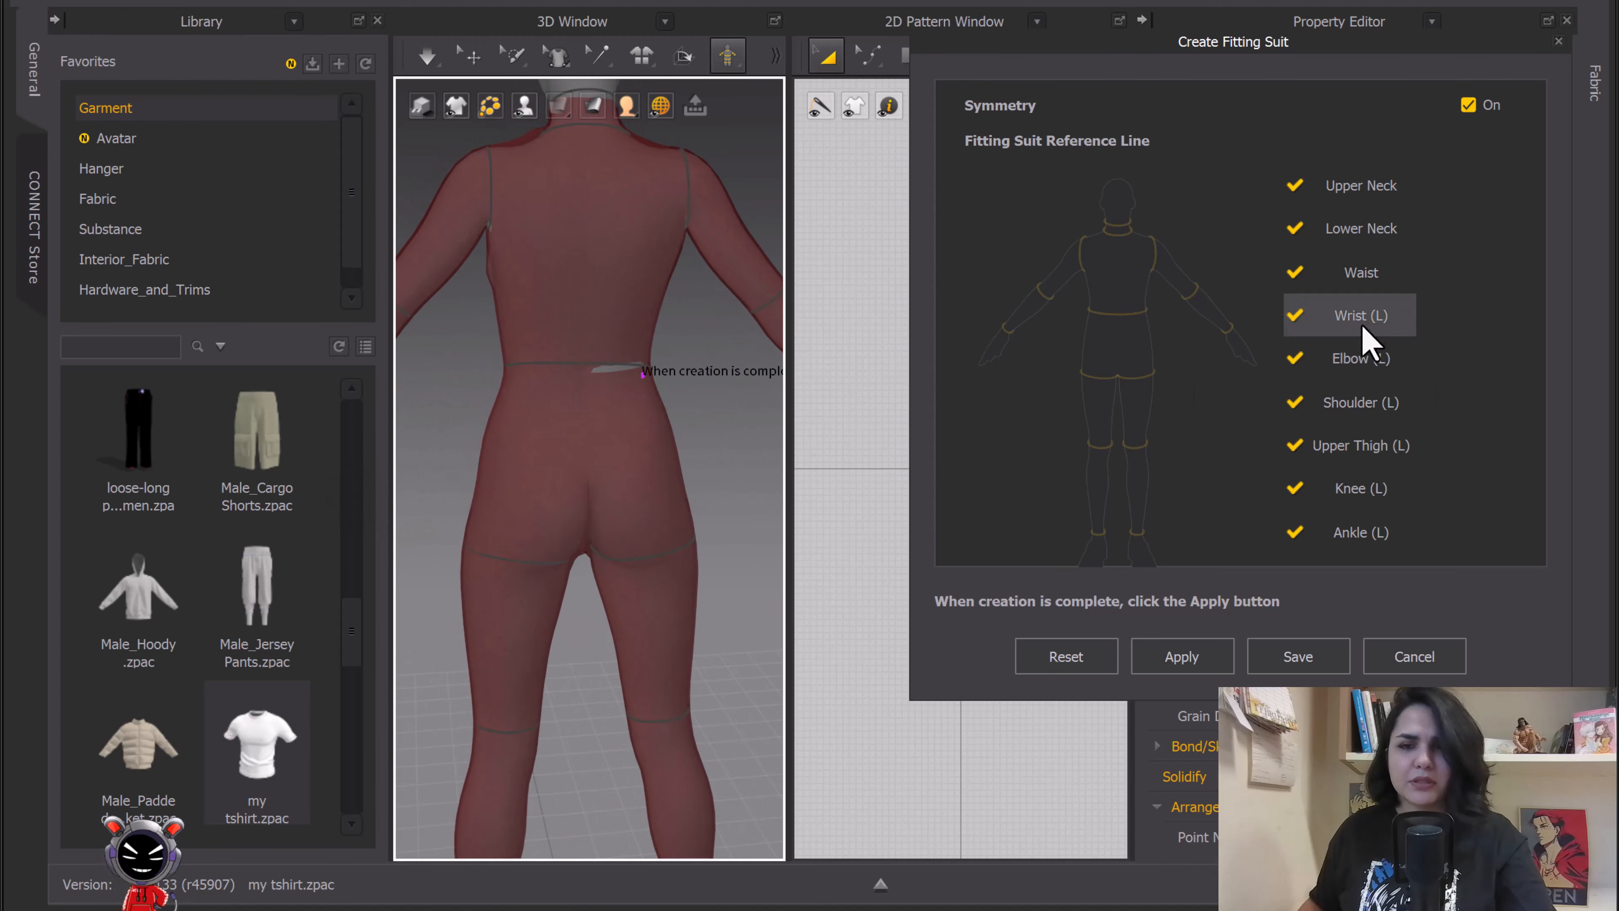
Delete the Wrist (L) reference line and make it the active line for redrawing
{"action": "right_click", "coordinate": [1356, 338]}
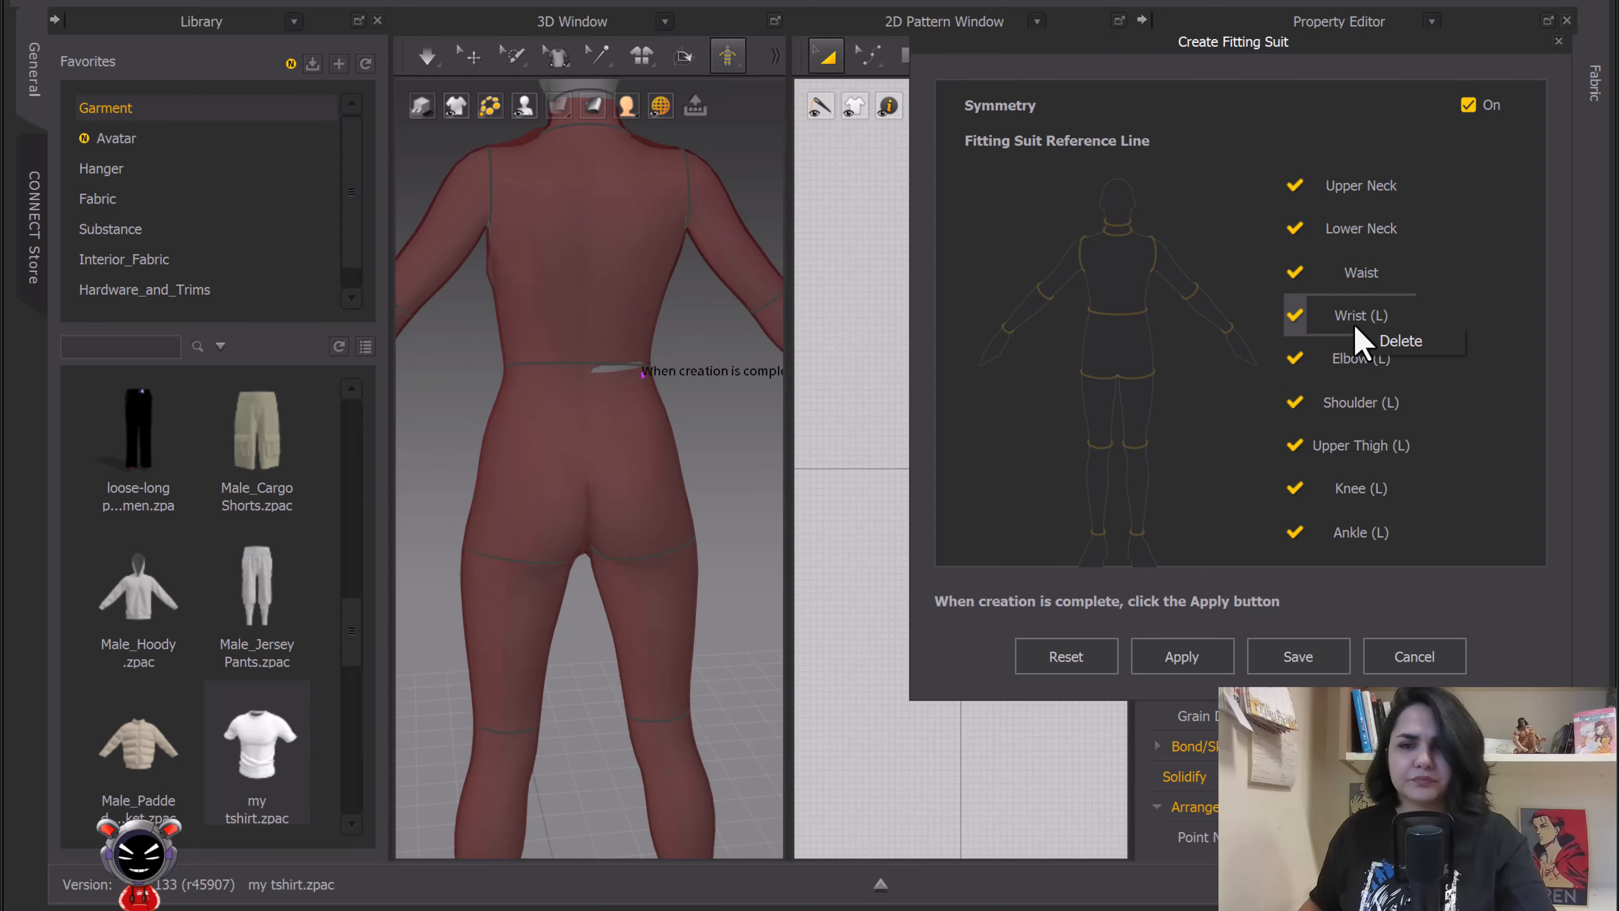
{"action": "left_click", "coordinate": [1402, 345]}
{"action": "right_click_drag", "start_coordinate": [589, 446], "coordinate": [802, 459]}
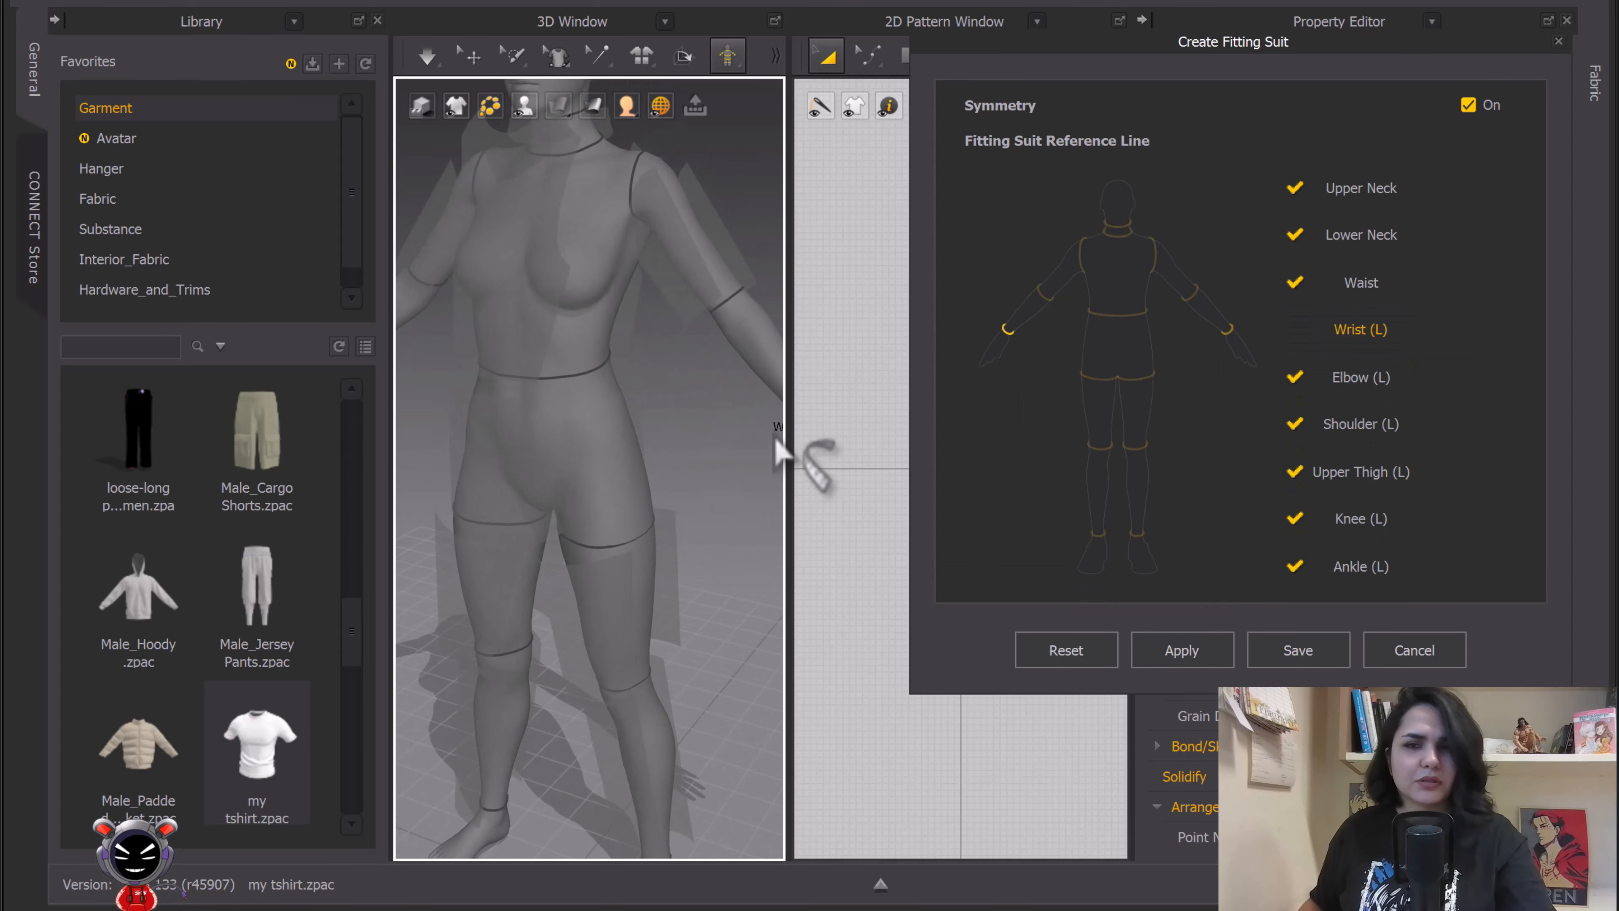
{"action": "scroll", "coordinate": [541, 391], "scroll_direction": "up", "scroll_amount": 3}
{"action": "right_click_drag", "start_coordinate": [561, 378], "coordinate": [605, 376]}
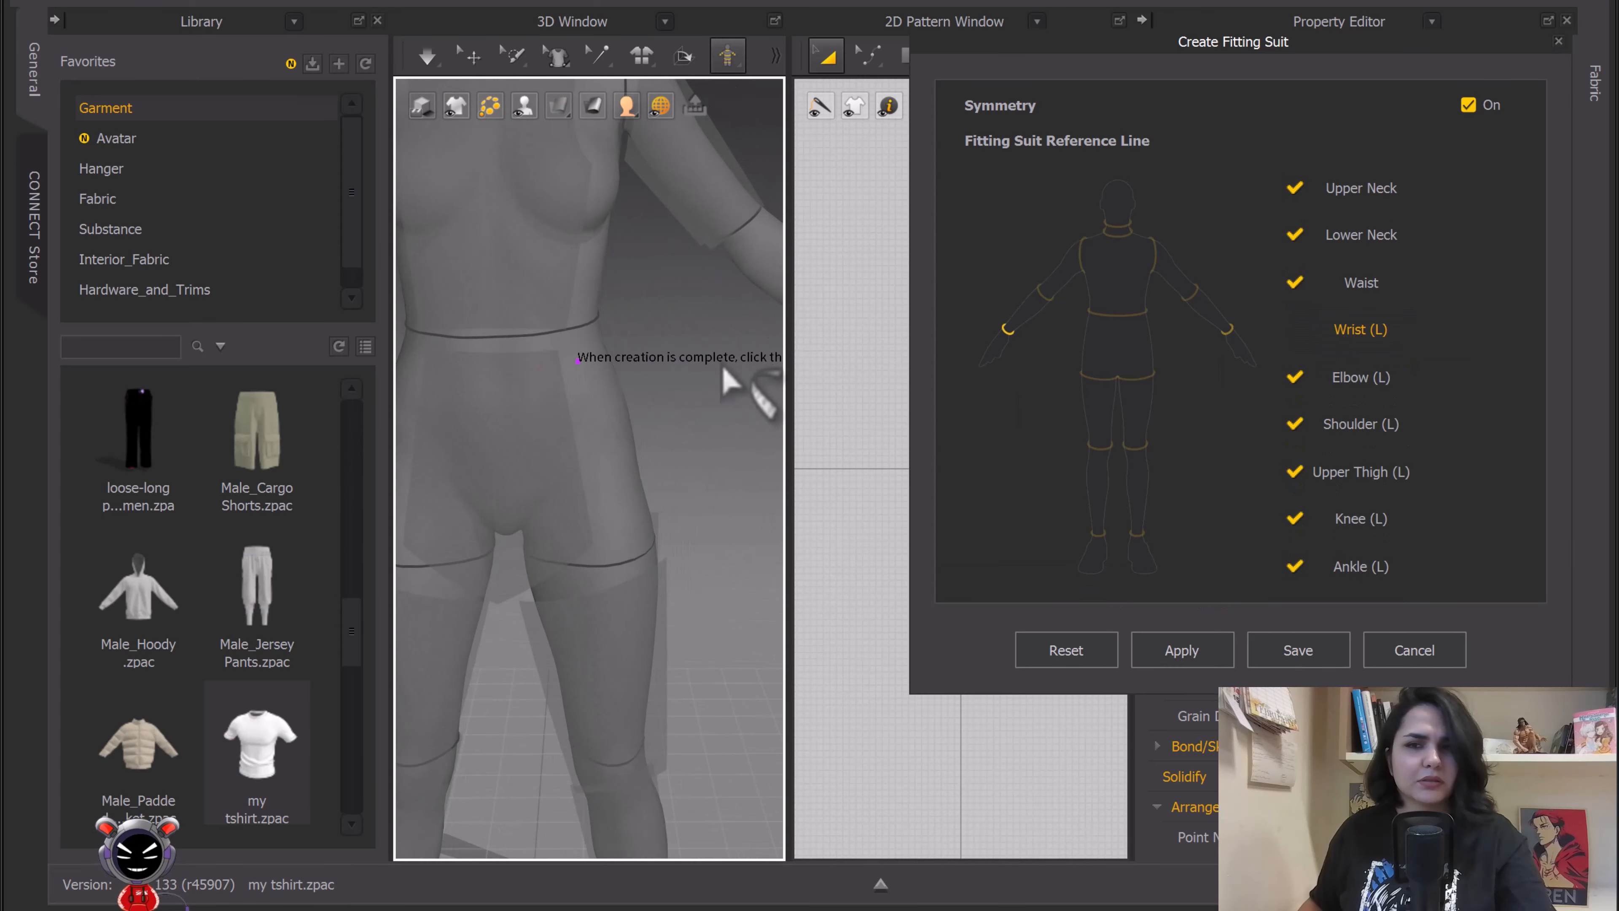
{"action": "left_click", "coordinate": [1346, 331]}
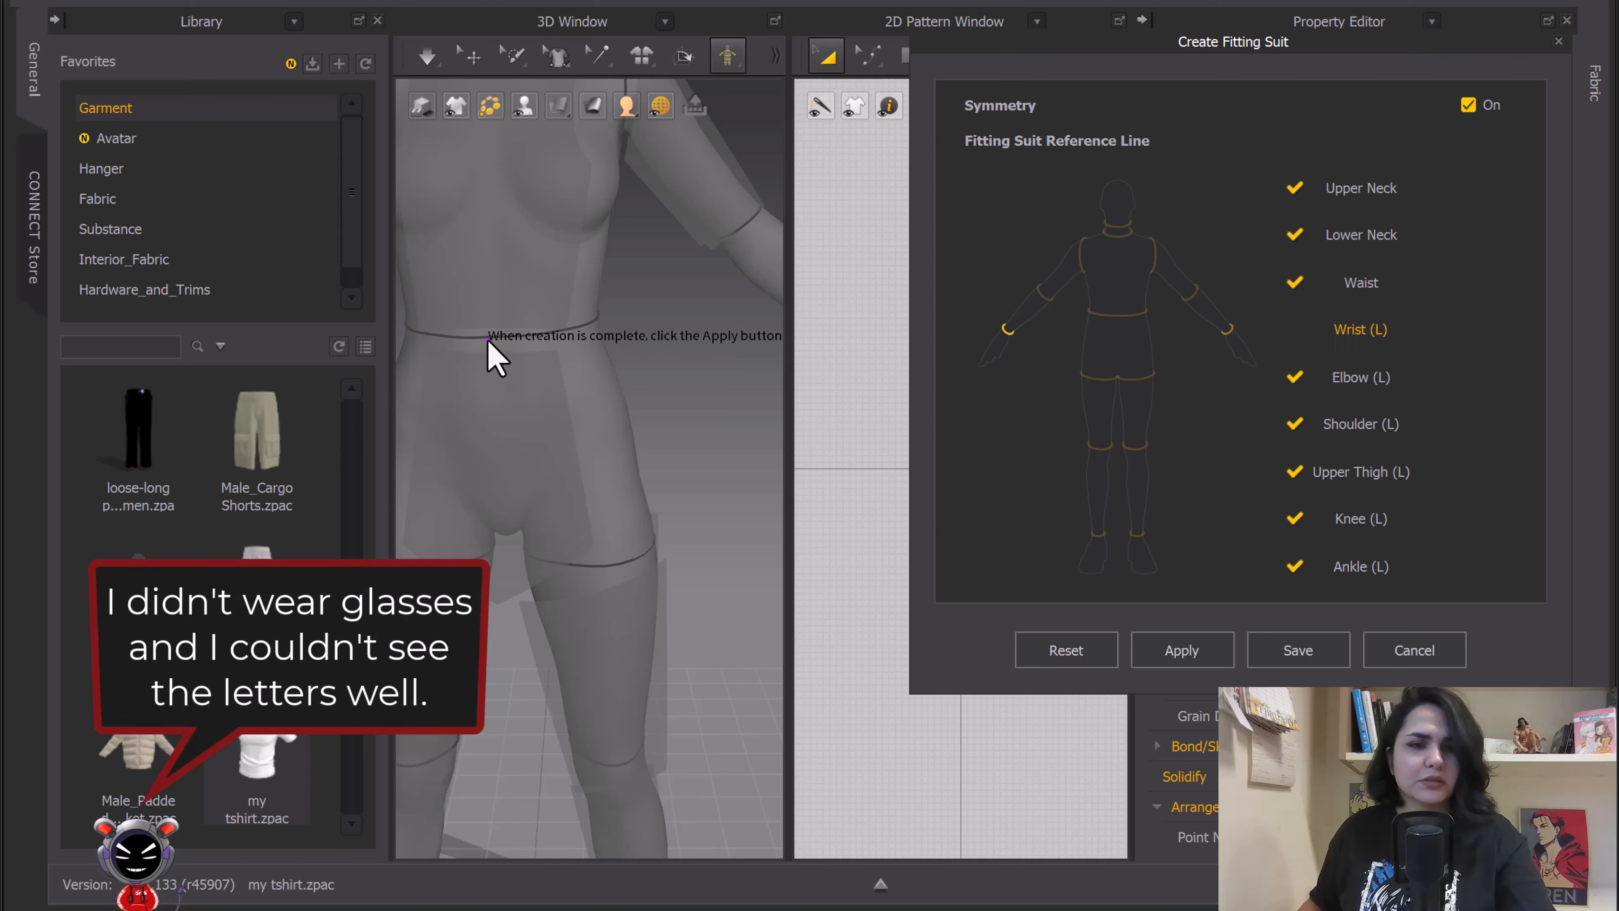
{"action": "right_click_drag", "start_coordinate": [494, 360], "coordinate": [574, 336]}
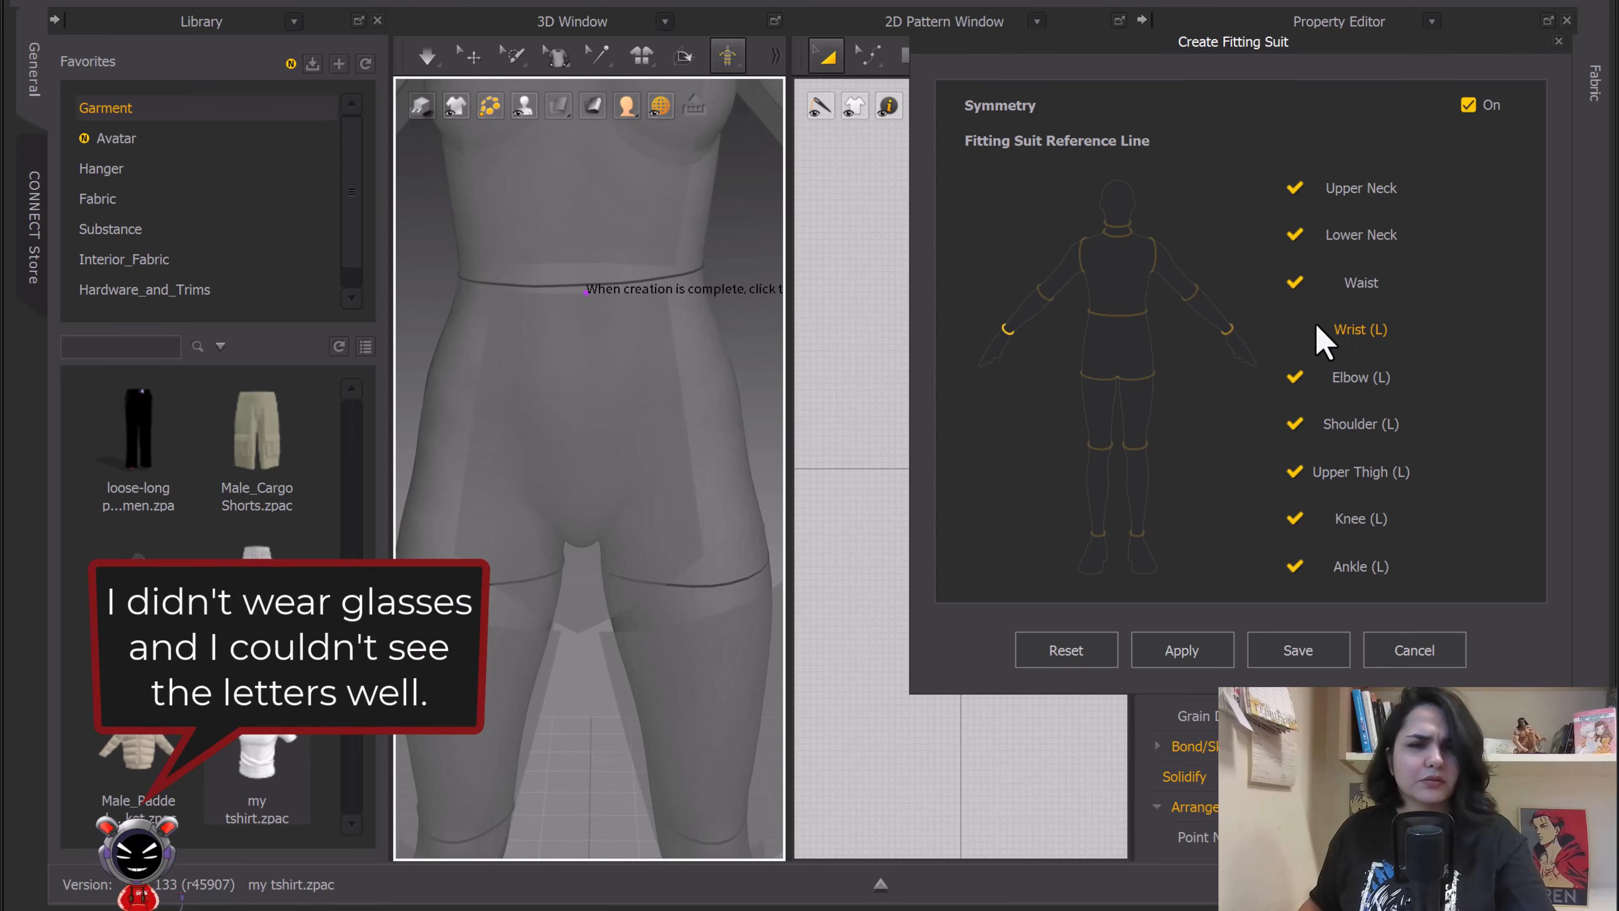
{"action": "left_click", "coordinate": [1354, 328]}
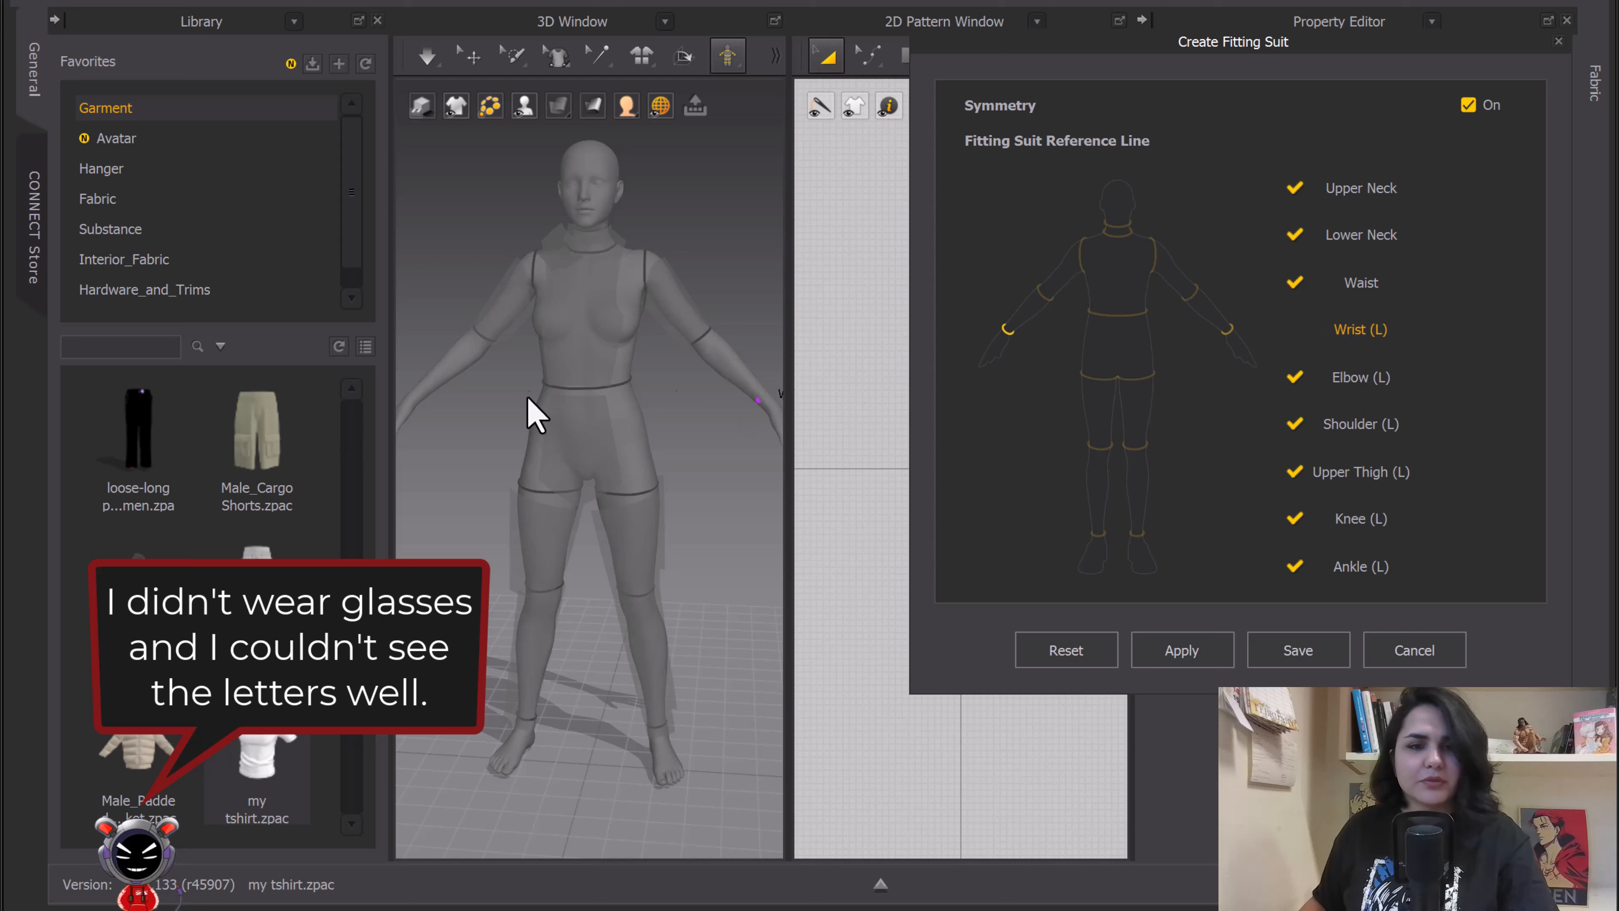
Redraw the Wrist (L) reference line with three points across the avatar's left wrist, just above the hand
{"action": "scroll", "coordinate": [659, 367], "scroll_direction": "down", "scroll_amount": 2}
{"action": "scroll", "coordinate": [669, 344], "scroll_direction": "up", "scroll_amount": 2}
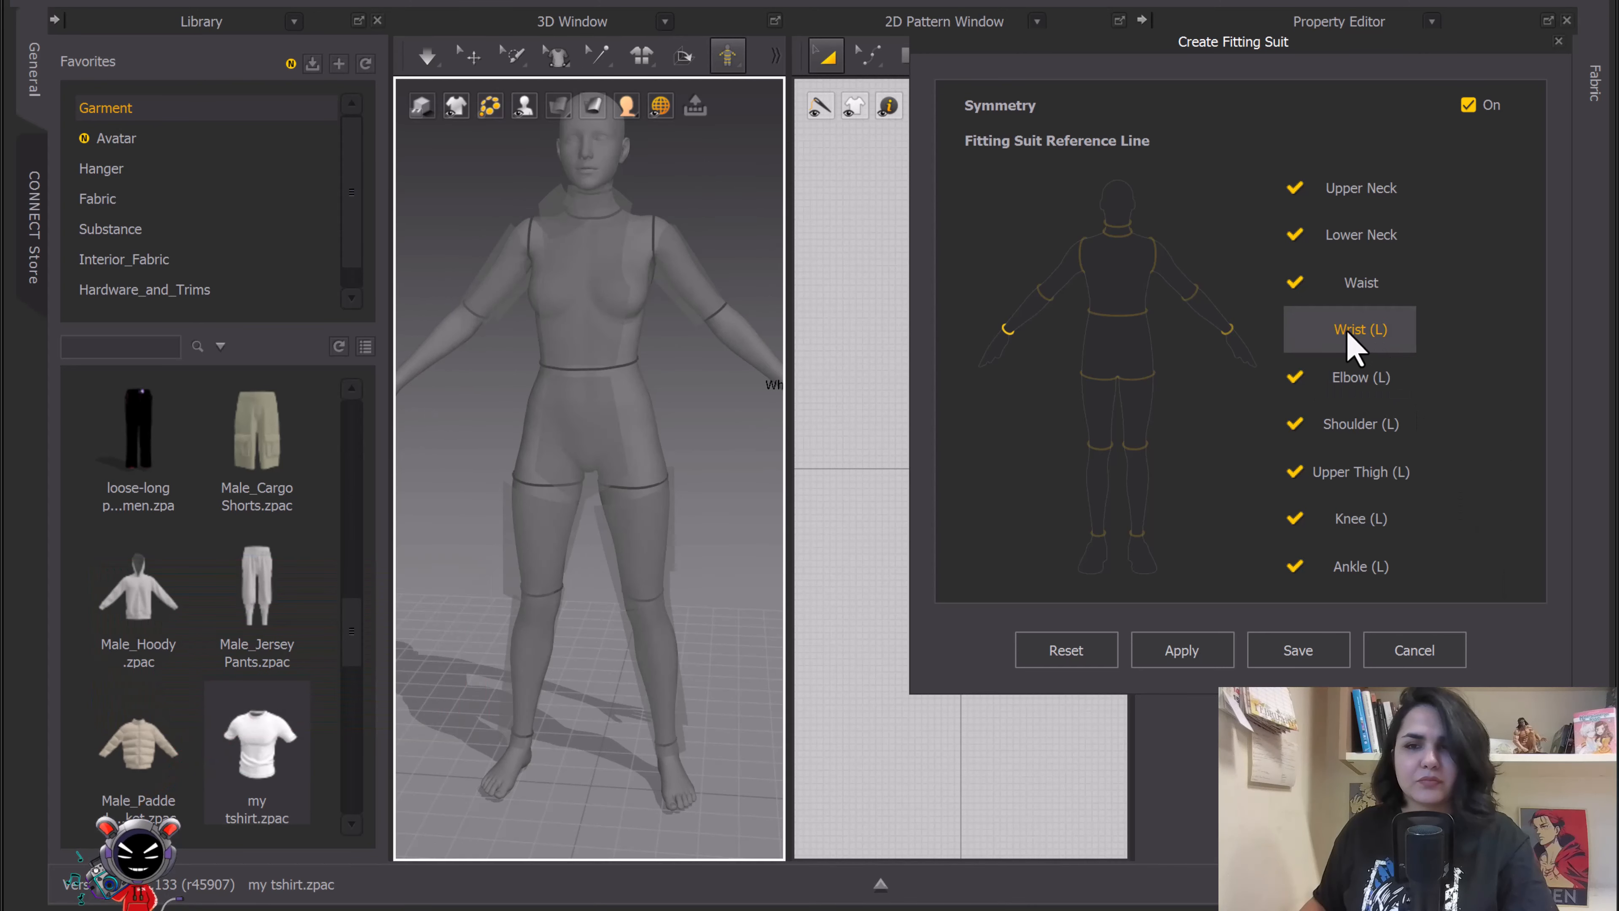
{"action": "right_click_drag", "start_coordinate": [752, 448], "coordinate": [587, 434]}
{"action": "scroll", "coordinate": [712, 398], "scroll_direction": "up", "scroll_amount": 5}
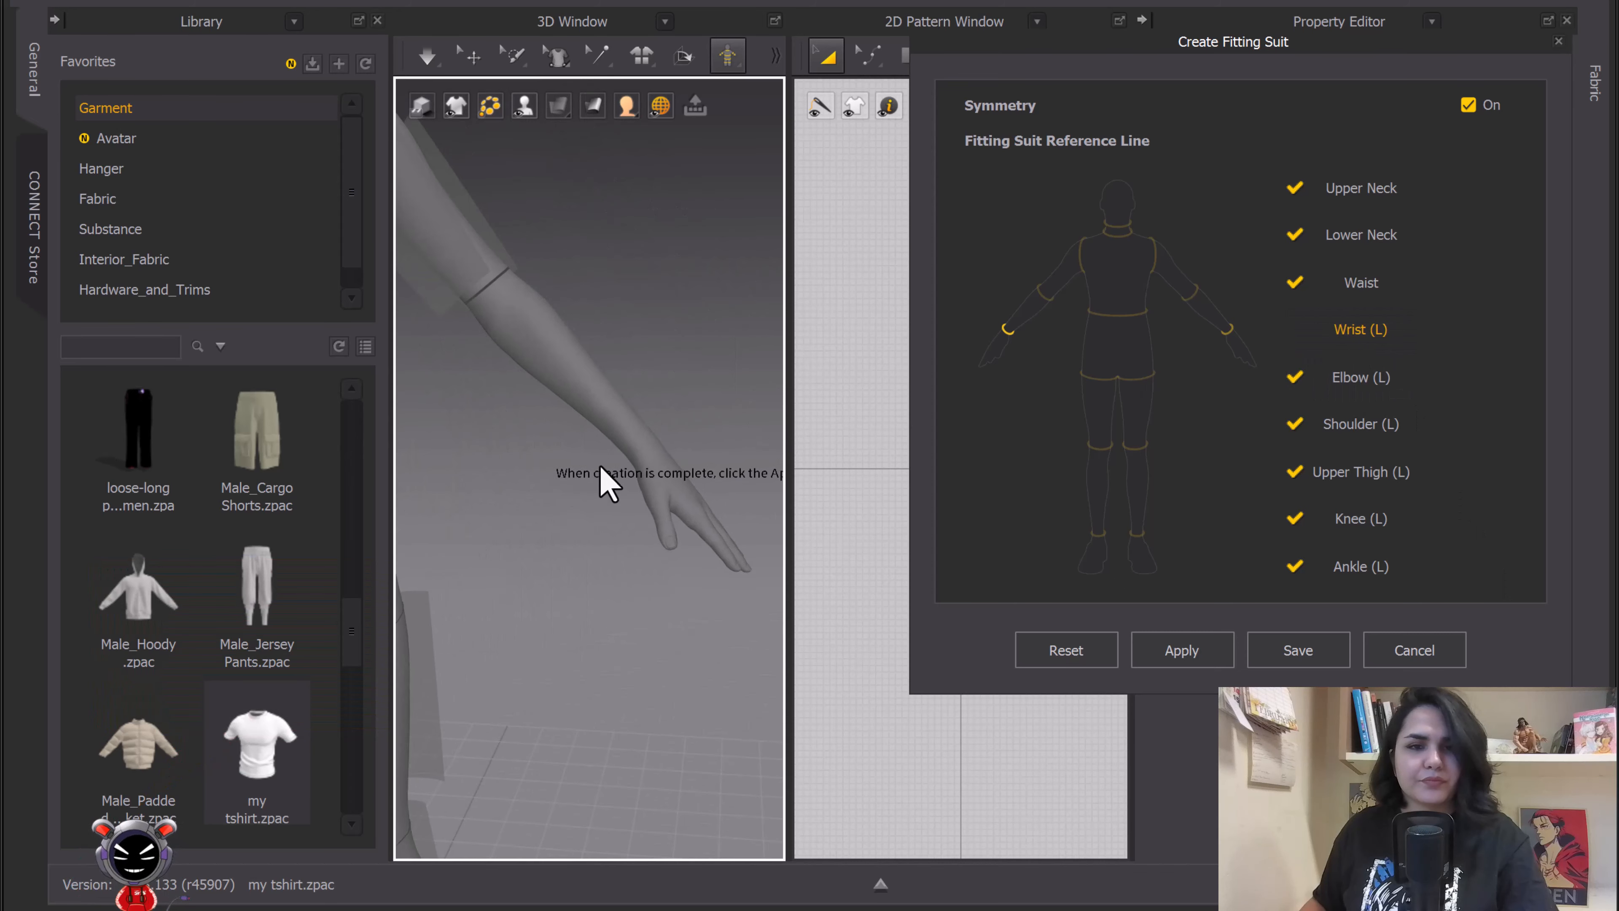
{"action": "left_click", "coordinate": [642, 437]}
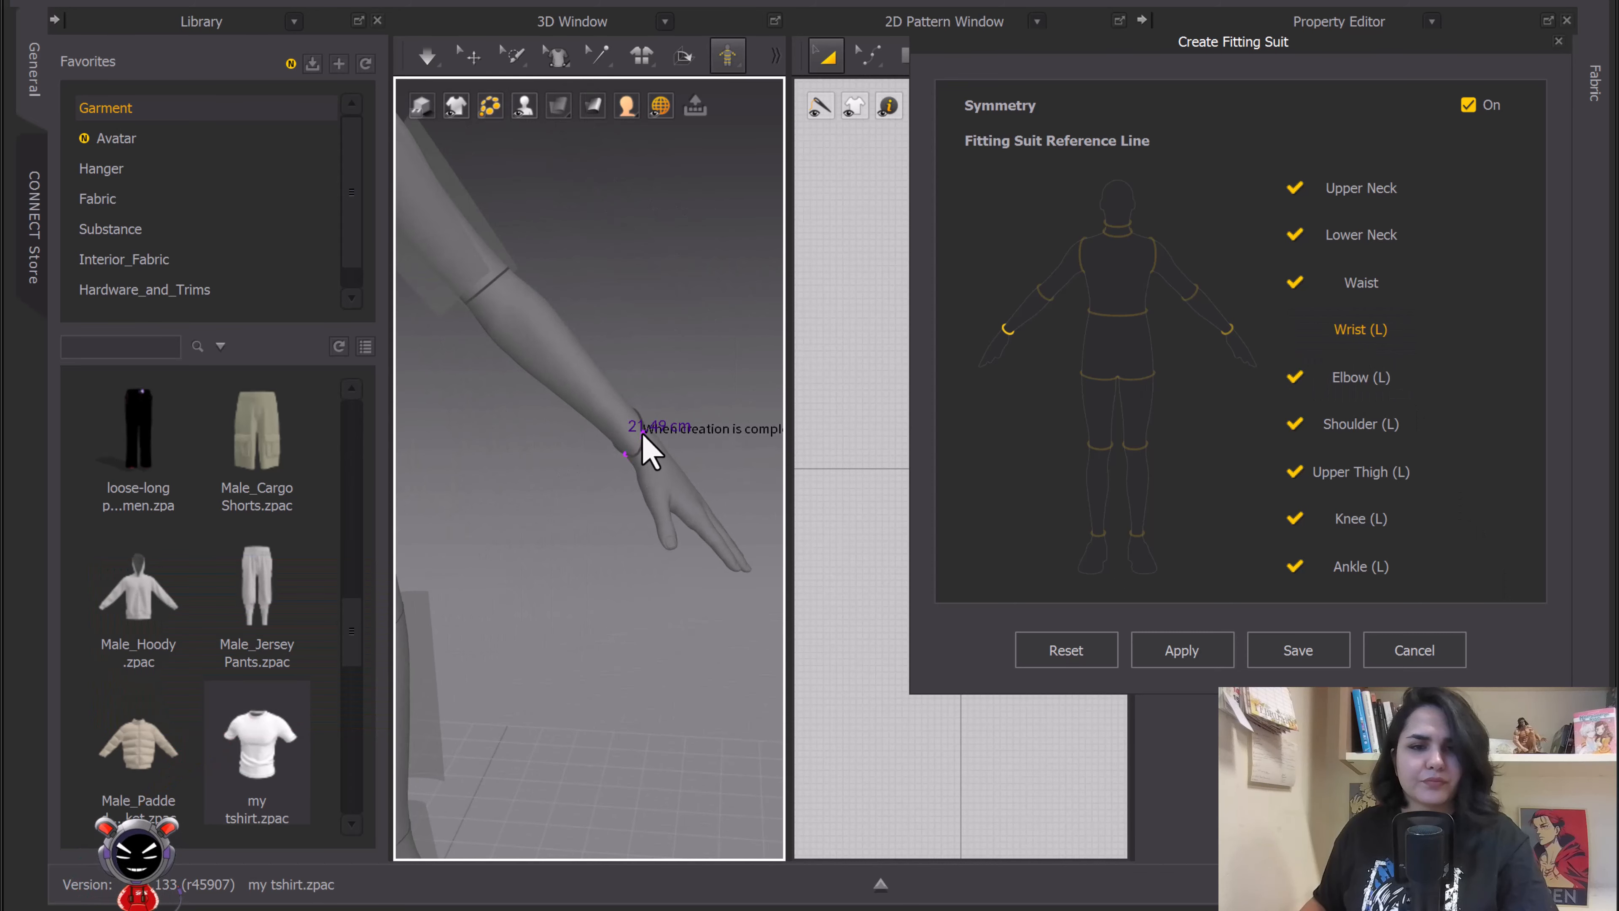
{"action": "left_click", "coordinate": [647, 438]}
{"action": "left_click", "coordinate": [649, 434]}
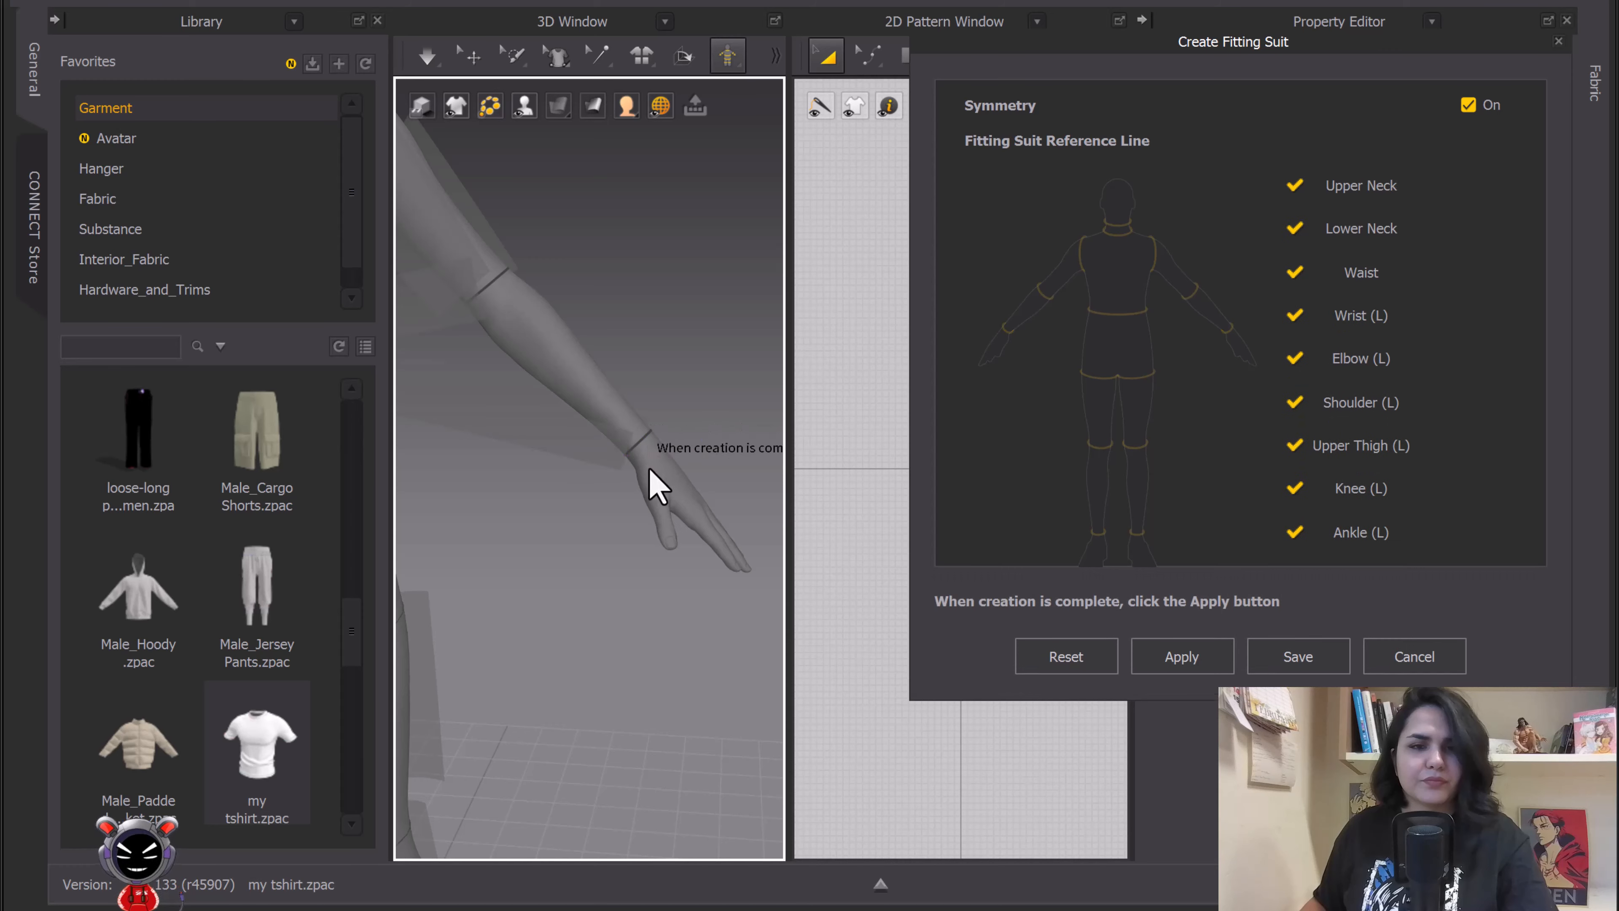
Examine the reference lines on both arms, the wrists and the full avatar from several distances
{"action": "scroll", "coordinate": [568, 451], "scroll_direction": "down", "scroll_amount": 5}
{"action": "right_click_drag", "start_coordinate": [727, 420], "coordinate": [662, 448]}
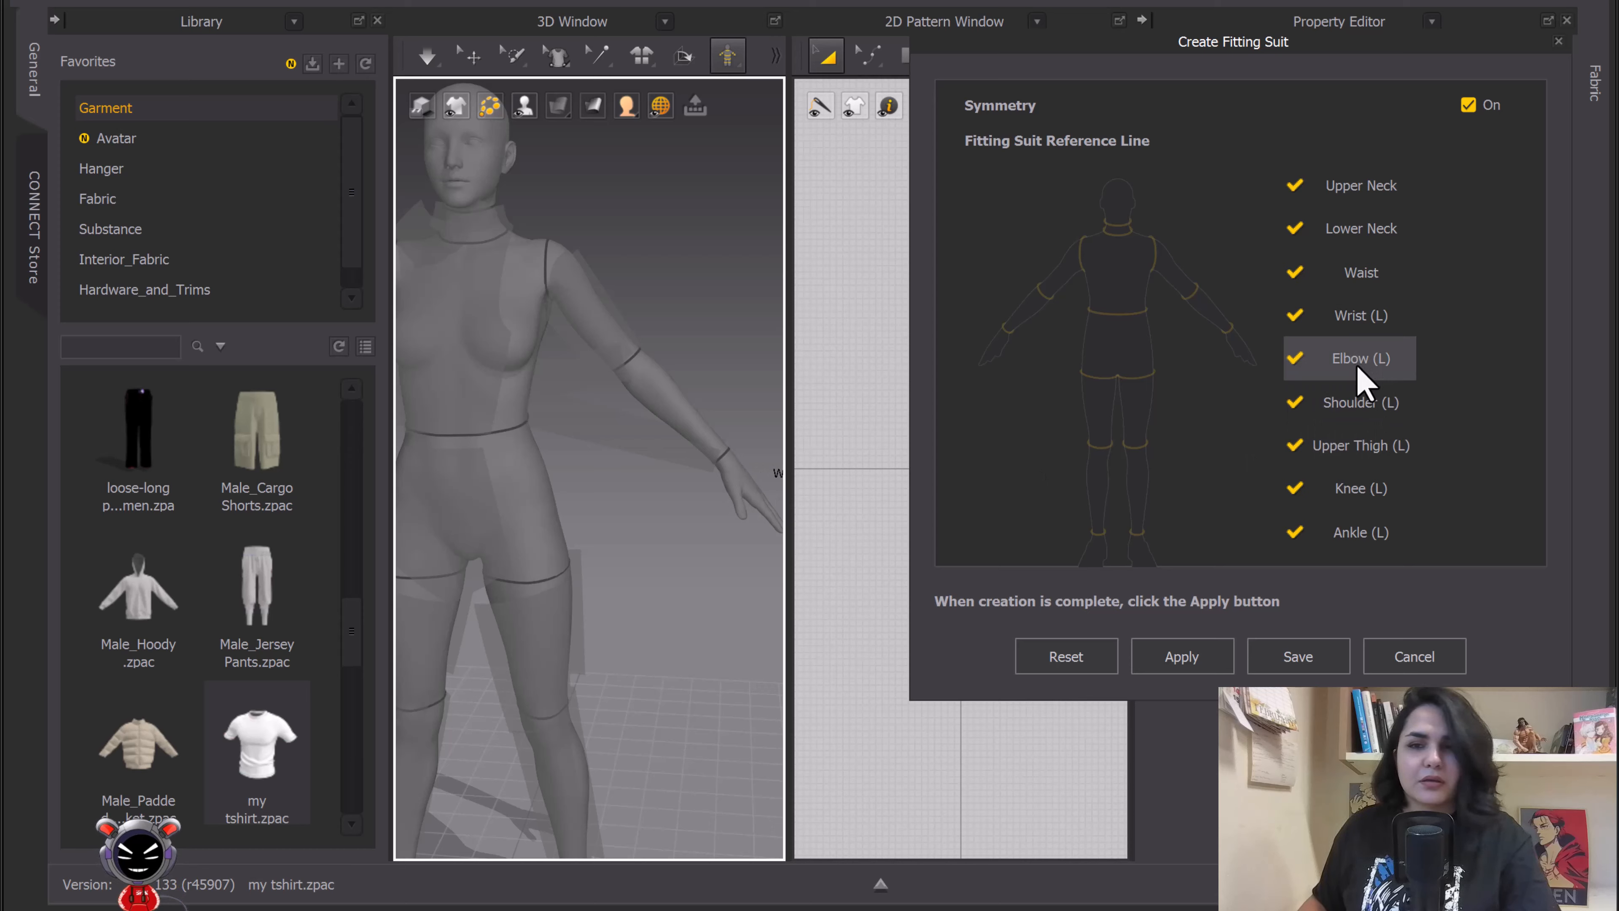
{"action": "scroll", "coordinate": [619, 475], "scroll_direction": "down", "scroll_amount": 3}
{"action": "middle_click_drag", "start_coordinate": [631, 473], "coordinate": [690, 423]}
{"action": "scroll", "coordinate": [709, 348], "scroll_direction": "up", "scroll_amount": 2}
{"action": "scroll", "coordinate": [709, 349], "scroll_direction": "up", "scroll_amount": 1}
{"action": "scroll", "coordinate": [610, 460], "scroll_direction": "down", "scroll_amount": 2}
{"action": "middle_click_drag", "start_coordinate": [609, 460], "coordinate": [636, 423]}
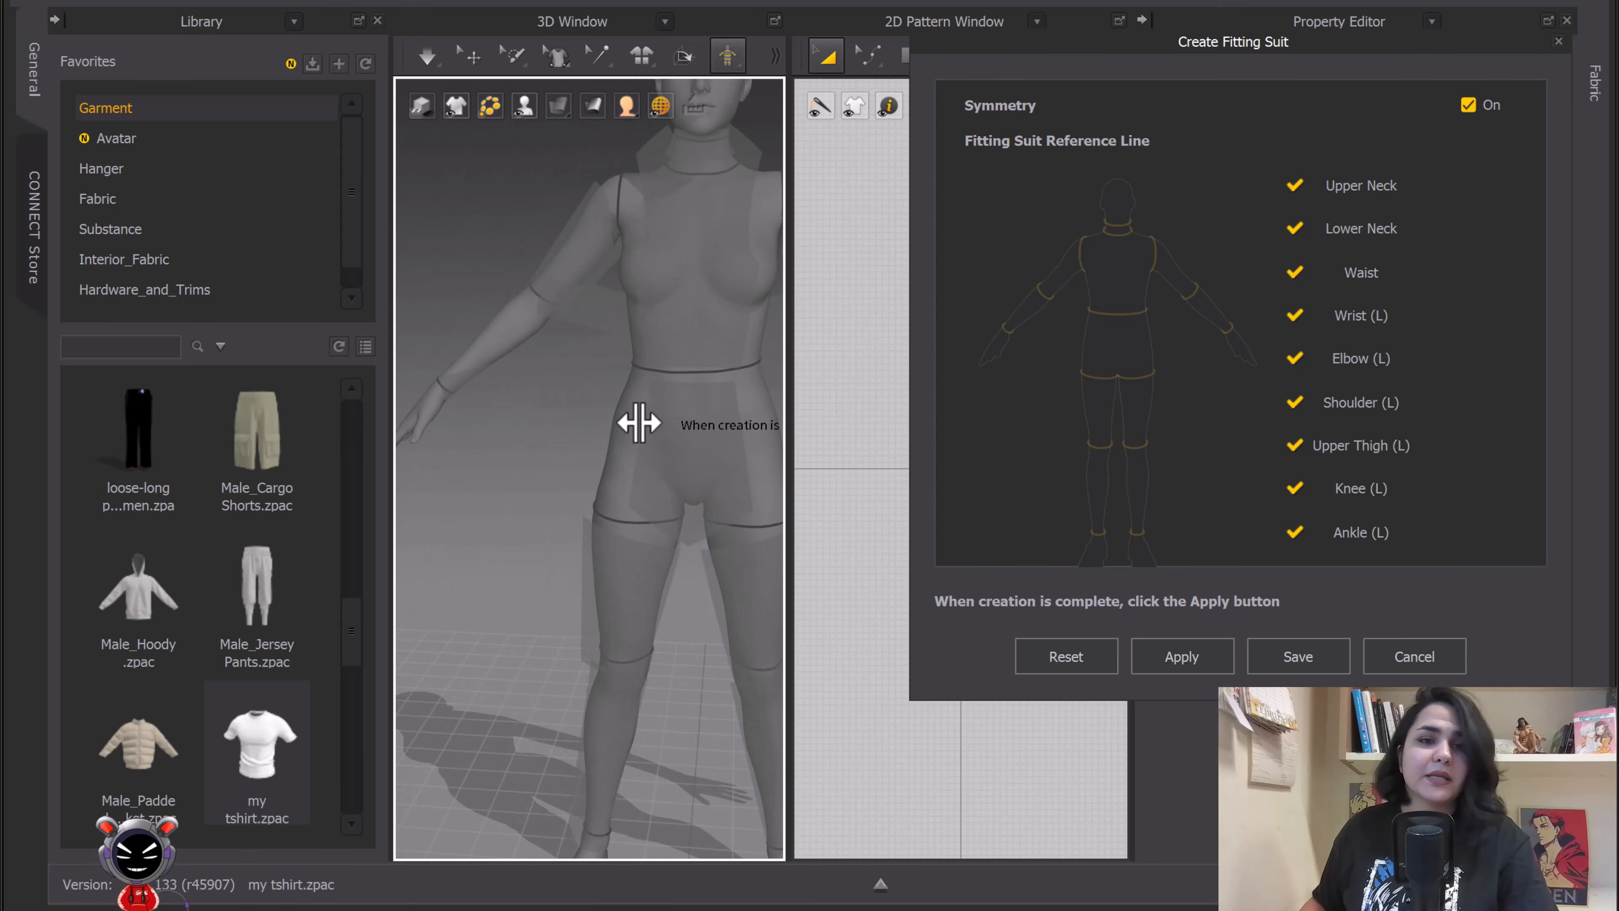
{"action": "scroll", "coordinate": [633, 411], "scroll_direction": "down", "scroll_amount": 2}
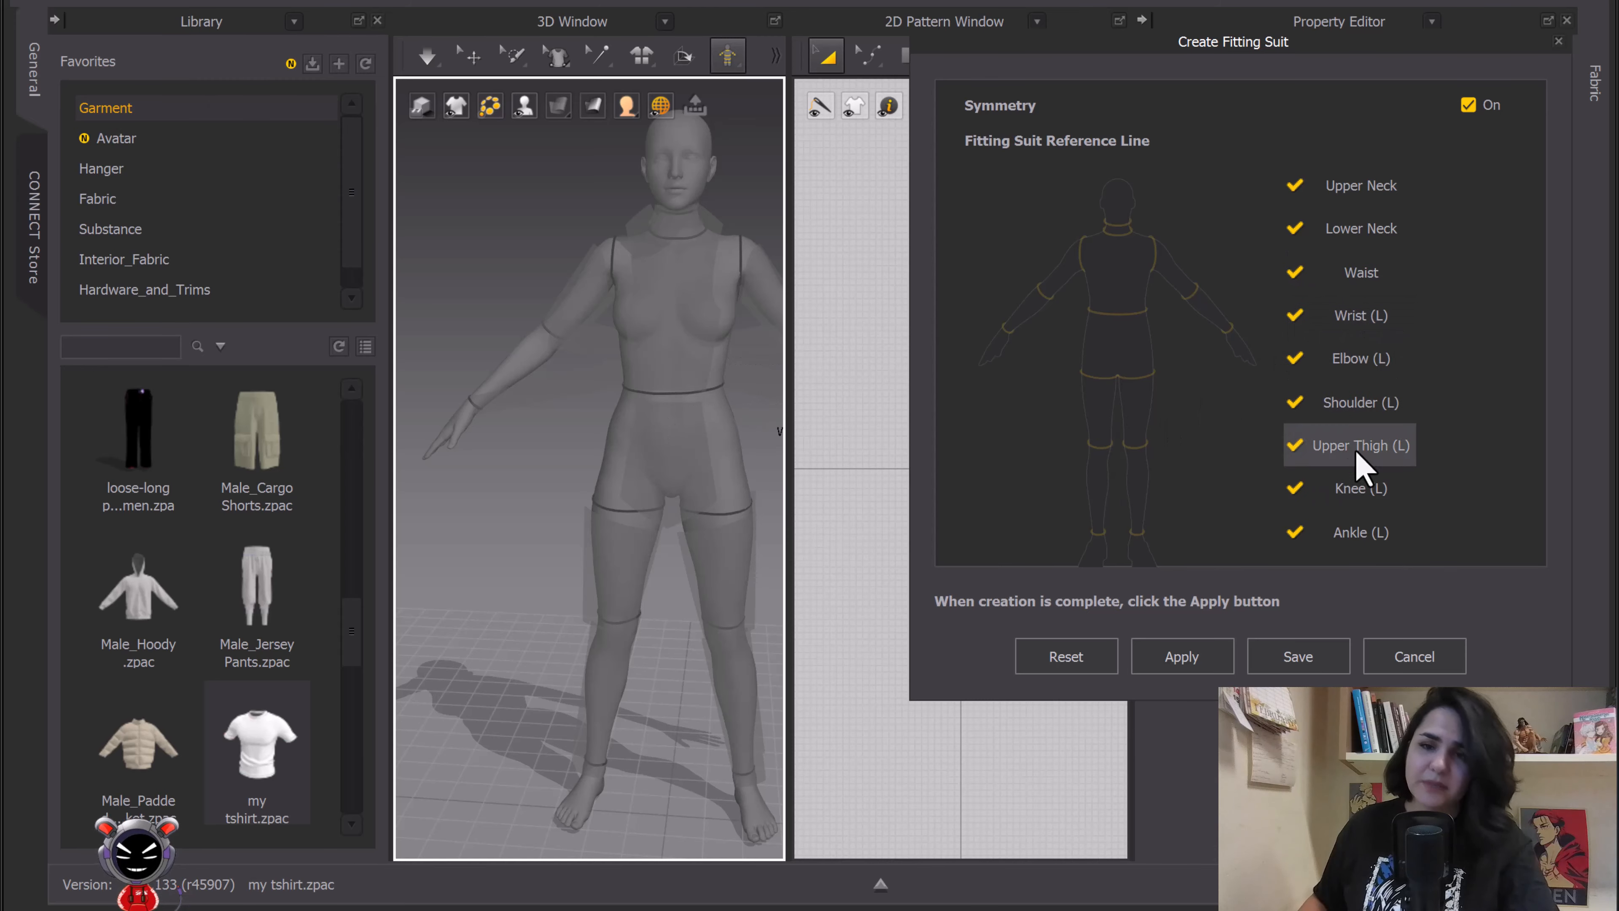
{"action": "scroll", "coordinate": [496, 333], "scroll_direction": "up", "scroll_amount": 10}
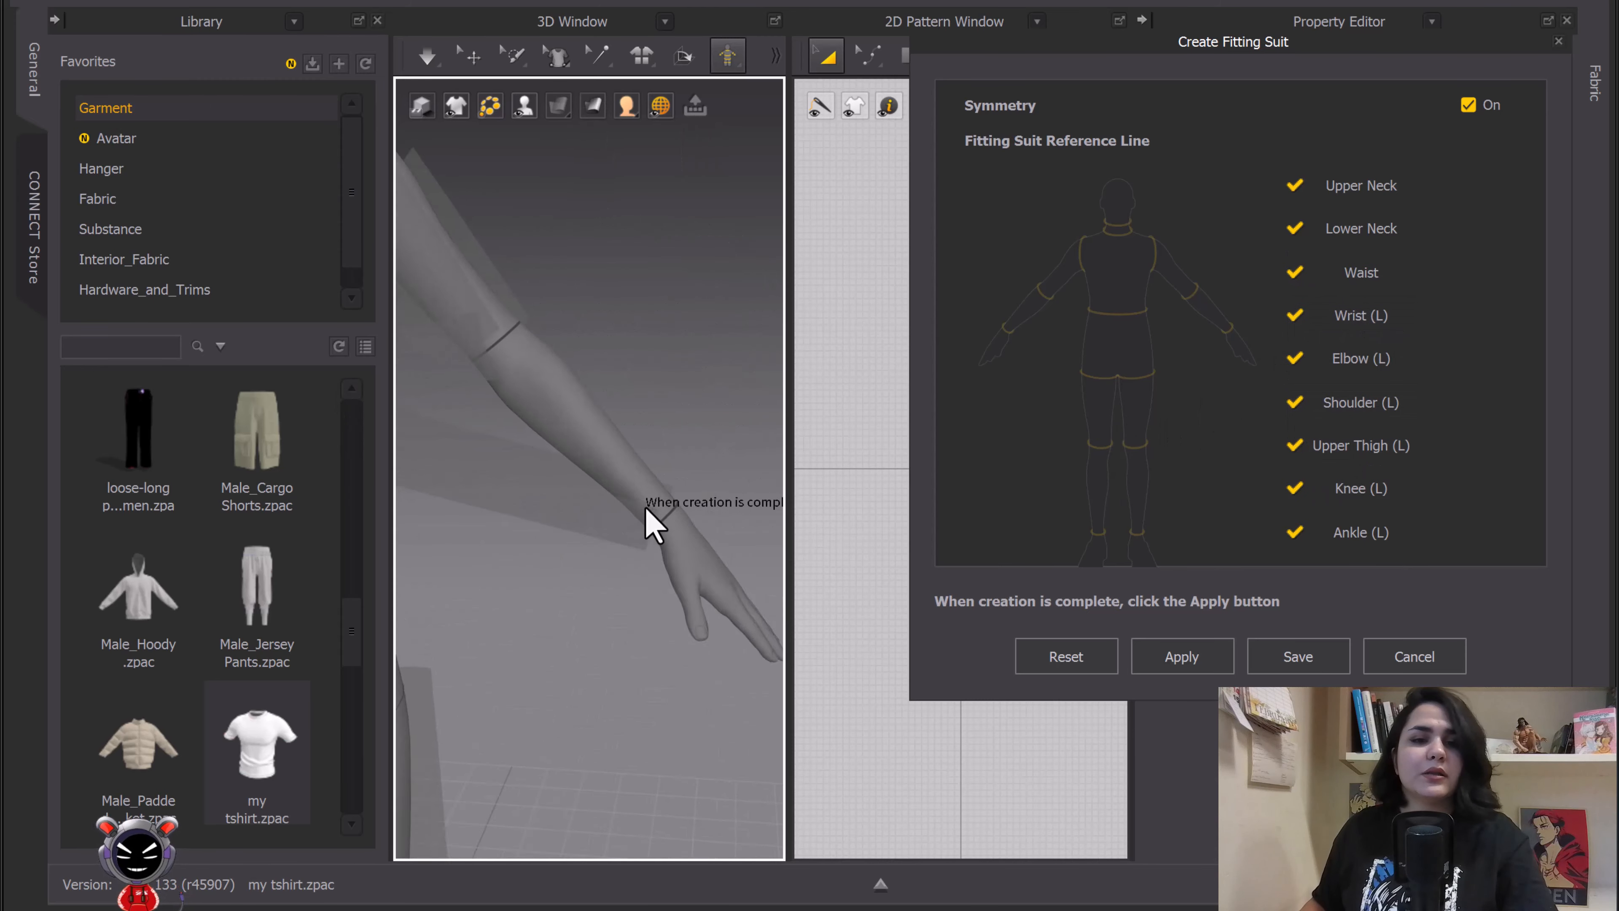
{"action": "scroll", "coordinate": [726, 481], "scroll_direction": "down", "scroll_amount": 10}
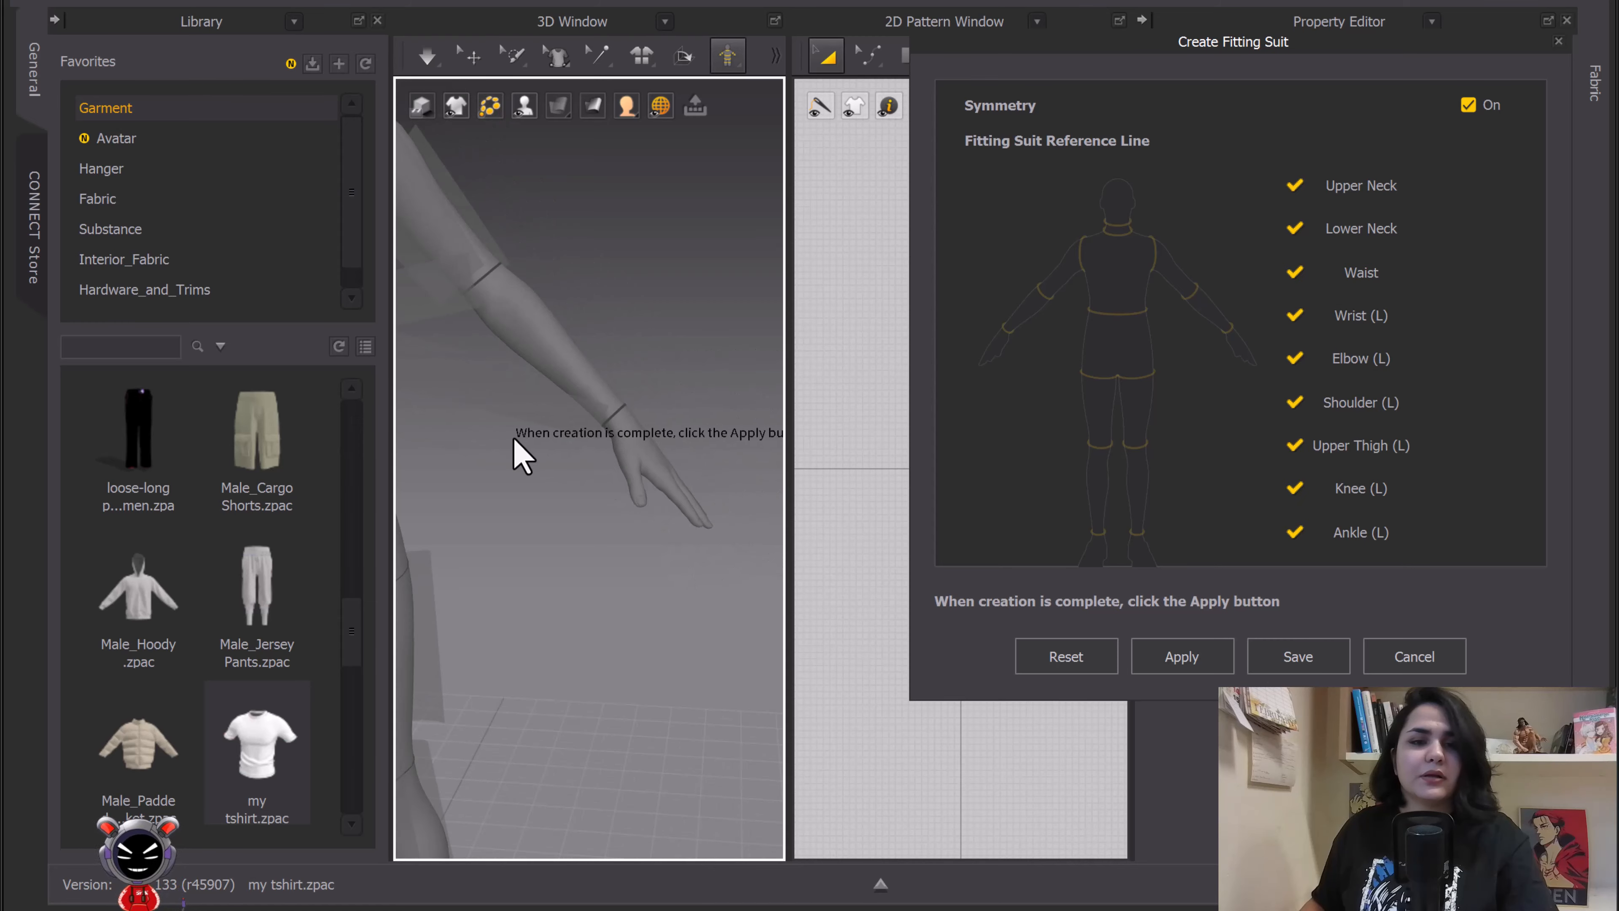
{"action": "scroll", "coordinate": [708, 362], "scroll_direction": "down", "scroll_amount": 5}
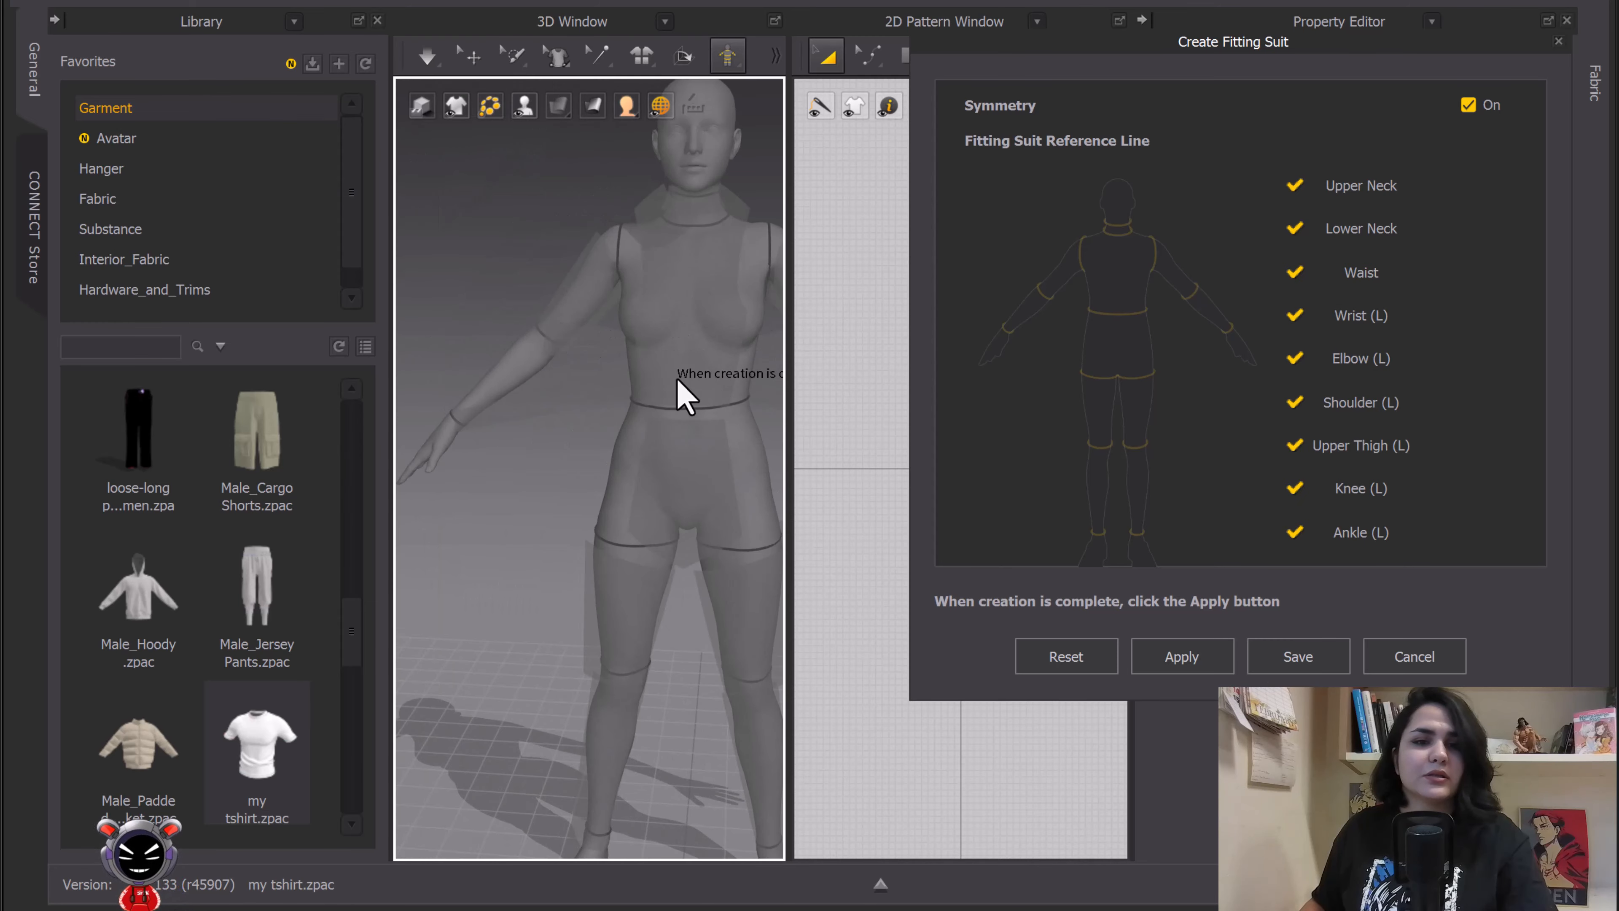
{"action": "scroll", "coordinate": [505, 361], "scroll_direction": "up", "scroll_amount": 5}
{"action": "scroll", "coordinate": [698, 398], "scroll_direction": "down", "scroll_amount": 5}
{"action": "scroll", "coordinate": [752, 392], "scroll_direction": "up", "scroll_amount": 3}
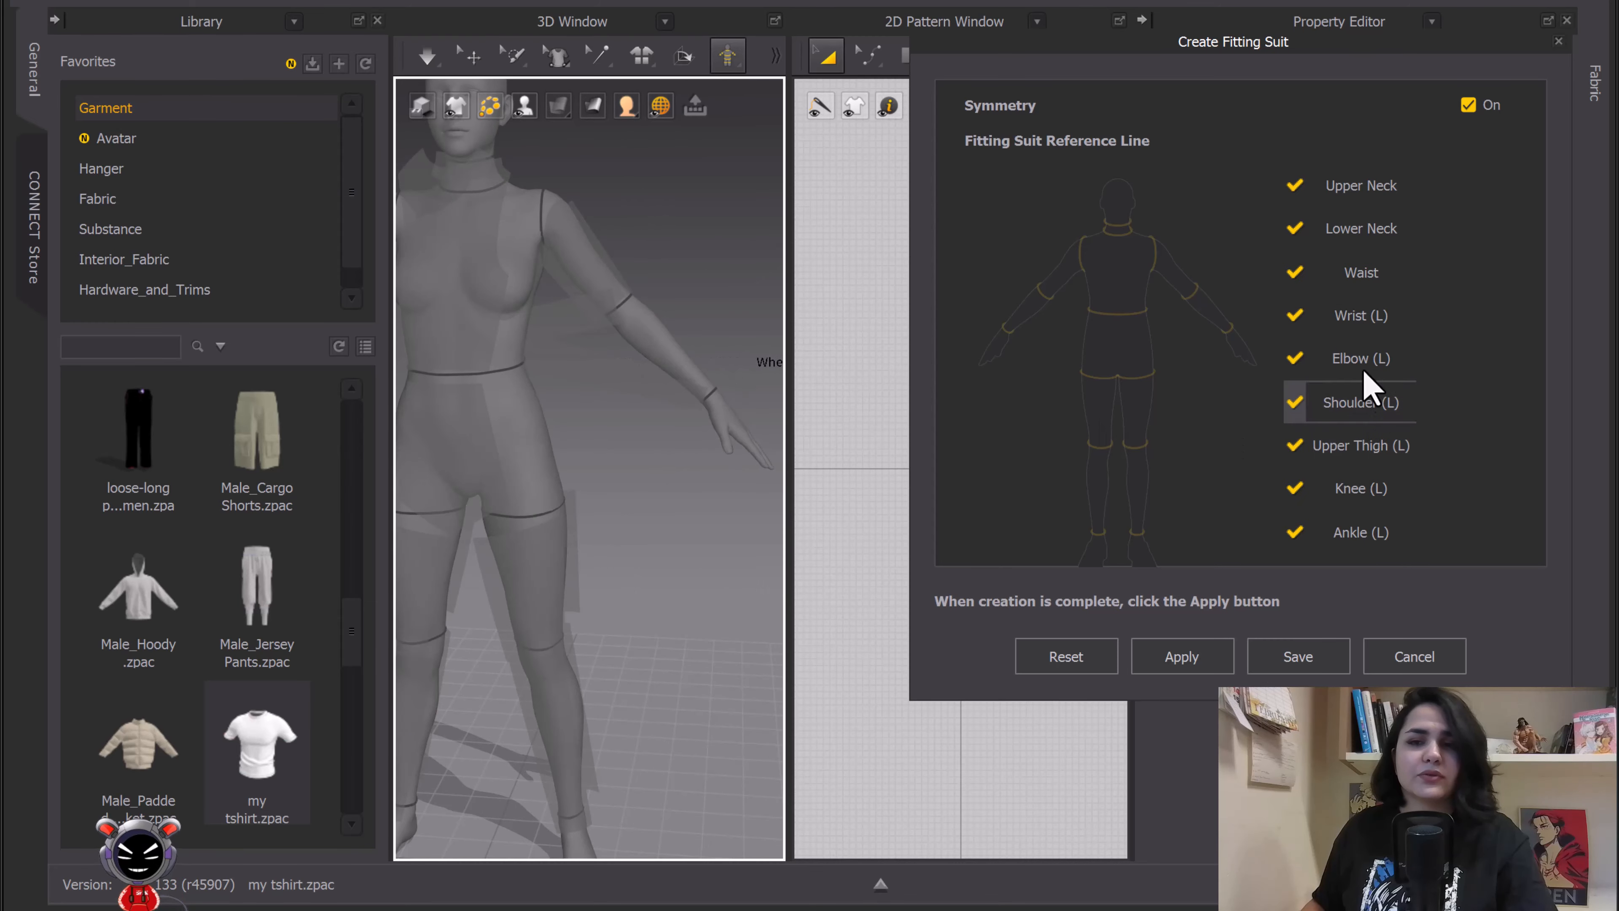
Delete the Wrist (L) reference line and redraw it across the avatar's right wrist, just above the hand
{"action": "right_click", "coordinate": [1359, 326]}
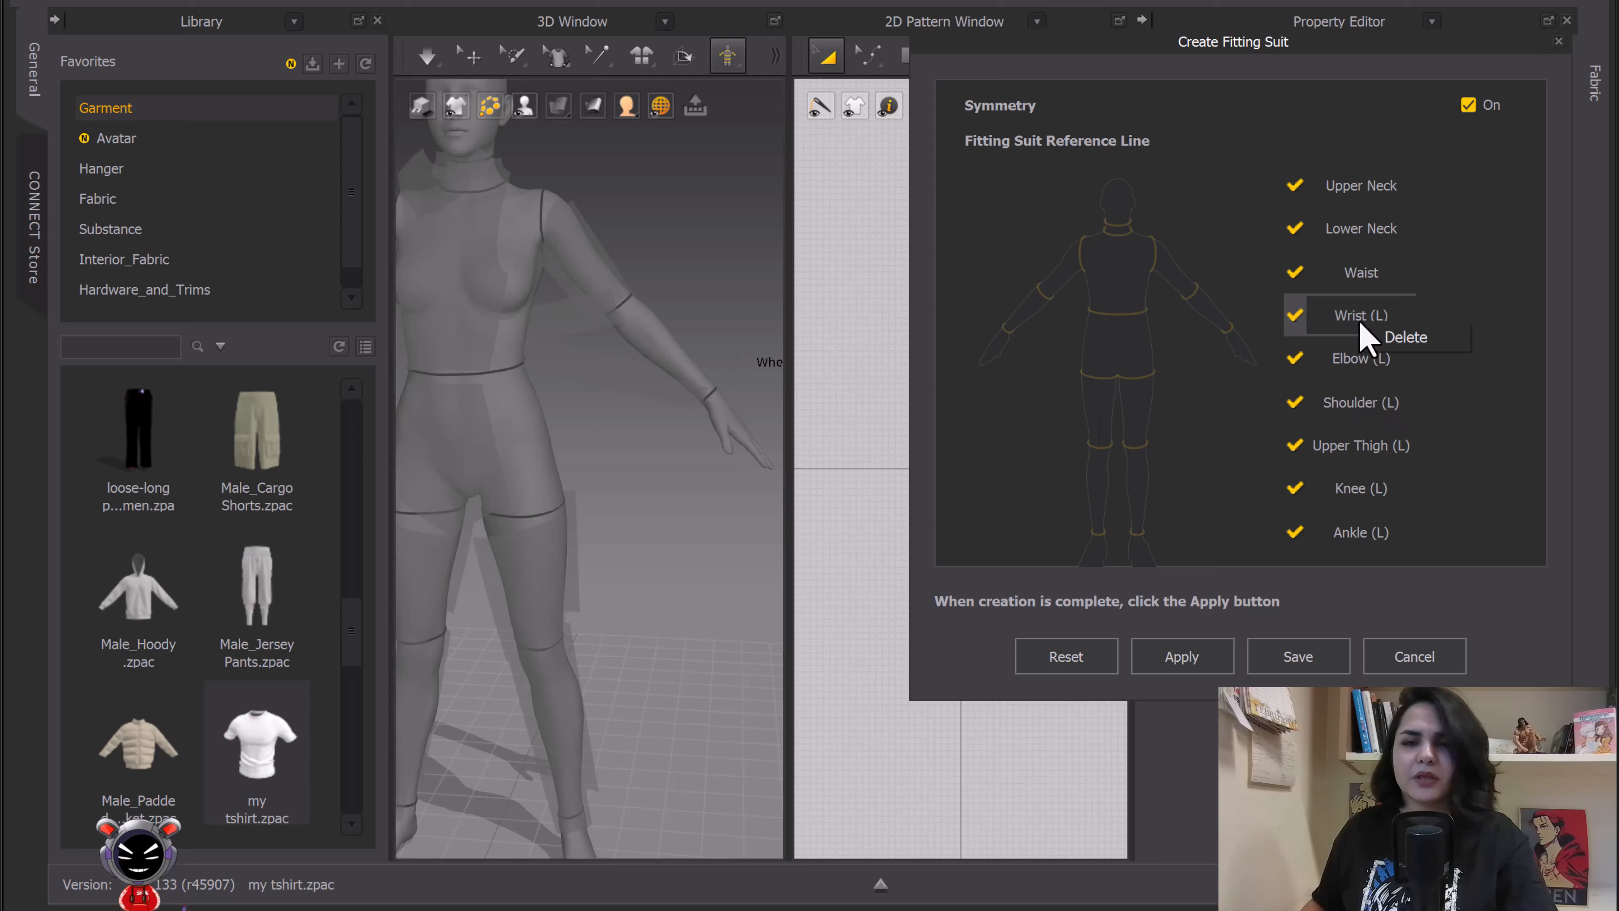
{"action": "left_click", "coordinate": [1405, 338]}
{"action": "scroll", "coordinate": [686, 456], "scroll_direction": "down", "scroll_amount": 5}
{"action": "scroll", "coordinate": [622, 440], "scroll_direction": "up", "scroll_amount": 5}
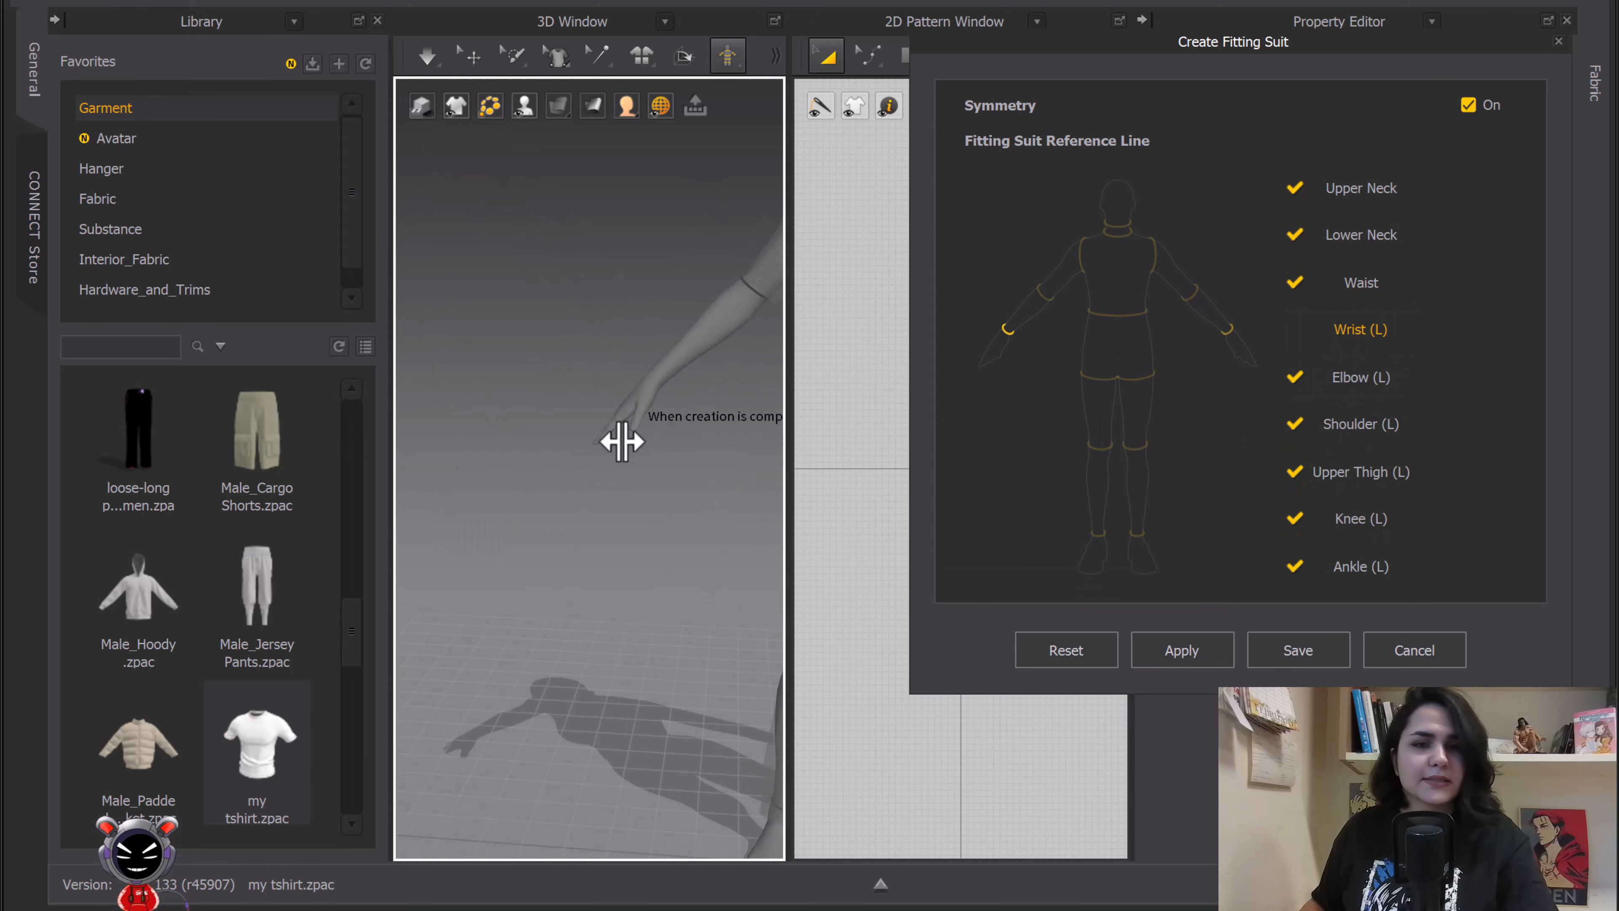
{"action": "scroll", "coordinate": [612, 434], "scroll_direction": "up", "scroll_amount": 5}
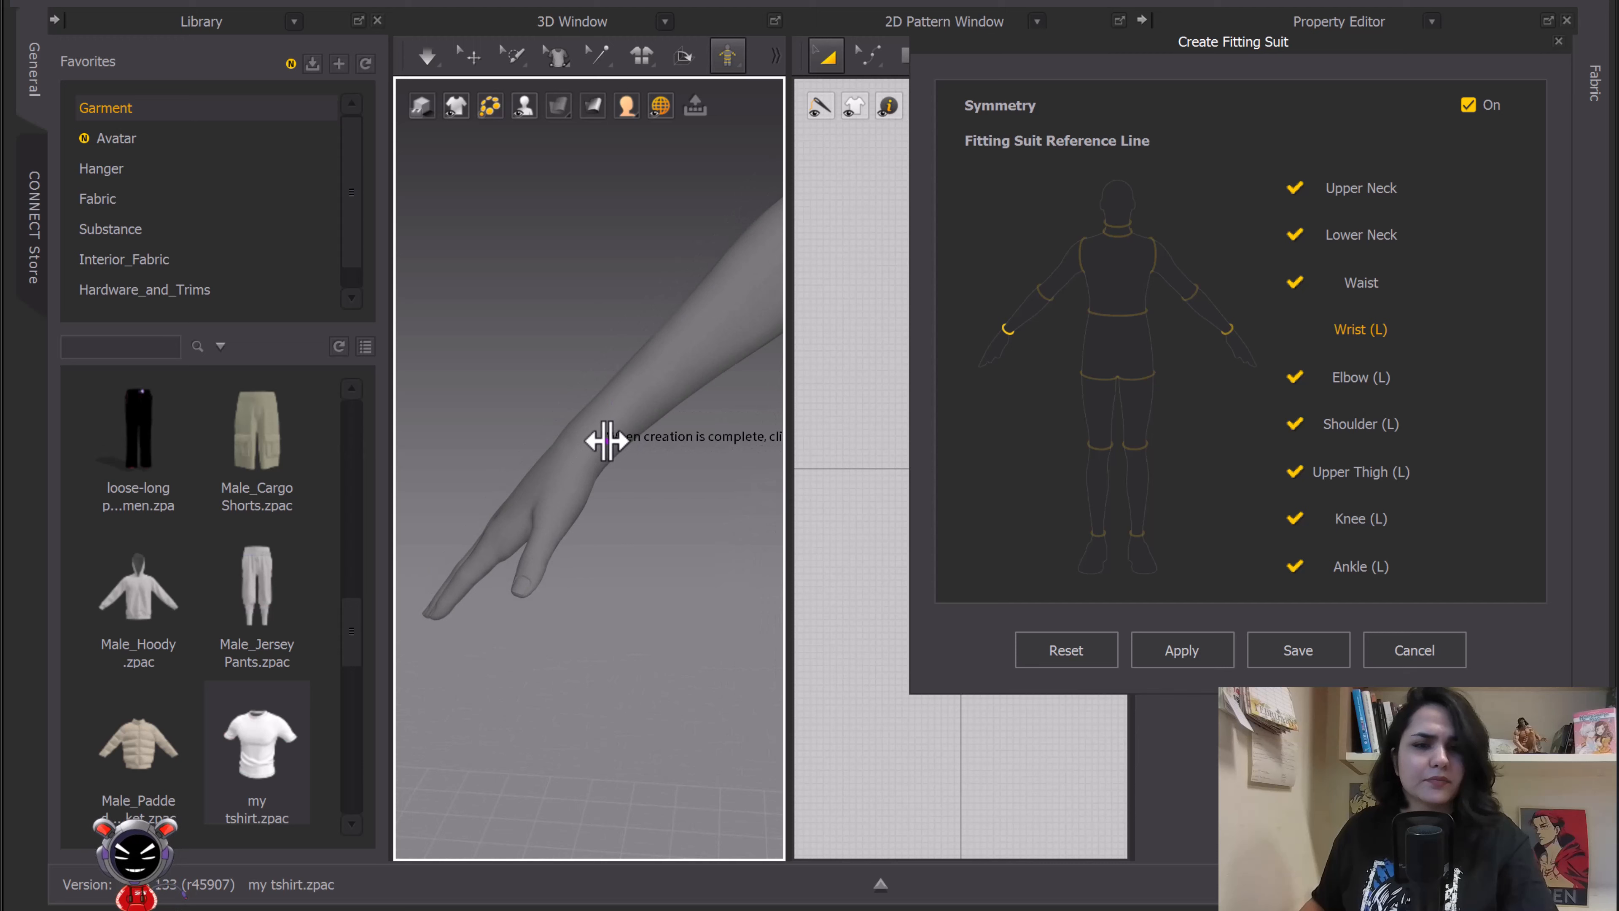
{"action": "left_click", "coordinate": [615, 444]}
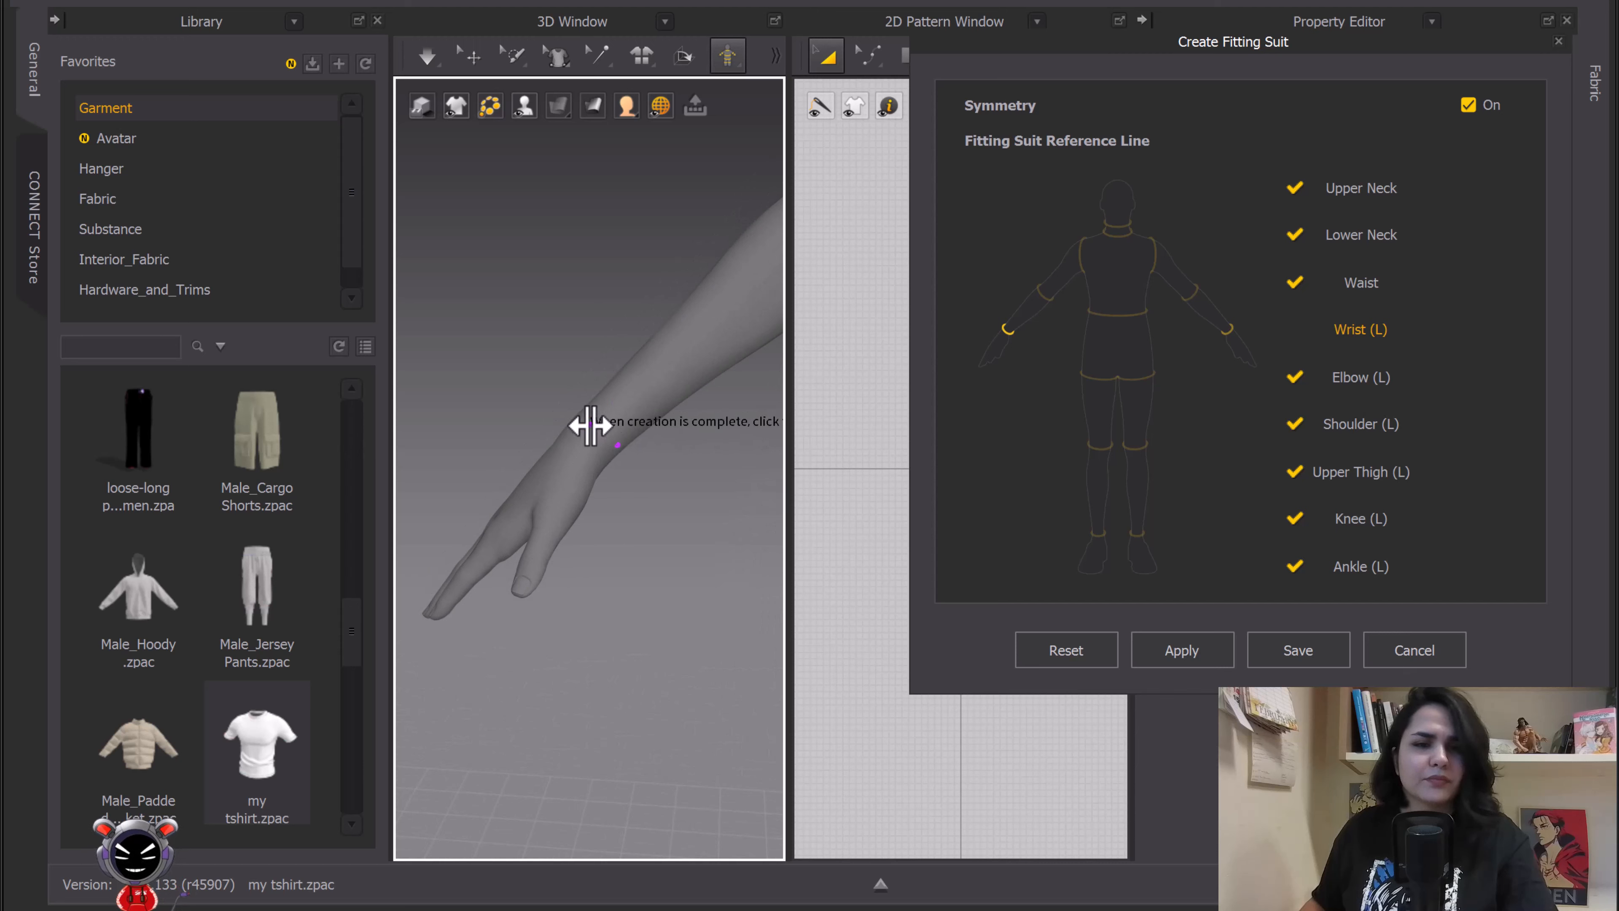
{"action": "left_click", "coordinate": [615, 445]}
{"action": "scroll", "coordinate": [469, 434], "scroll_direction": "down", "scroll_amount": 5}
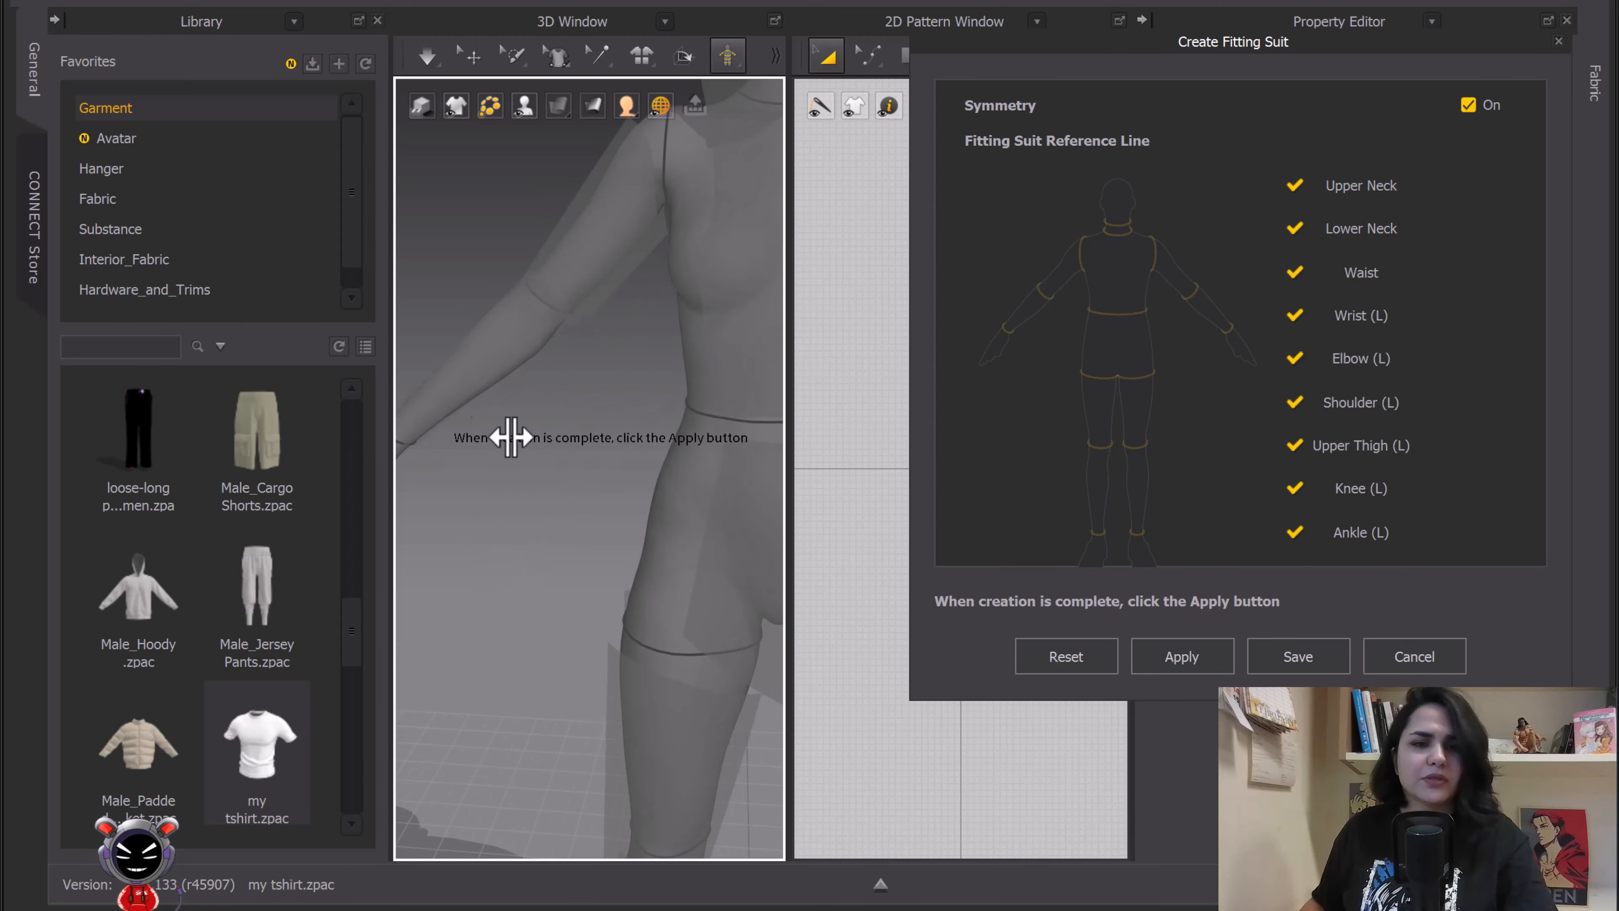
{"action": "scroll", "coordinate": [645, 446], "scroll_direction": "down", "scroll_amount": 1}
{"action": "mouse_move", "coordinate": [645, 445]}
{"action": "right_mouse_down"}
{"action": "mouse_move", "coordinate": [640, 470]}
{"action": "mouse_move", "coordinate": [675, 461]}
{"action": "mouse_move", "coordinate": [644, 459]}
{"action": "right_mouse_up"}
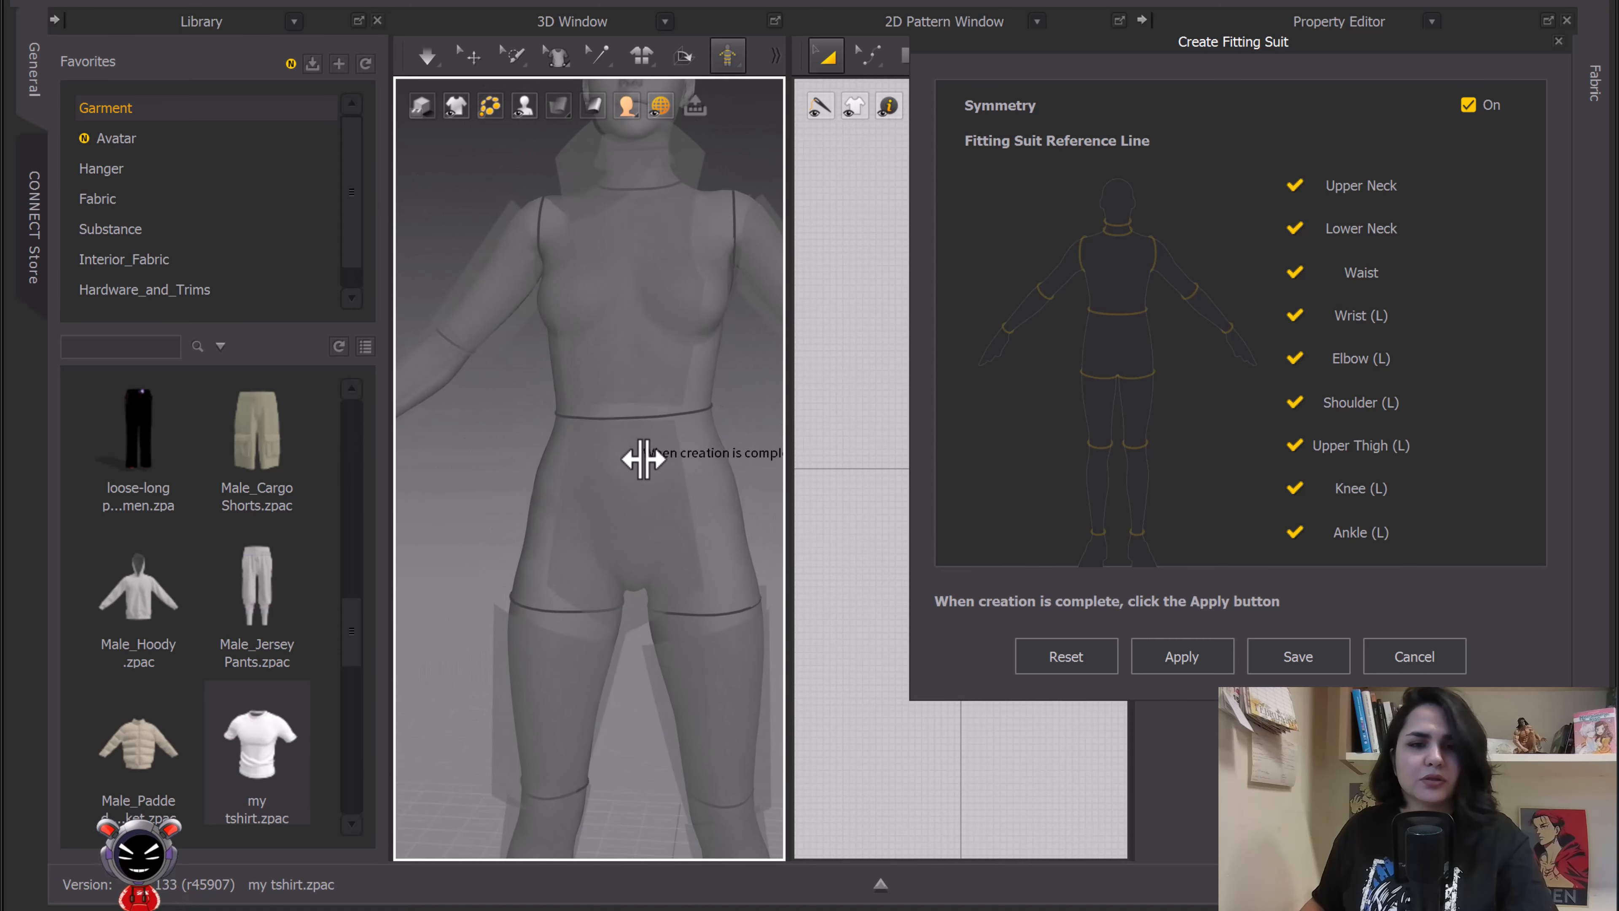
Delete the Waist reference line and redraw it straight across the front of the waist
{"action": "left_click", "coordinate": [1375, 285]}
{"action": "right_click", "coordinate": [1373, 284]}
{"action": "left_click", "coordinate": [1406, 293]}
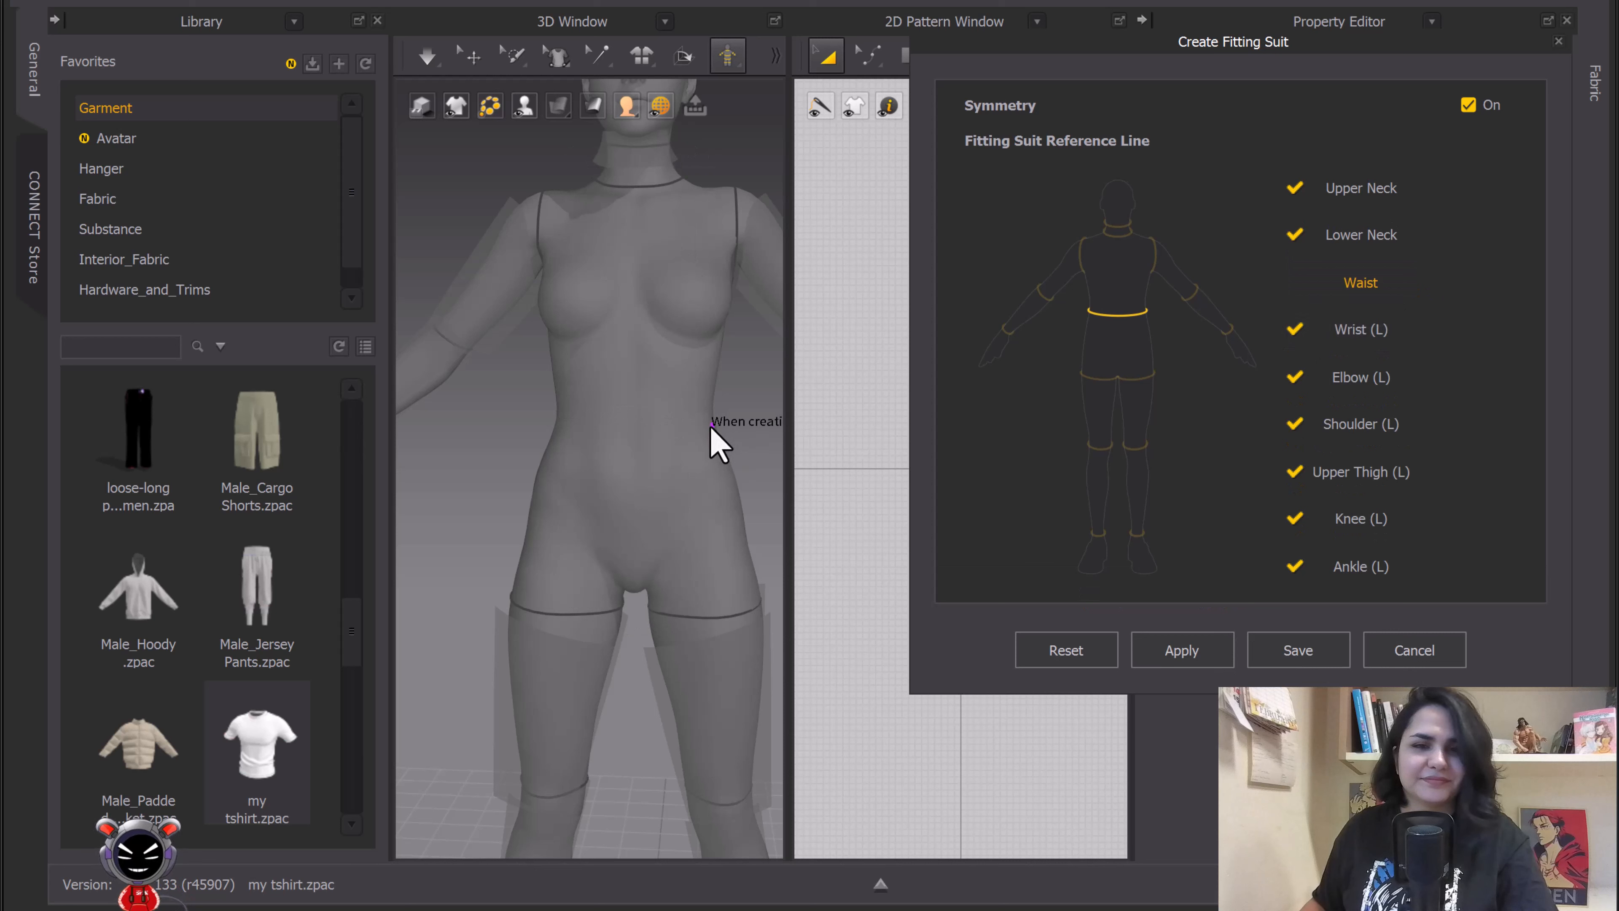
{"action": "left_click", "coordinate": [712, 421]}
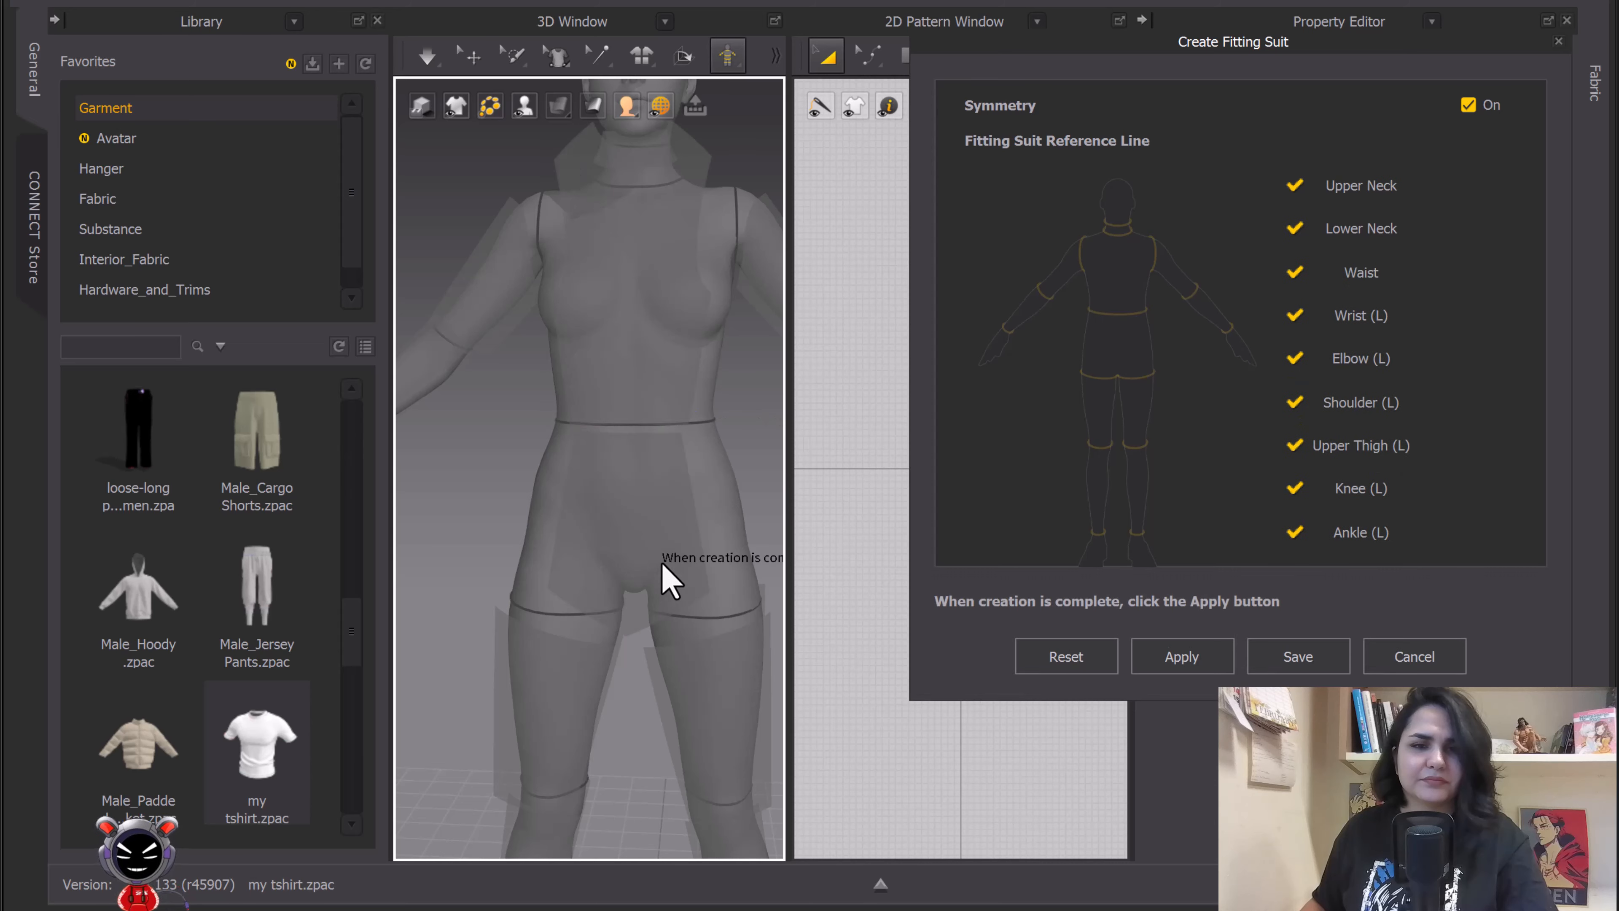
Replace the Upper Thigh (L) reference line with three points slanting from the avatar's right inner thigh up to the outer hip, about 57 cm long
{"action": "middle_click_drag", "start_coordinate": [686, 614], "coordinate": [723, 488]}
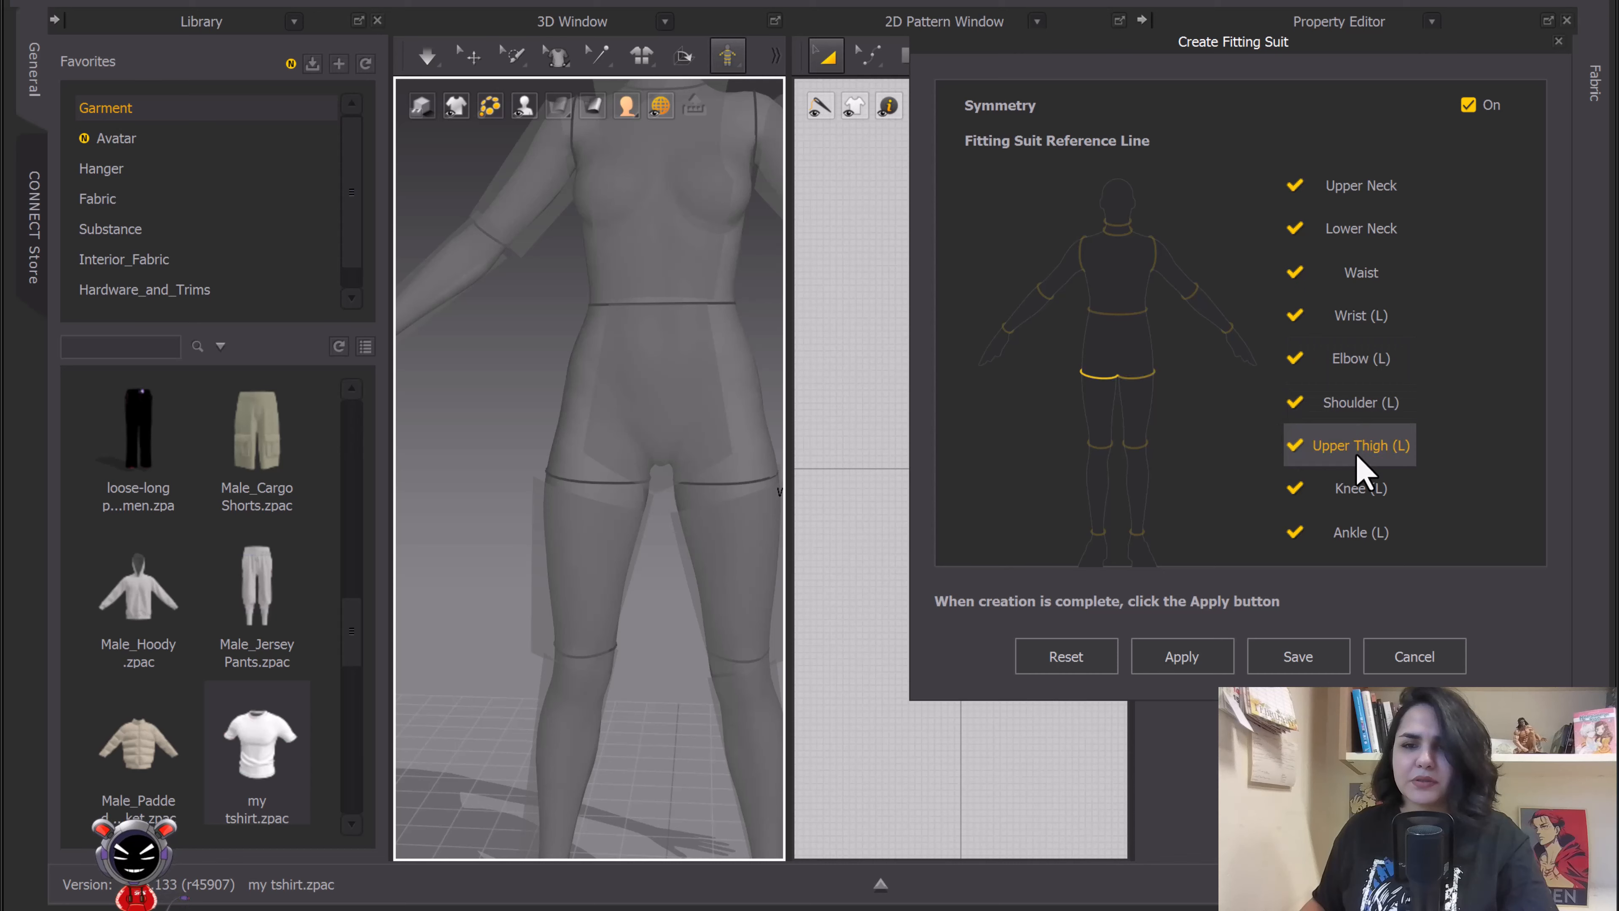
{"action": "left_click", "coordinate": [1363, 472]}
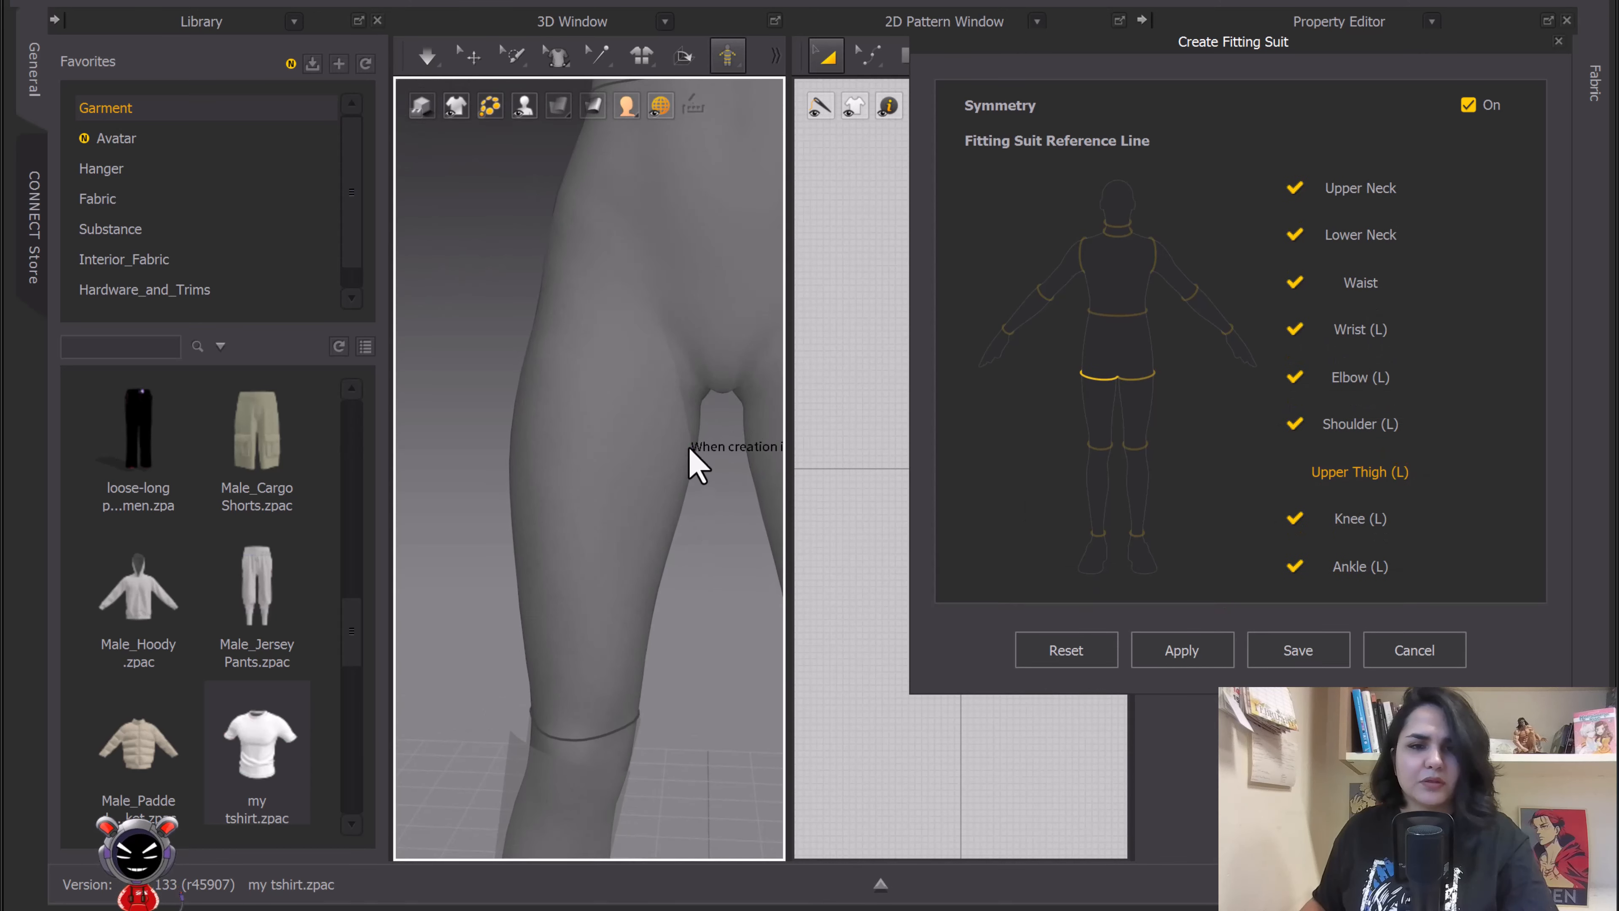
{"action": "left_click", "coordinate": [692, 451]}
{"action": "left_click", "coordinate": [620, 427]}
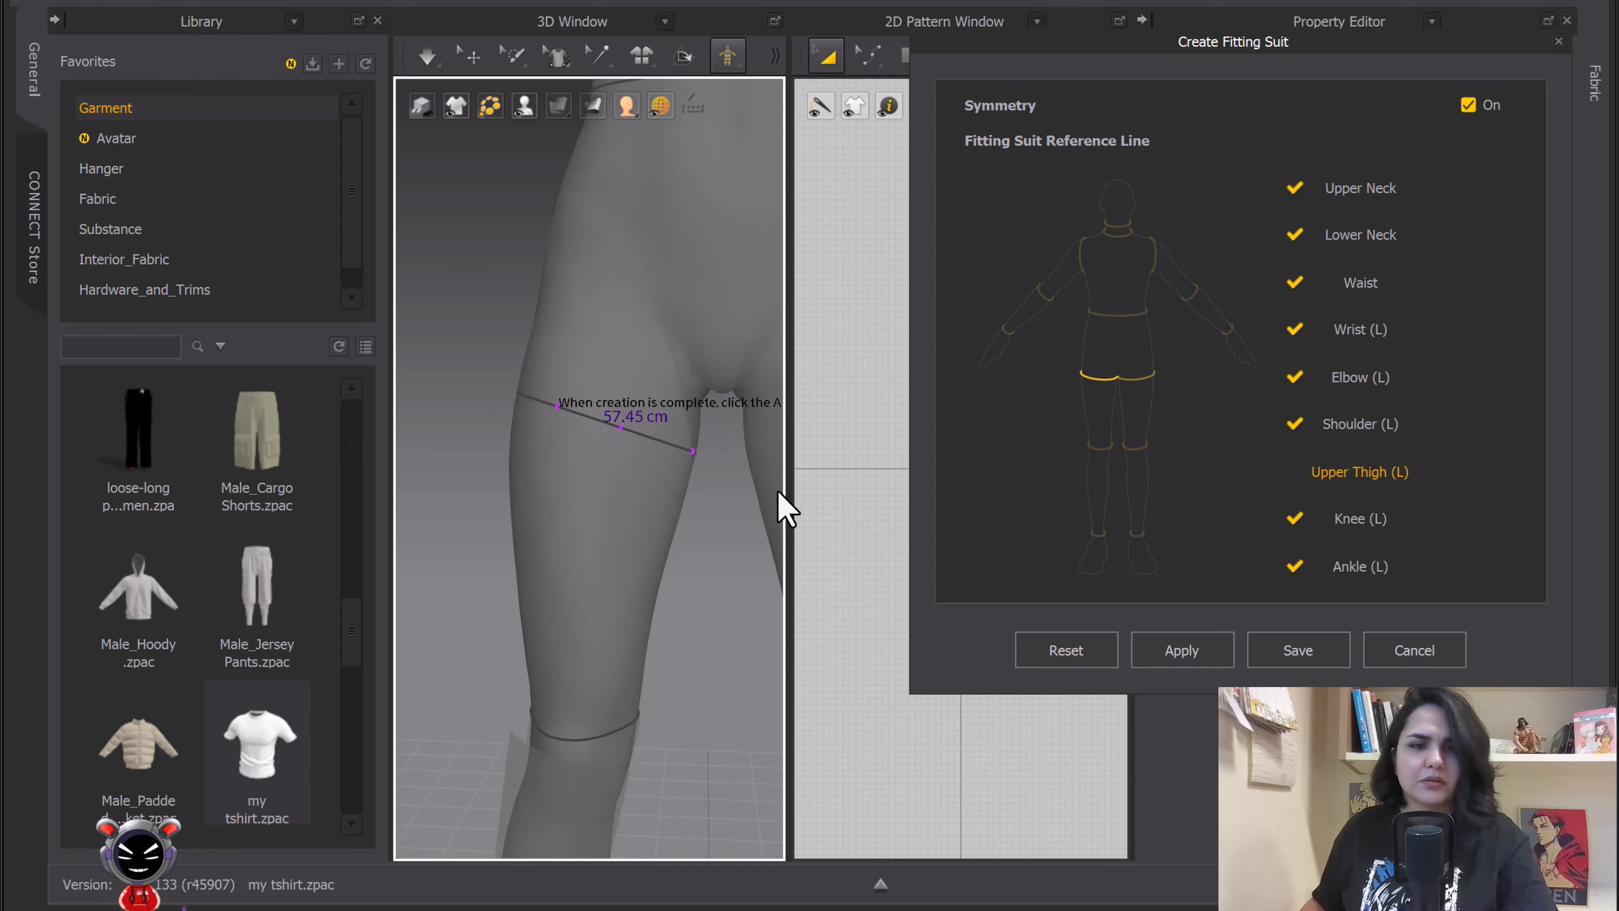
{"action": "left_click", "coordinate": [655, 539]}
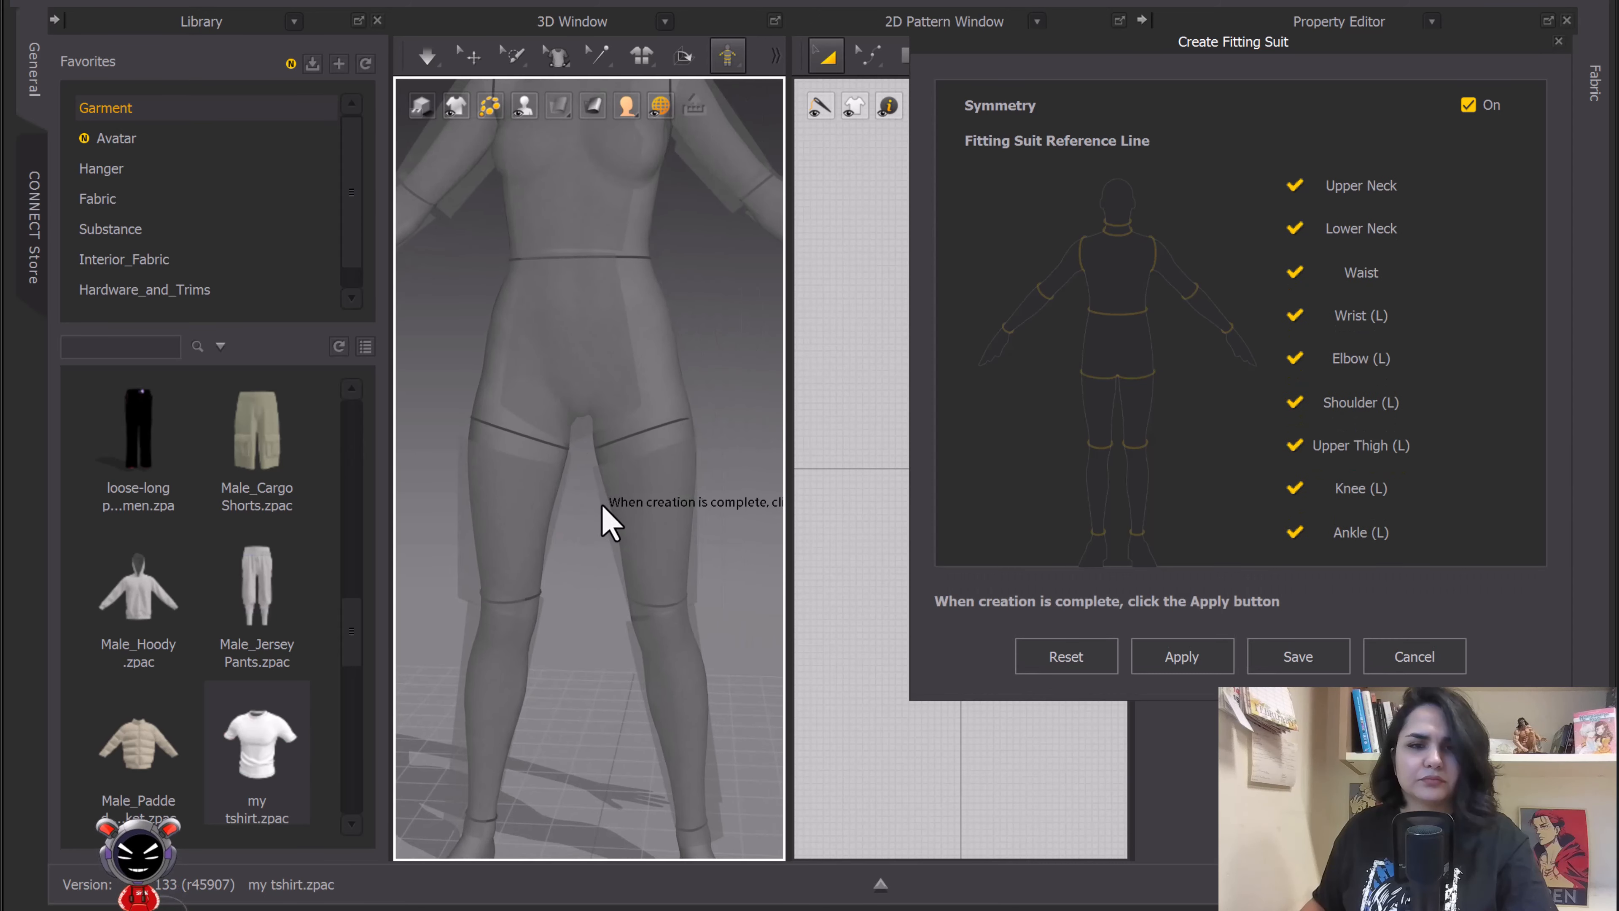
Generate the fitting suit again from the corrected reference lines and view it on the full avatar
{"action": "left_click", "coordinate": [1179, 658]}
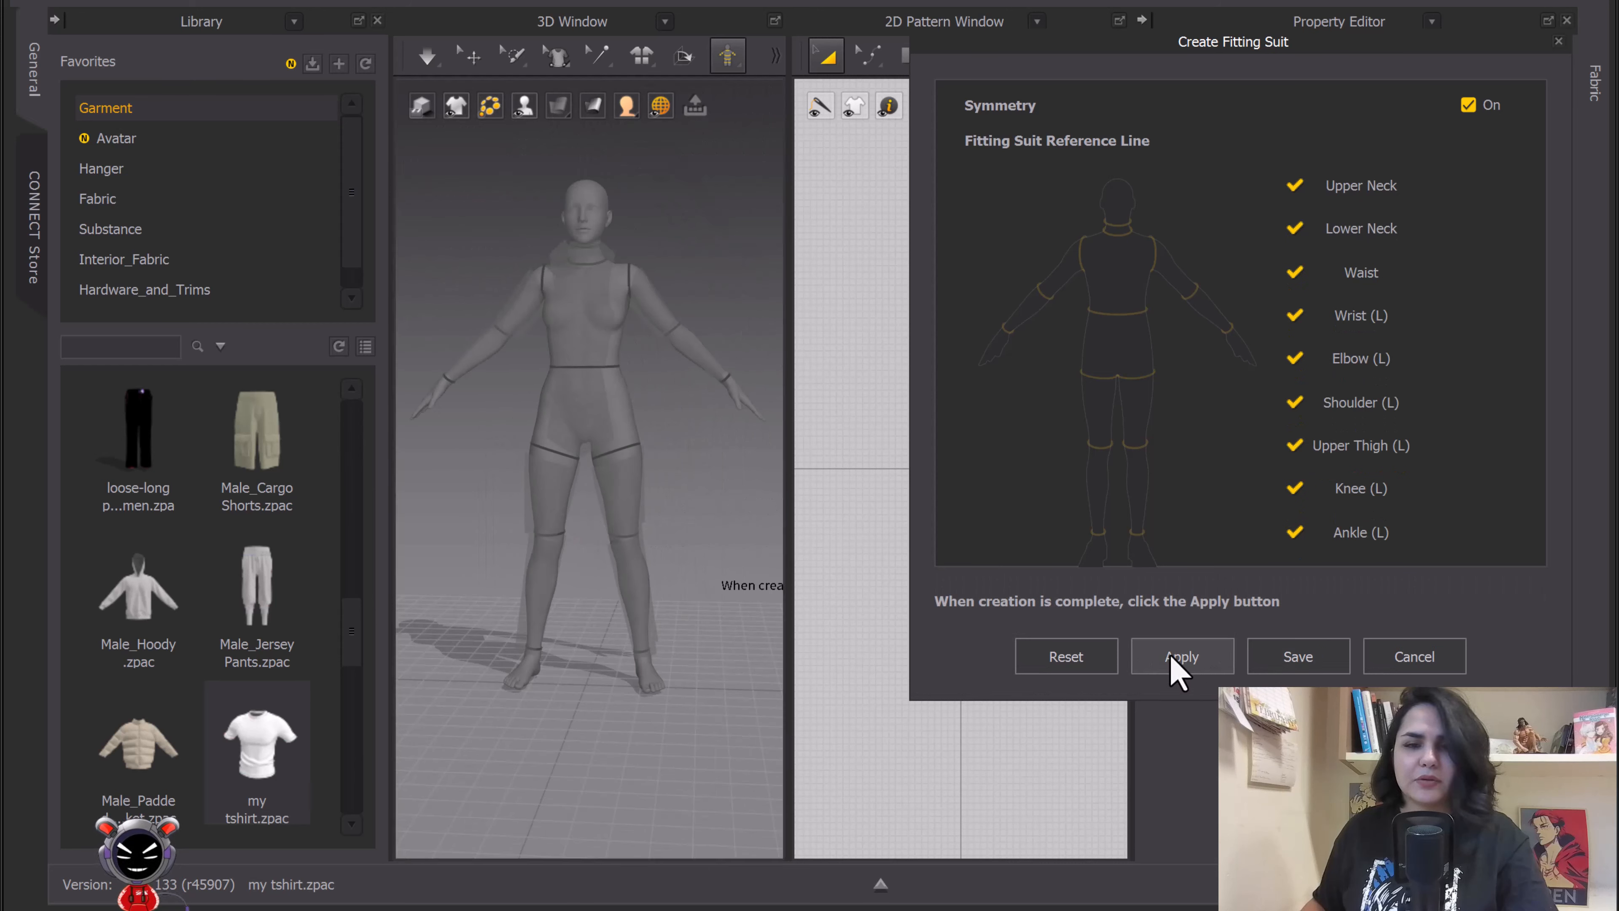
{"action": "middle_click_drag", "start_coordinate": [636, 492], "coordinate": [641, 533]}
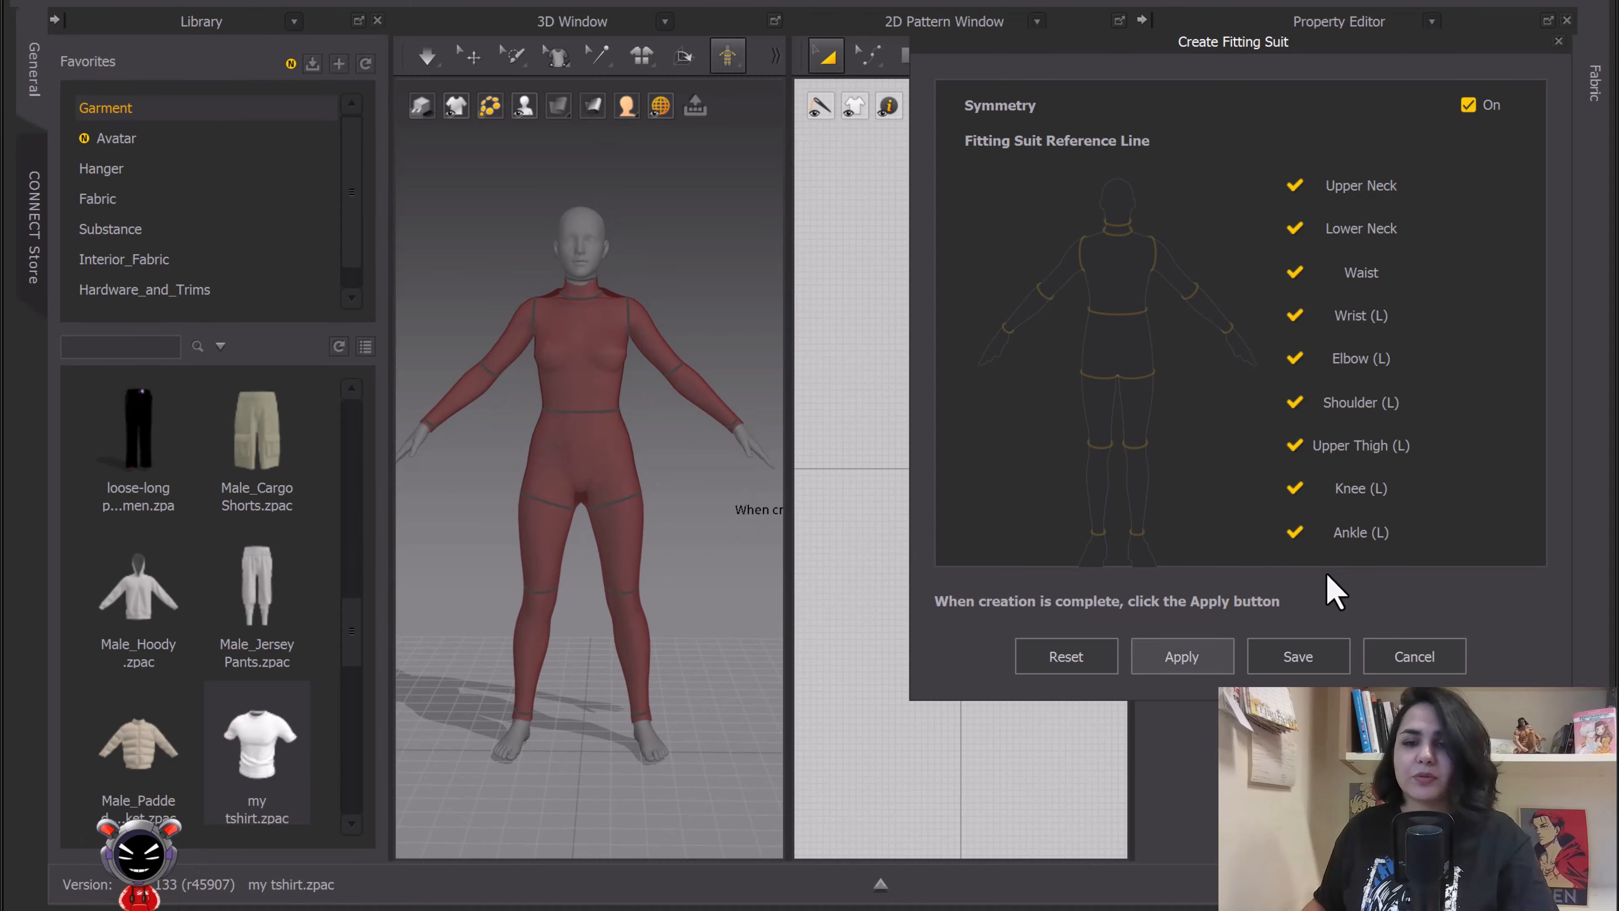
Save the avatar with its fitting suit over my avatar.avt in the Female_V2 folder and leave fitting suit creation
{"action": "left_click", "coordinate": [1300, 655]}
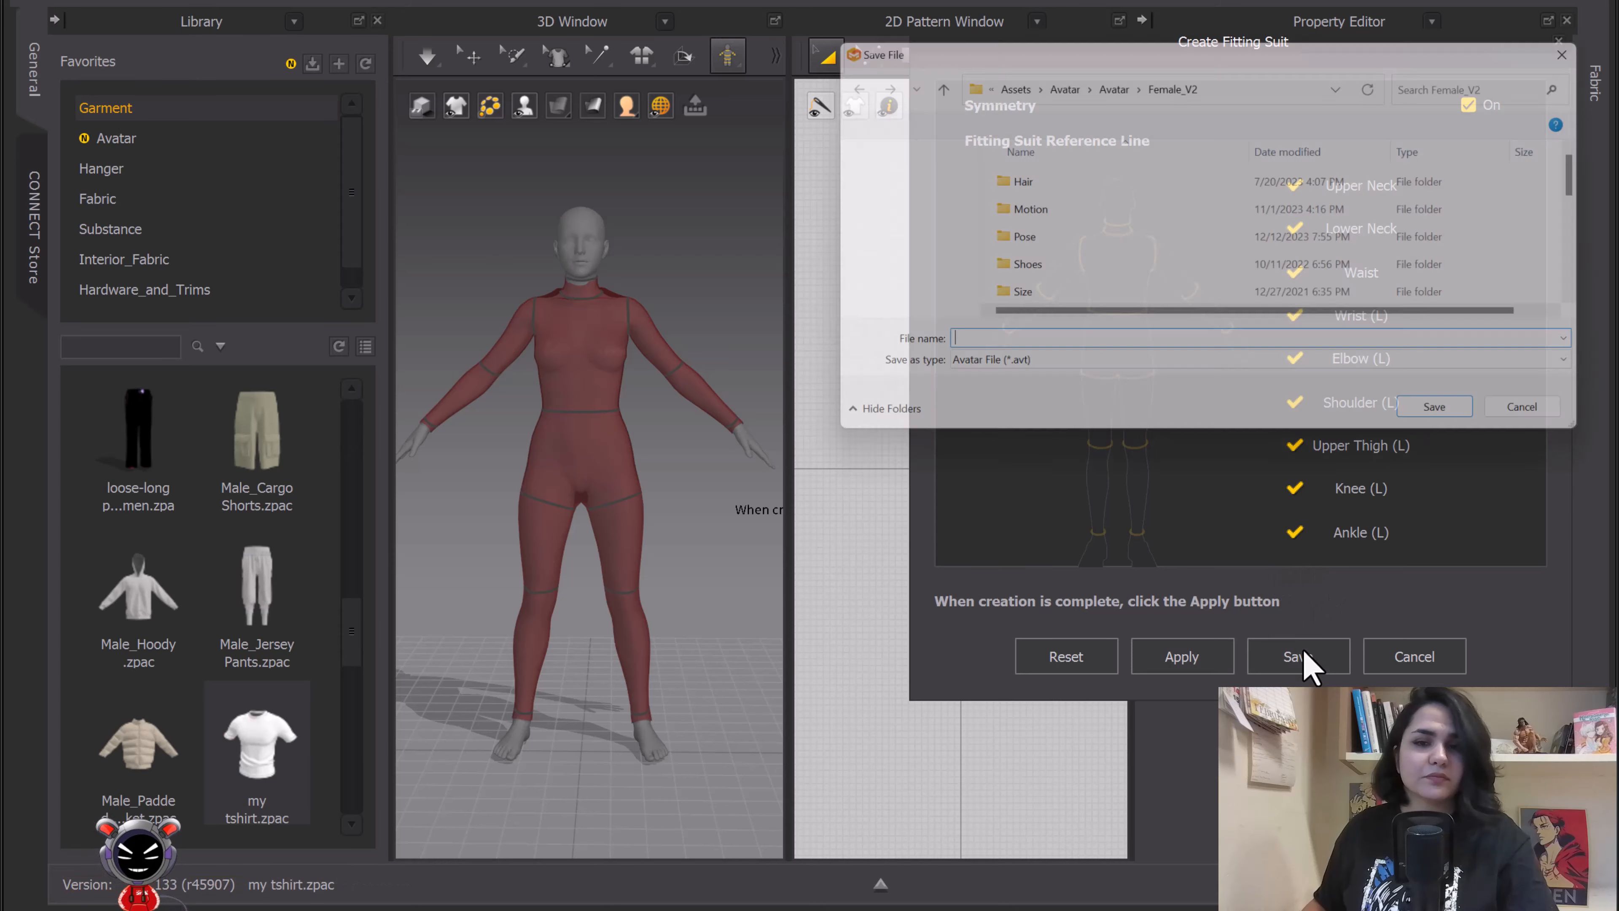
{"action": "scroll", "coordinate": [1181, 259], "scroll_direction": "down", "scroll_amount": 3}
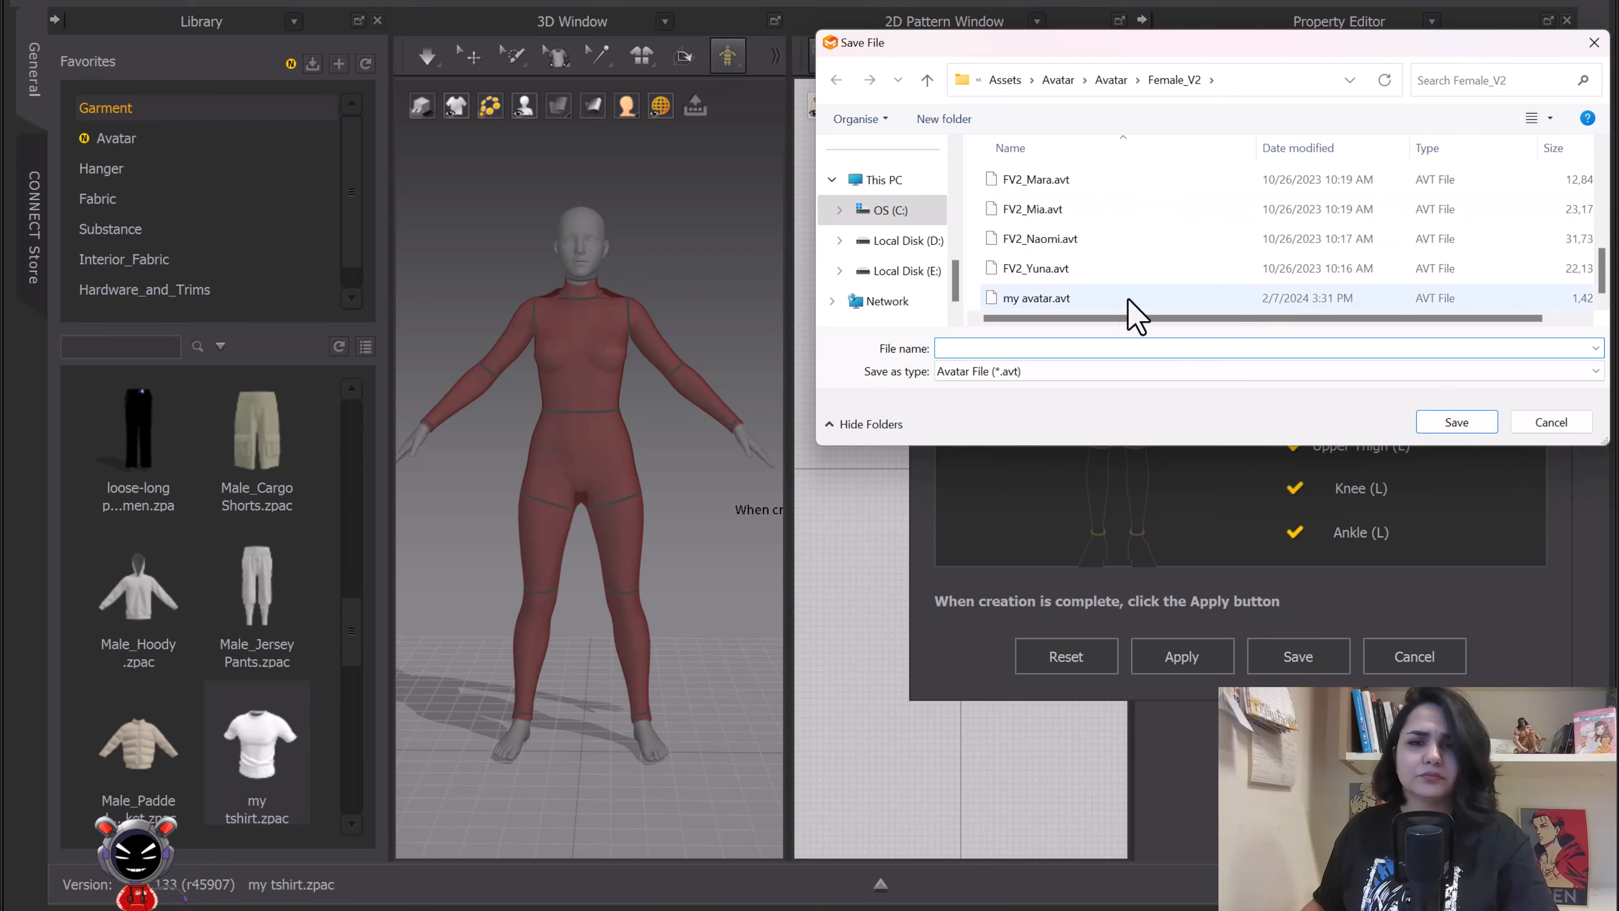
{"action": "left_click", "coordinate": [1038, 298]}
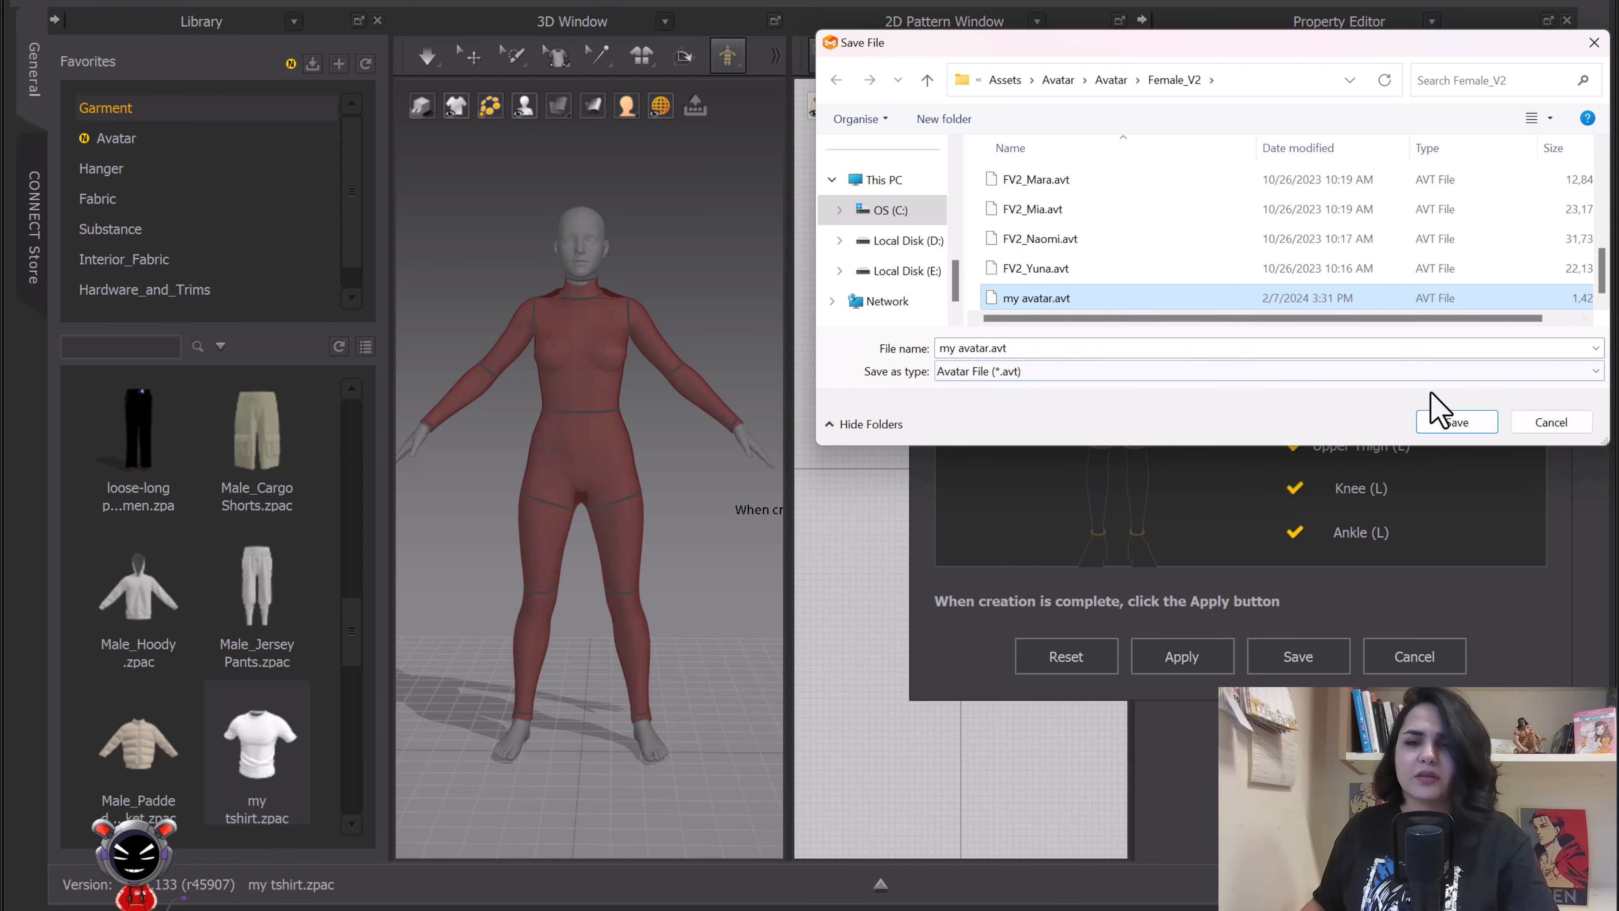
{"action": "left_click", "coordinate": [1446, 429]}
{"action": "left_click", "coordinate": [854, 444]}
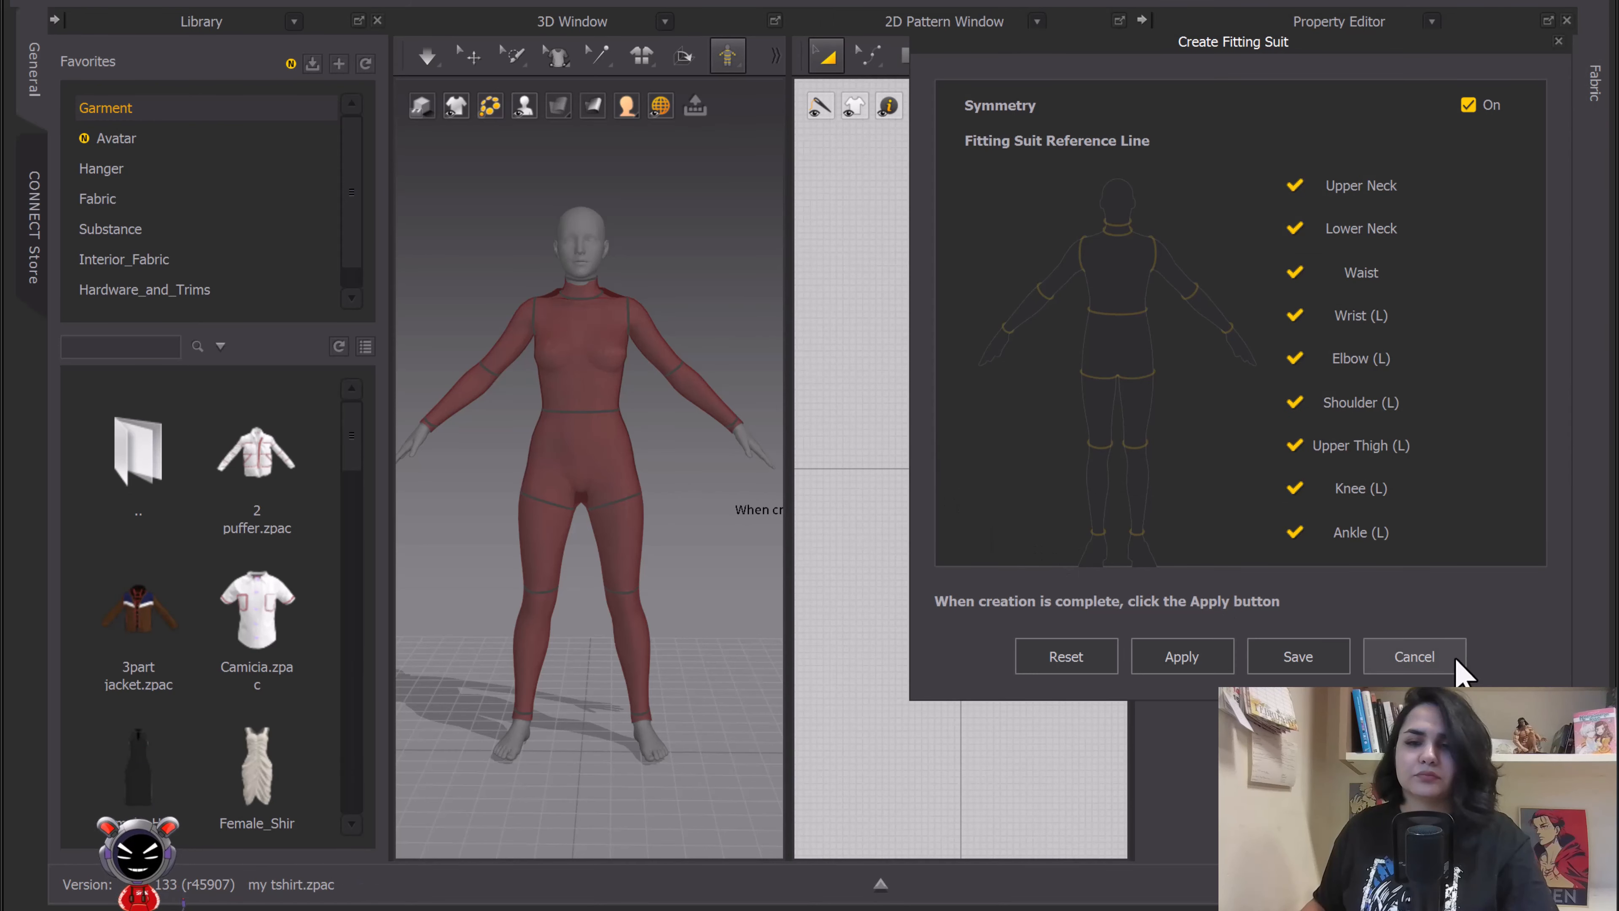
{"action": "left_click", "coordinate": [1557, 43]}
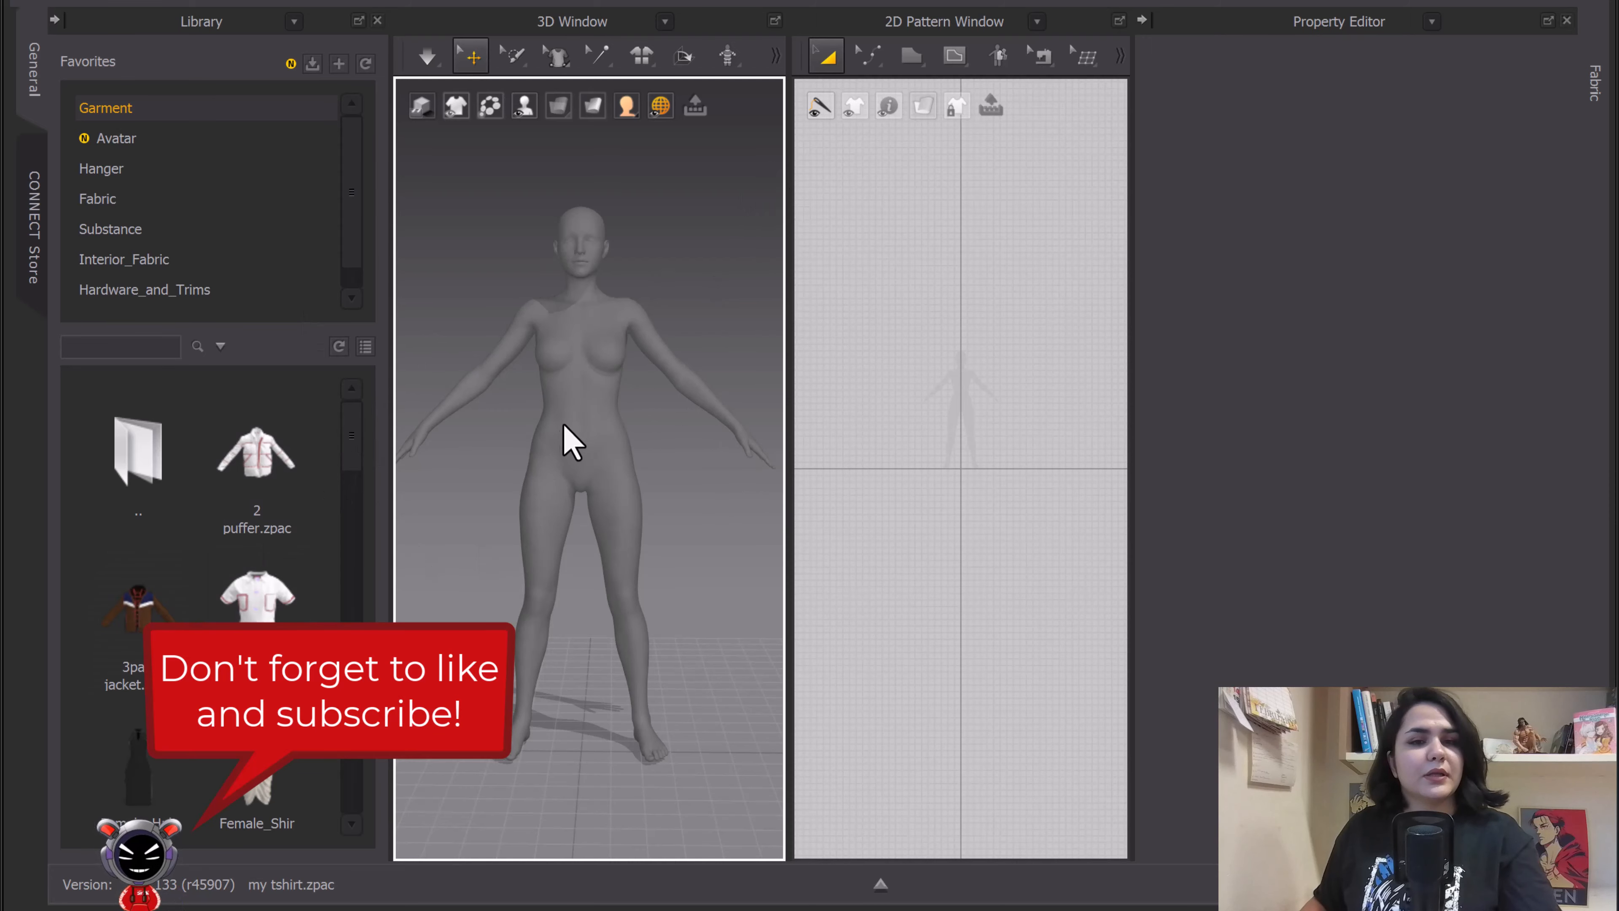
Delete the current avatar from the scene and load my avatar.avt from the Female_V2 avatar folder
{"action": "right_click", "coordinate": [572, 404]}
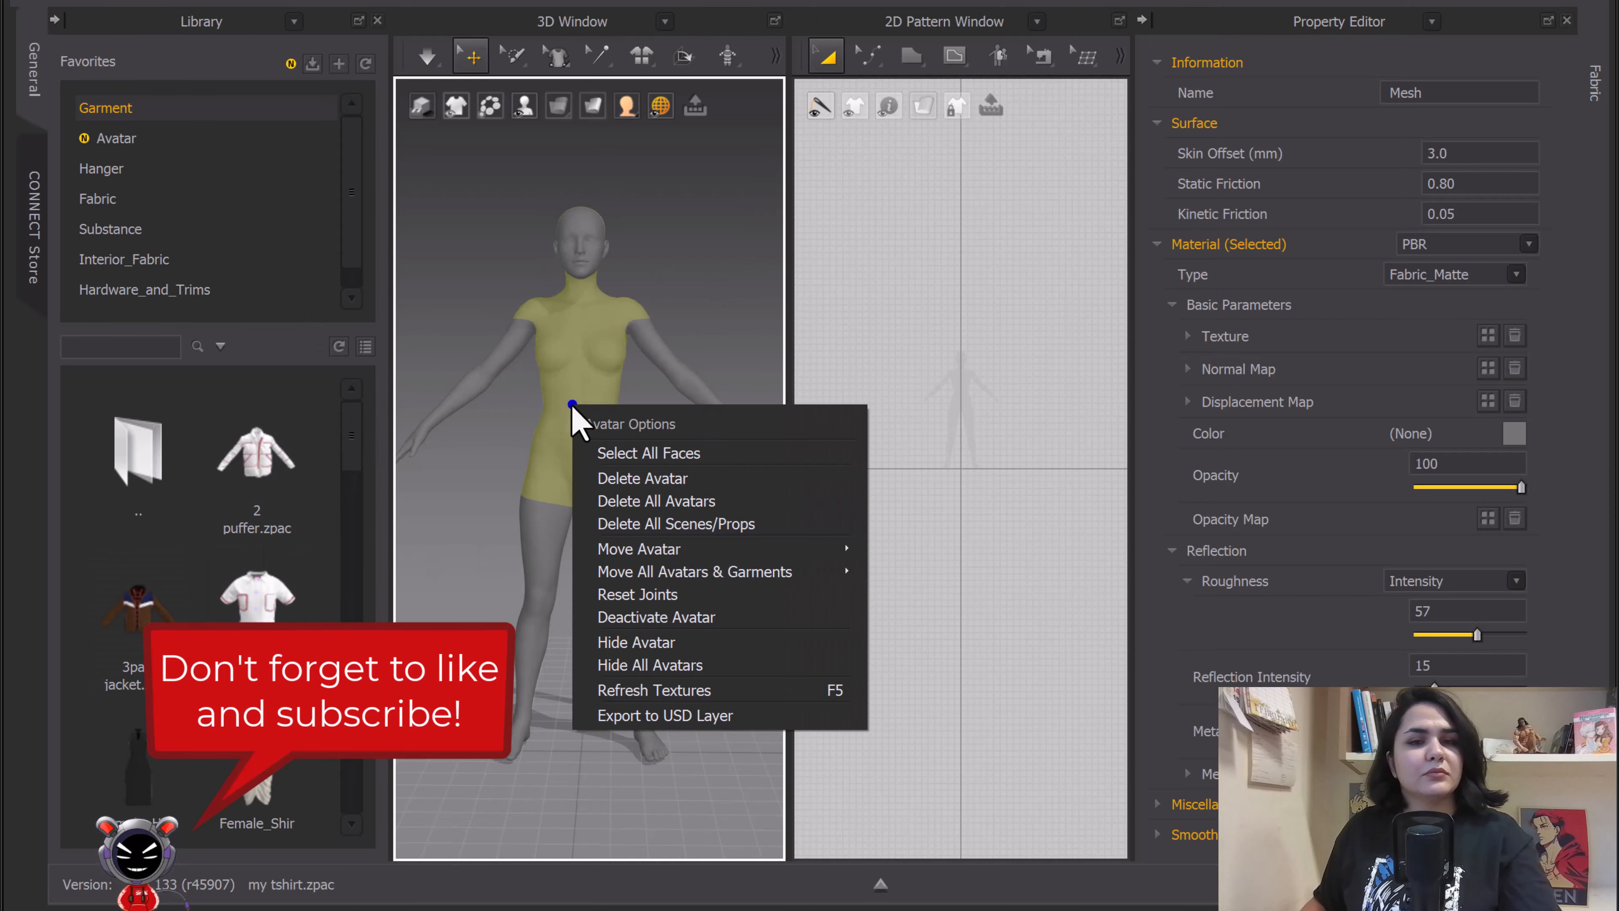
{"action": "left_click", "coordinate": [644, 480]}
{"action": "left_click", "coordinate": [125, 147]}
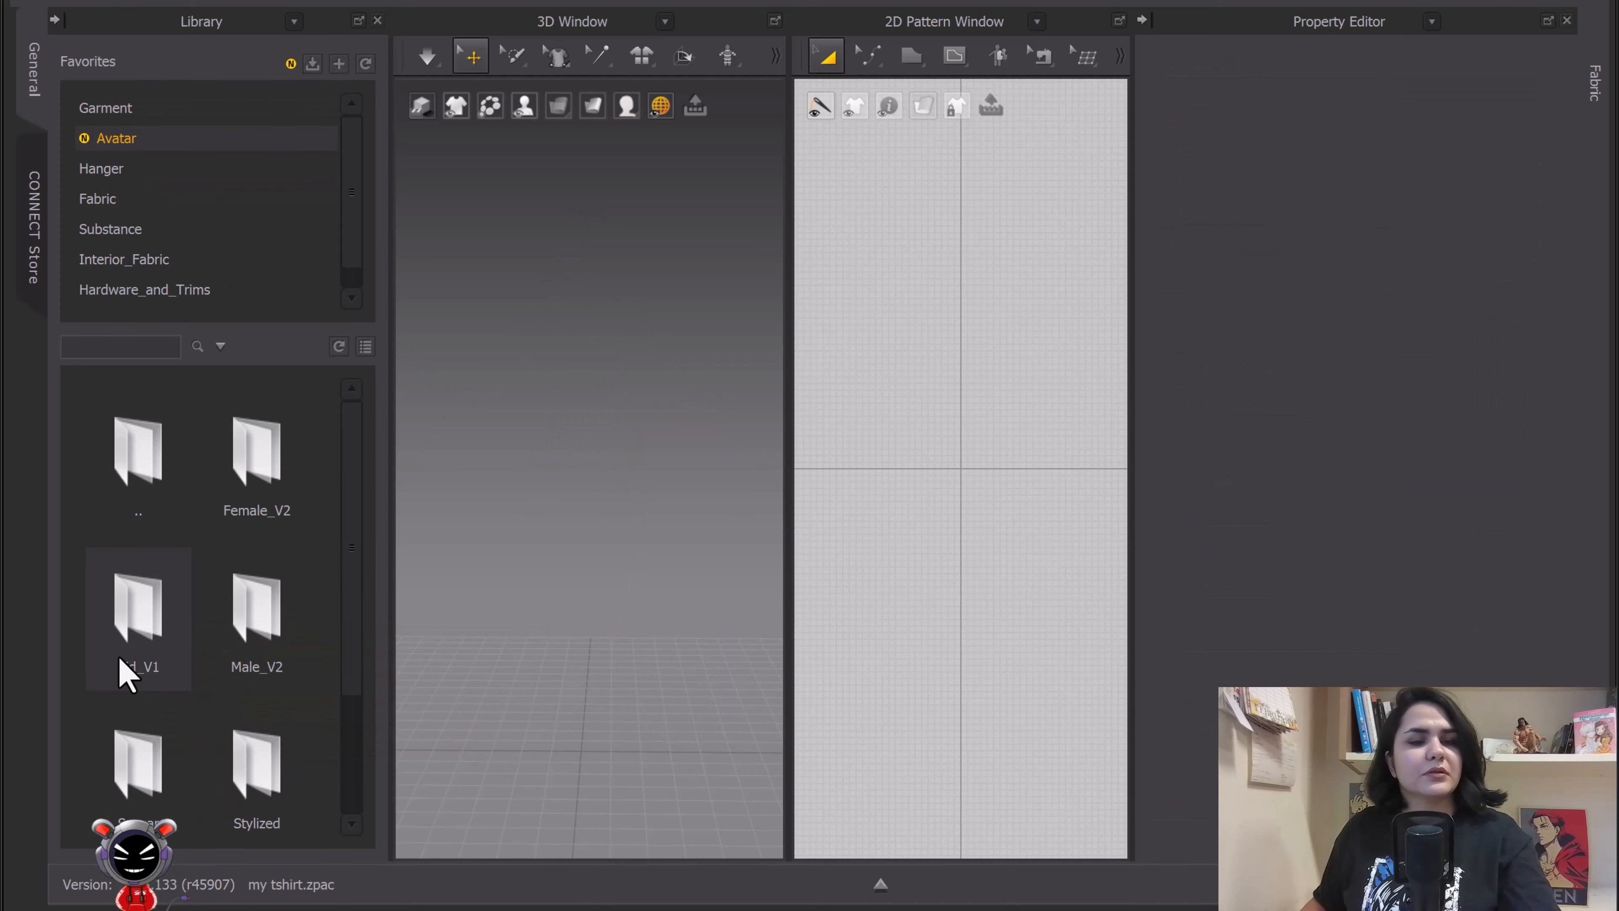
{"action": "scroll", "coordinate": [133, 663], "scroll_direction": "down", "scroll_amount": 1}
{"action": "scroll", "coordinate": [159, 605], "scroll_direction": "up", "scroll_amount": 1}
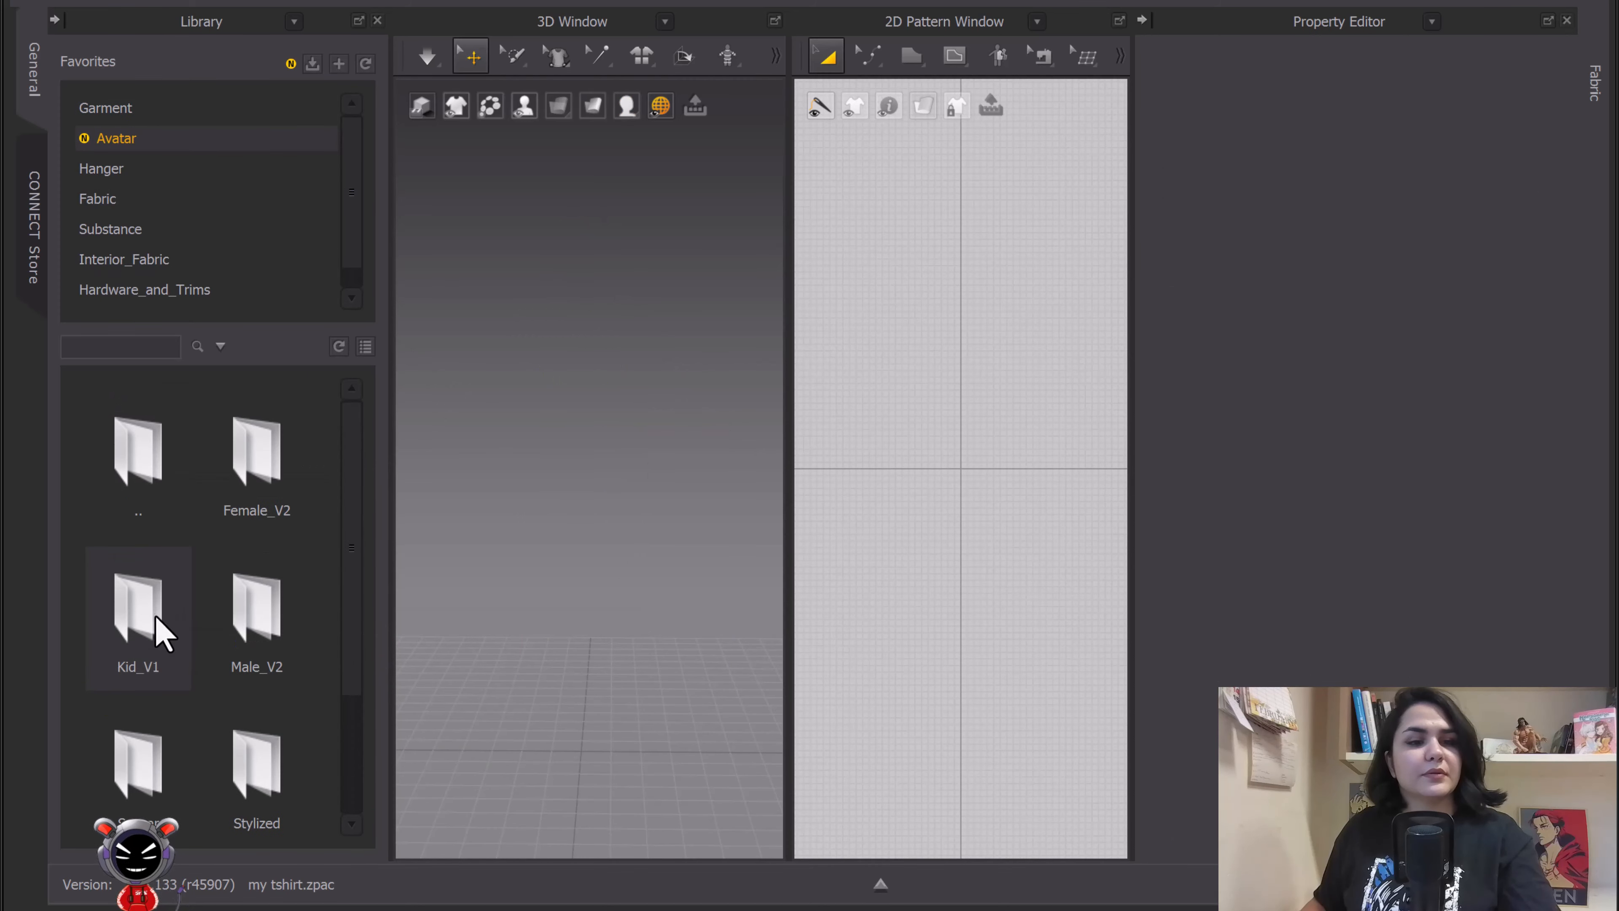
{"action": "double_click", "coordinate": [261, 482]}
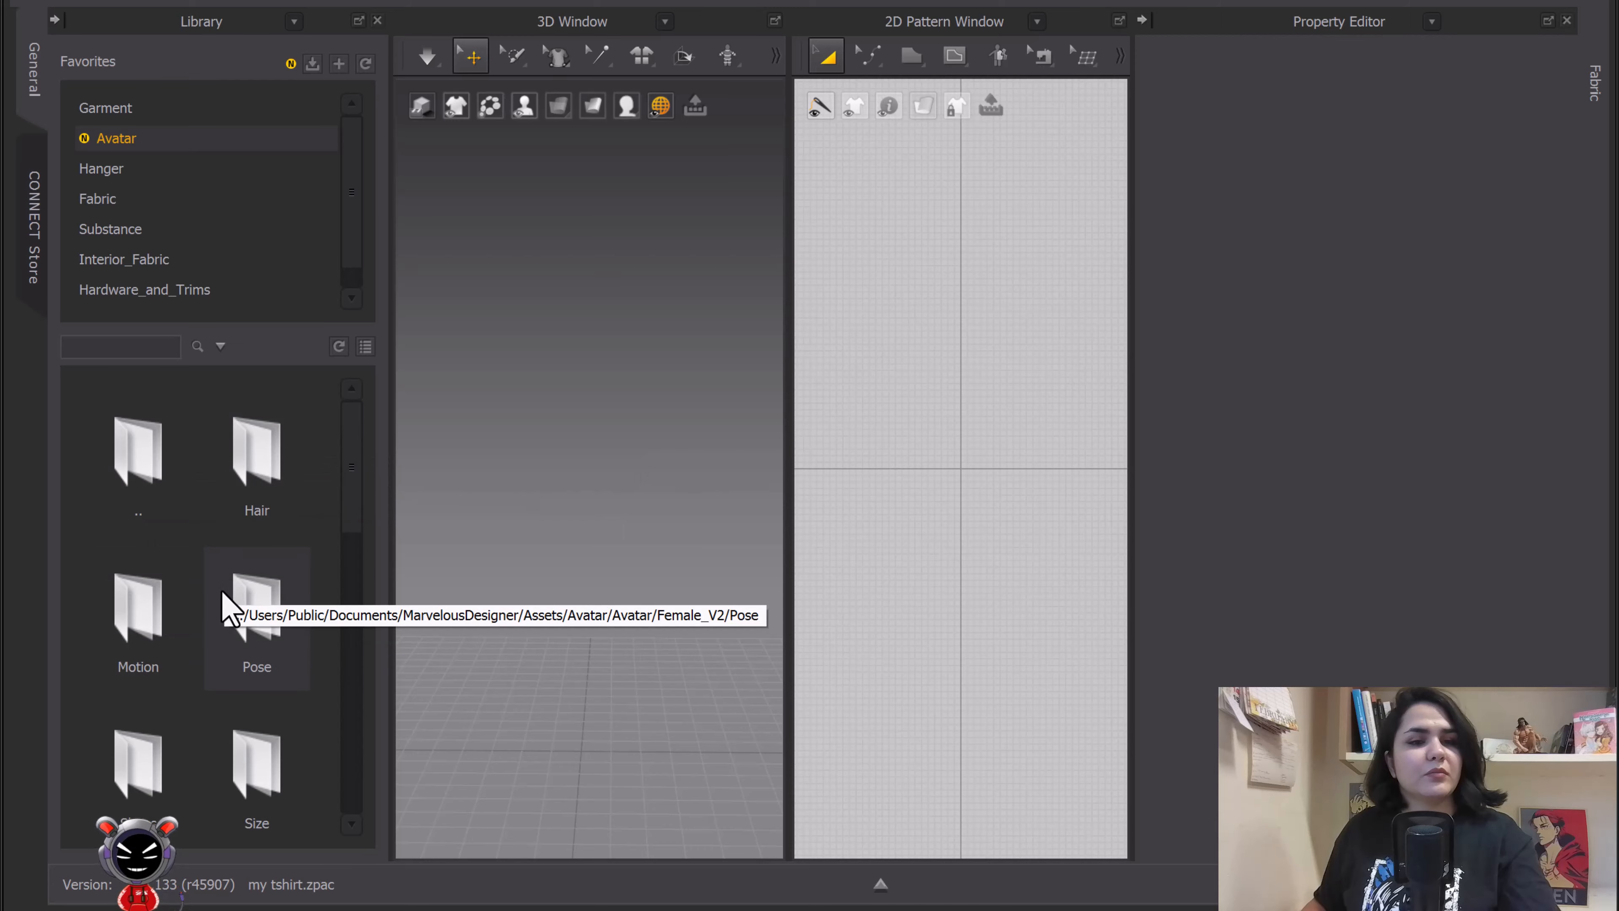
{"action": "scroll", "coordinate": [229, 615], "scroll_direction": "down", "scroll_amount": 3}
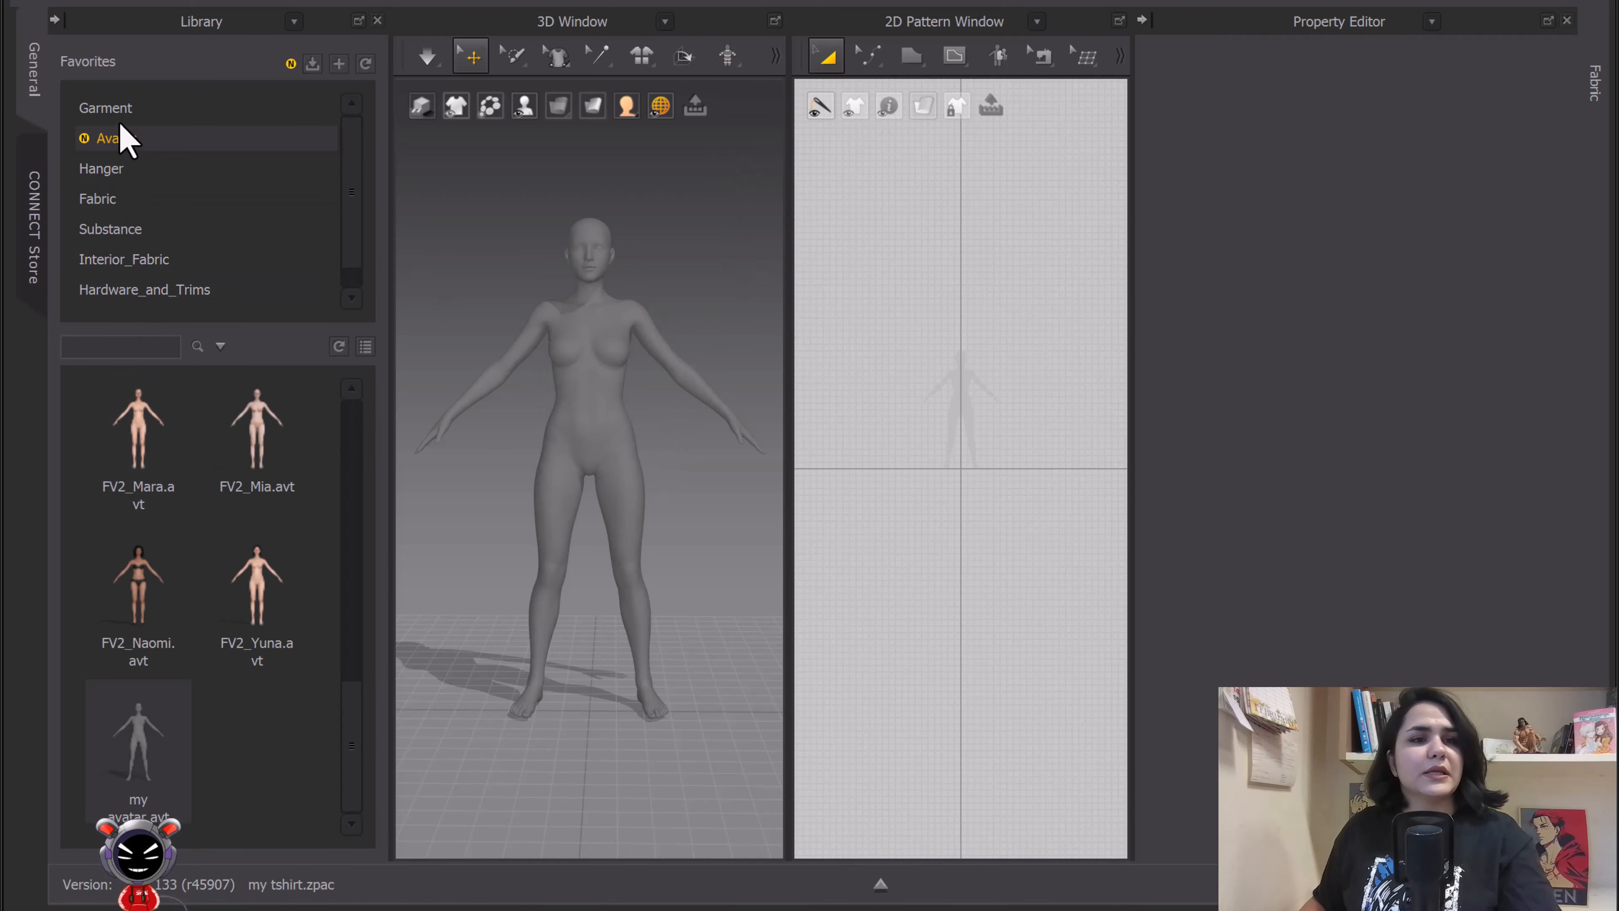
Load the garment pants long.zpac from the garment library onto the avatar
{"action": "left_click", "coordinate": [131, 115]}
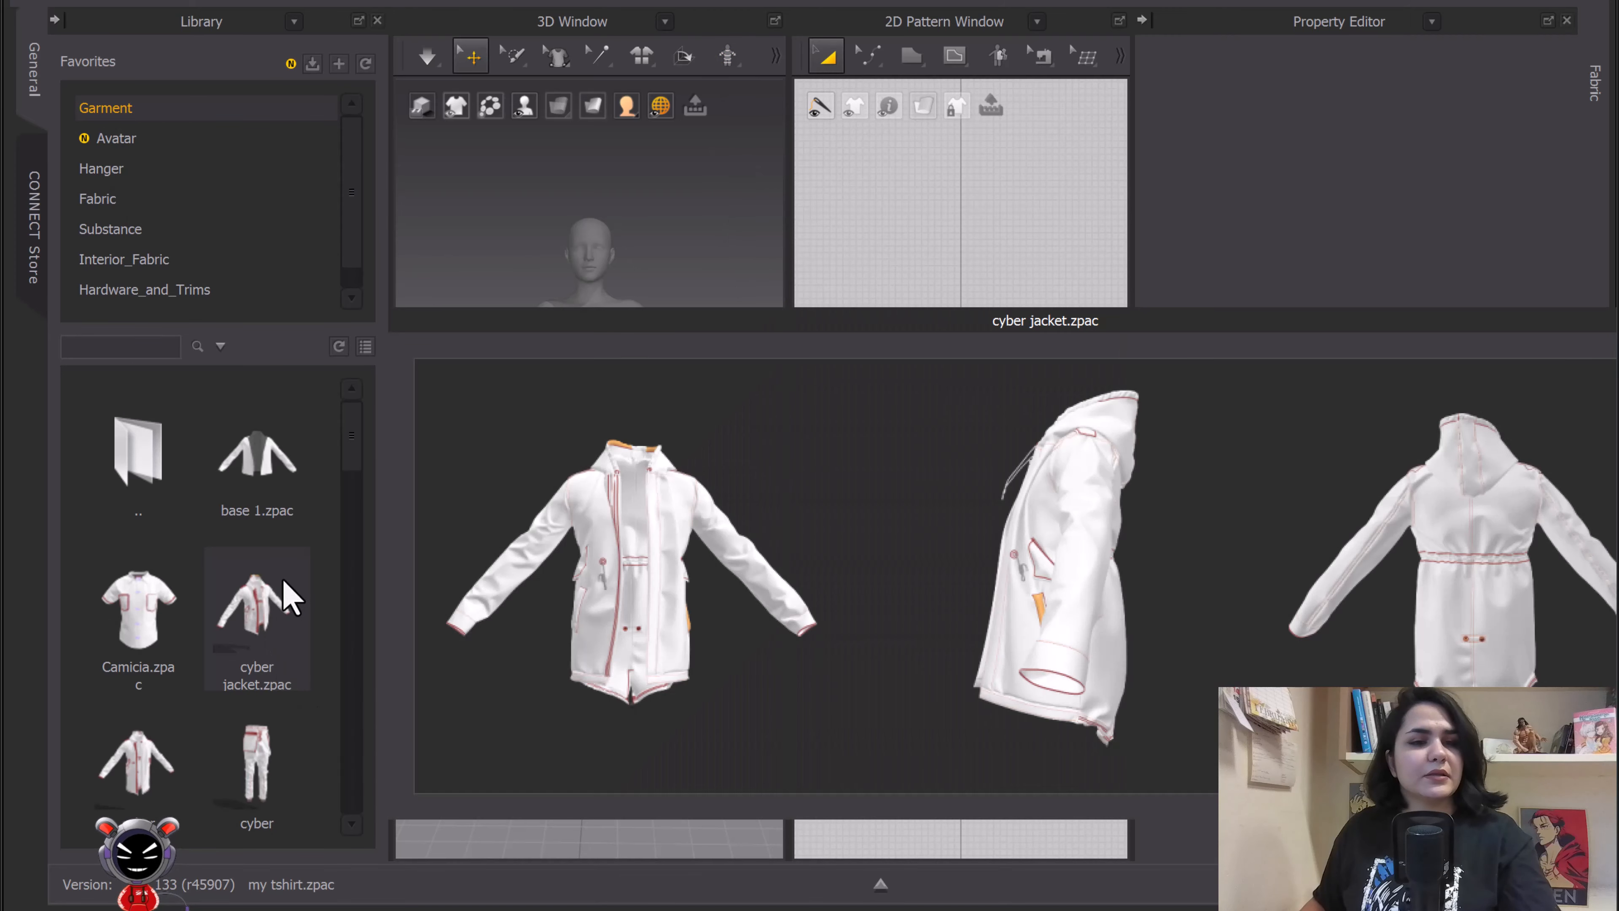
{"action": "scroll", "coordinate": [228, 550], "scroll_direction": "down", "scroll_amount": 10}
{"action": "scroll", "coordinate": [279, 628], "scroll_direction": "up", "scroll_amount": 5}
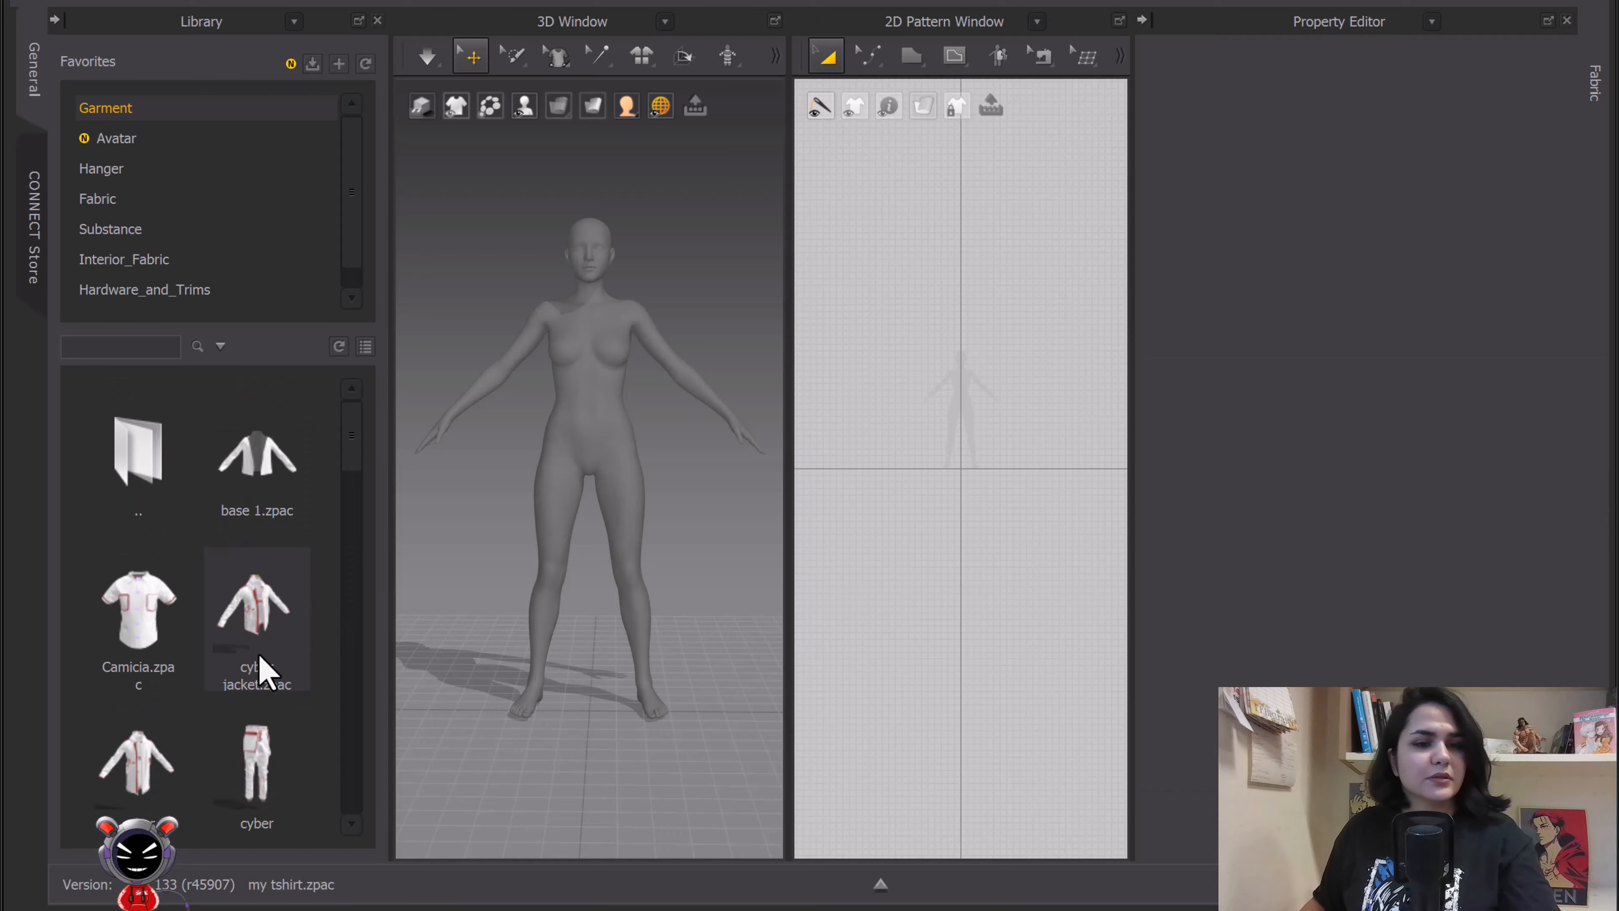
{"action": "scroll", "coordinate": [206, 716], "scroll_direction": "down", "scroll_amount": 15}
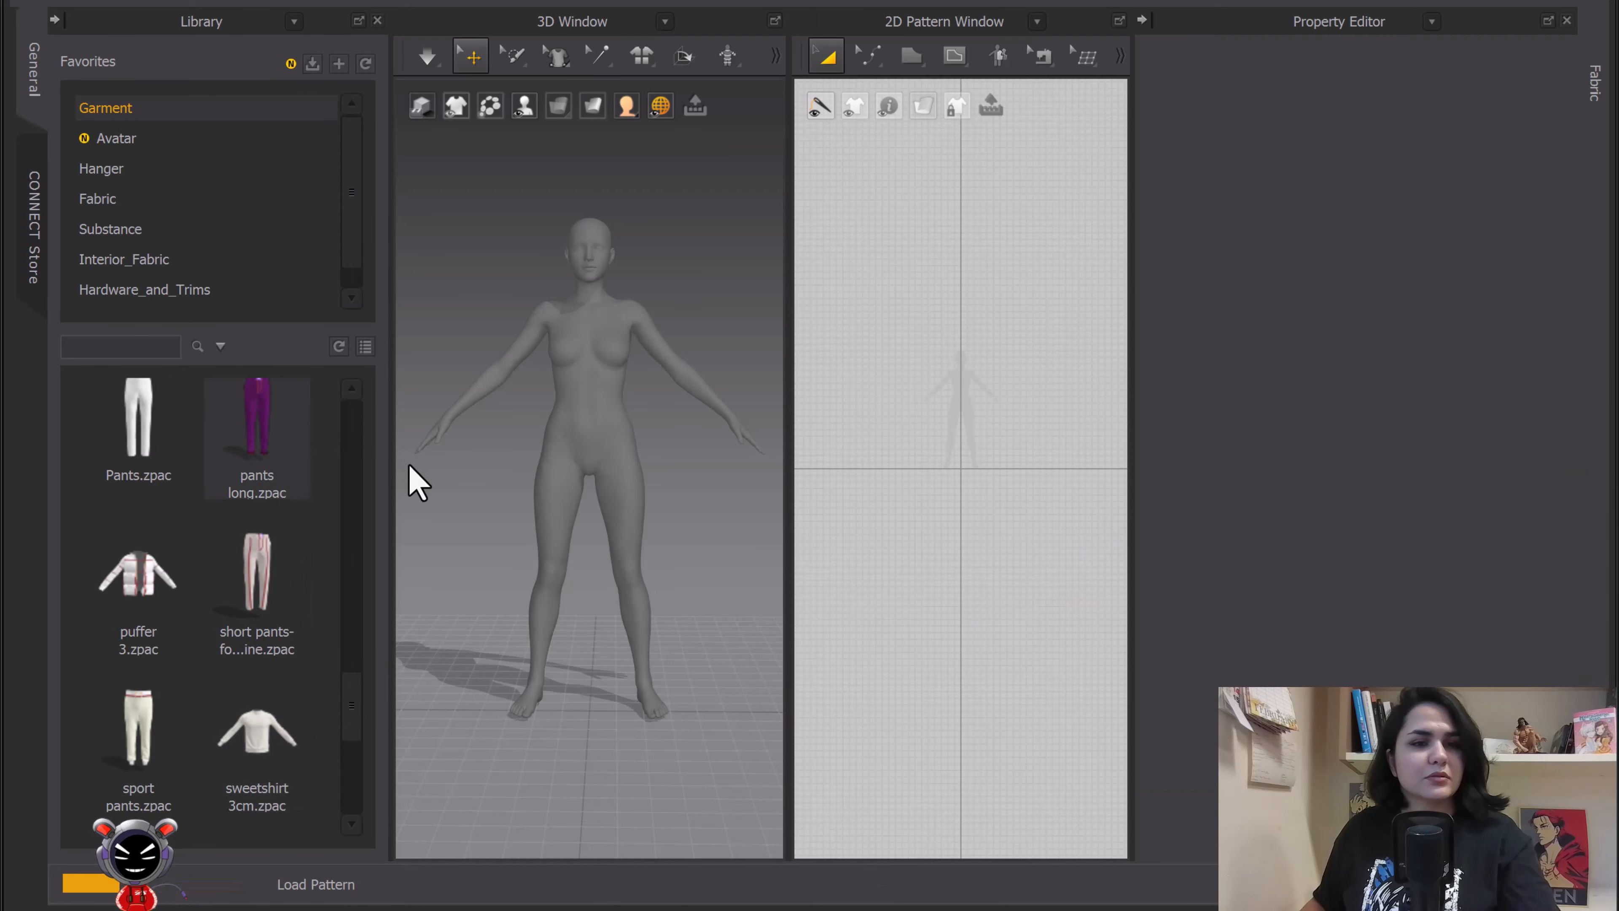
Set the particle distance of all the pants' pattern pieces to 20 mm
{"action": "scroll", "coordinate": [939, 473], "scroll_direction": "down", "scroll_amount": 4}
{"action": "scroll", "coordinate": [902, 393], "scroll_direction": "down", "scroll_amount": 2}
{"action": "scroll", "coordinate": [904, 397], "scroll_direction": "down", "scroll_amount": 1}
{"action": "left_click_drag", "start_coordinate": [850, 339], "coordinate": [1030, 524]}
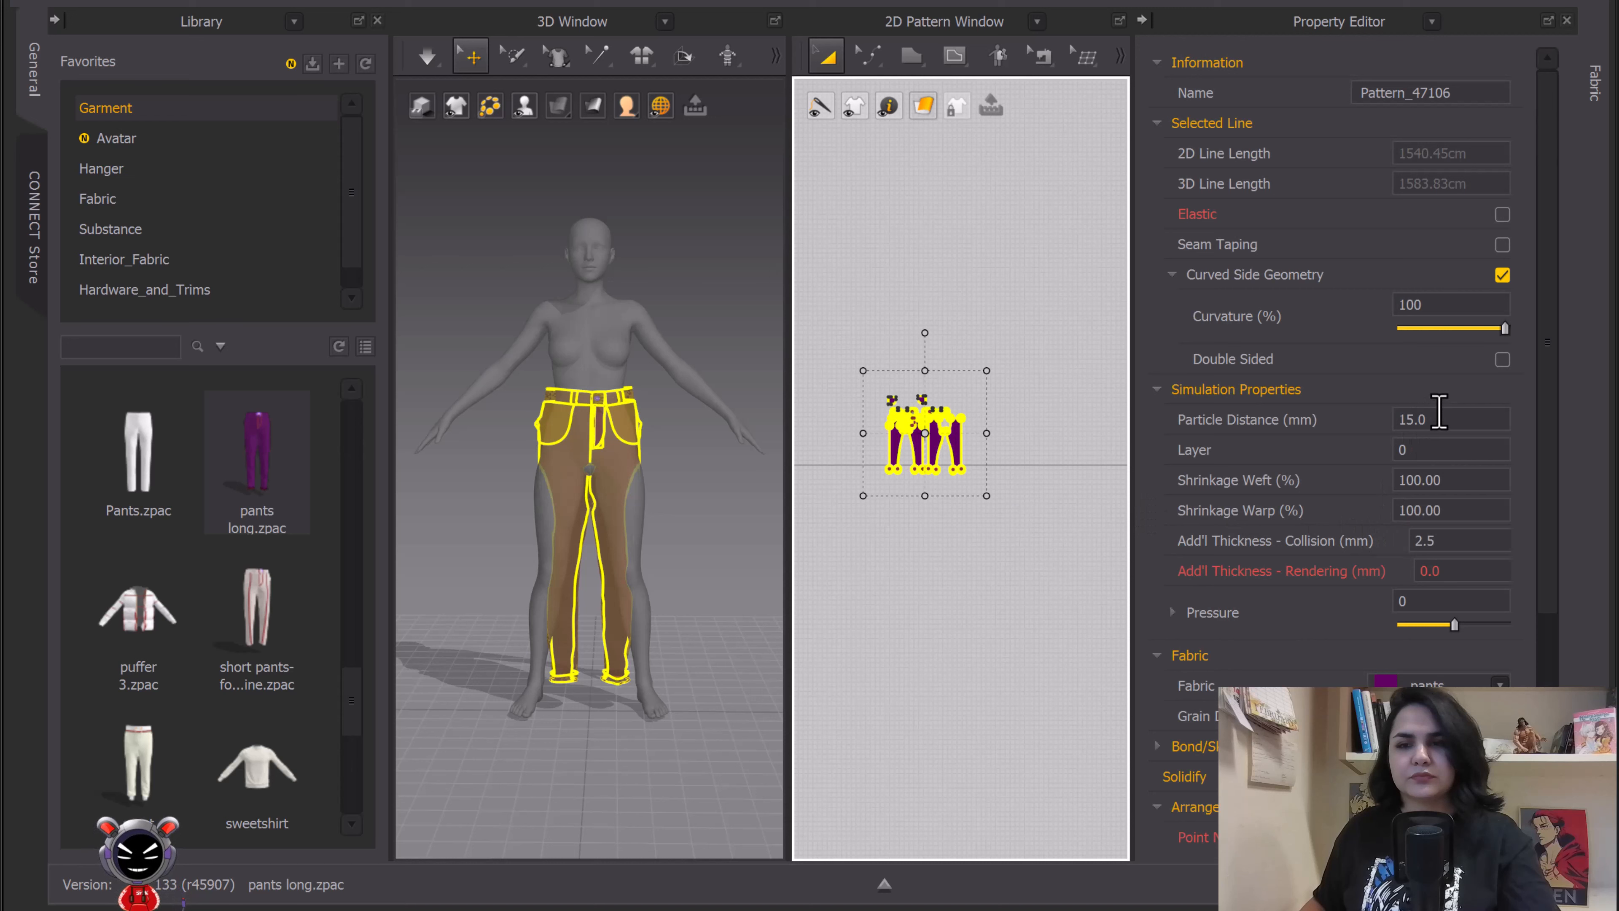
{"action": "double_click", "coordinate": [1440, 418]}
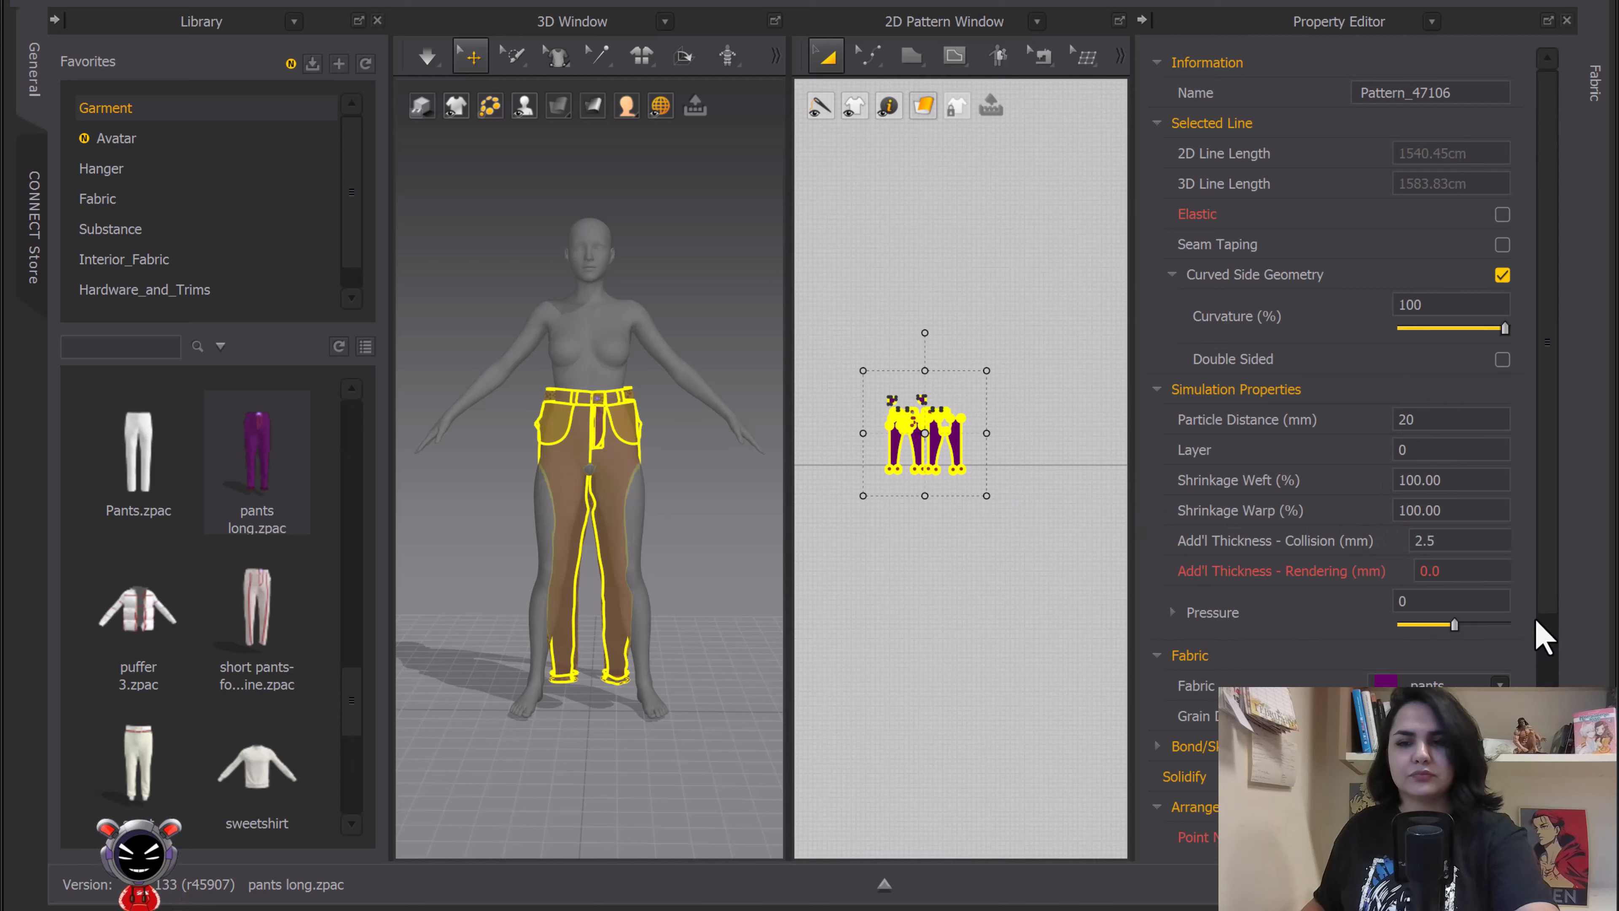
{"action": "key", "text": "Return"}
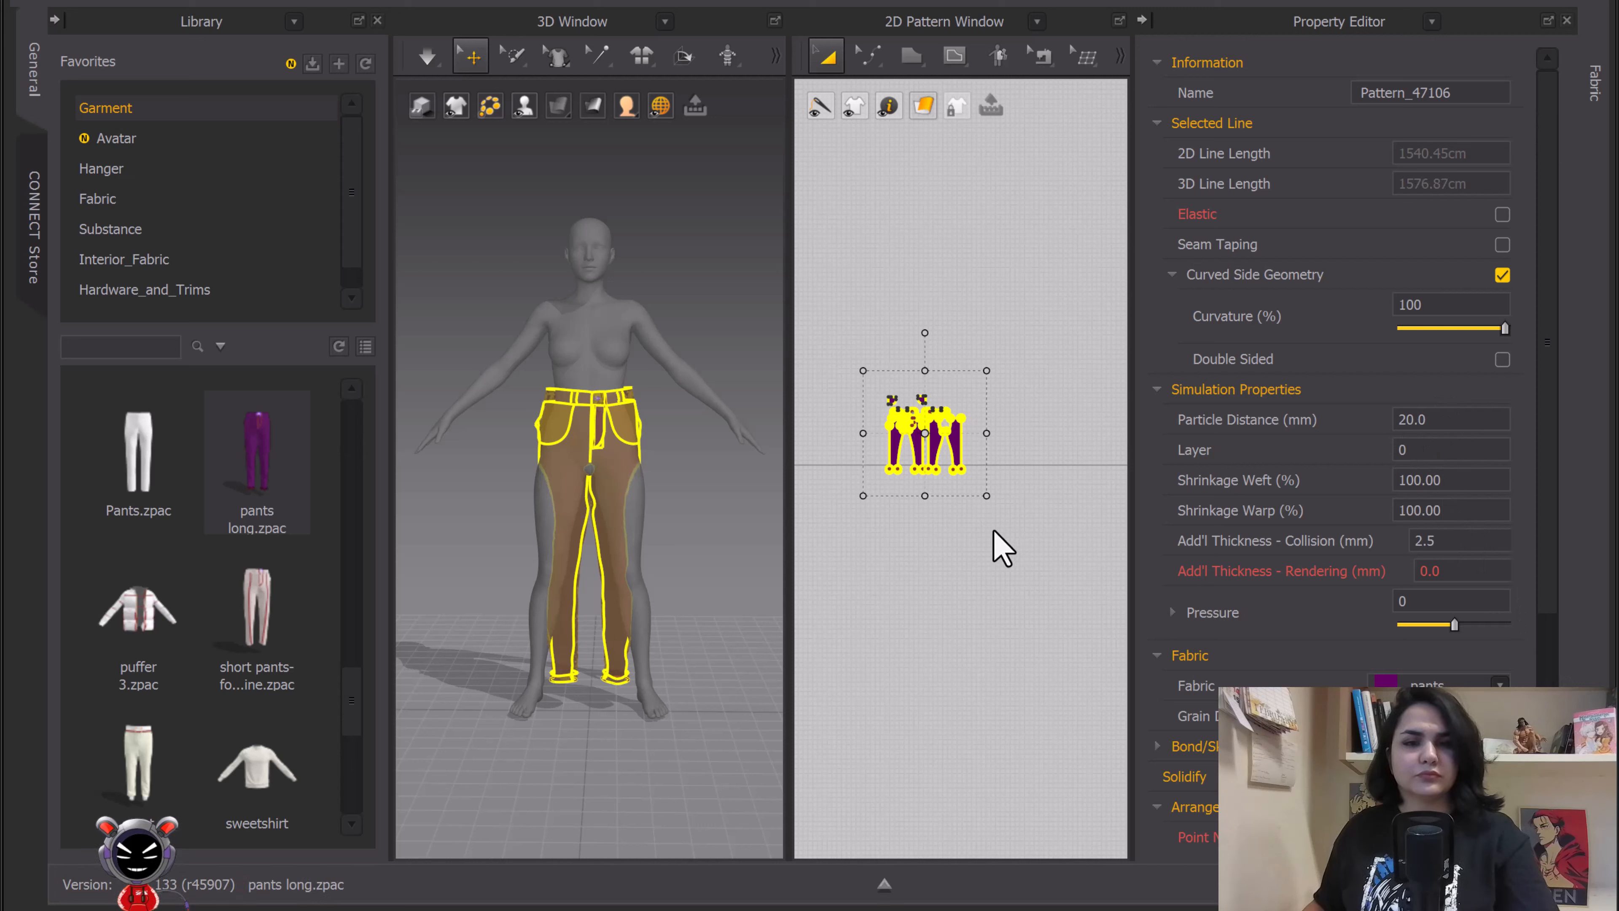
{"action": "left_click", "coordinate": [937, 556]}
Display the pants in the 3D view with the Textured Surface style
{"action": "scroll", "coordinate": [597, 409], "scroll_direction": "up", "scroll_amount": 4}
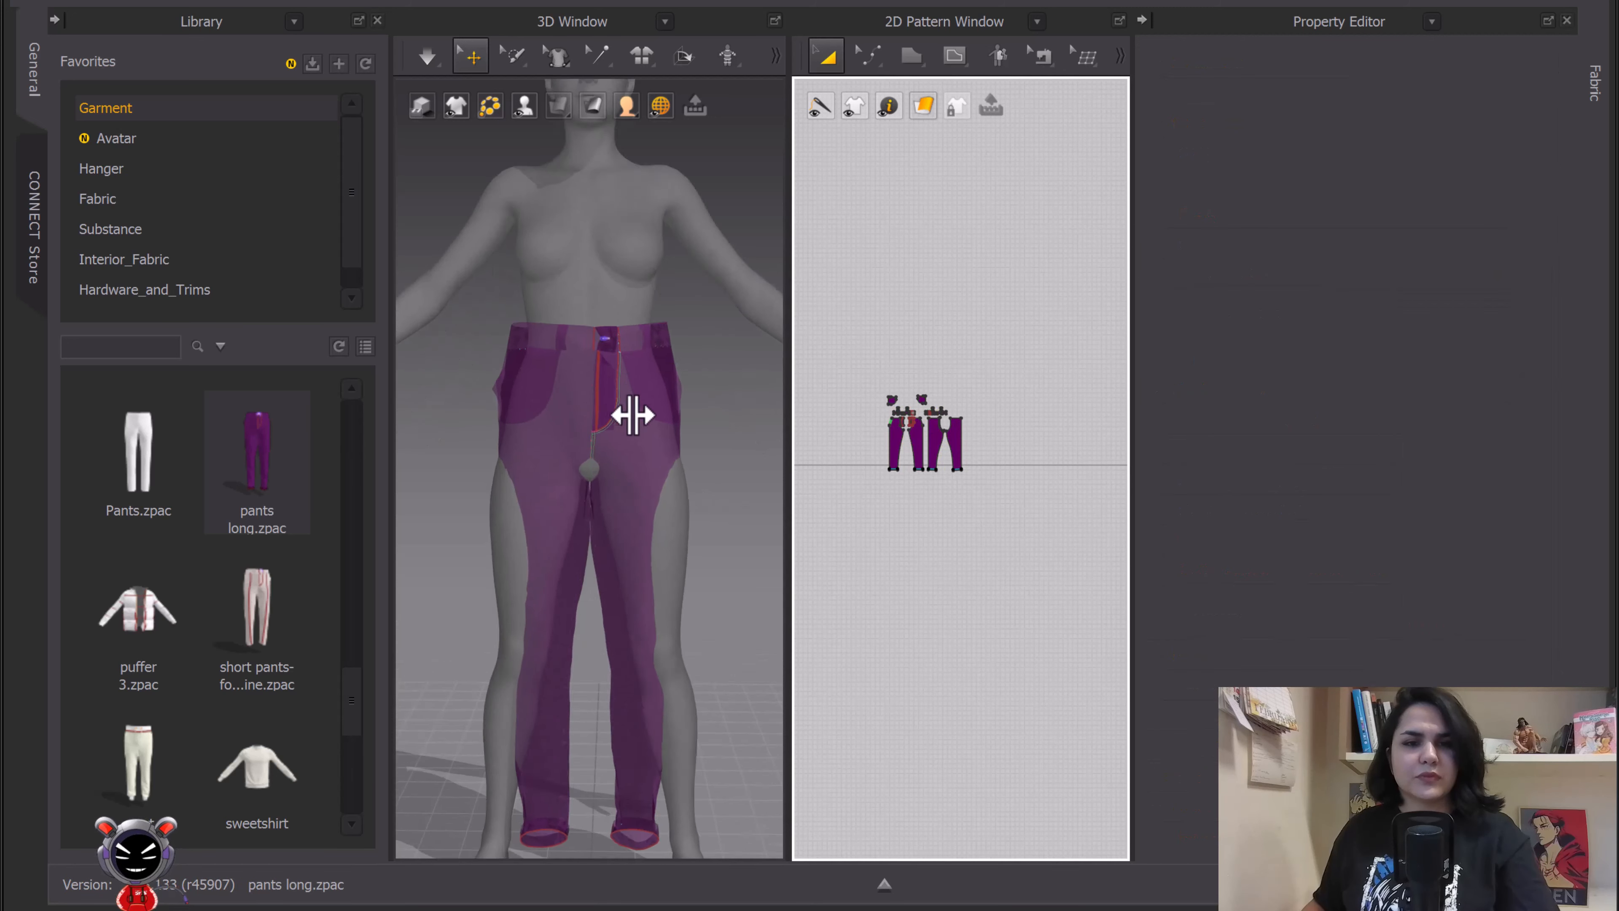
{"action": "mouse_move", "coordinate": [559, 105]}
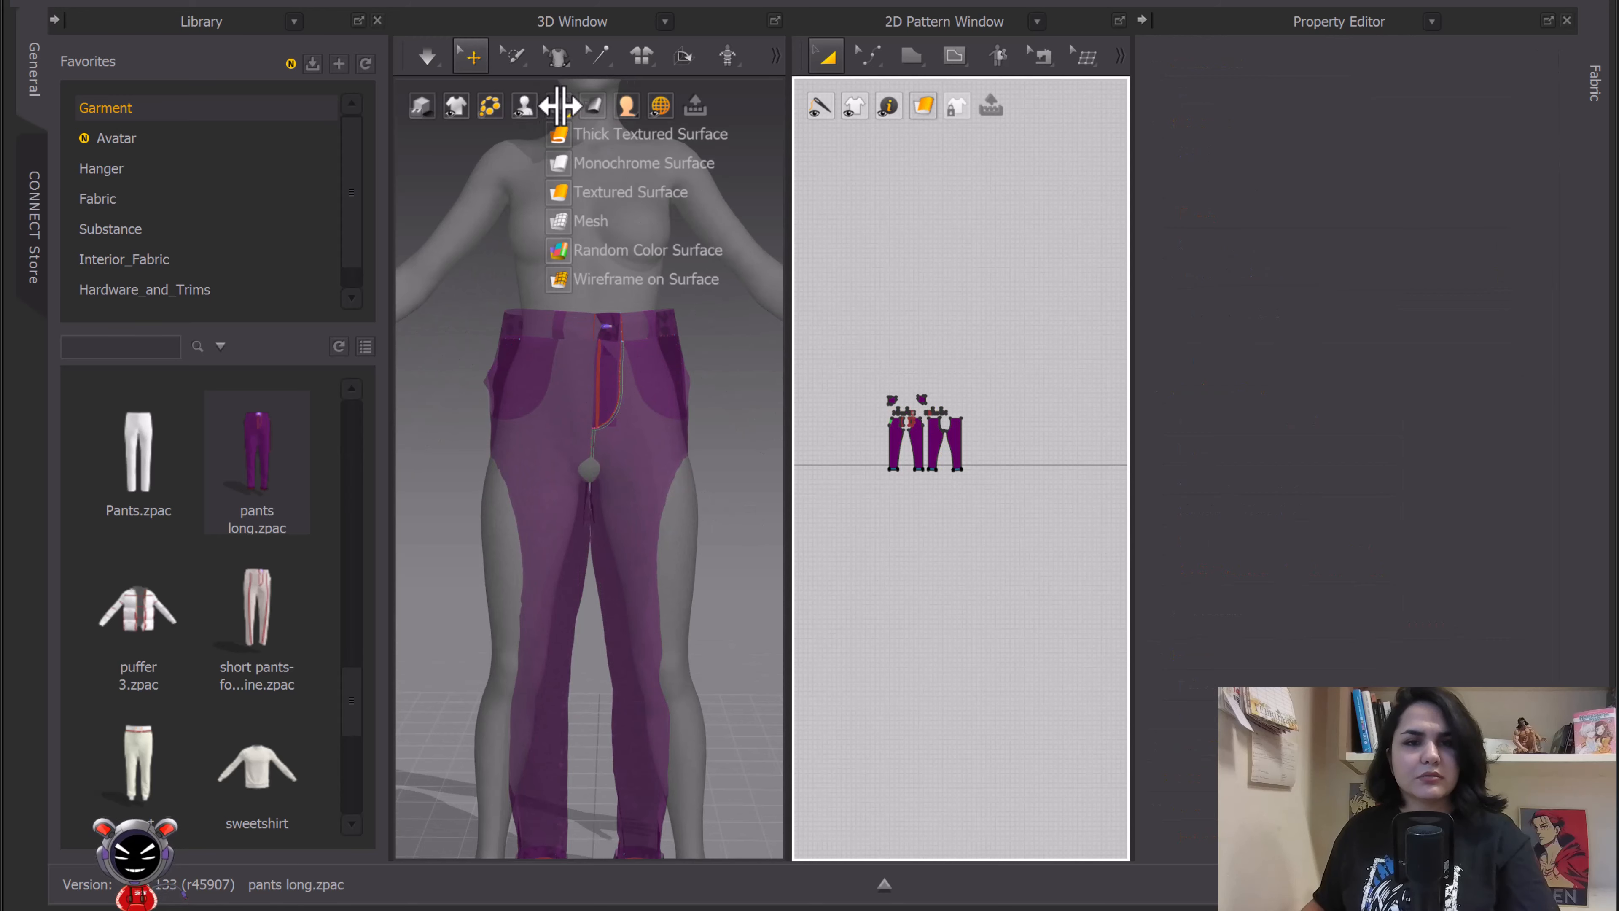
{"action": "left_click", "coordinate": [559, 191]}
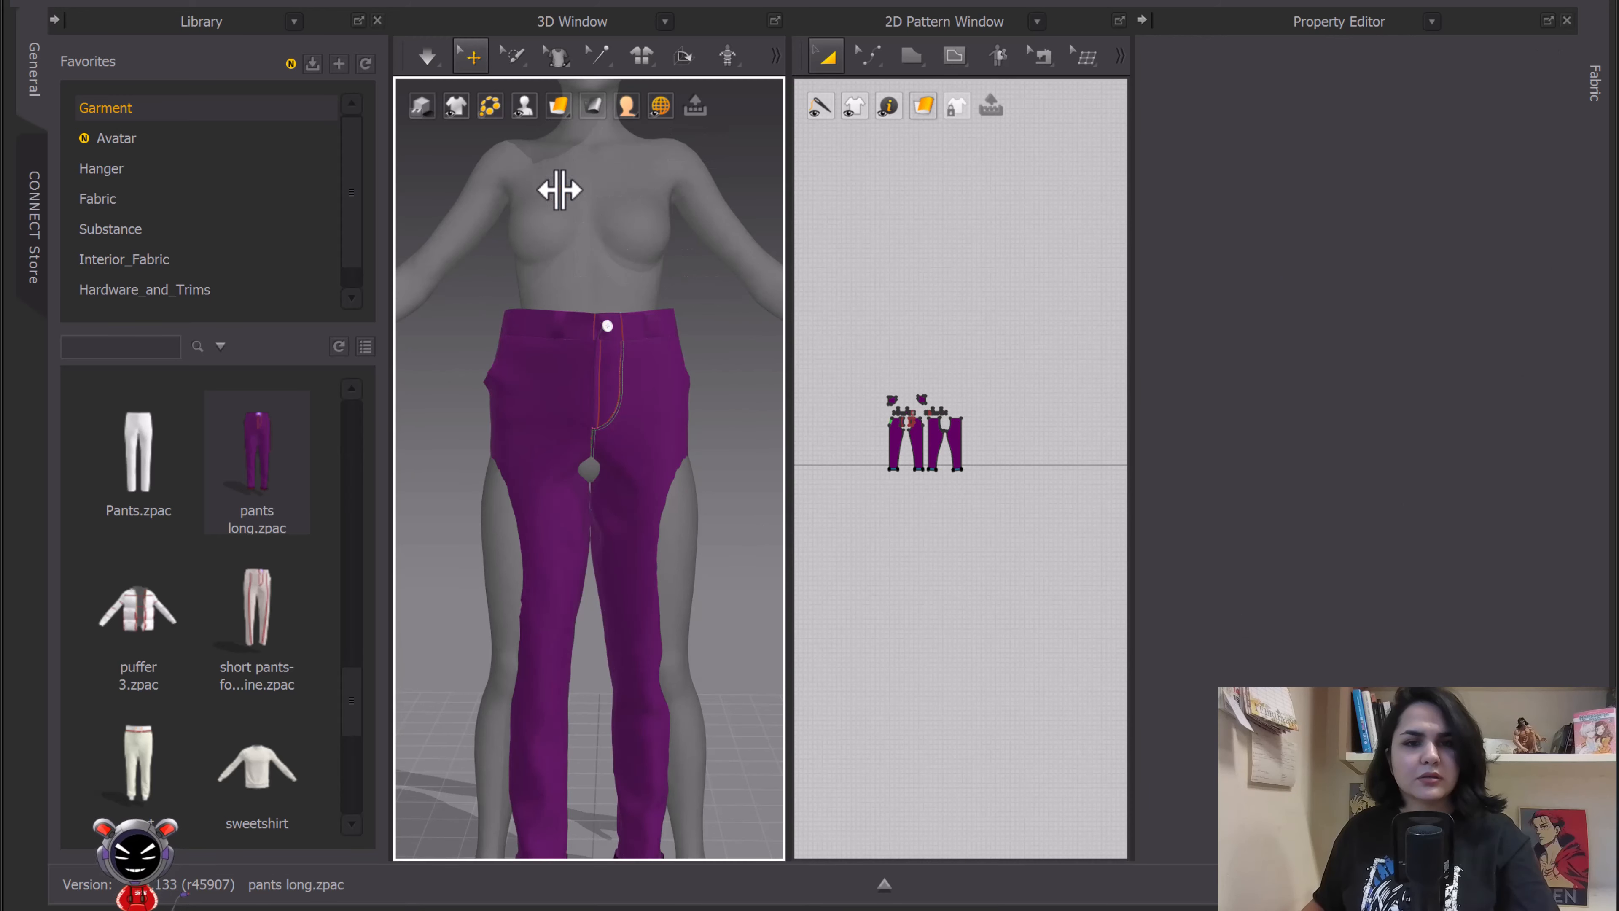
Refit all the pants' pattern pieces to the custom avatar with Re-target Draping and check the fit
{"action": "scroll", "coordinate": [941, 319], "scroll_direction": "down", "scroll_amount": 3}
{"action": "left_click_drag", "start_coordinate": [870, 263], "coordinate": [1002, 393]}
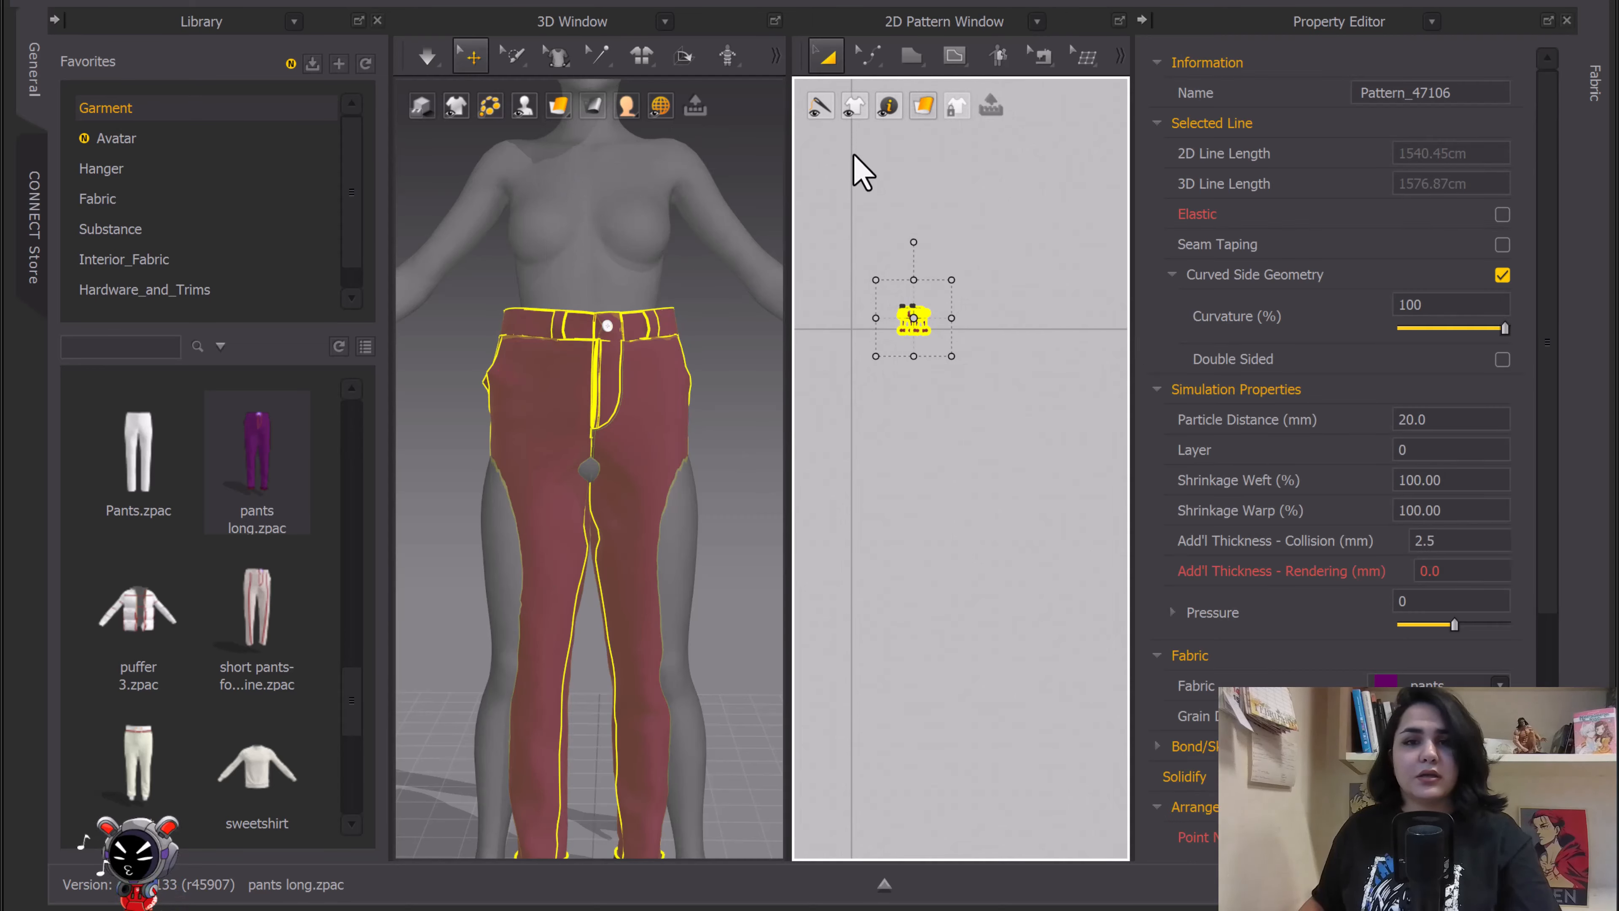
{"action": "mouse_move", "coordinate": [728, 61]}
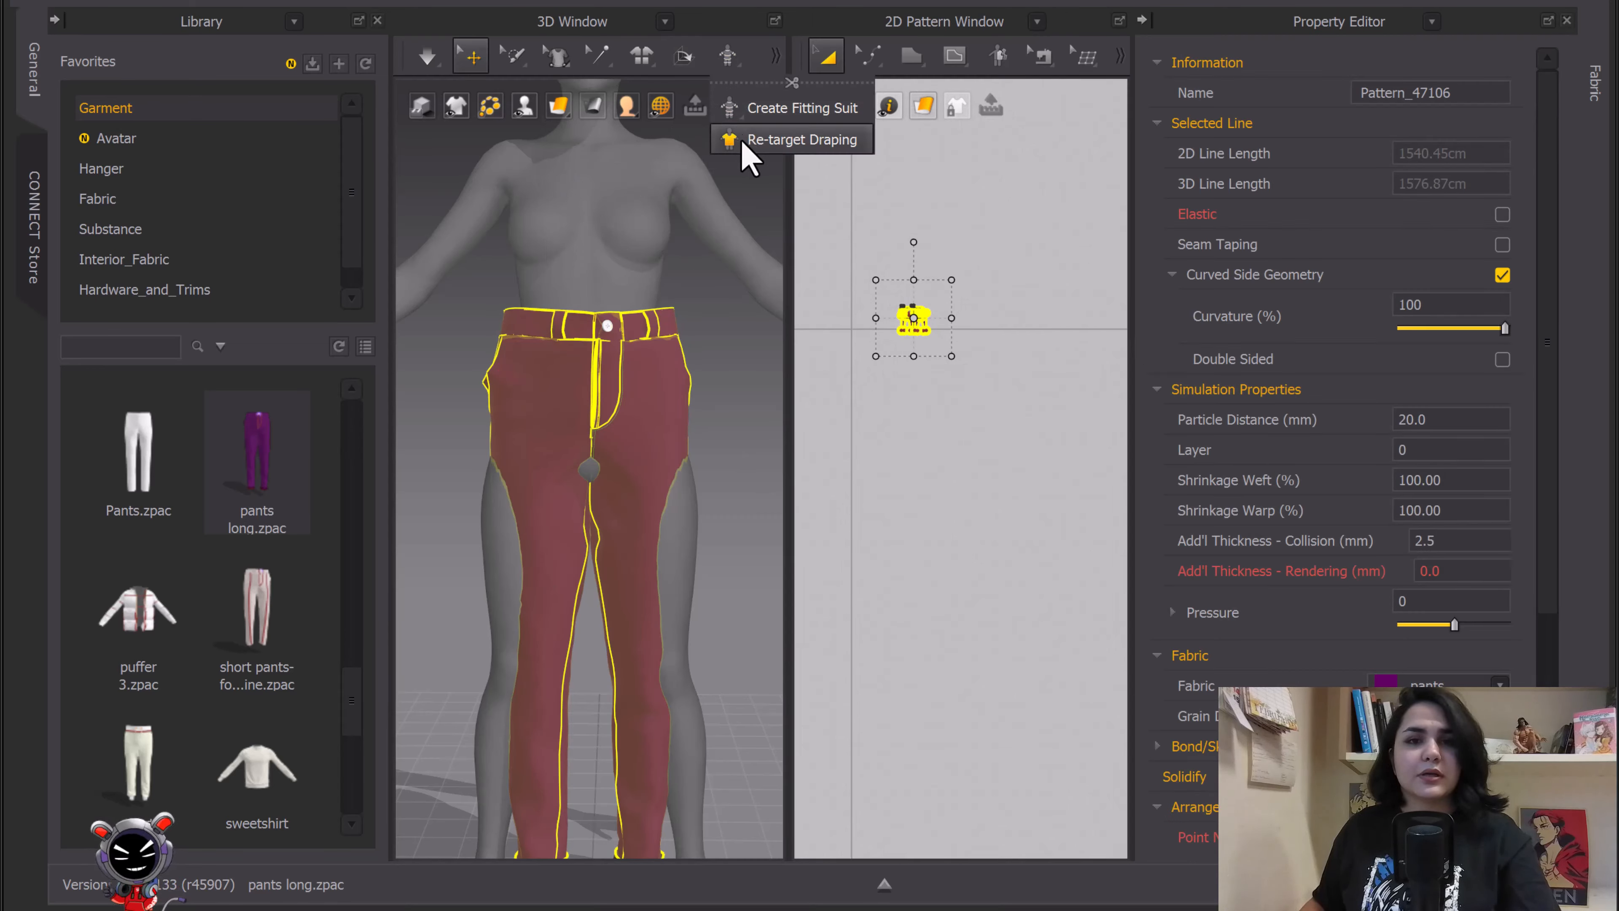
{"action": "left_click", "coordinate": [755, 142]}
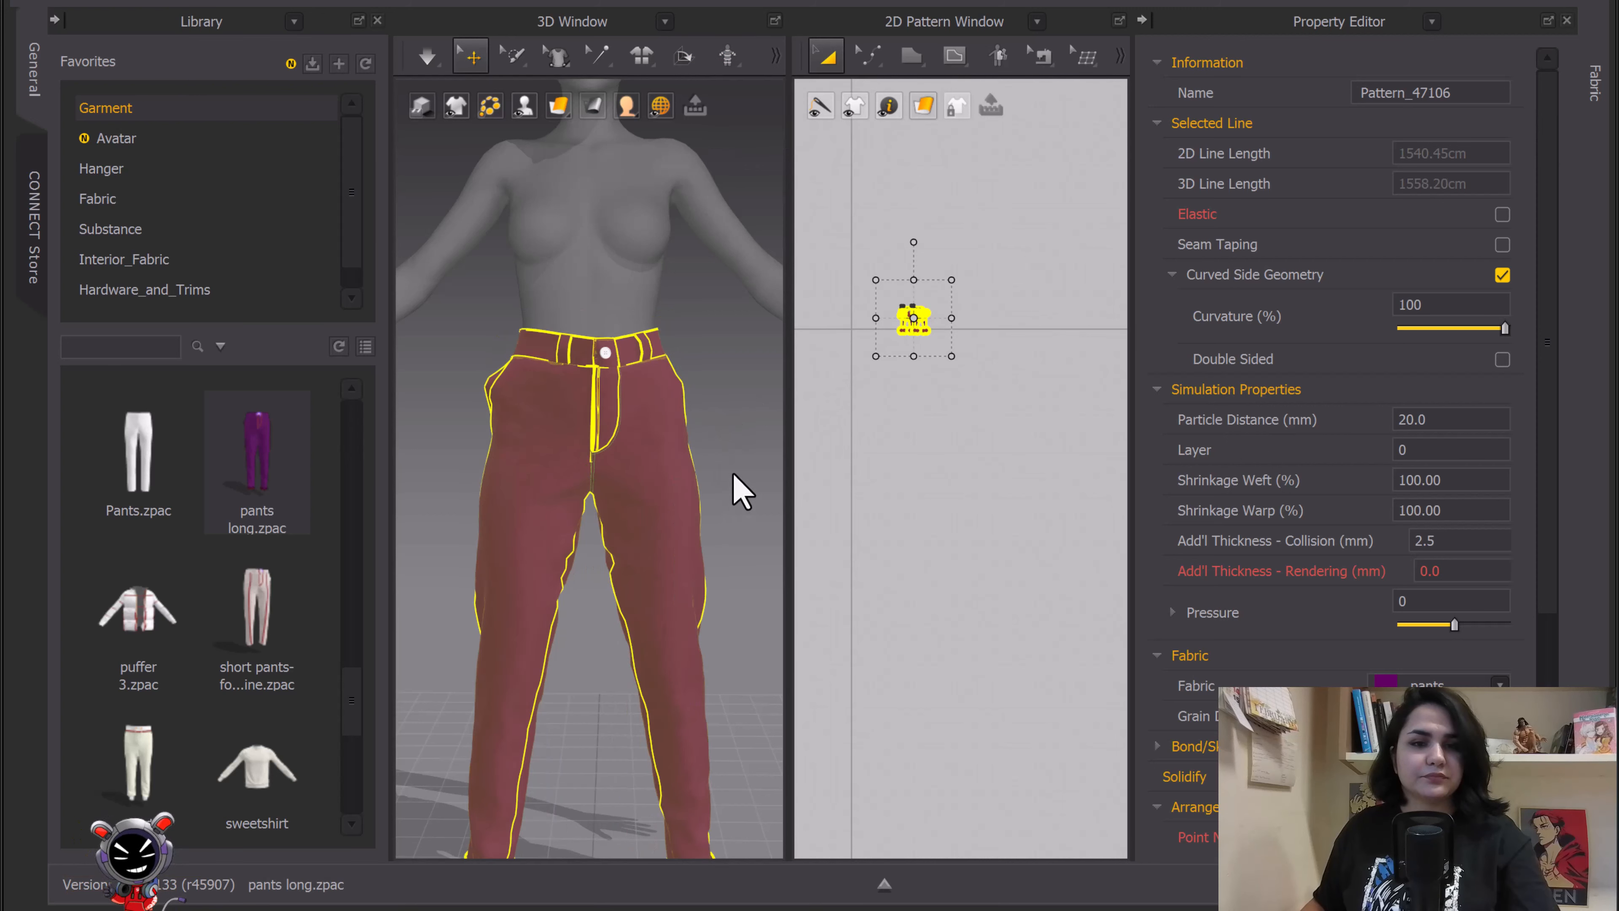
{"action": "right_click_drag", "start_coordinate": [717, 494], "coordinate": [867, 495]}
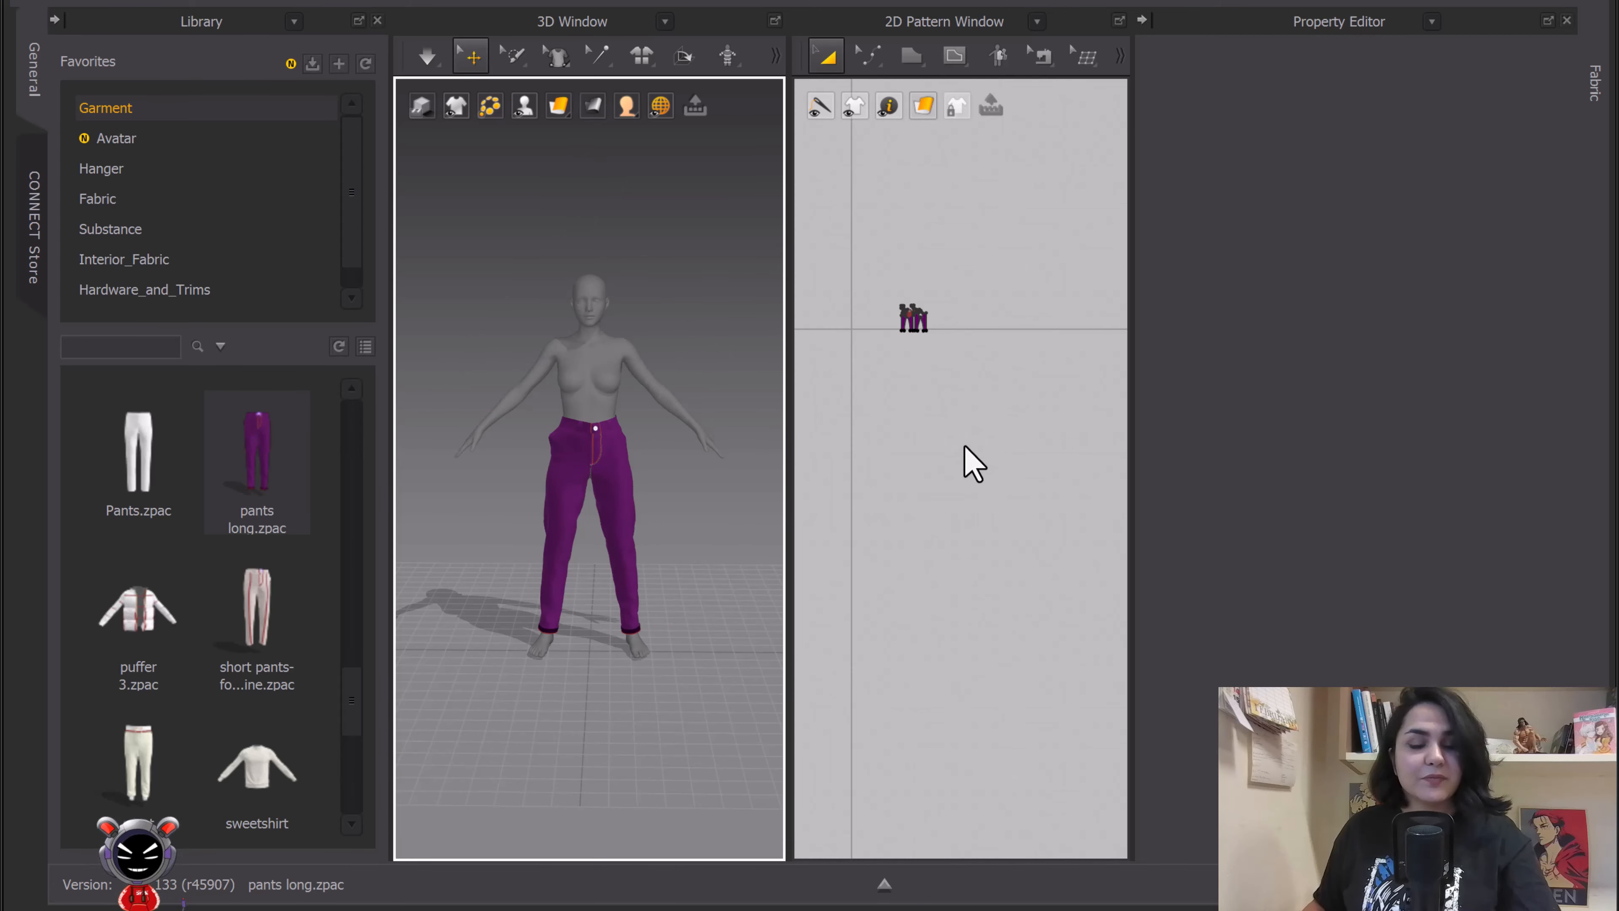
{"action": "left_click_drag", "start_coordinate": [154, 850], "coordinate": [138, 822]}
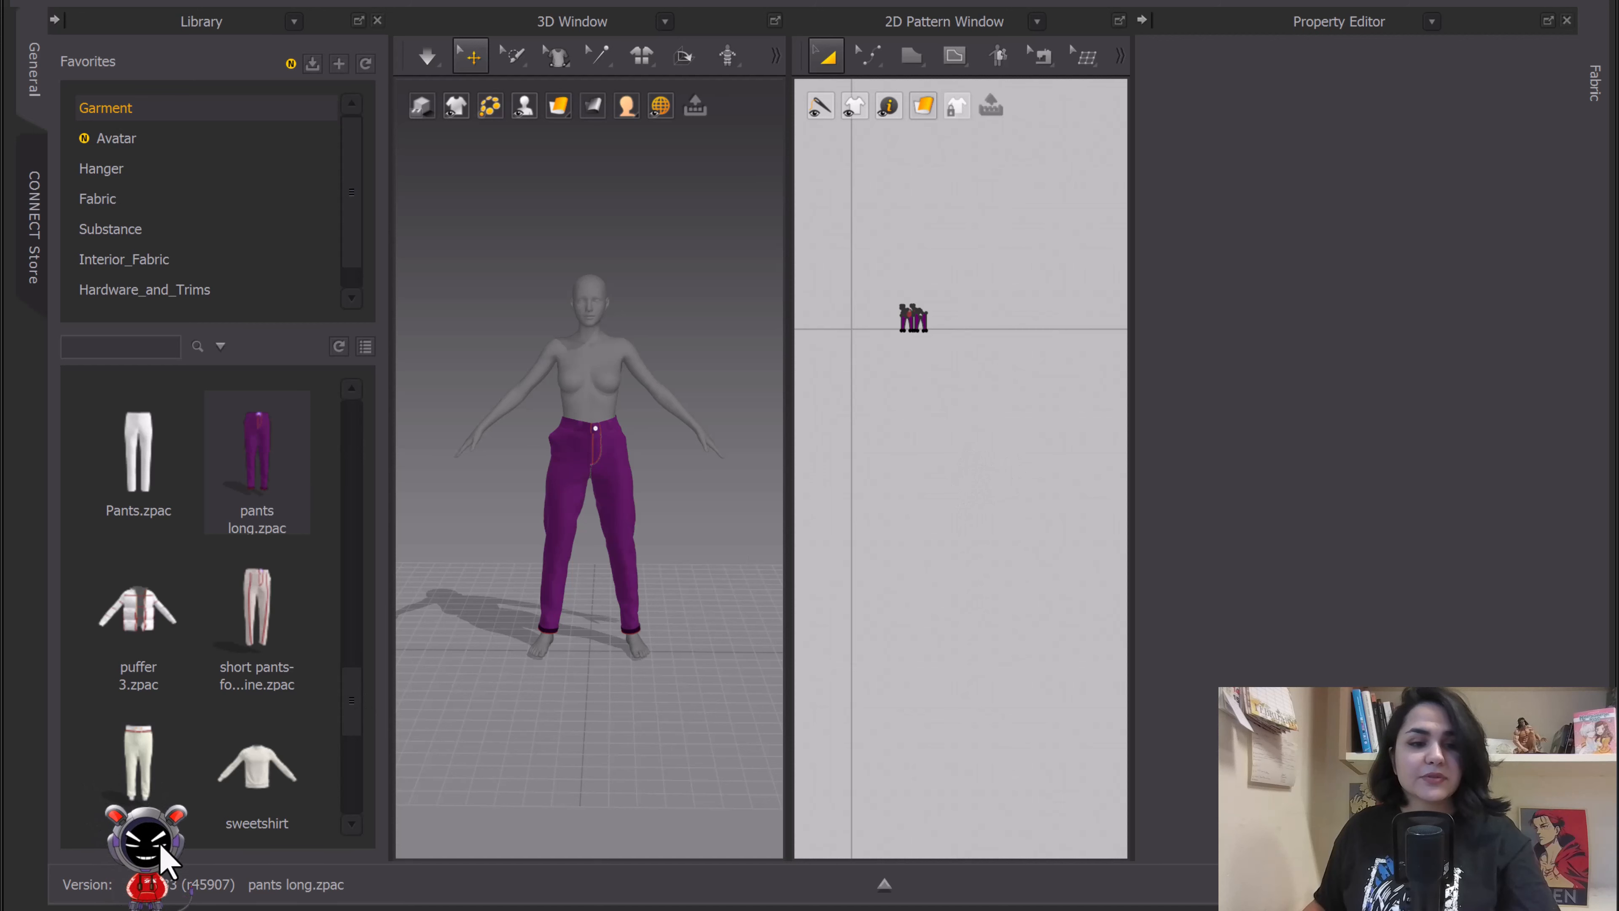